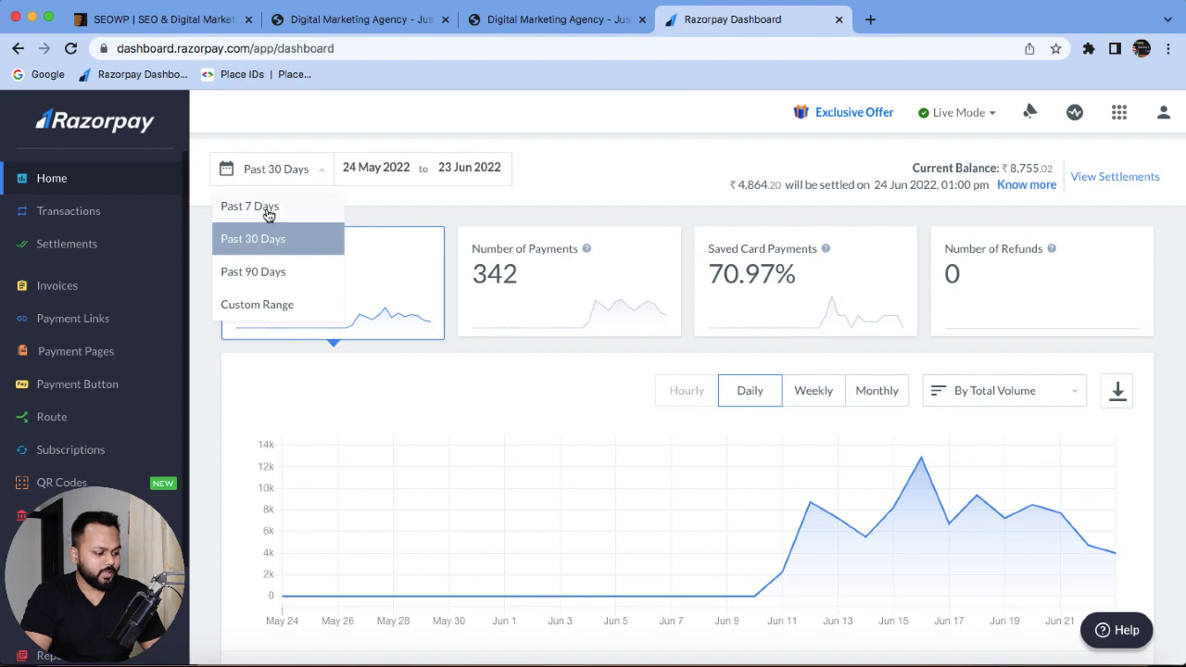
Step: Switch the Razorpay payment overview from Past 30 Days to Past 7 Days (16–23 Jun 2022)
left_click(249, 212)
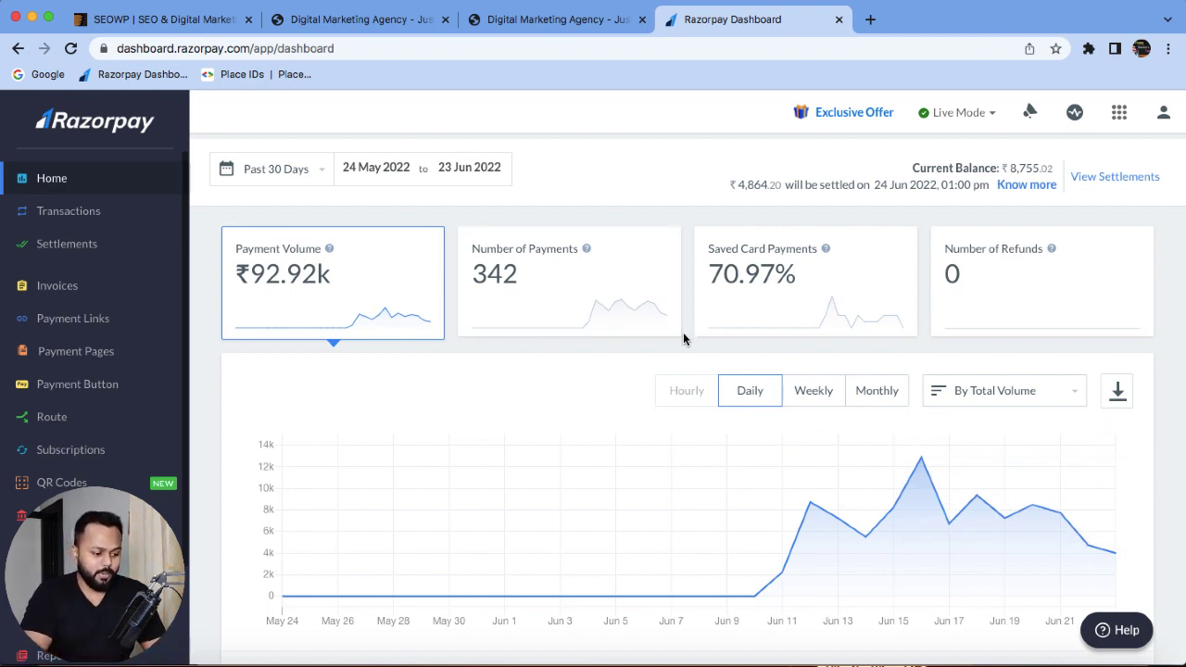
left_click(315, 169)
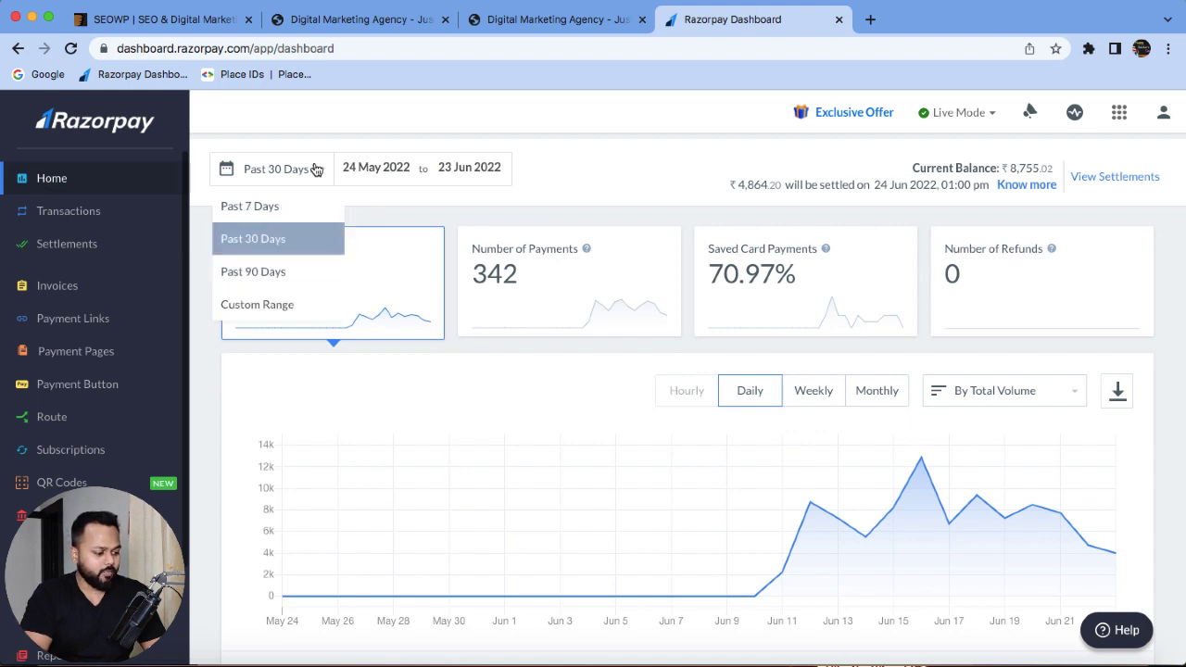
left_click(248, 214)
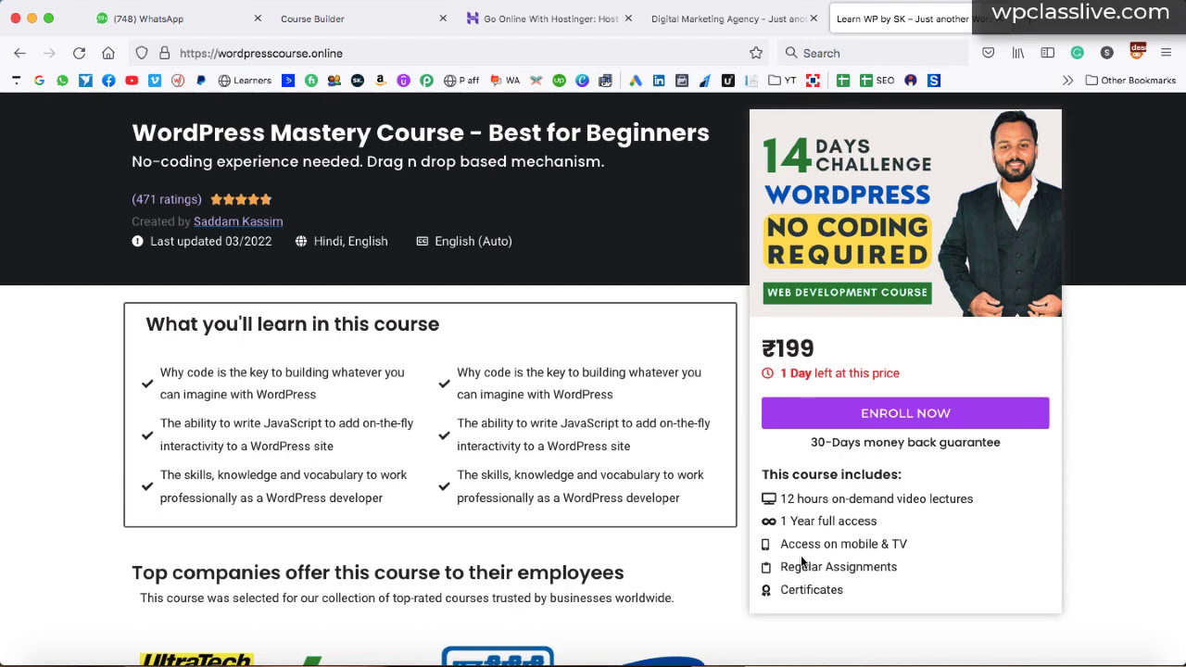
Step: Scroll down to the Curriculum and expand Module 2: Introduction of WordPress Stuff
scroll(683, 543, "down", 5)
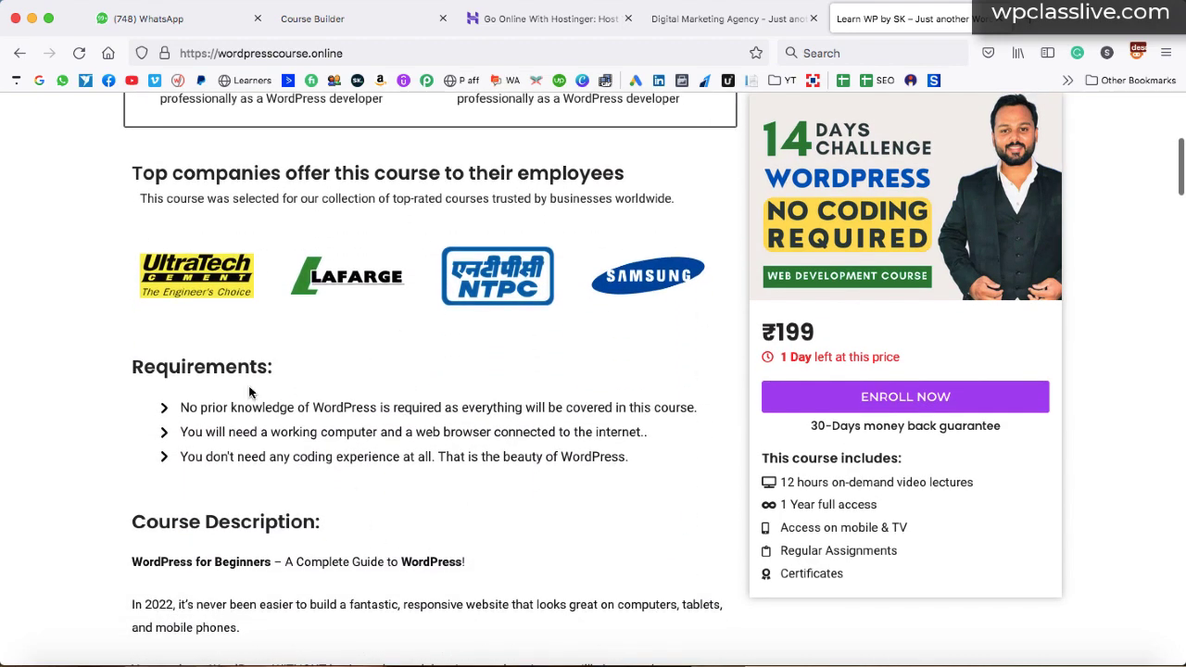
scroll(250, 390, "down", 3)
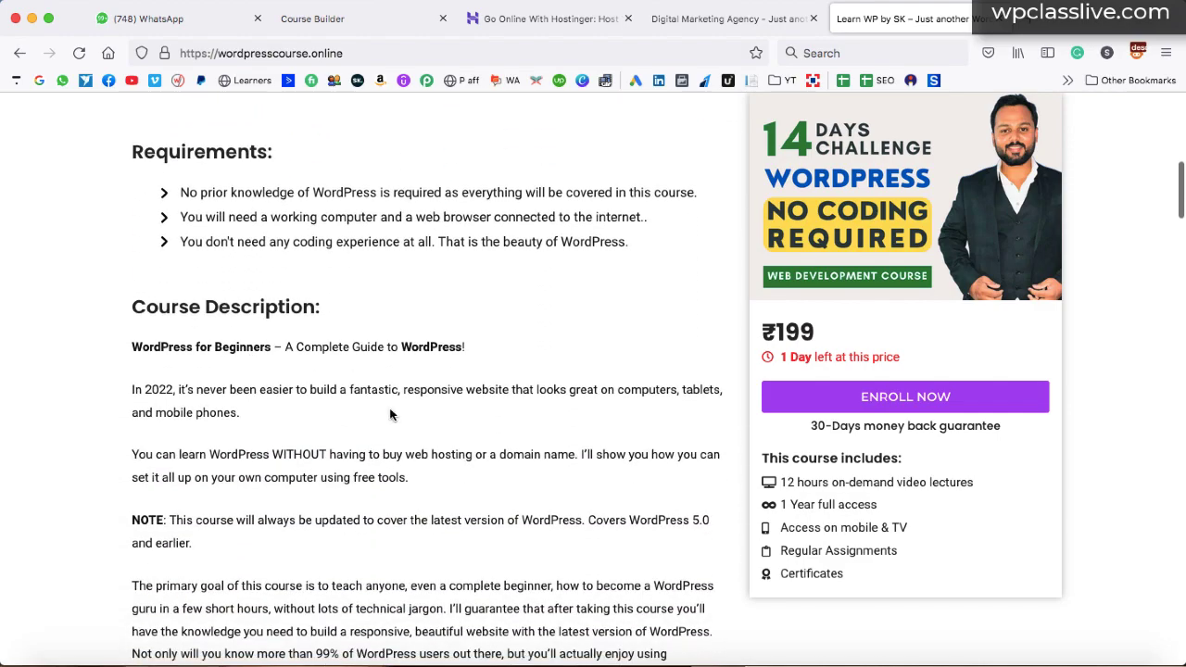
scroll(354, 512, "down", 10)
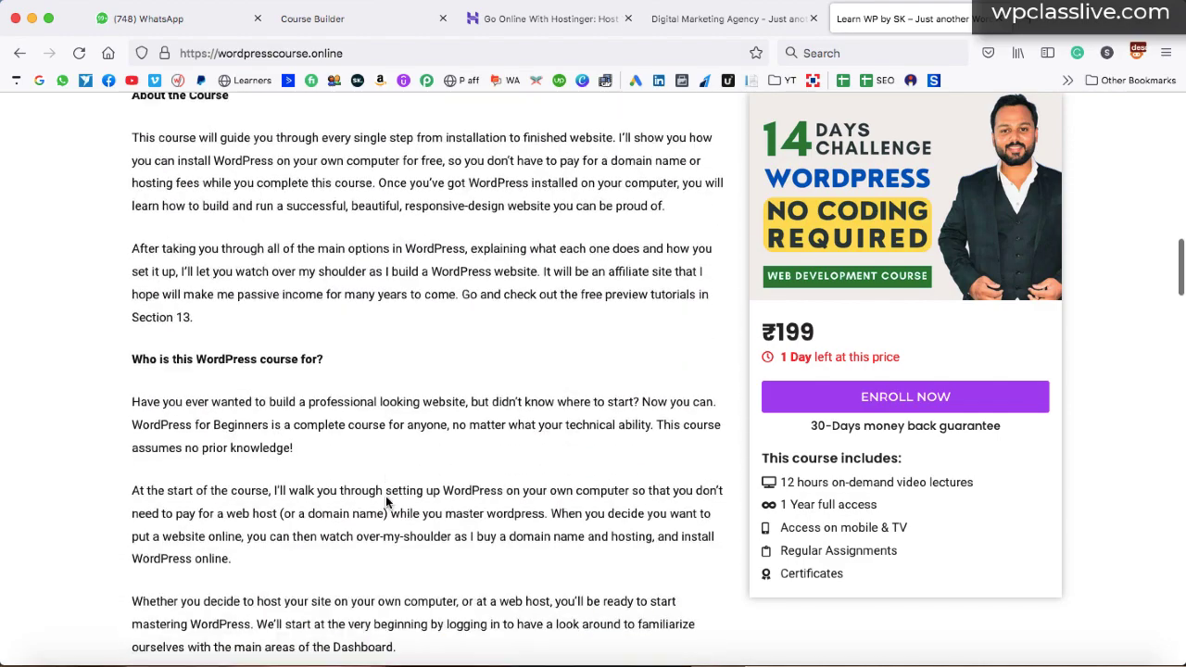
scroll(385, 501, "down", 10)
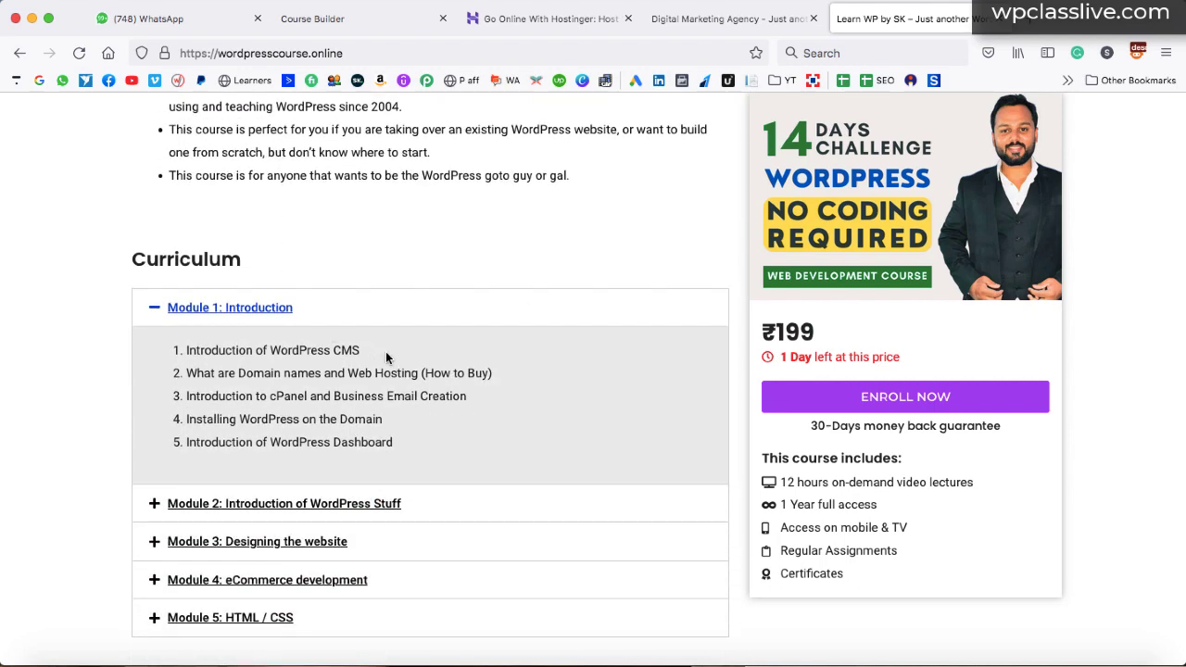
scroll(386, 353, "down", 1)
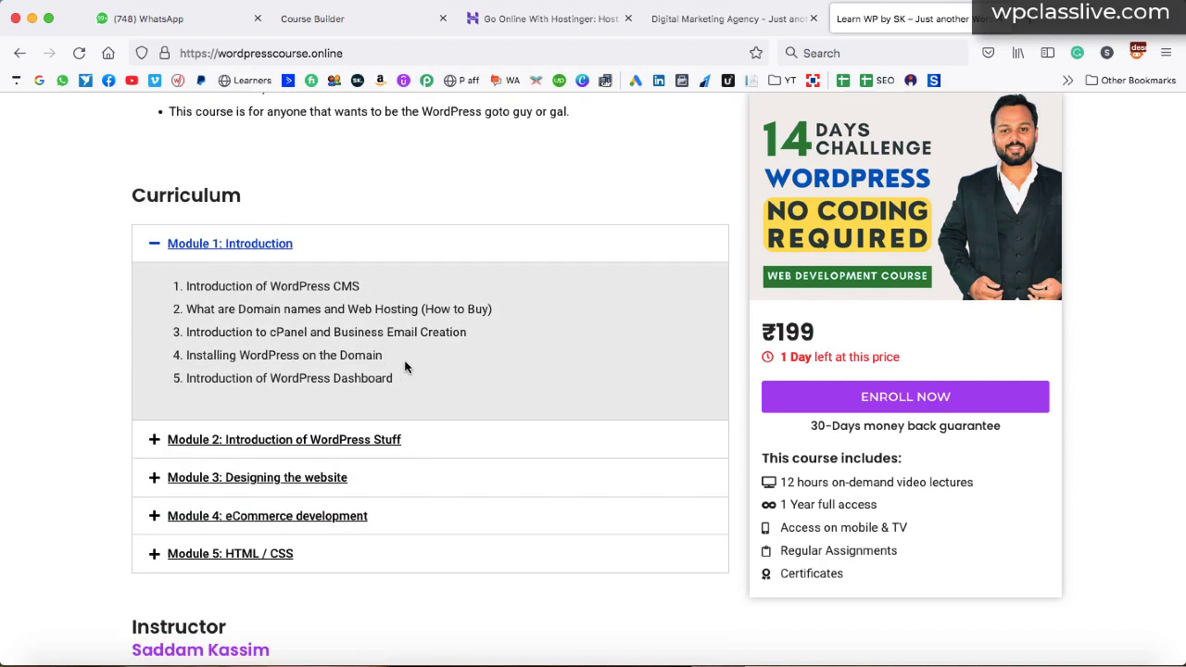
left_click(428, 446)
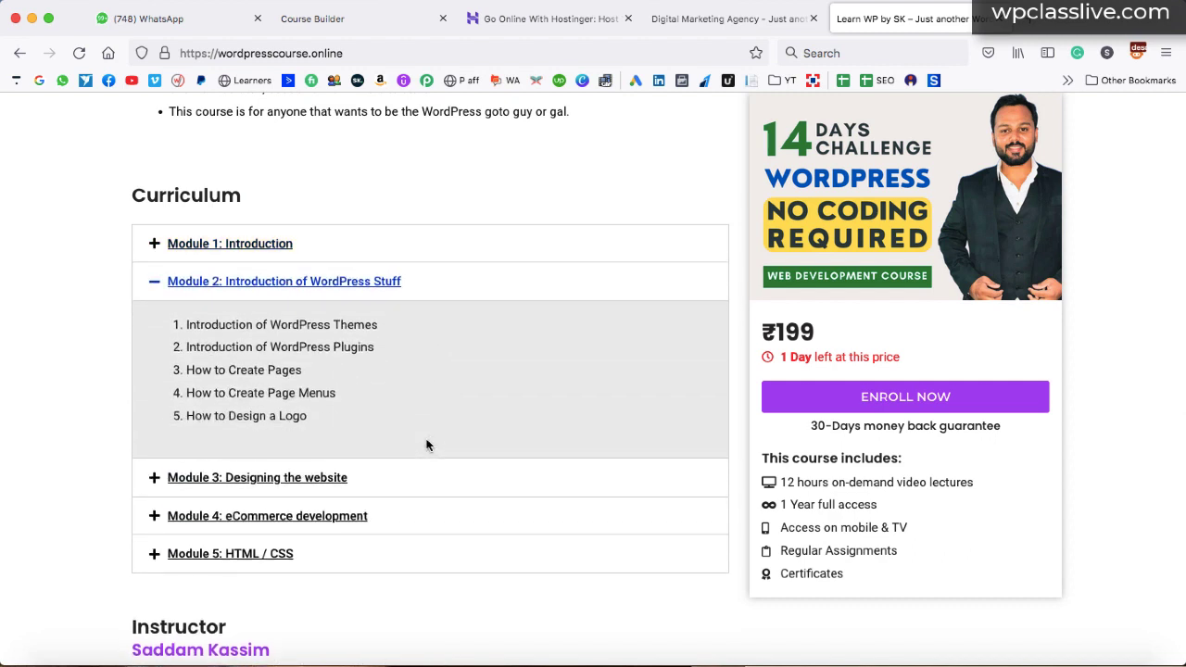
Step: Browse Module 2's lessons, then return to the top of the course page
scroll(426, 445, "down", 5)
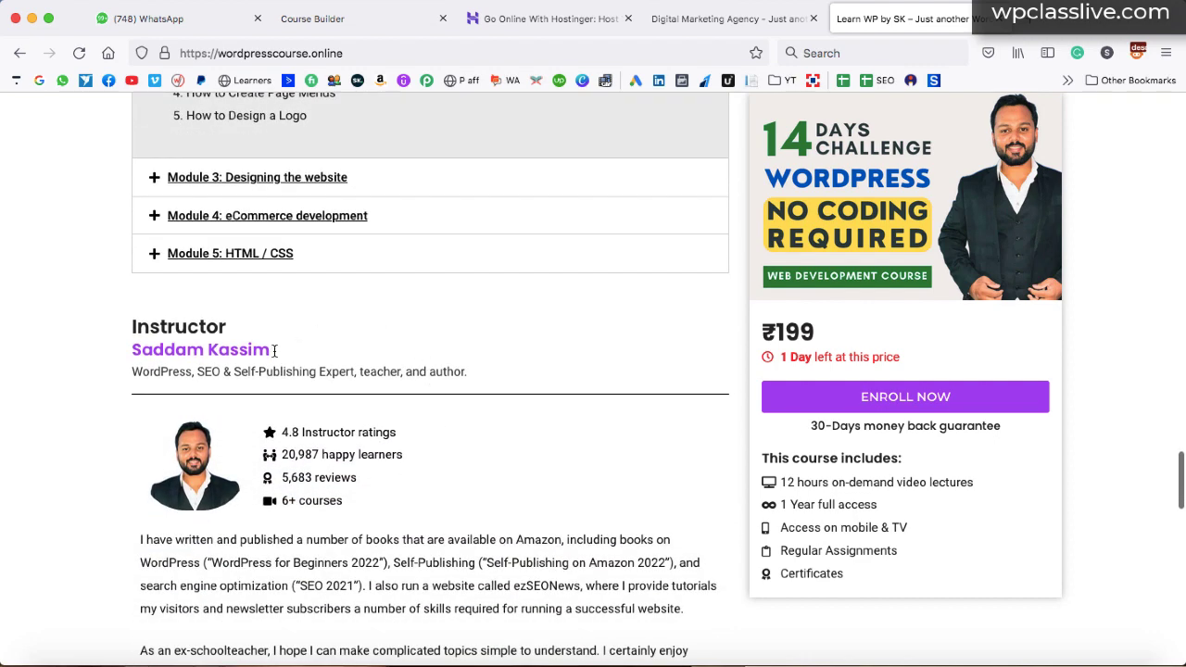
scroll(406, 491, "down", 9)
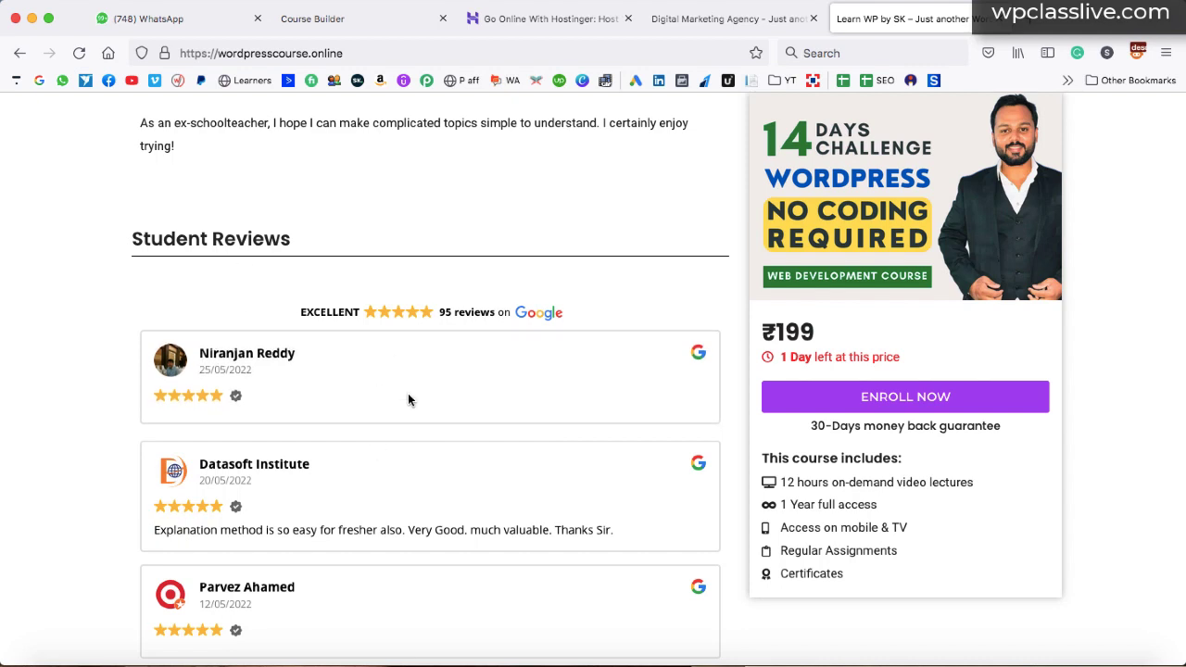
scroll(408, 393, "down", 2)
scroll(407, 399, "down", 2)
scroll(460, 352, "up", 3)
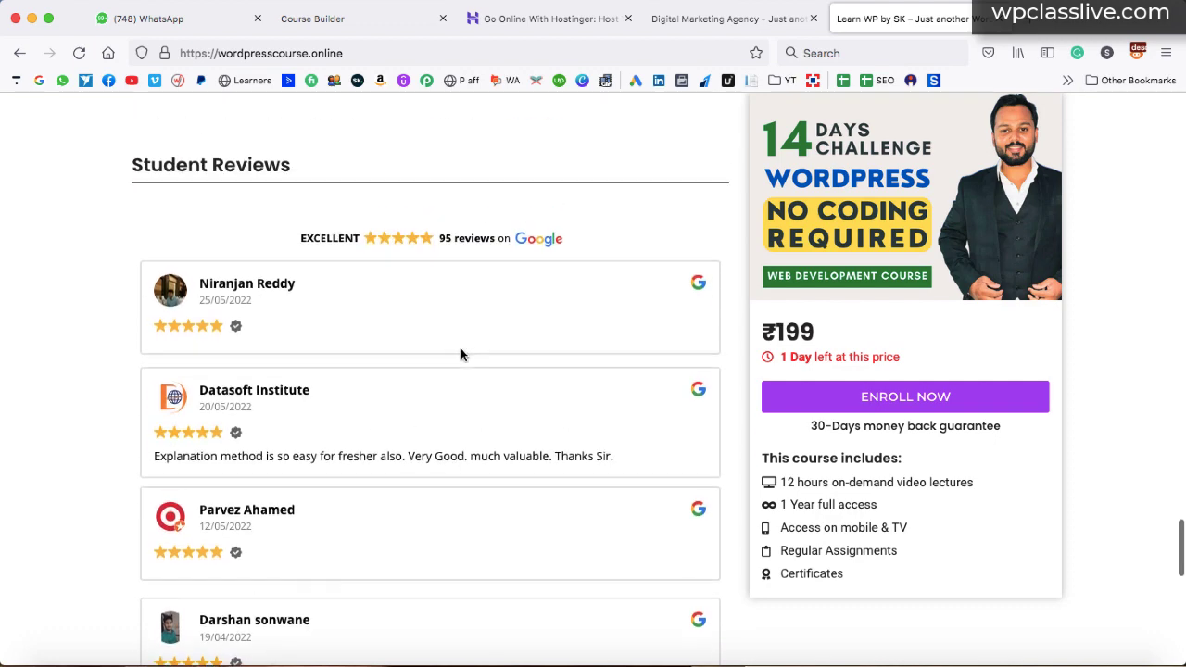
scroll(667, 238, "up", 3)
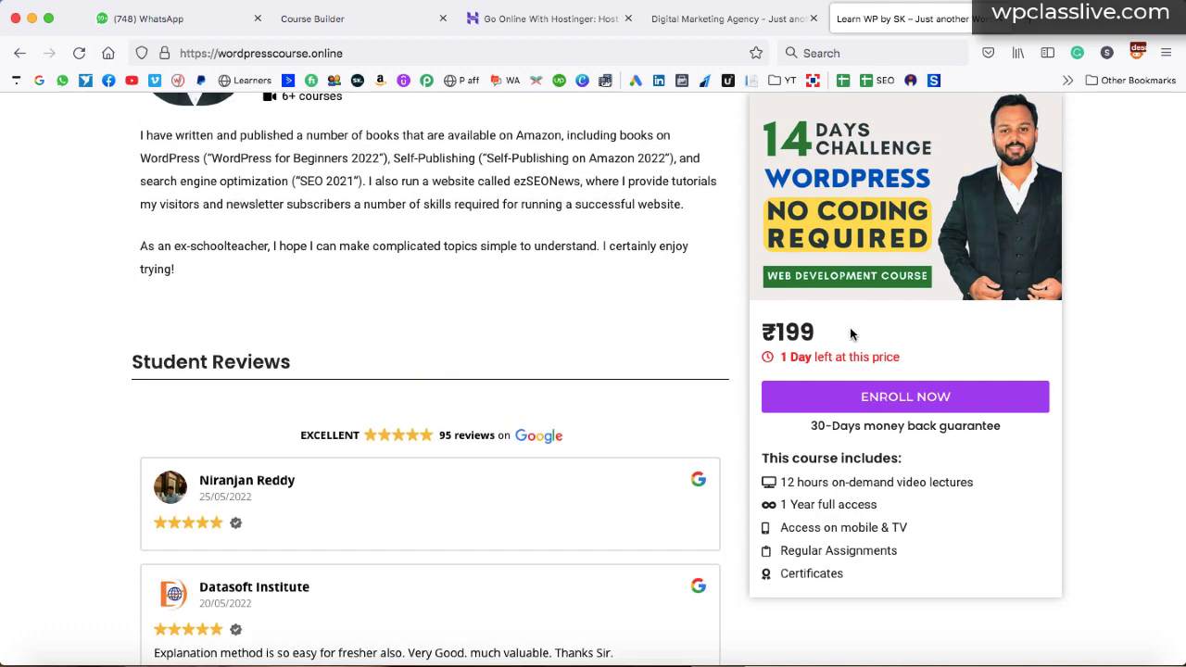
scroll(675, 335, "up", 15)
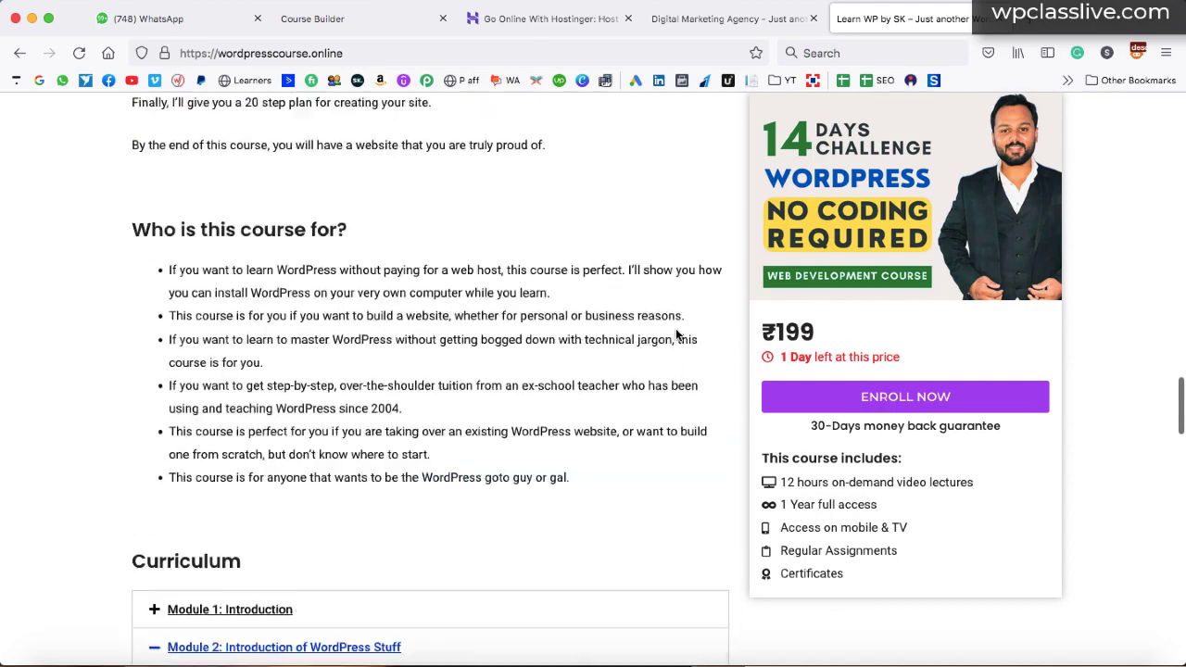
scroll(675, 334, "down", 5)
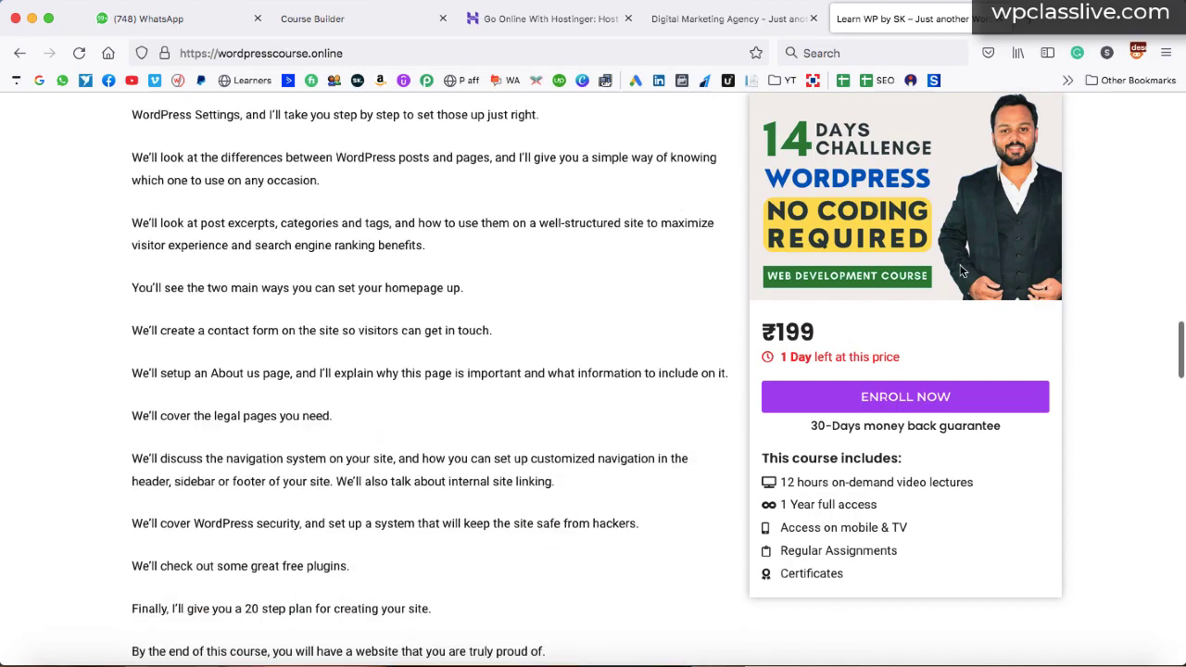
scroll(739, 223, "up", 12)
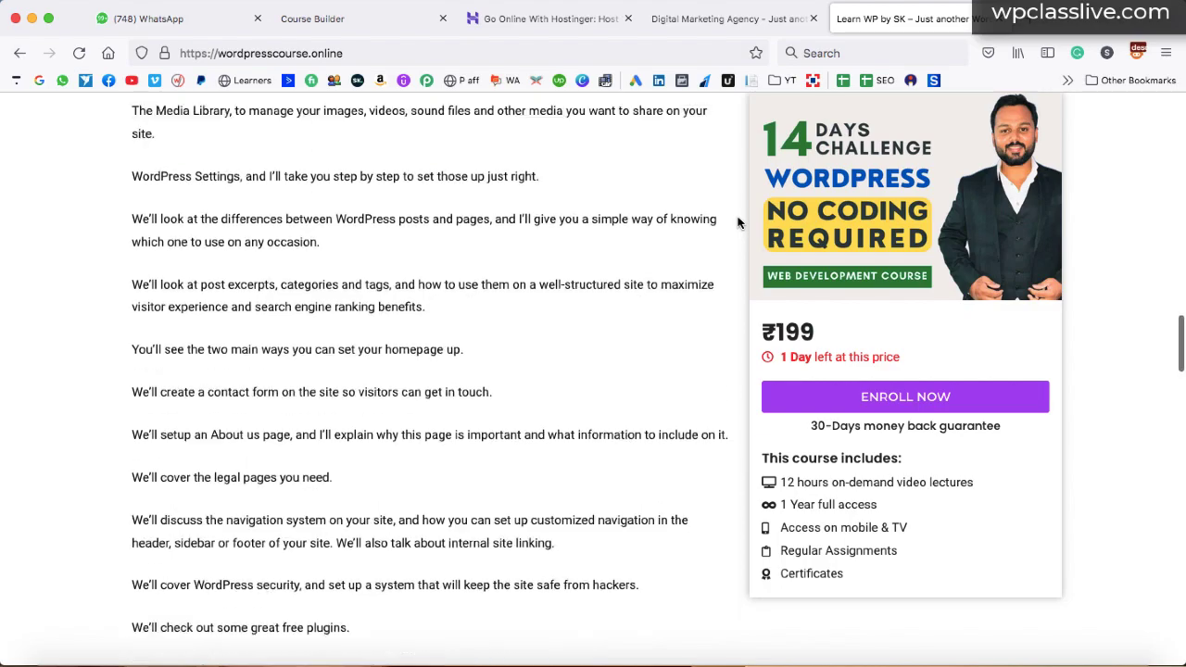
scroll(738, 222, "up", 15)
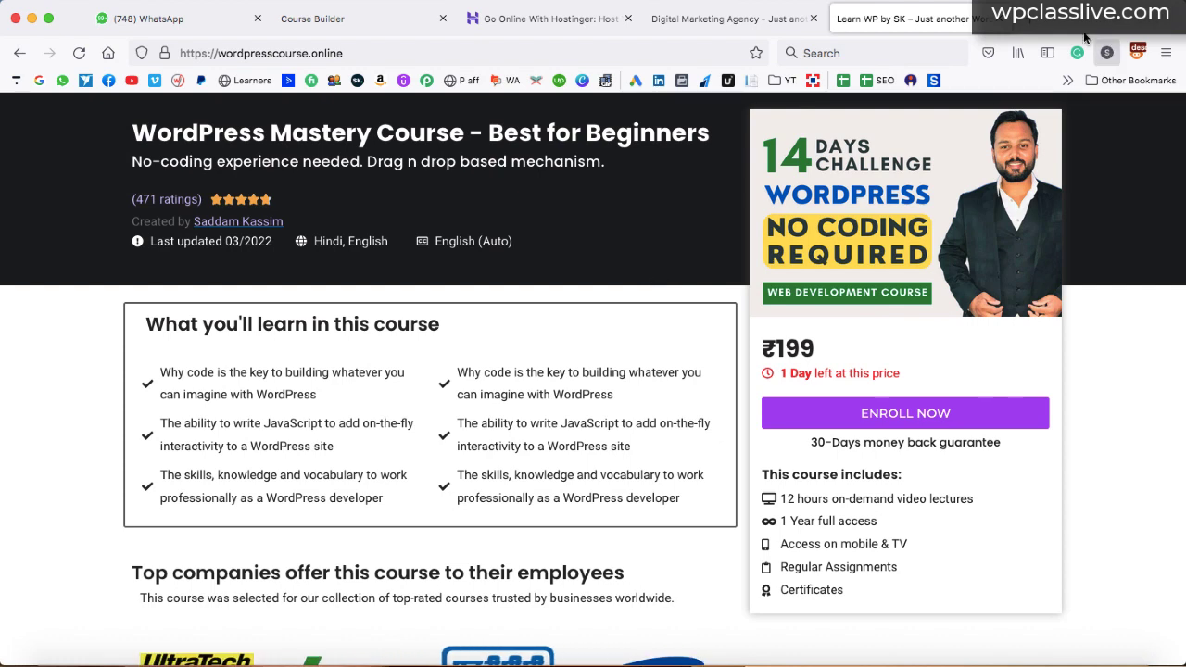
Step: Google 'how to create a landing page in wordpress websoft global' in a new tab and open the top result
left_click(1035, 25)
left_click(39, 79)
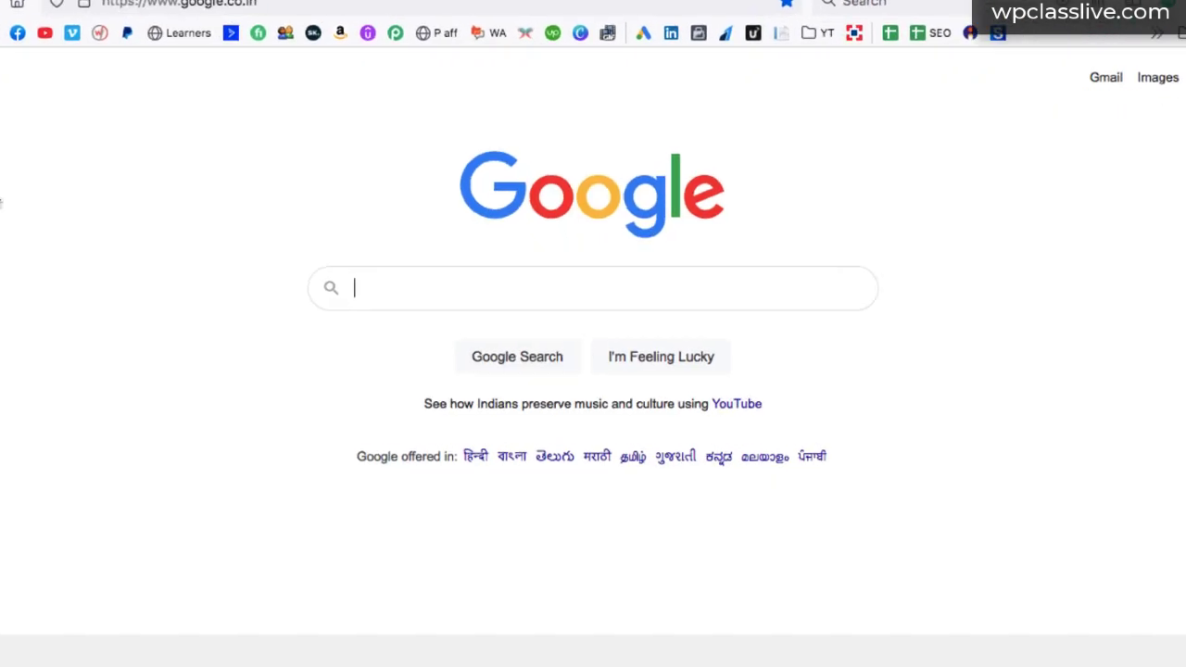
type("how to creat")
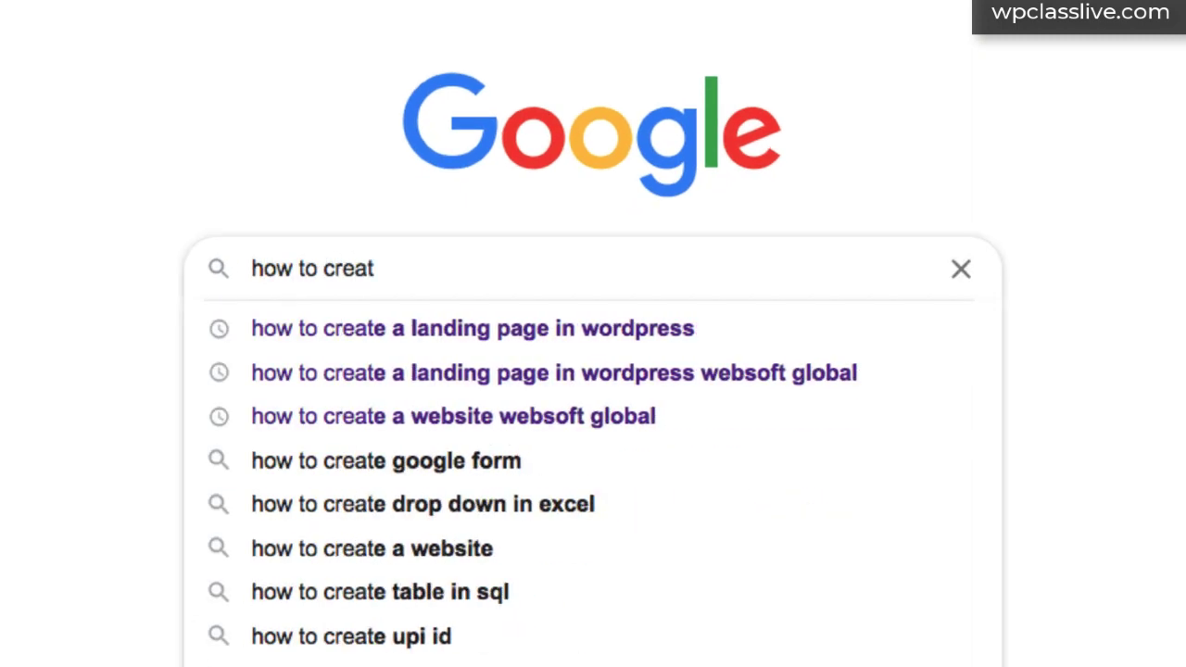
type("e a landing page")
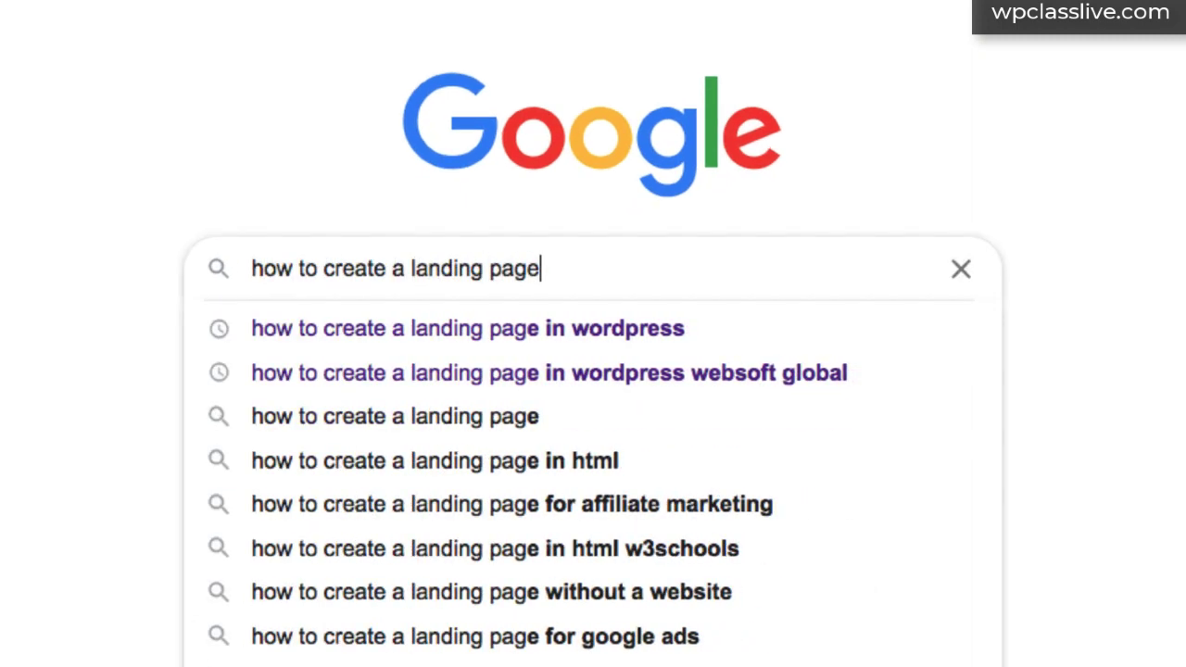
type(" in wordpress websoft global")
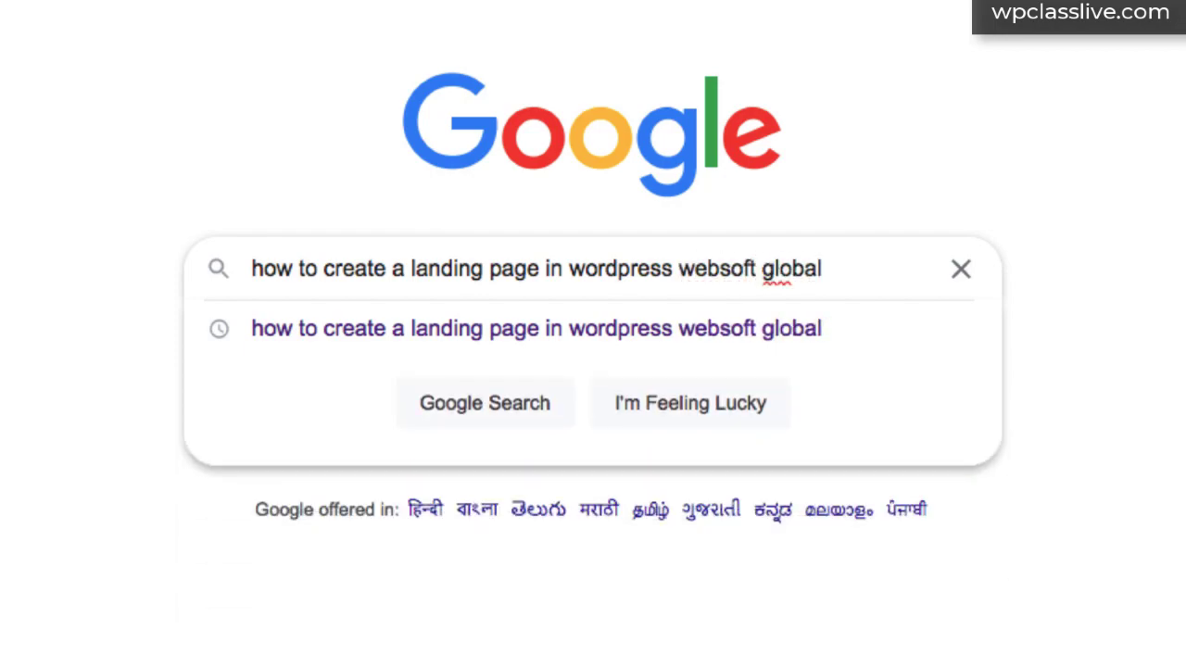
key("Return")
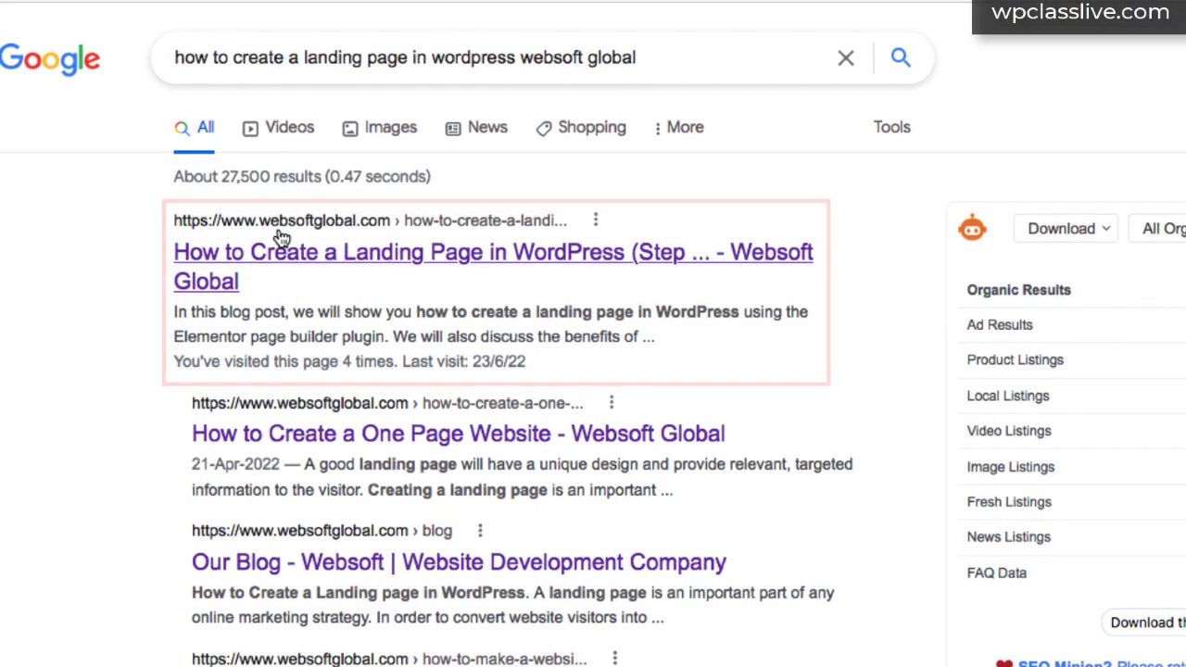
left_click(375, 258)
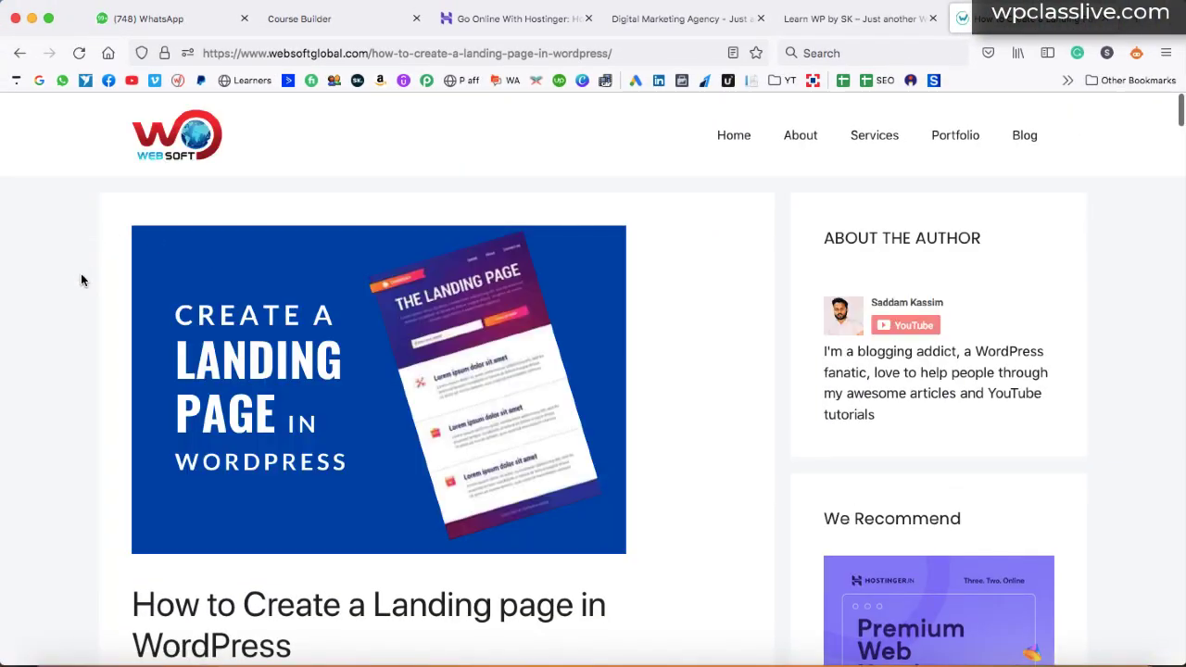
Step: Skim the Websoft guide, then return to the 'Learn WP by SK' WordPress Mastery Course tab
scroll(80, 275, "down", 5)
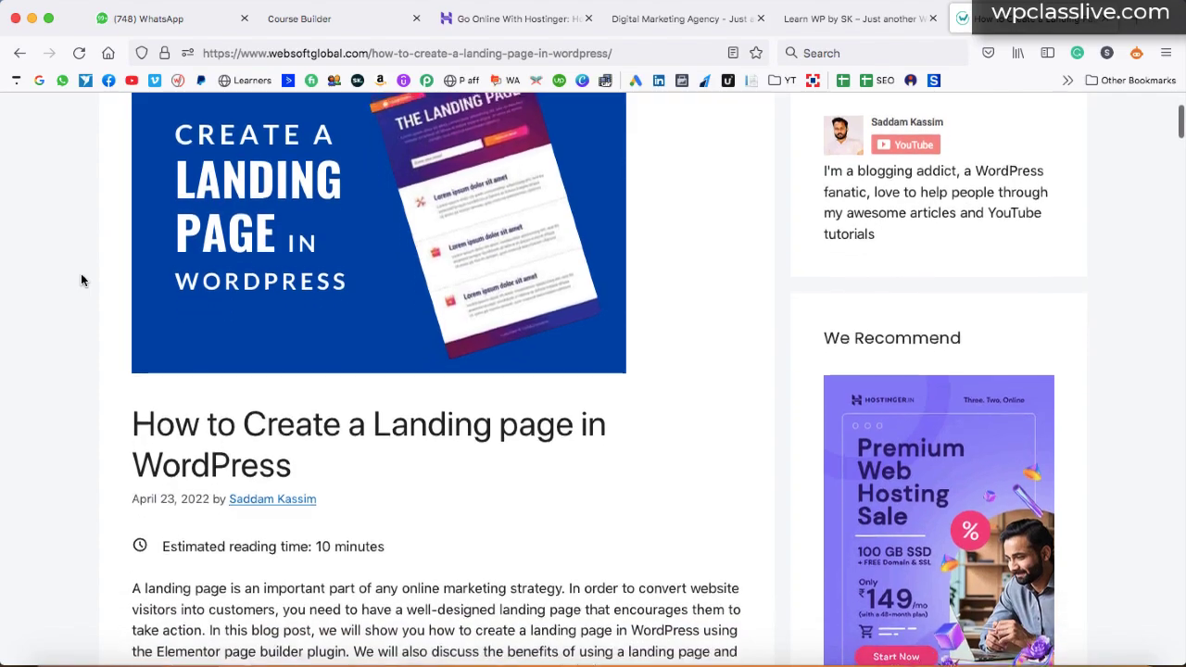
scroll(81, 280, "down", 3)
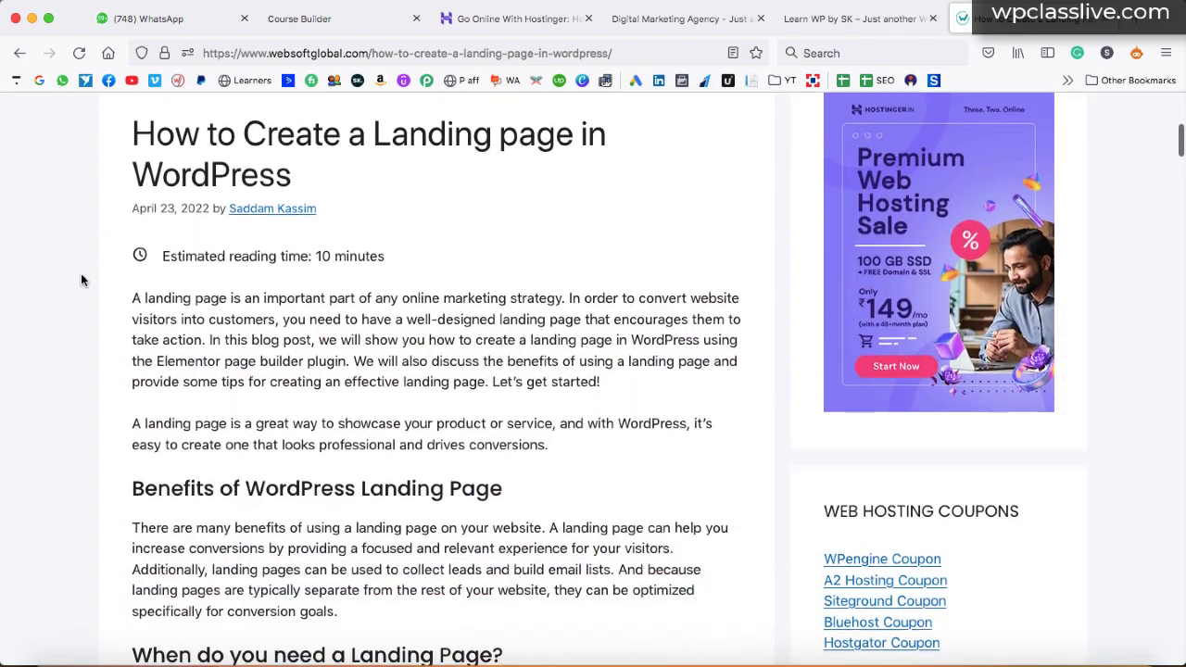
scroll(82, 280, "down", 13)
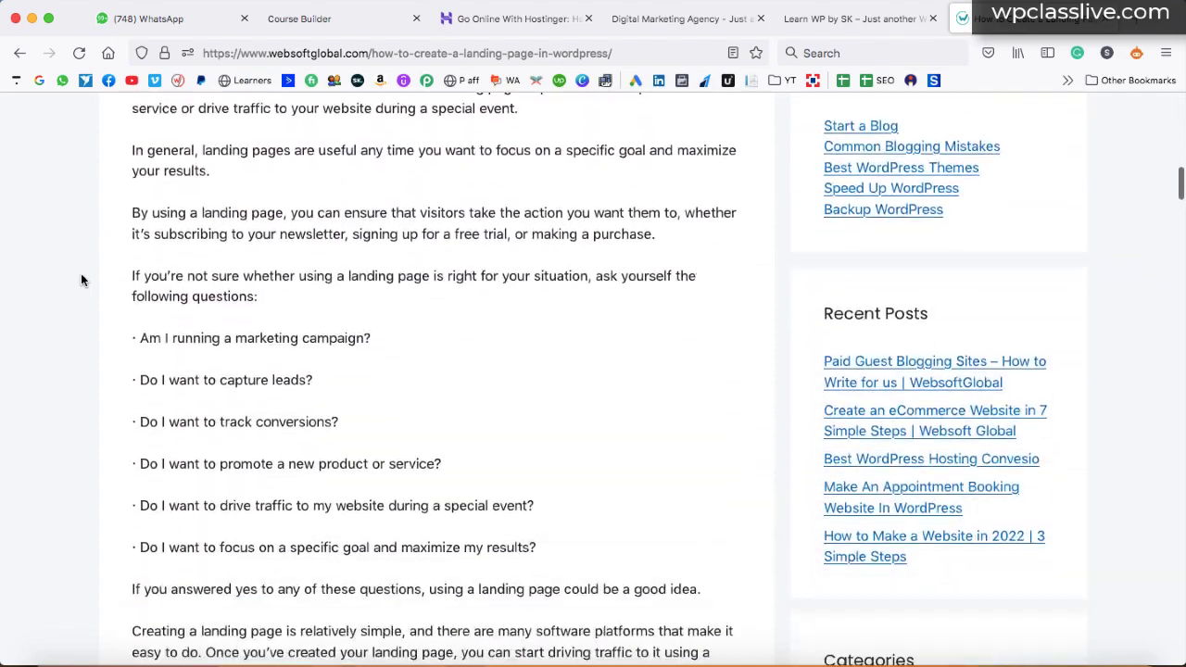
scroll(82, 280, "down", 17)
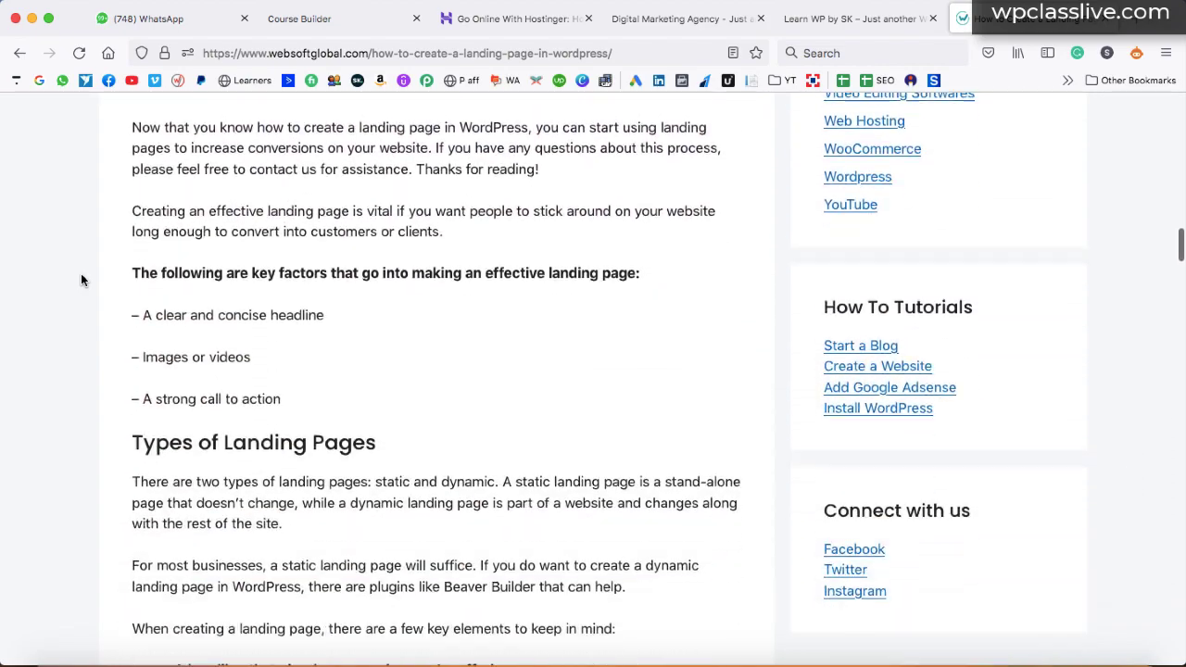
scroll(80, 280, "down", 12)
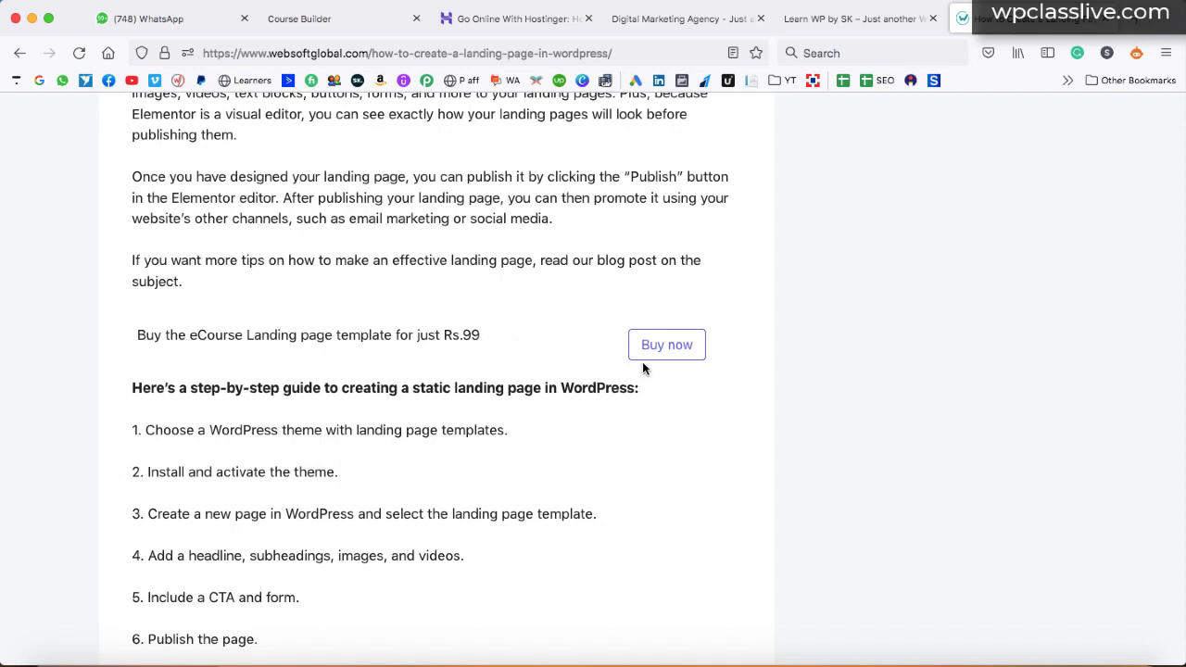
left_click(844, 17)
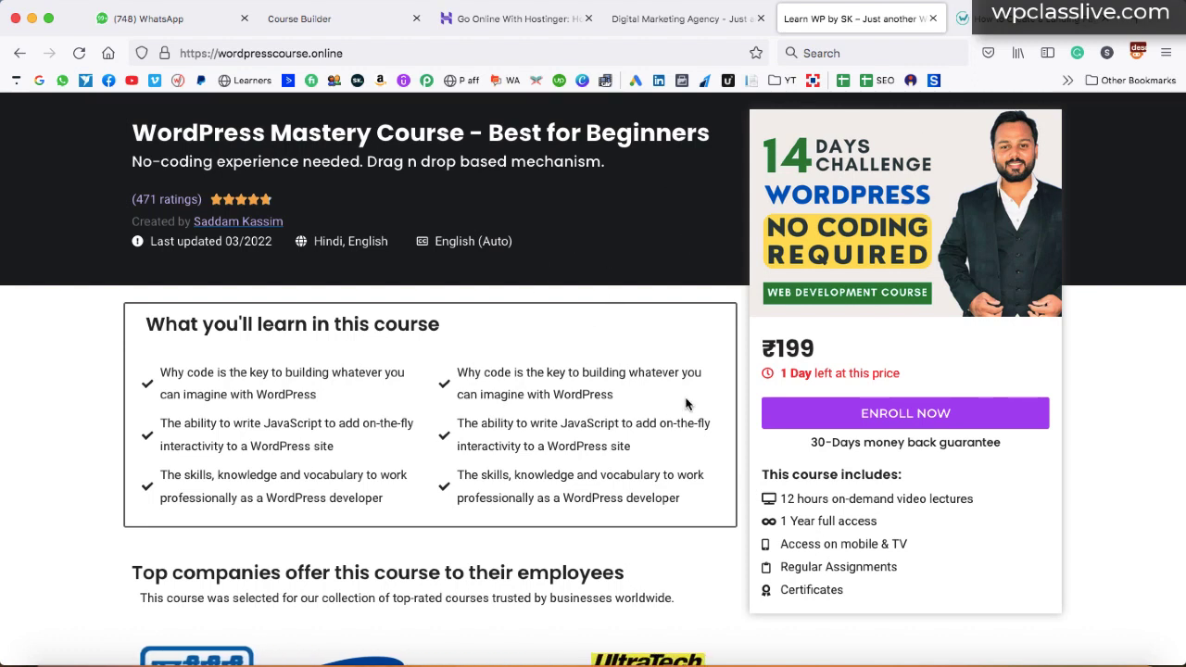
Step: In the last tab, go to the affiliate discount link ending in /hostinger
key("ctrl+Tab")
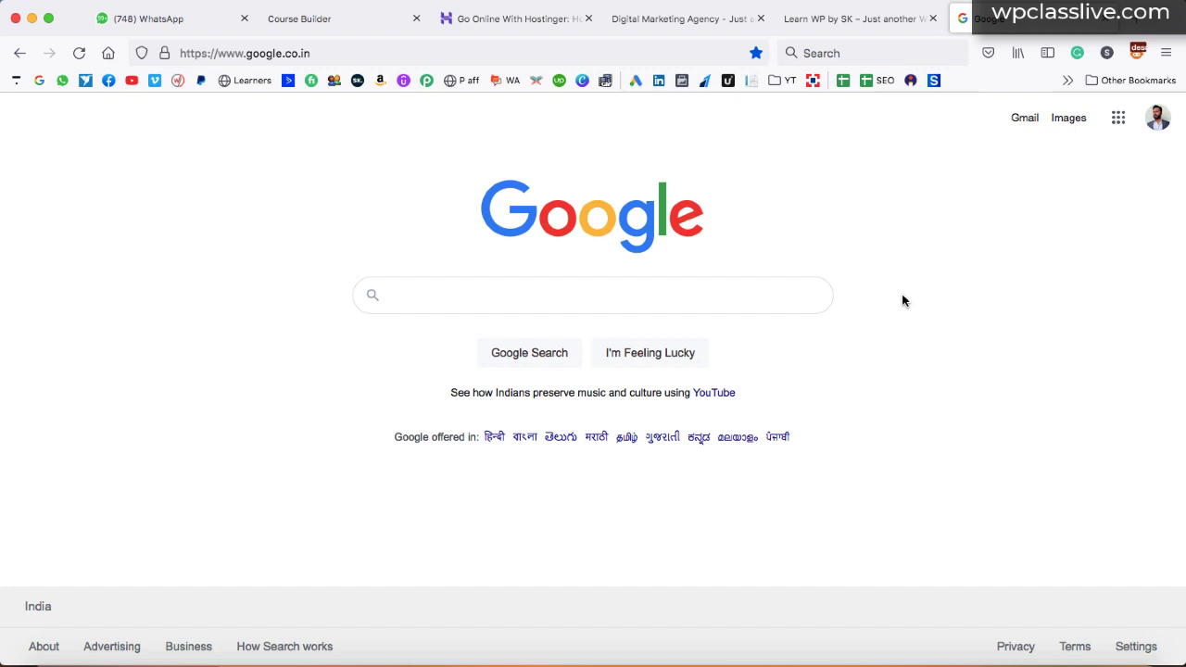
left_click(559, 52)
type("saddamkassim.com/")
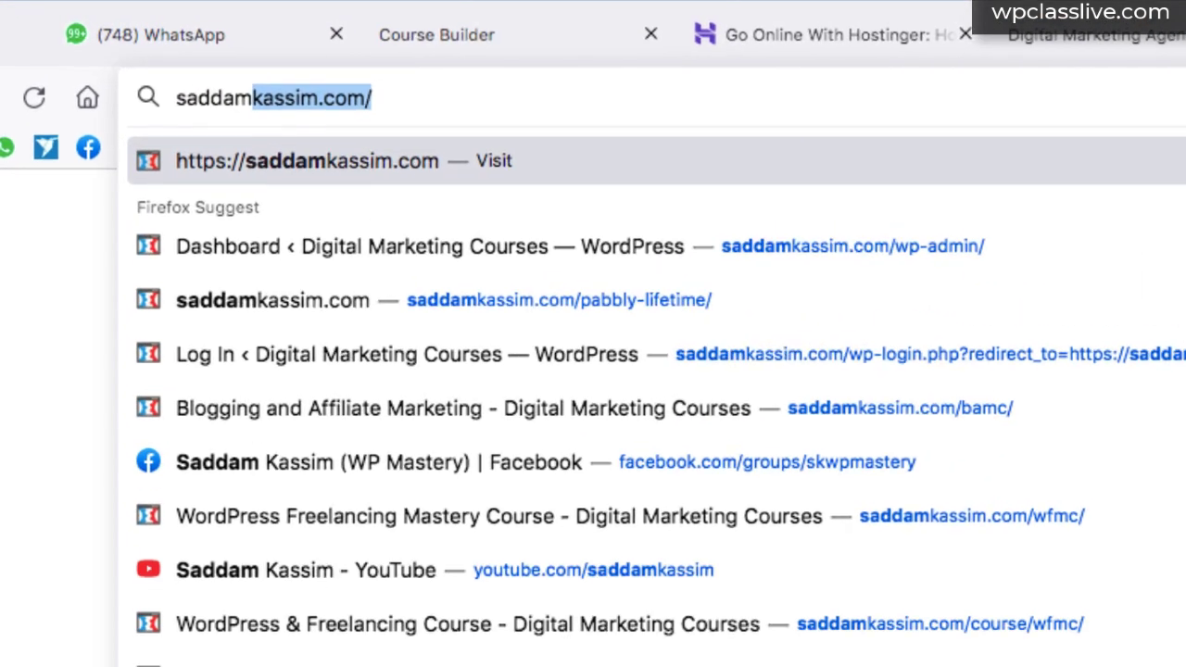
key("Right")
type("hostinger")
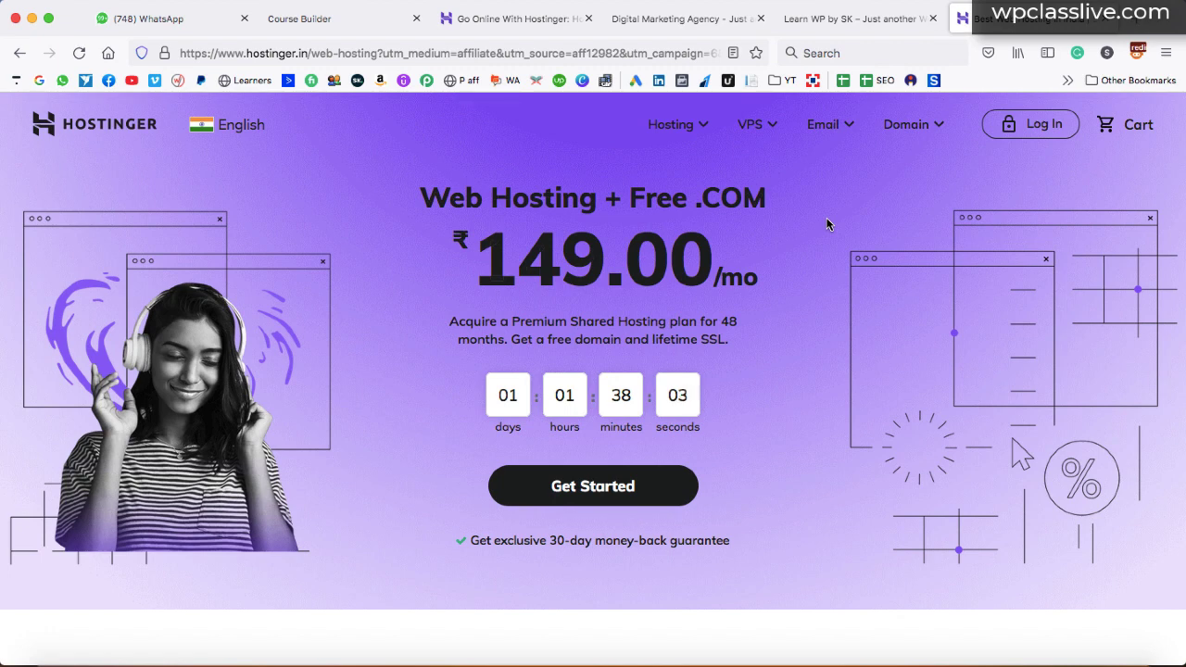
Step: Open Hosting > WordPress Hosting India and jump to the plans, ₹99.00/mo up to ₹899.00/mo
left_click(703, 133)
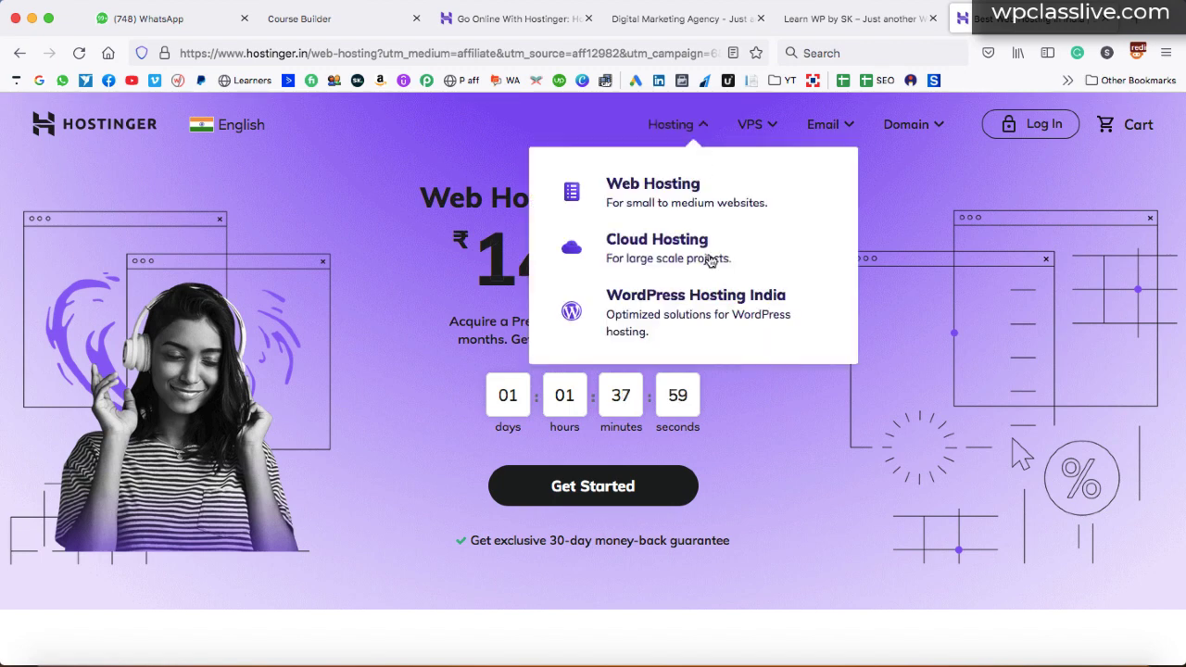
left_click(678, 302)
left_click(271, 450)
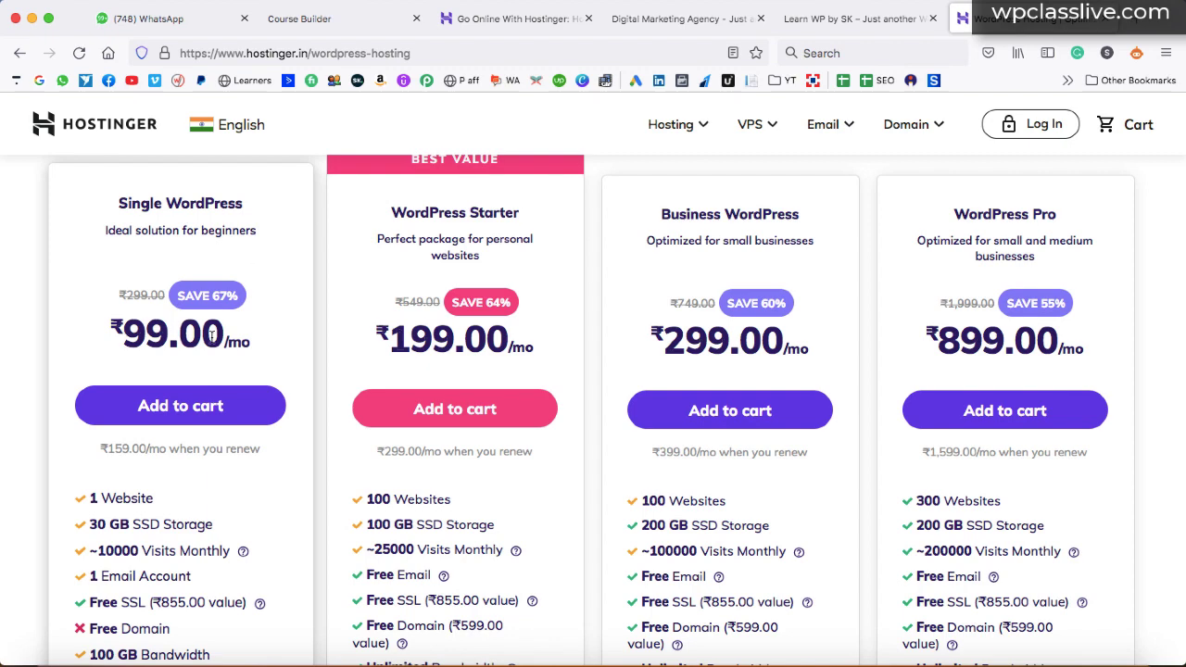
scroll(211, 335, "down", 3)
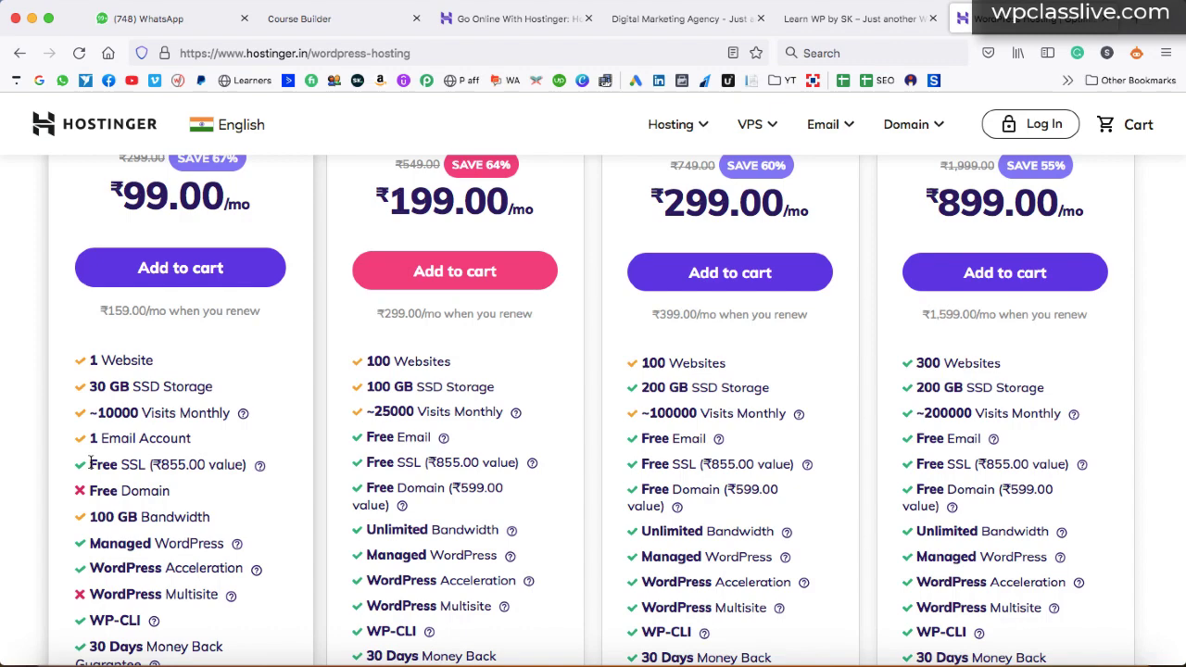
Step: Add the Single WordPress 12-month plan to the cart and review the ₹2,251.44 order summary
left_click(182, 269)
scroll(231, 294, "down", 5)
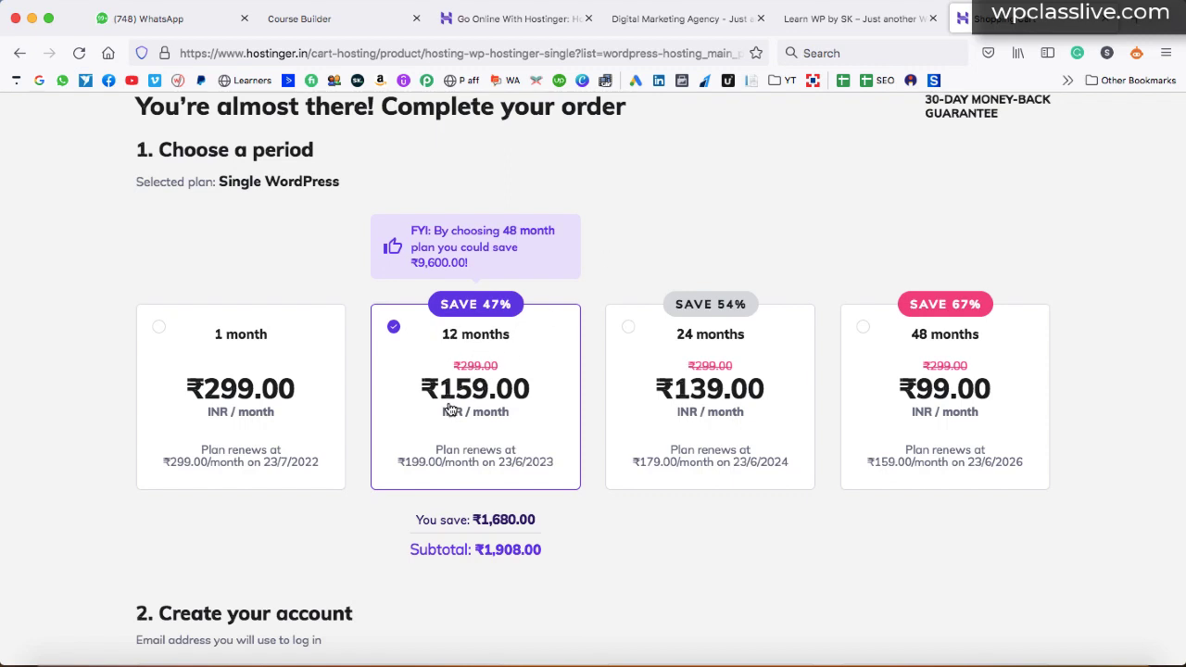
scroll(463, 411, "down", 2)
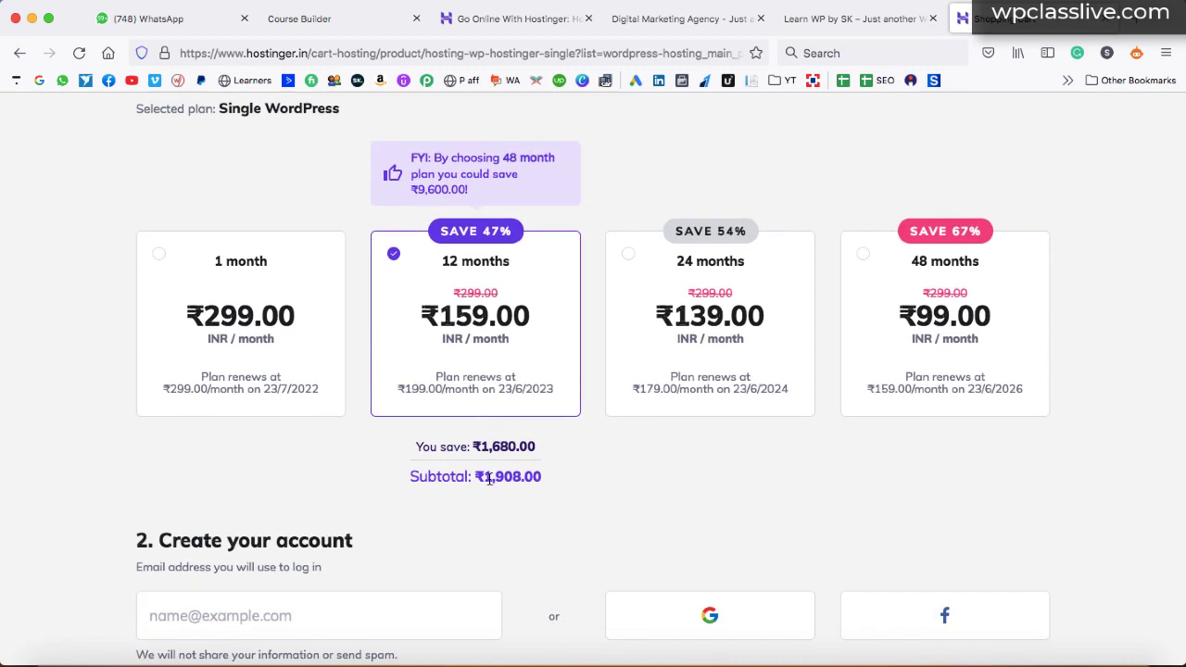
scroll(489, 479, "down", 4)
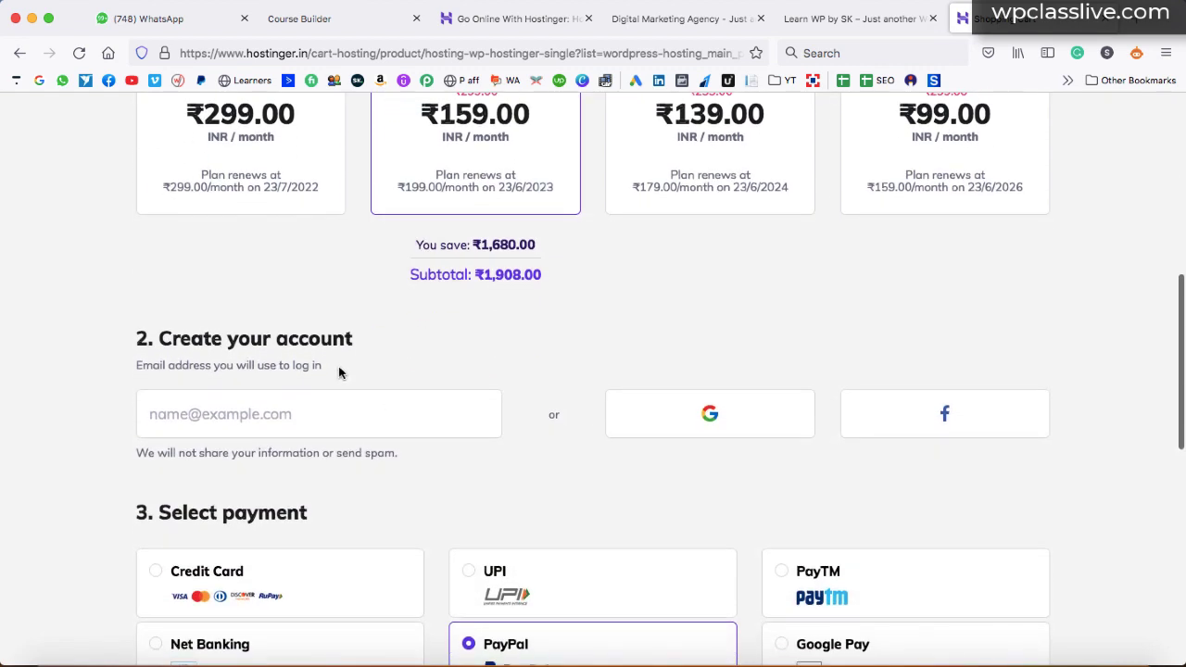
scroll(564, 373, "down", 1)
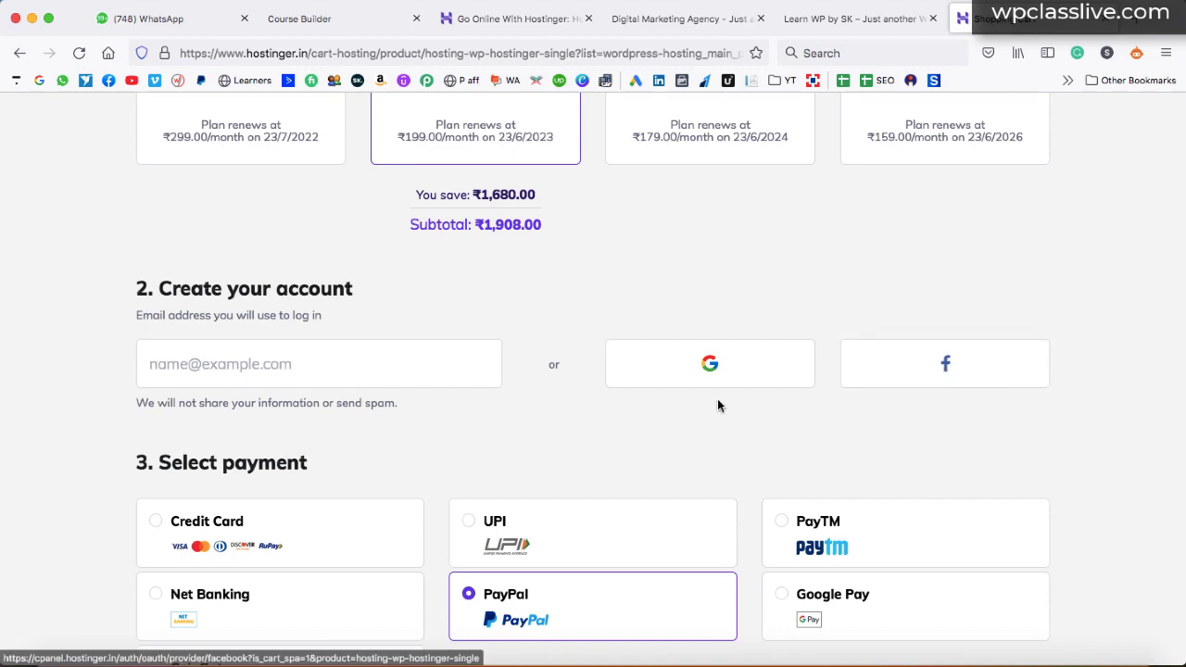
scroll(720, 405, "down", 5)
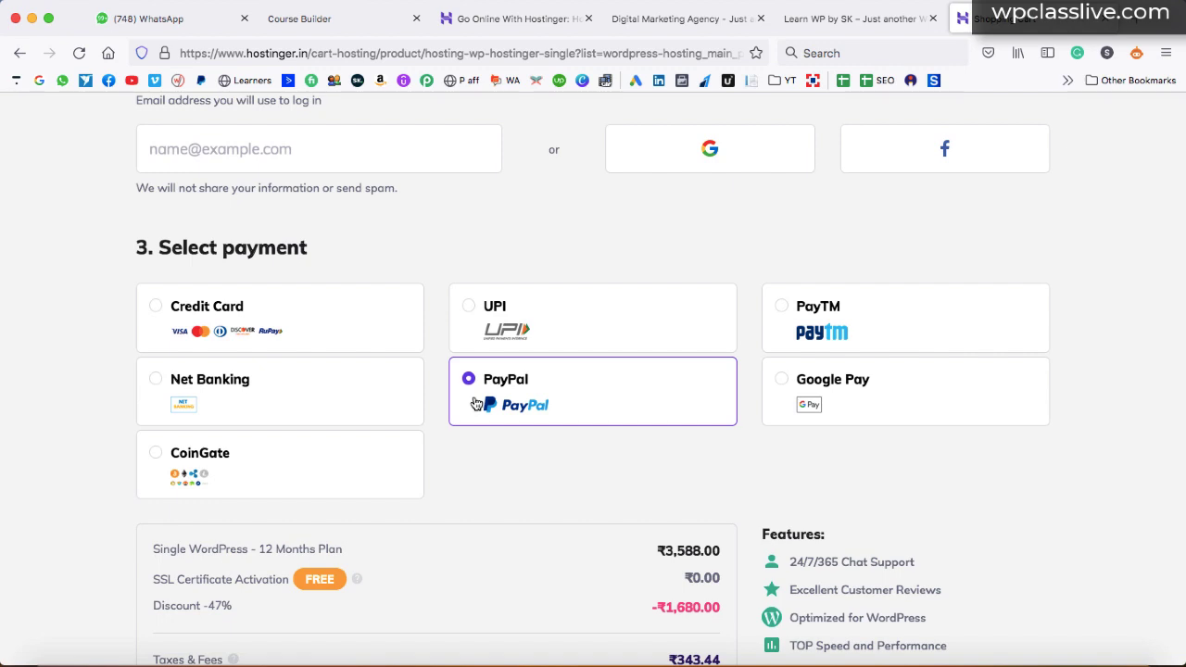
scroll(751, 352, "down", 2)
scroll(751, 357, "down", 3)
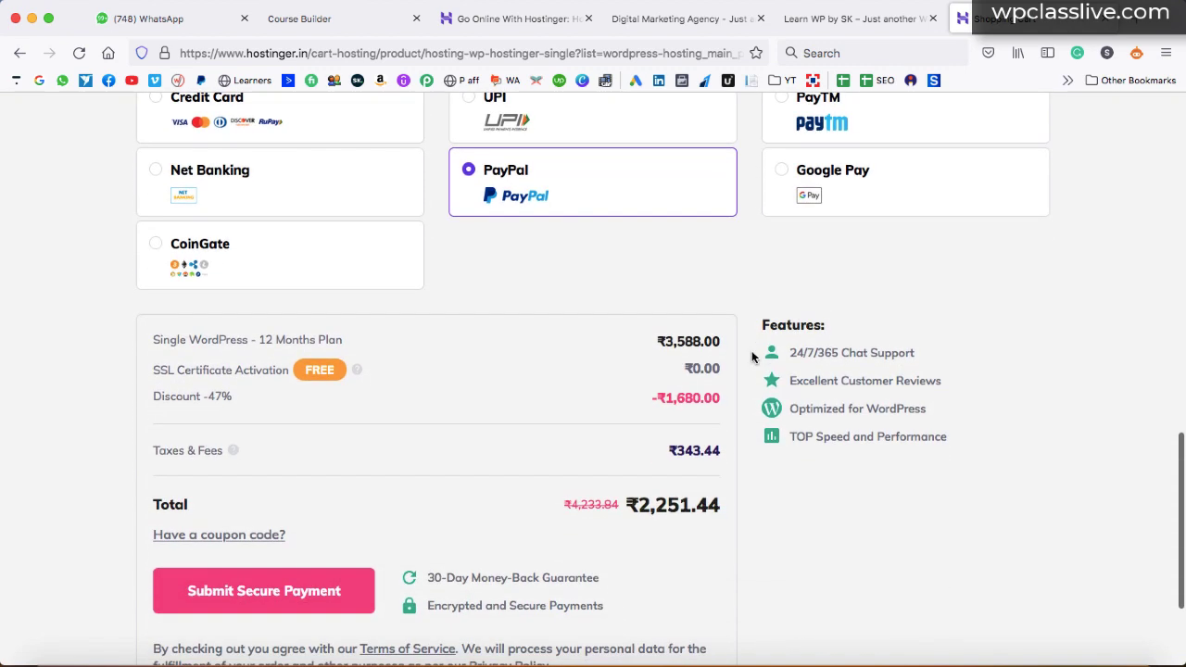
scroll(751, 357, "down", 1)
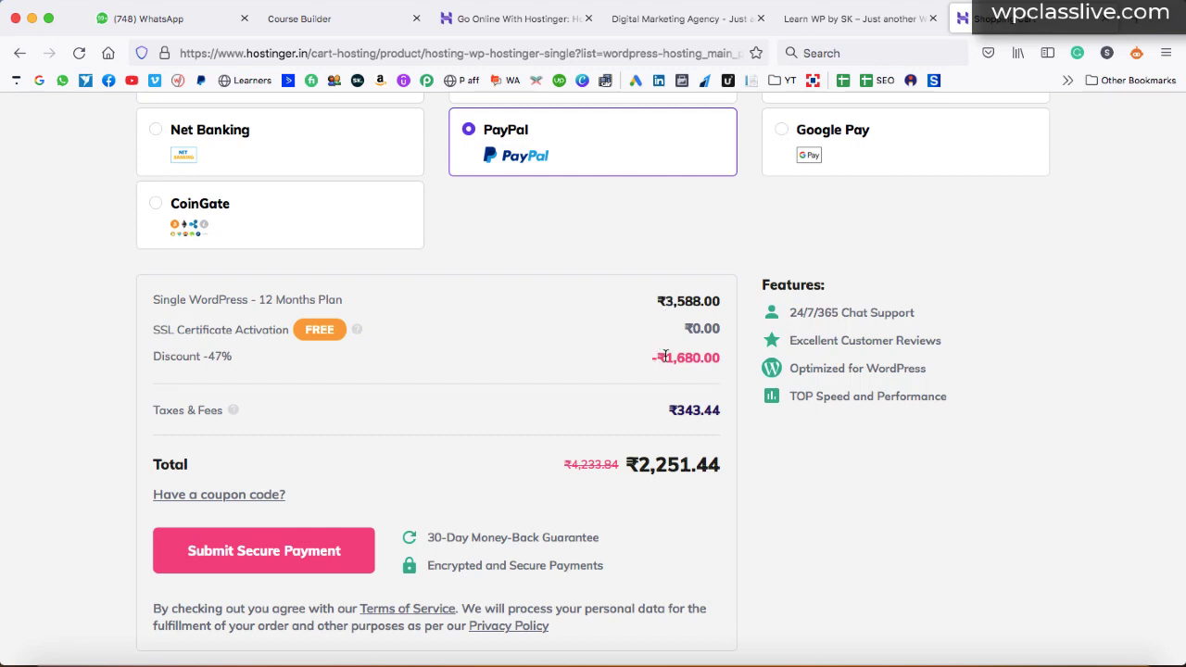
left_click_drag(665, 356, 697, 358)
scroll(347, 458, "down", 1)
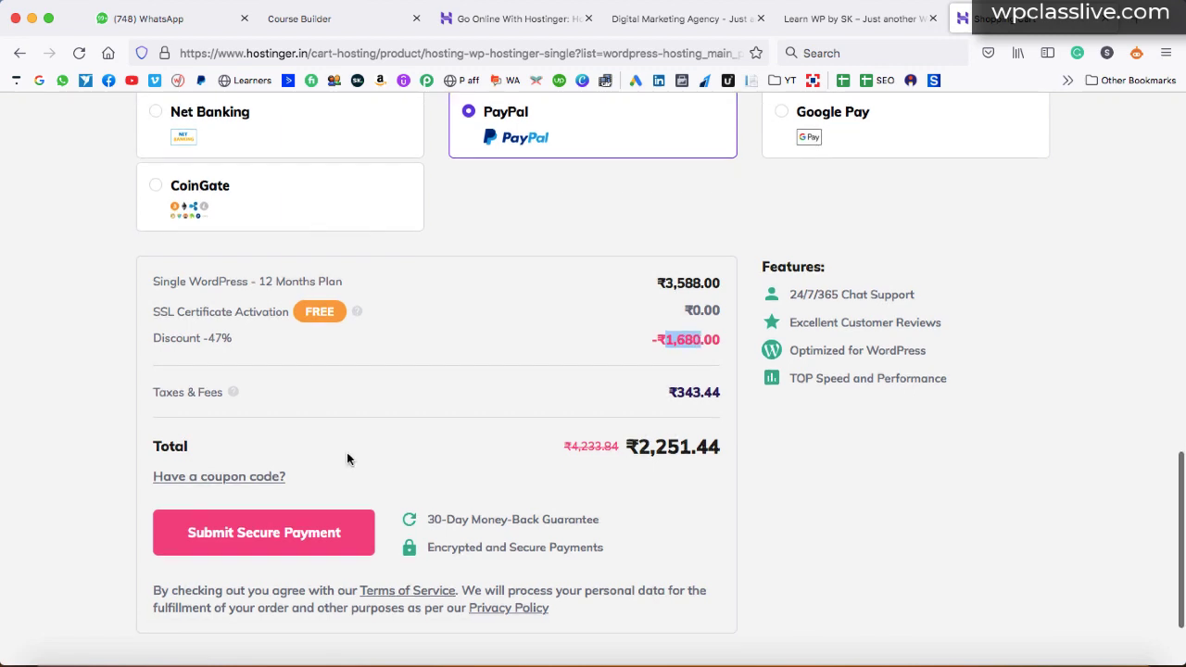
Step: Apply the discount coupon, raising the discount to 51% and lowering the total to ₹2,093.84
left_click(238, 478)
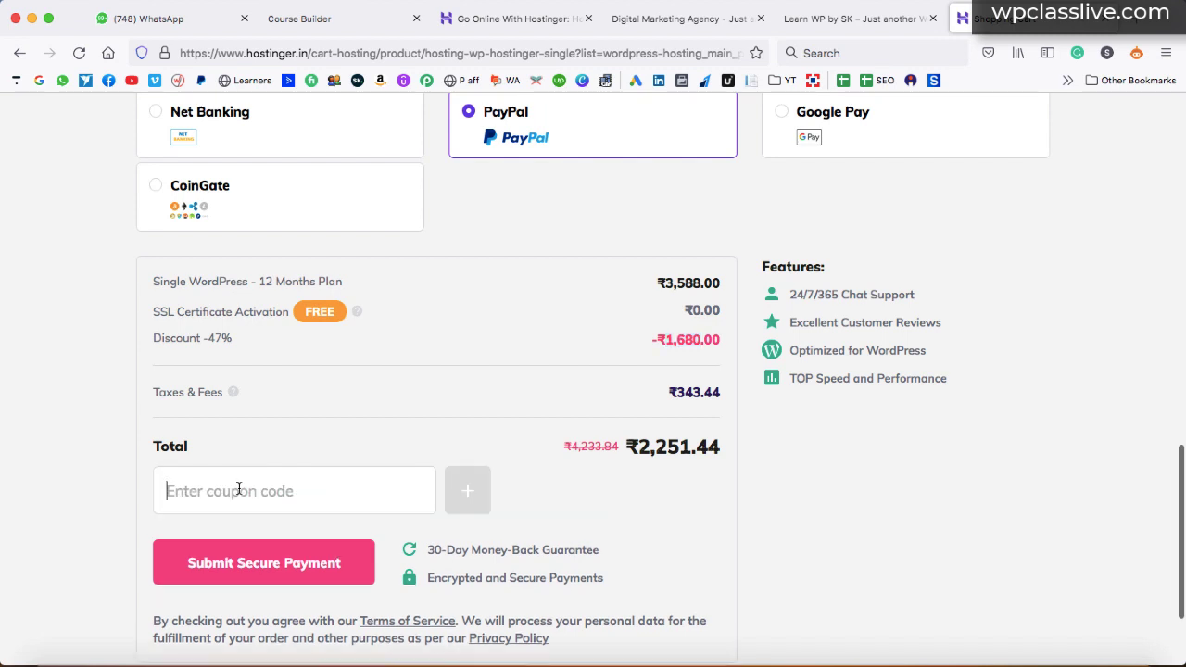
type("SADDAM7")
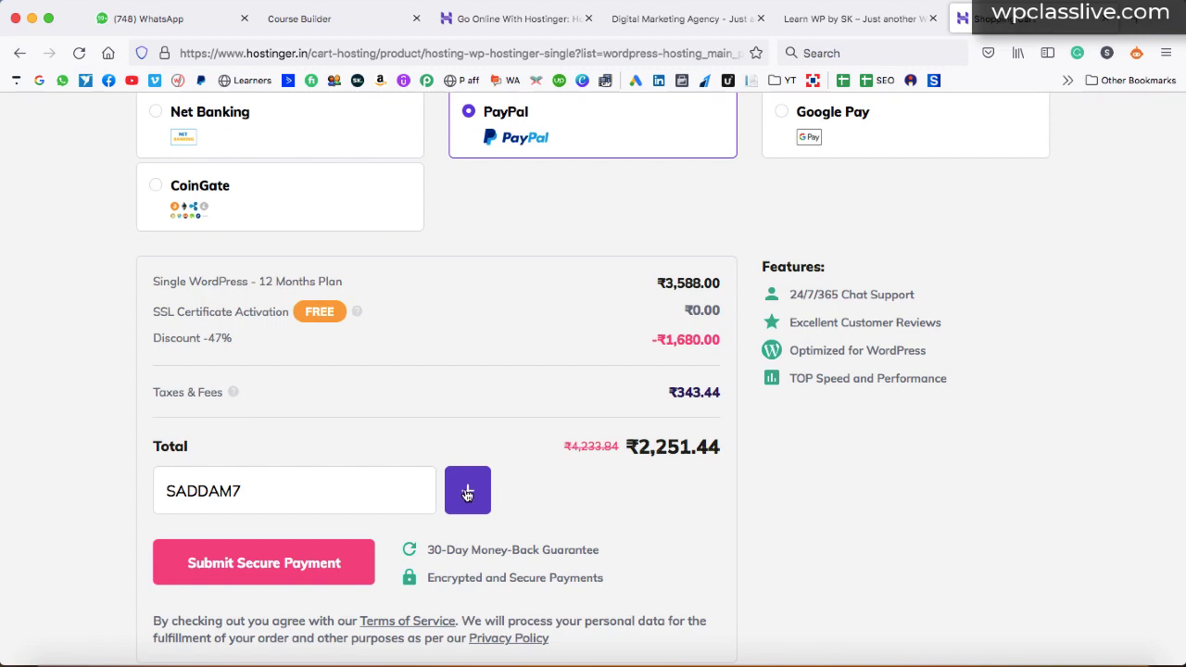
left_click(466, 491)
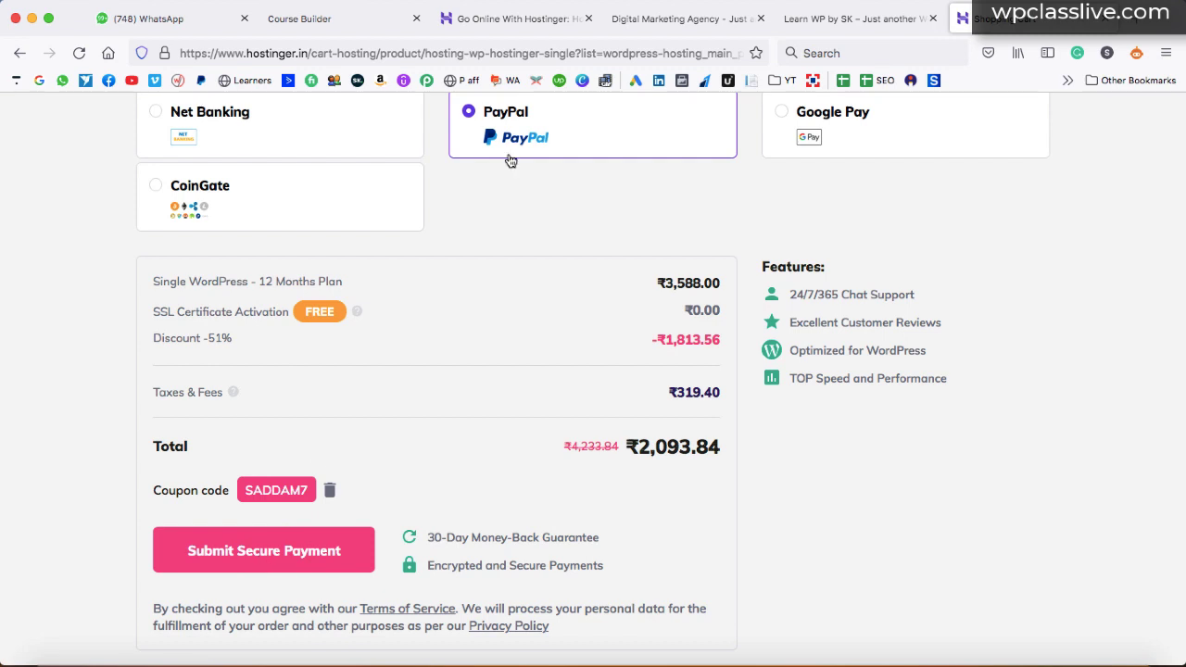
left_click(474, 53)
type("HOSTING")
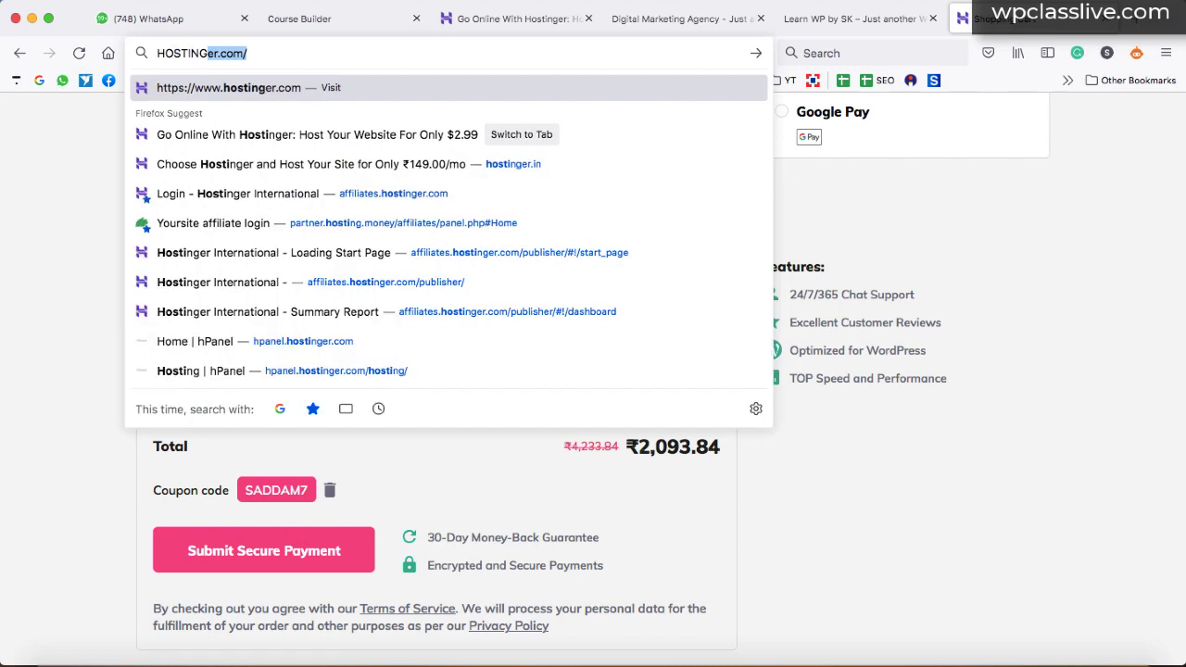
type("ER.in")
Step: Load hostinger.in, log in, and go to Domains > Get a New Domain in hPanel
key("Return")
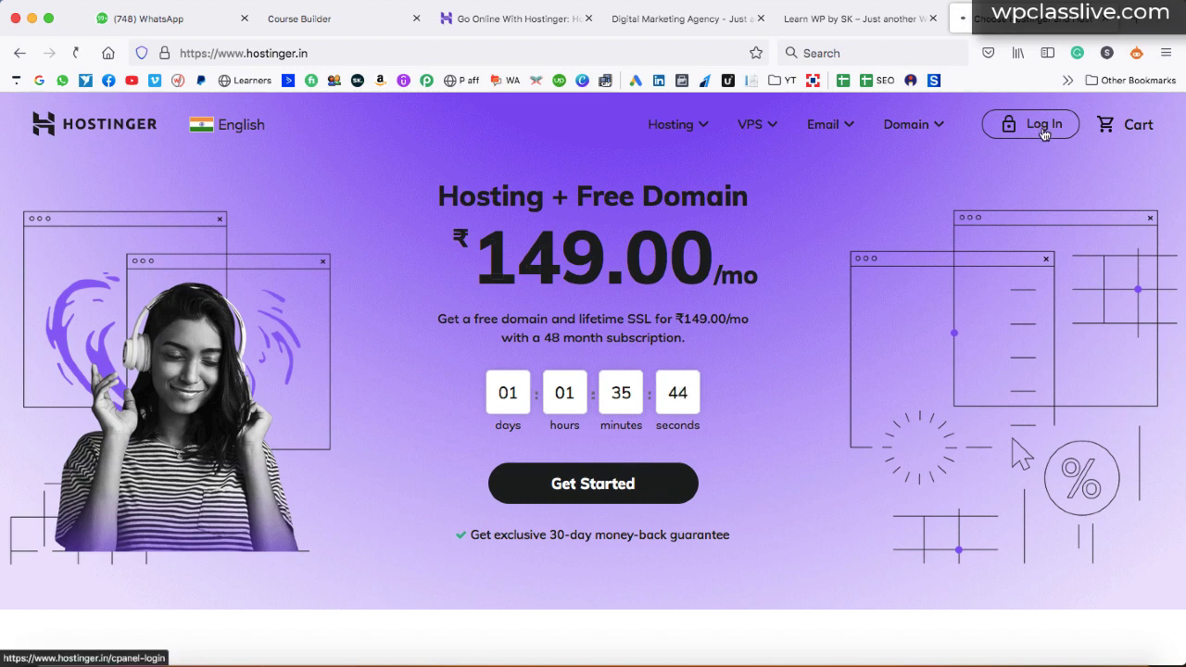
left_click(1044, 130)
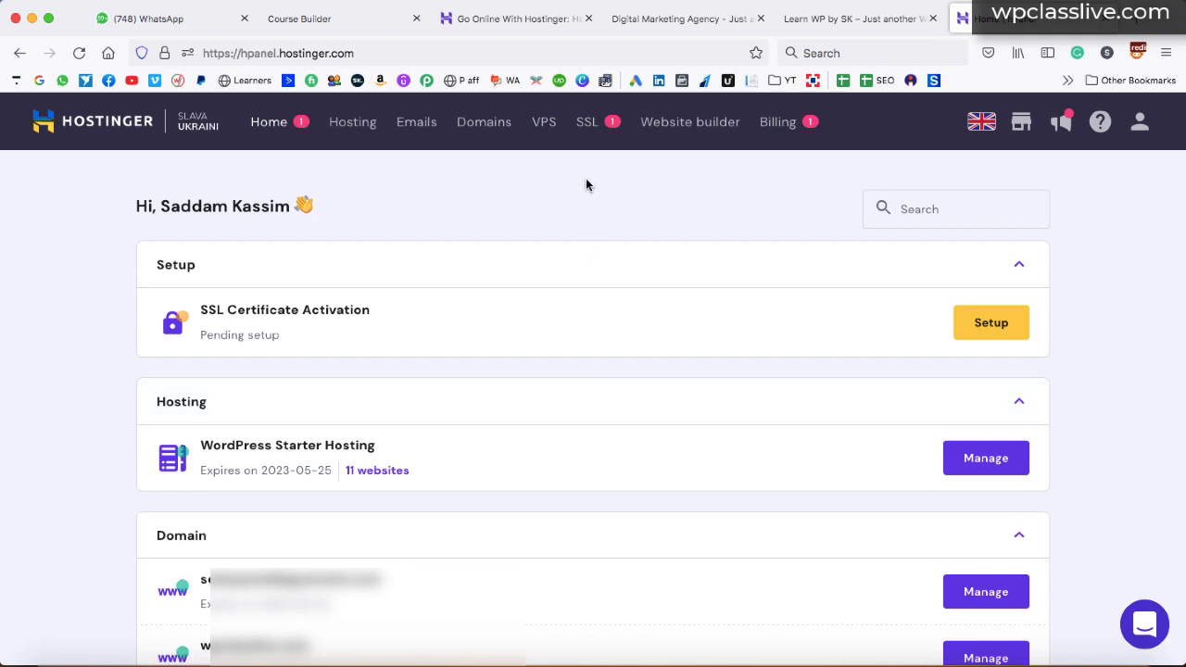
left_click(482, 129)
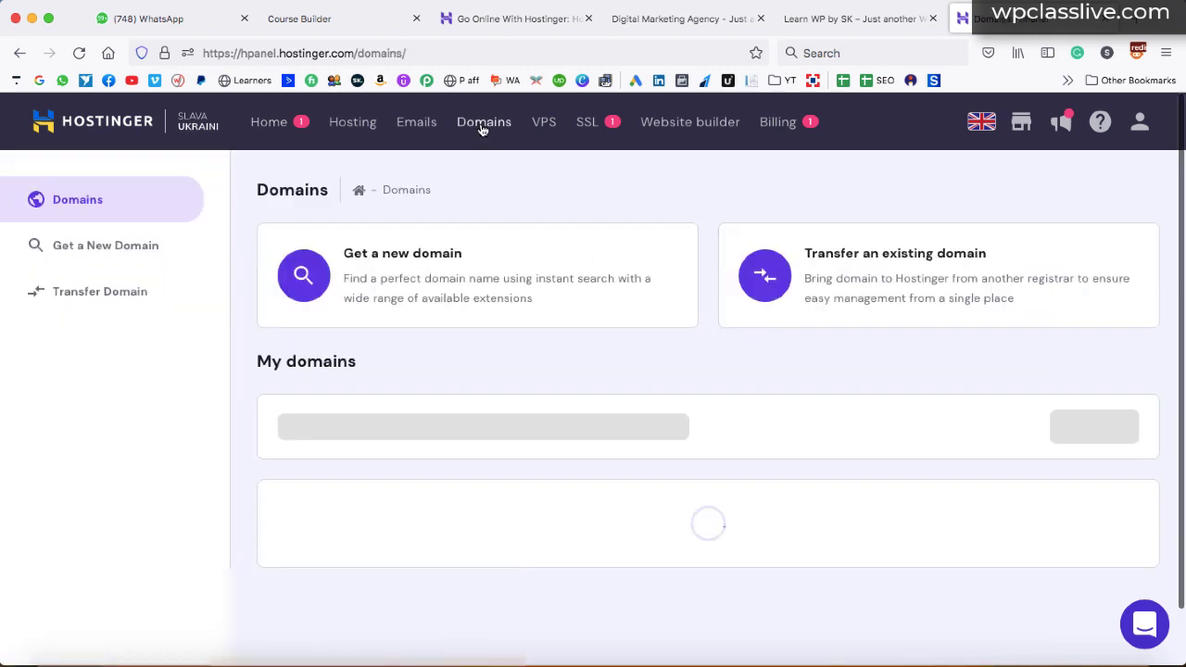
left_click(239, 242)
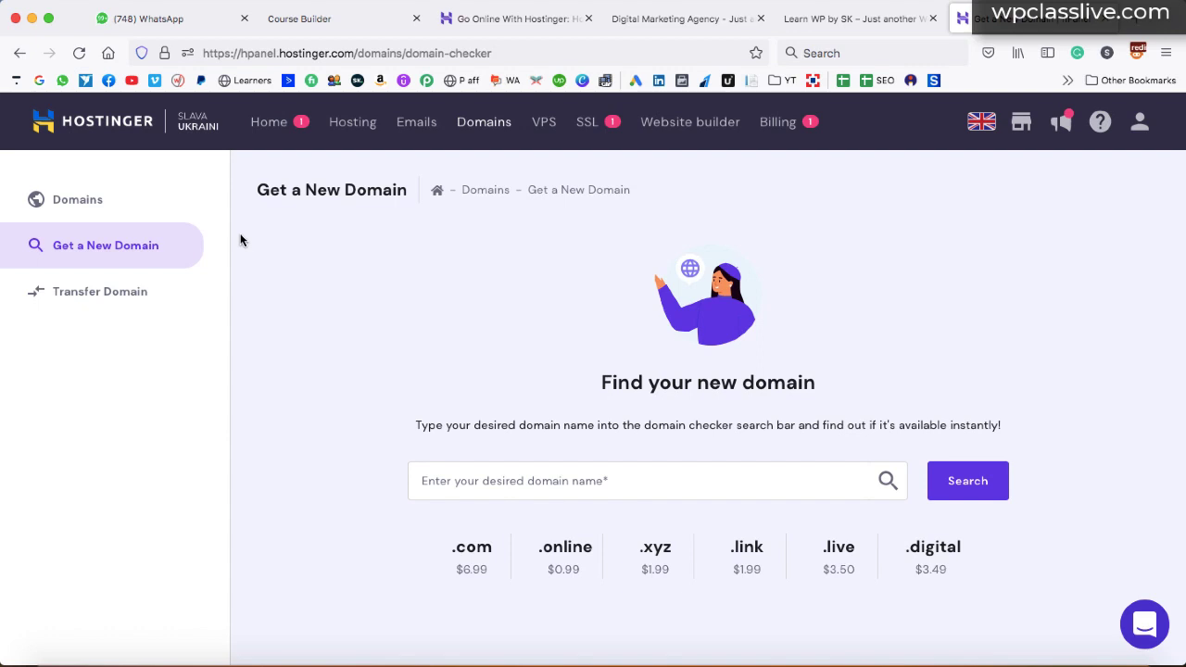
Step: Search seocoursesforeveryone.com in the domain checker and confirm it's available at $6.99/yr
left_click(510, 481)
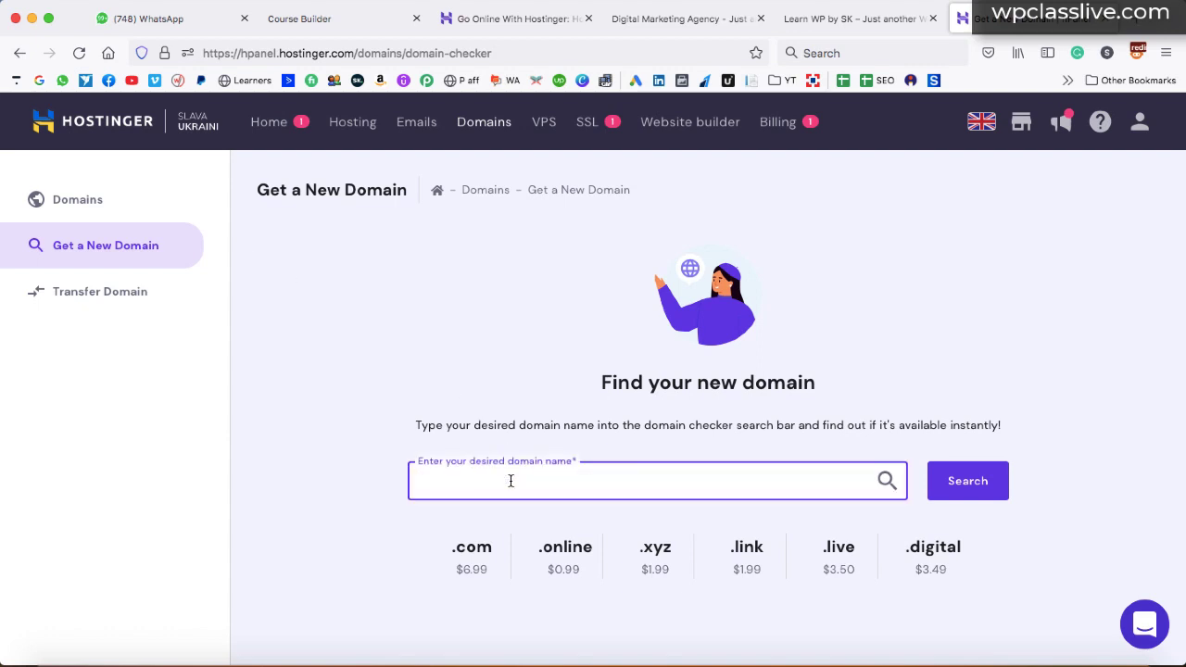
type("seocoursesforeveryone.com")
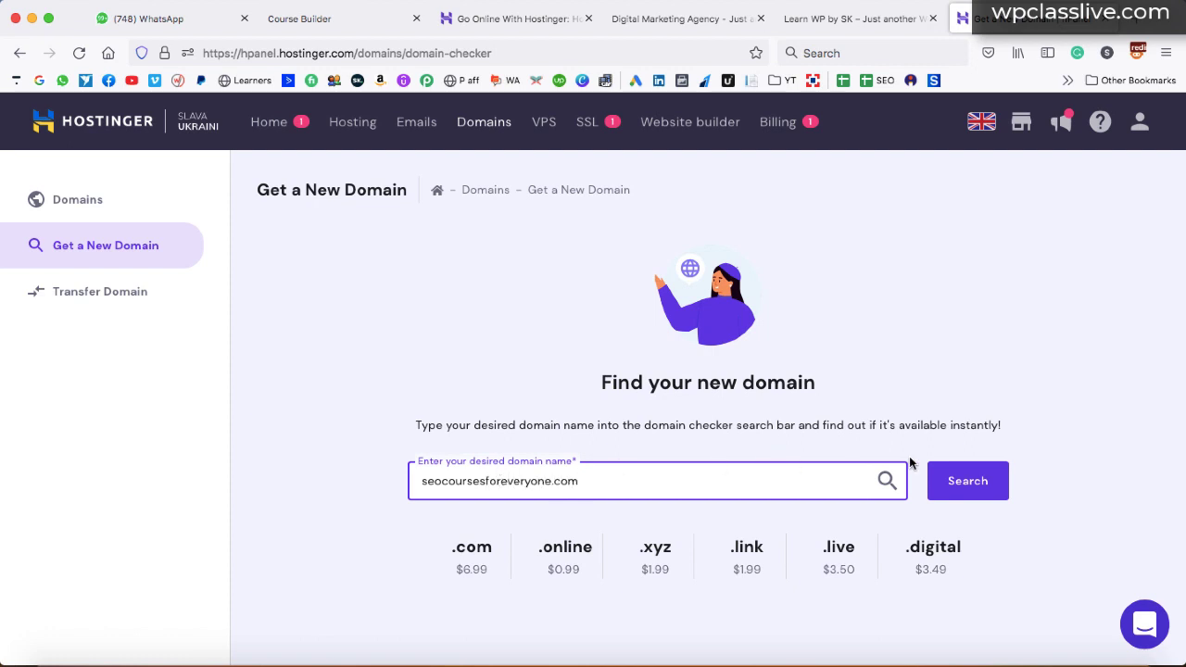
left_click(968, 480)
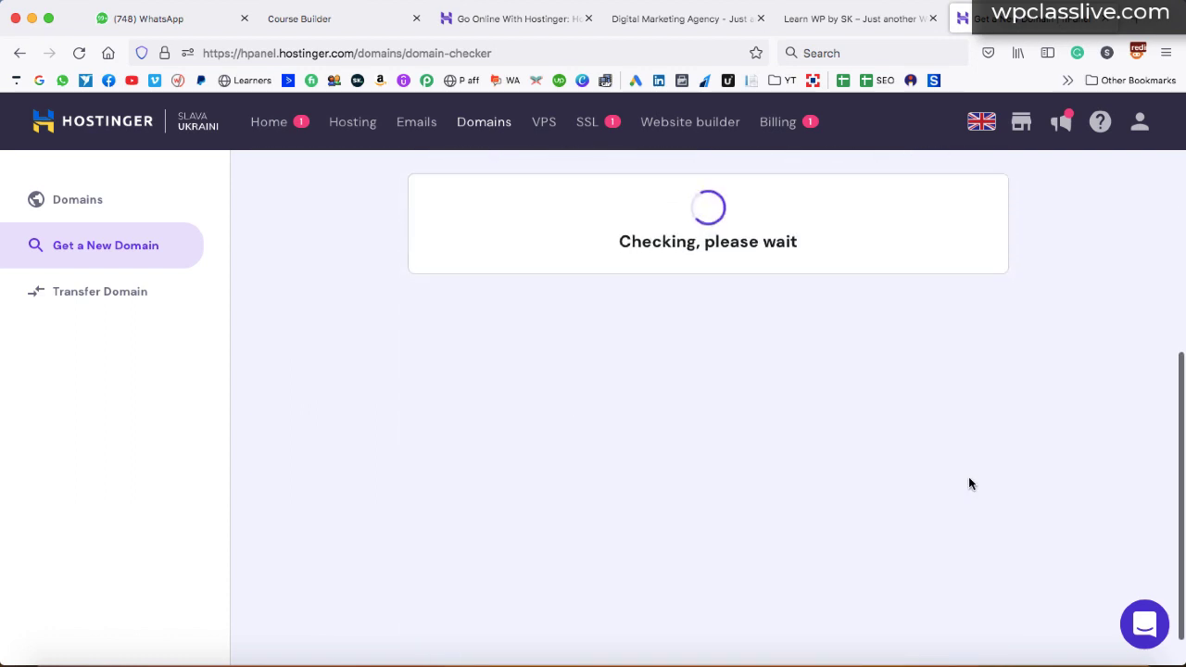
scroll(1104, 345, "up", 2)
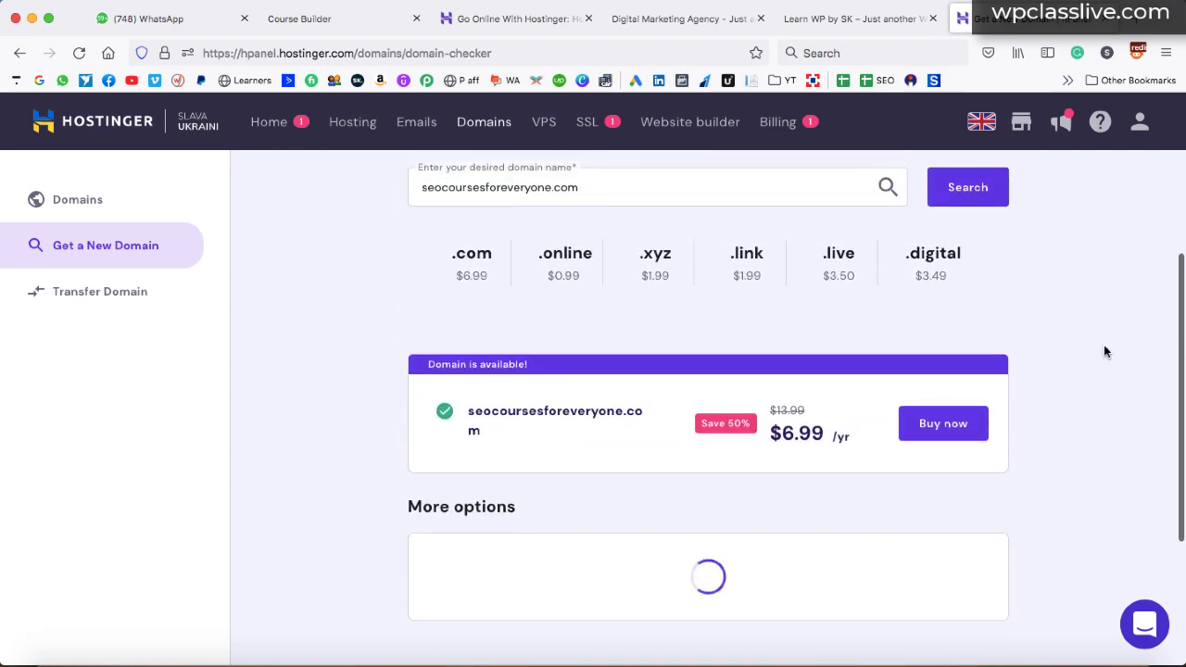
scroll(1104, 351, "down", 3)
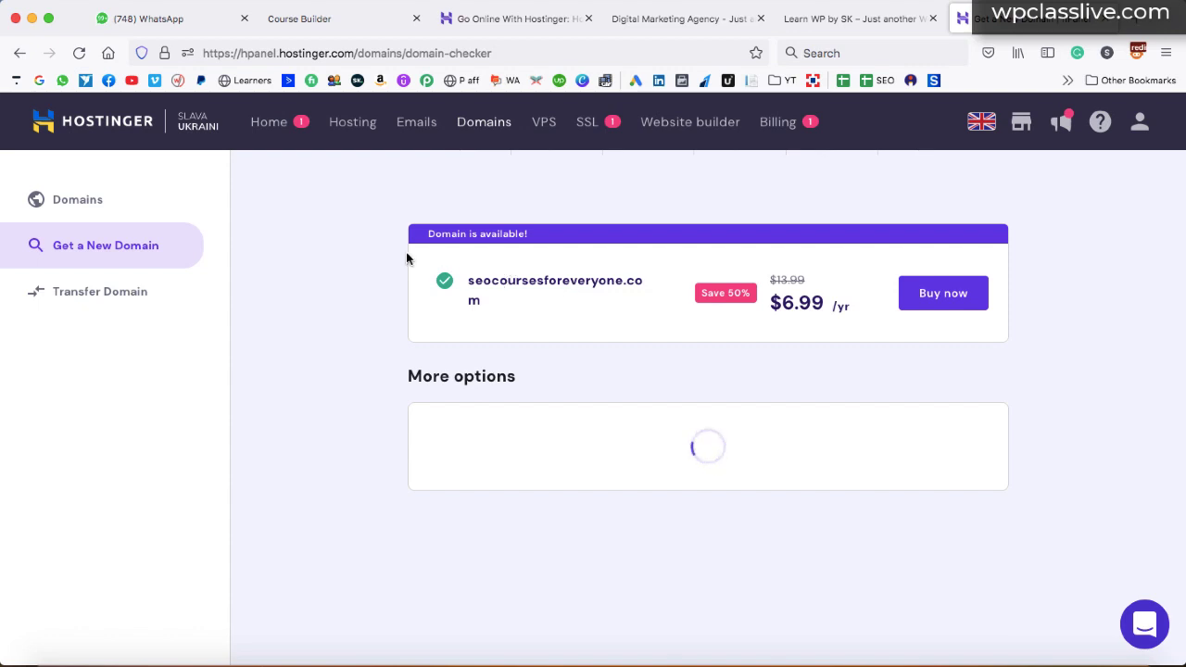
left_click_drag(426, 234, 527, 229)
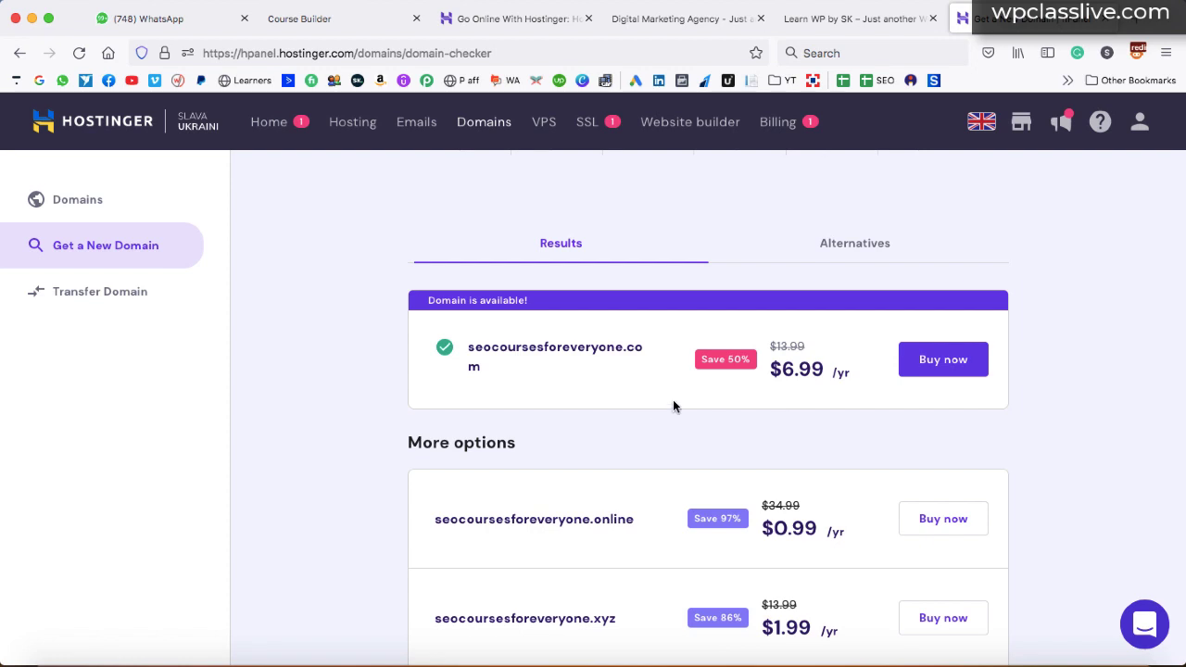
scroll(689, 378, "up", 3)
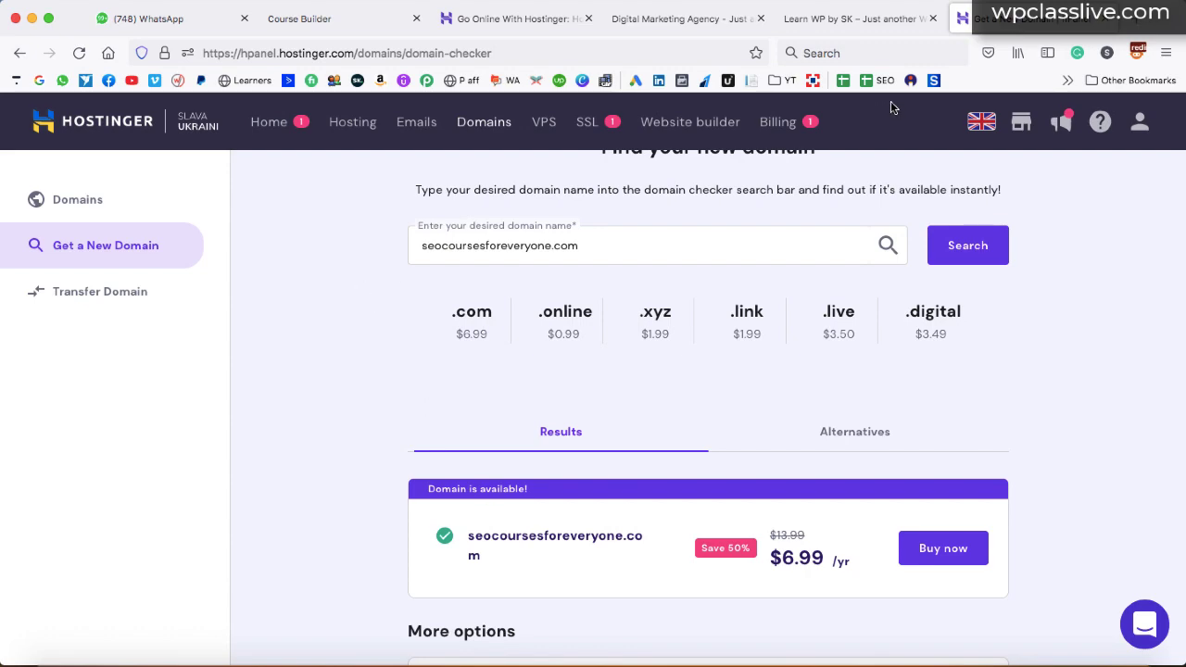
Step: Reload the wordpresscourse.online tab, close the marketing agency site, and return to the domain checker
left_click(846, 23)
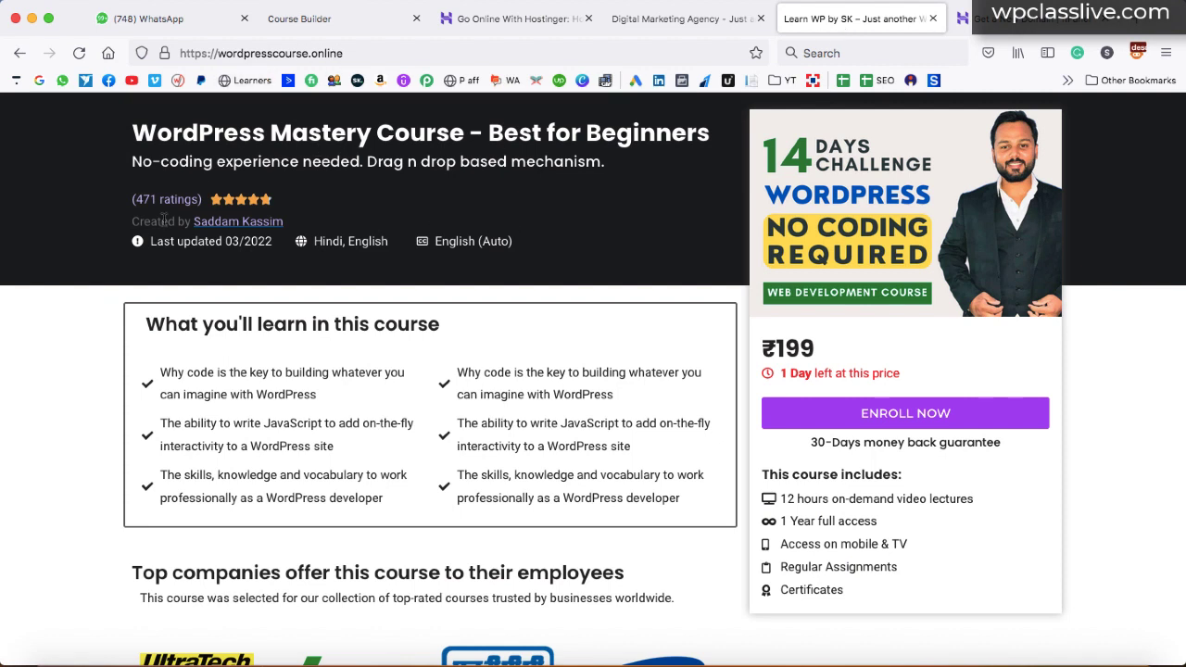
key("super+r")
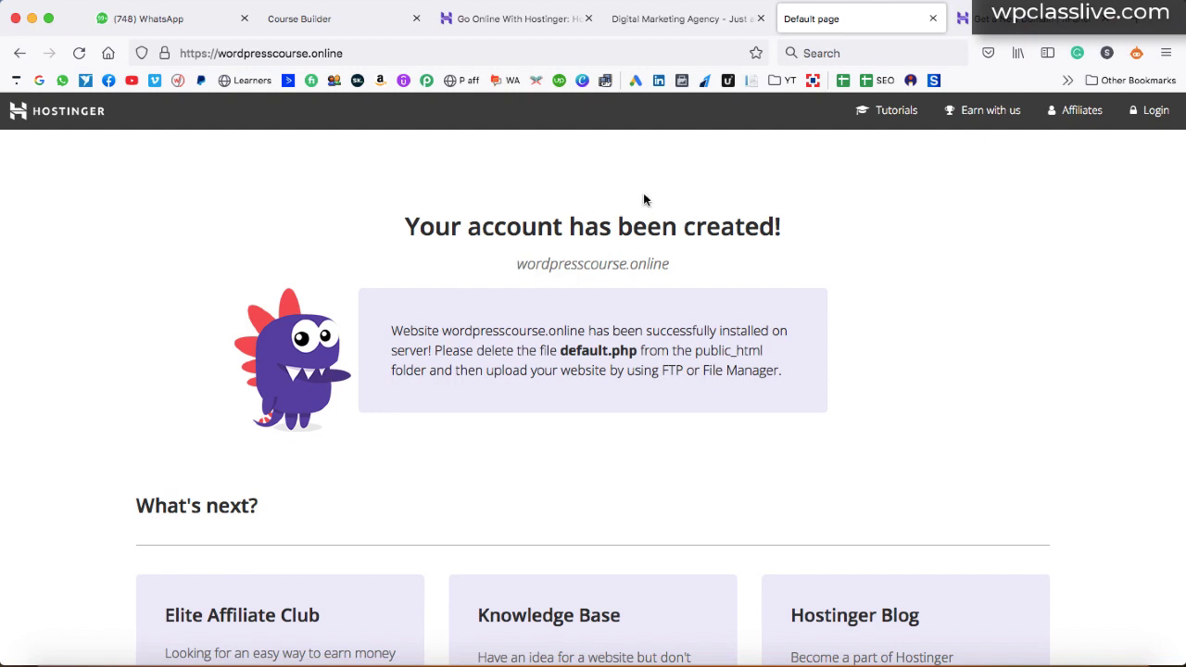
left_click(760, 19)
left_click(820, 18)
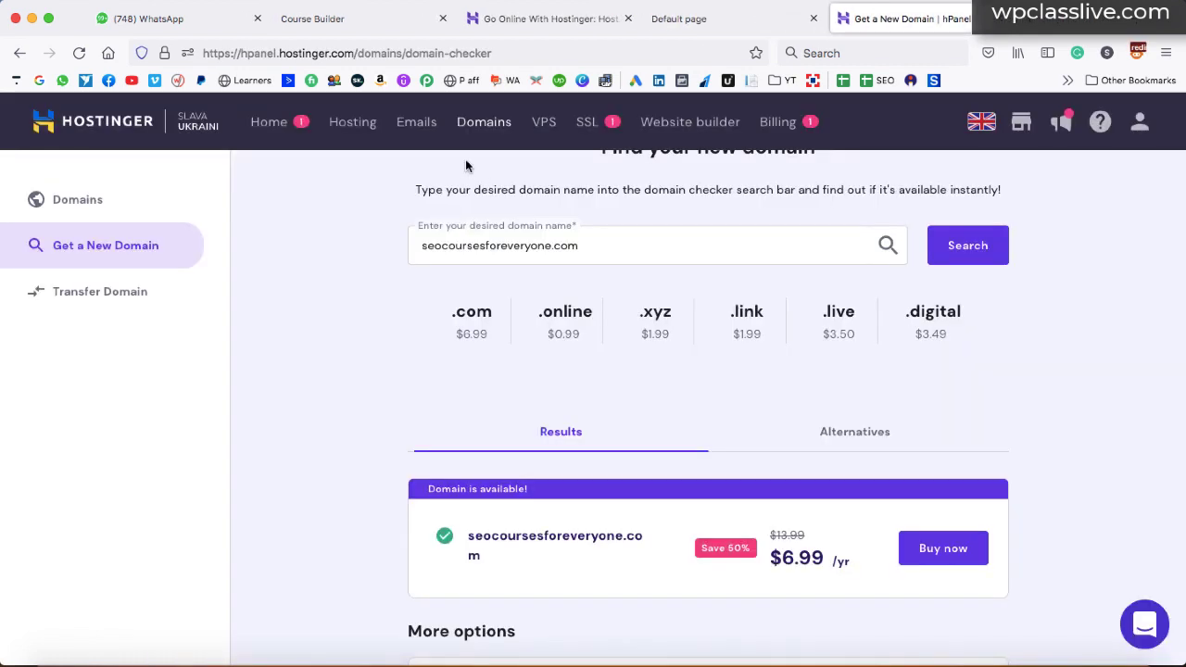
Step: Bring up the hPanel SSL certificates list and inspect the page's connection security info
left_click(587, 123)
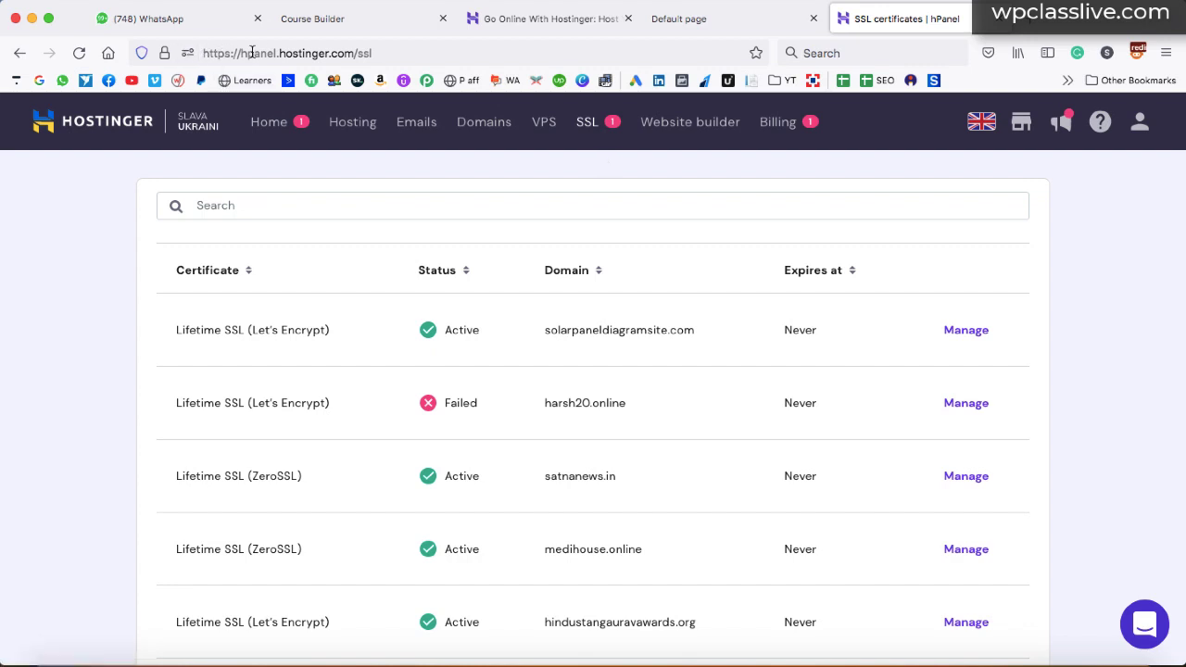
left_click(167, 55)
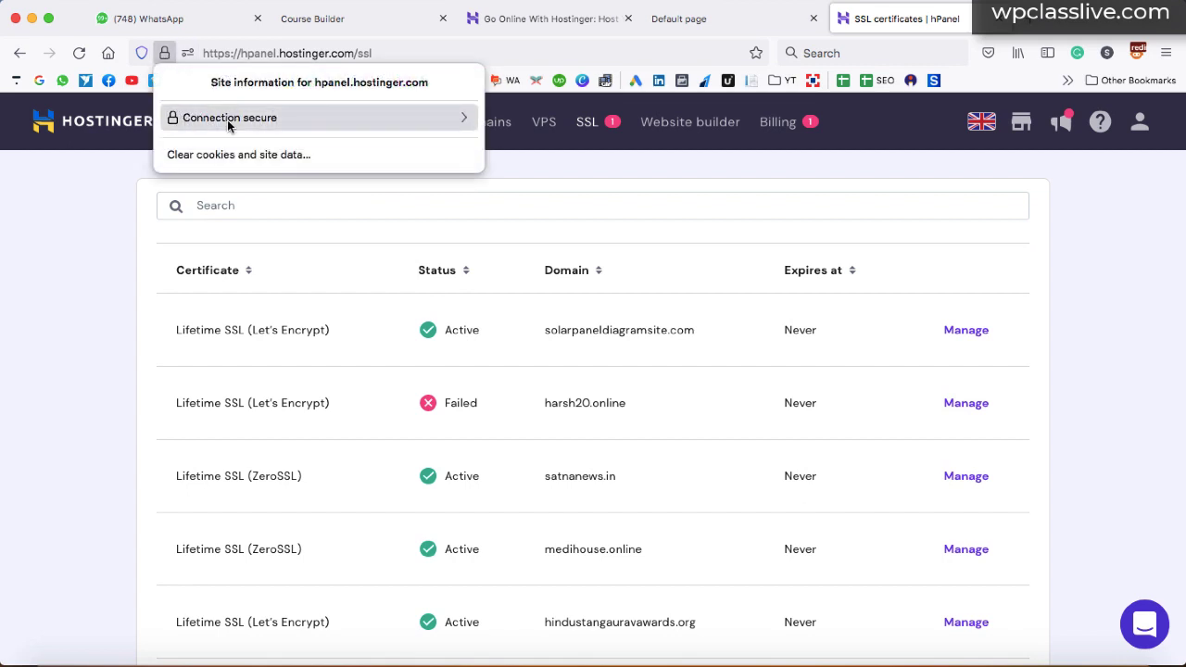
left_click(102, 192)
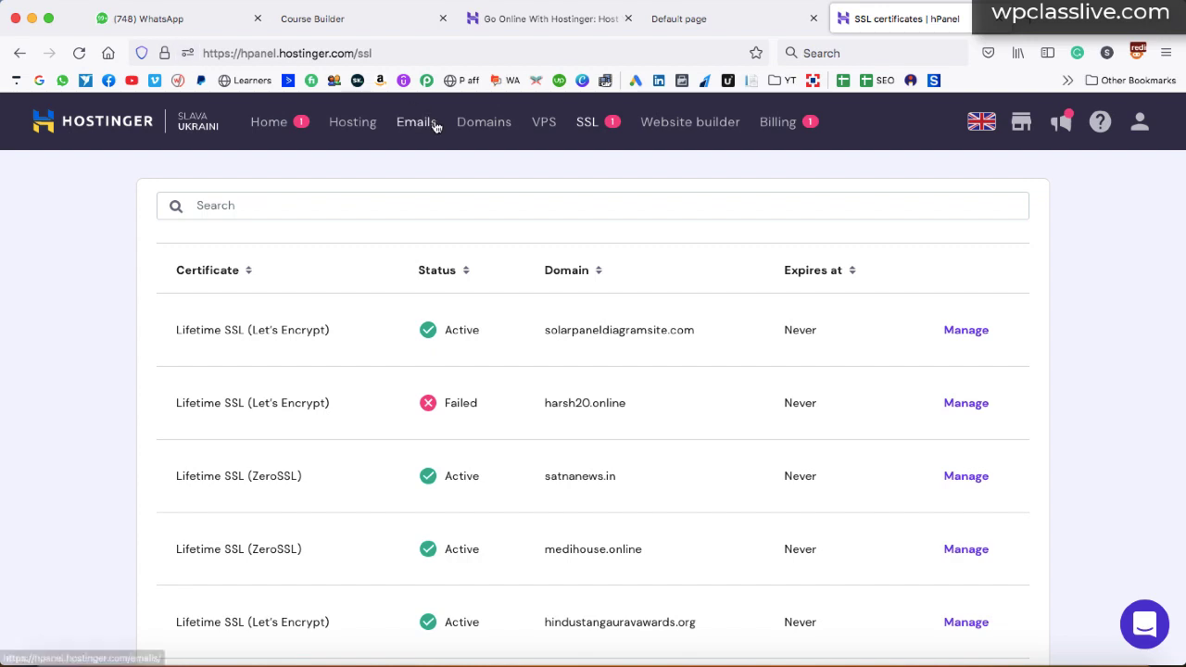
Step: Reload wordpresscourse.online and confirm its connection is not yet secure
left_click(719, 18)
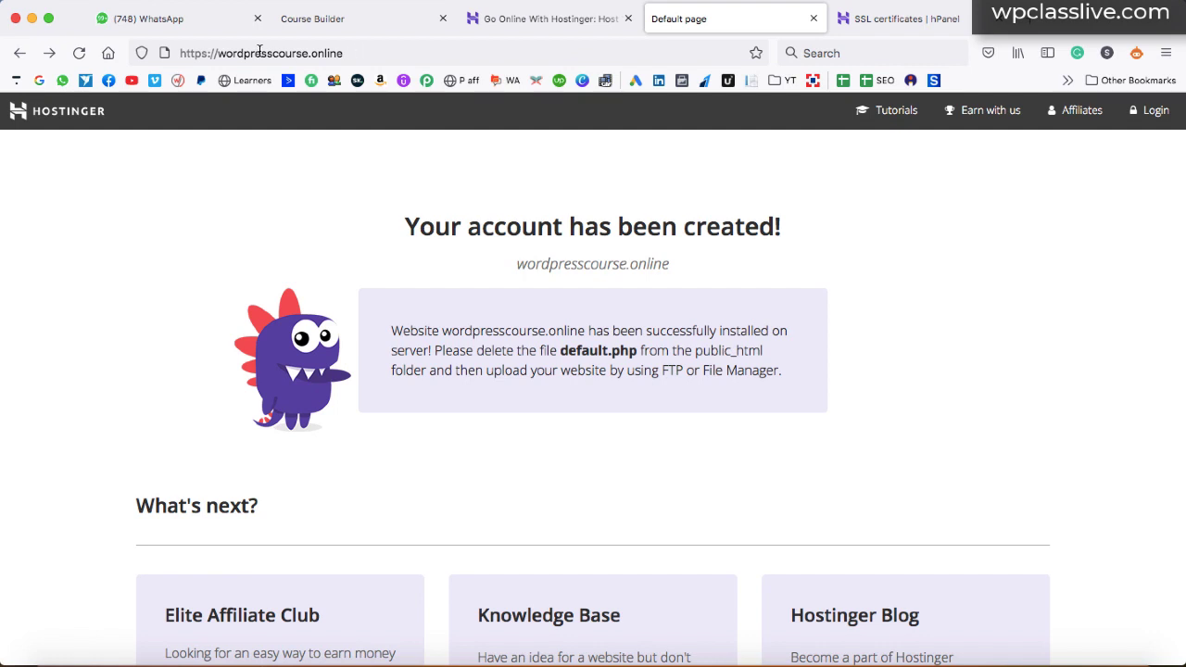
left_click_drag(216, 52, 178, 53)
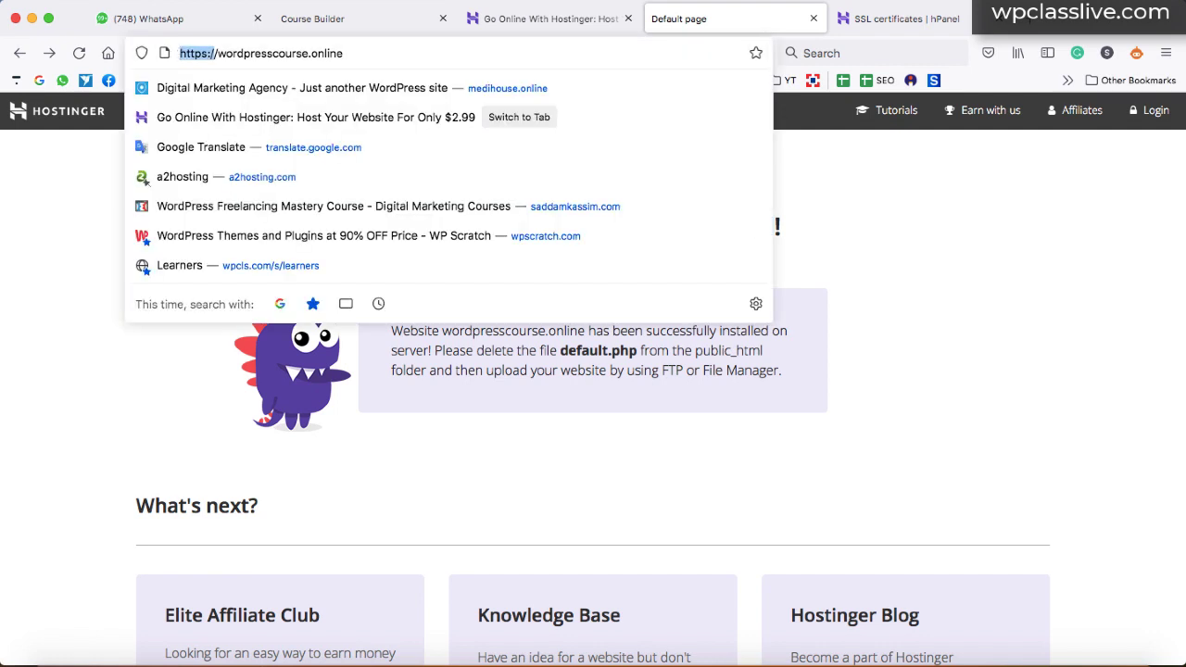
key("BackSpace")
key("ctrl+a")
key("Escape")
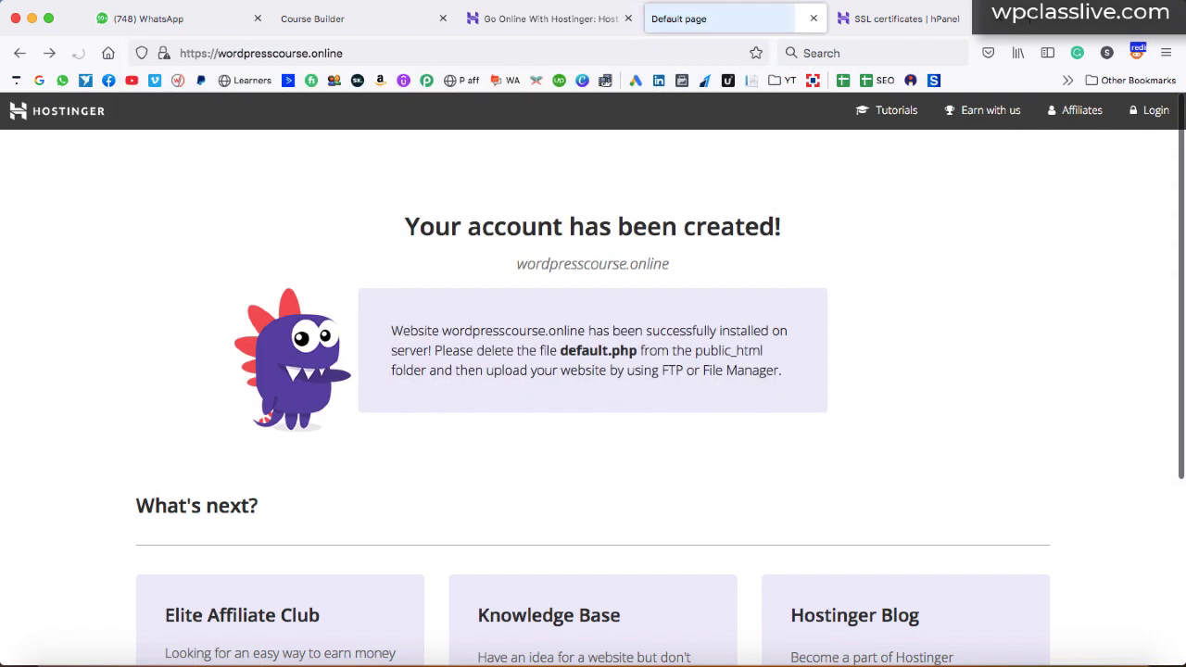
left_click(163, 54)
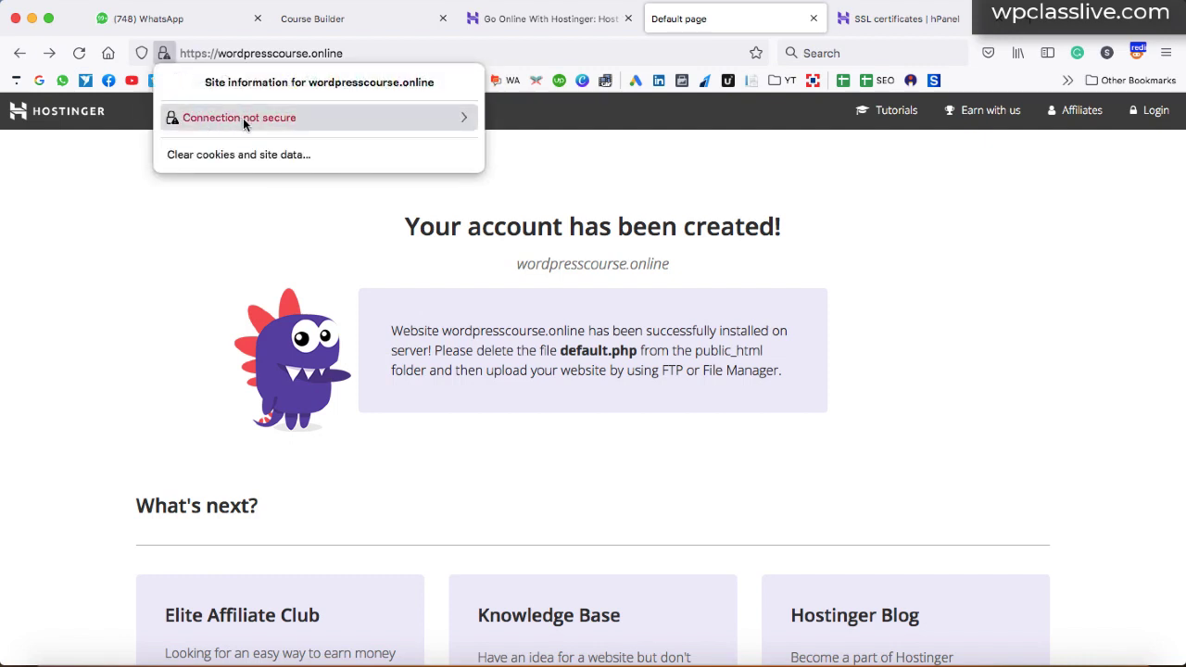
left_click(60, 194)
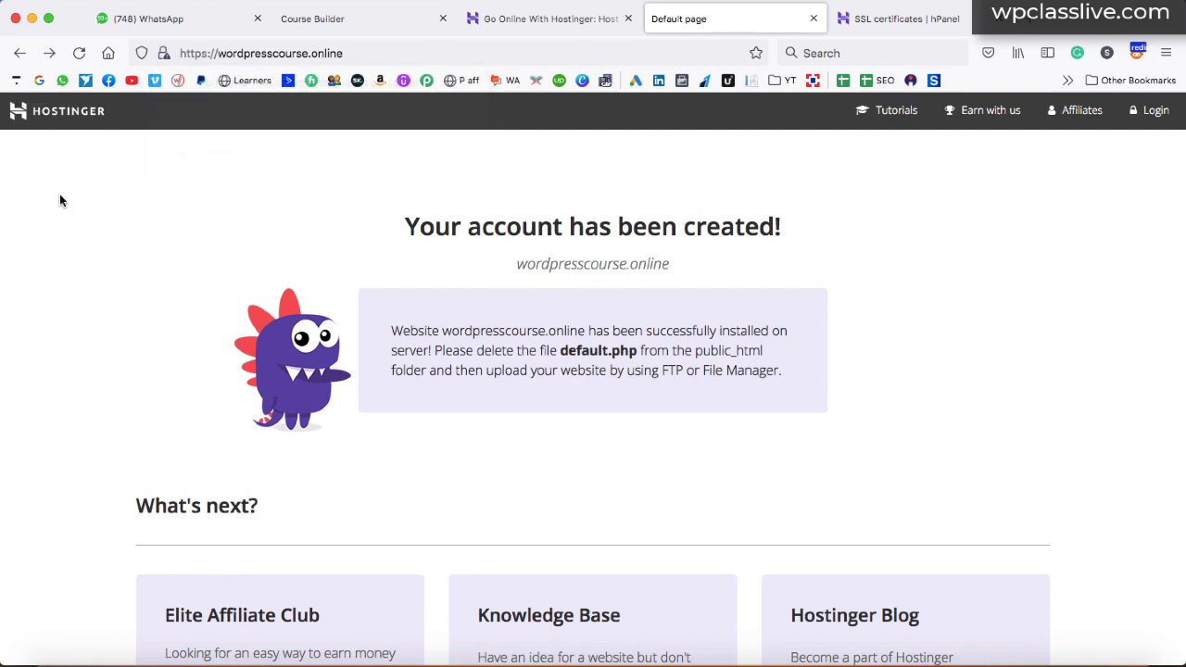
Step: Install SSL on wordpresscourse.online so it shows an active Lifetime SSL (ZeroSSL) certificate
left_click(880, 22)
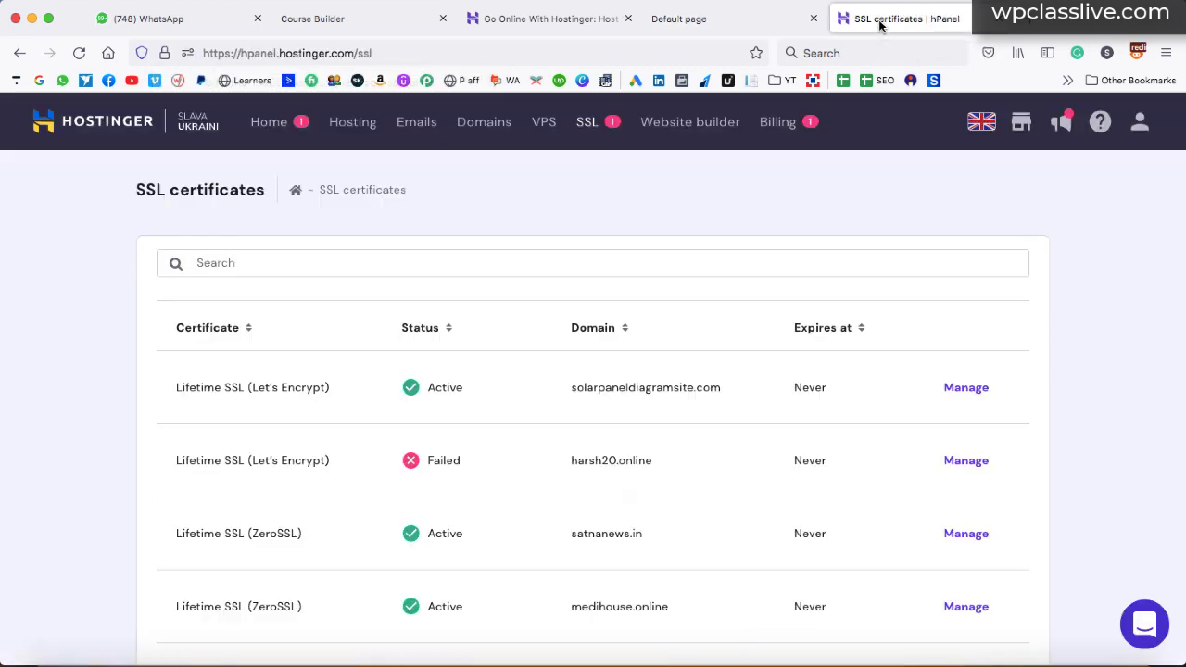
scroll(215, 275, "down", 10)
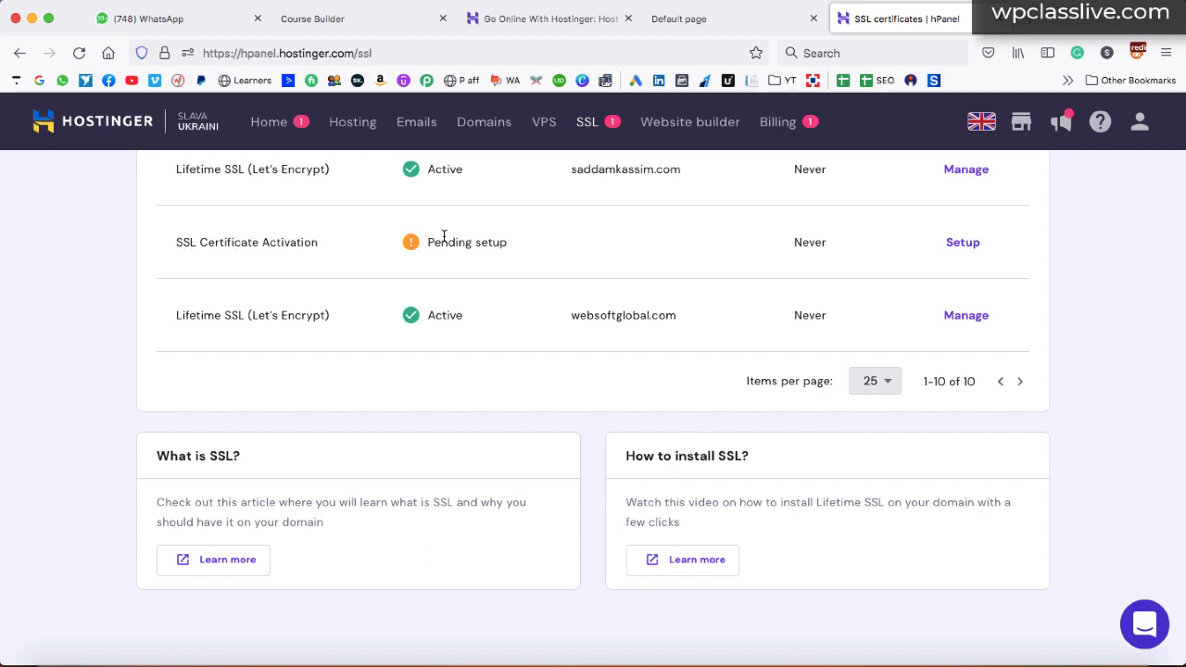
left_click(965, 246)
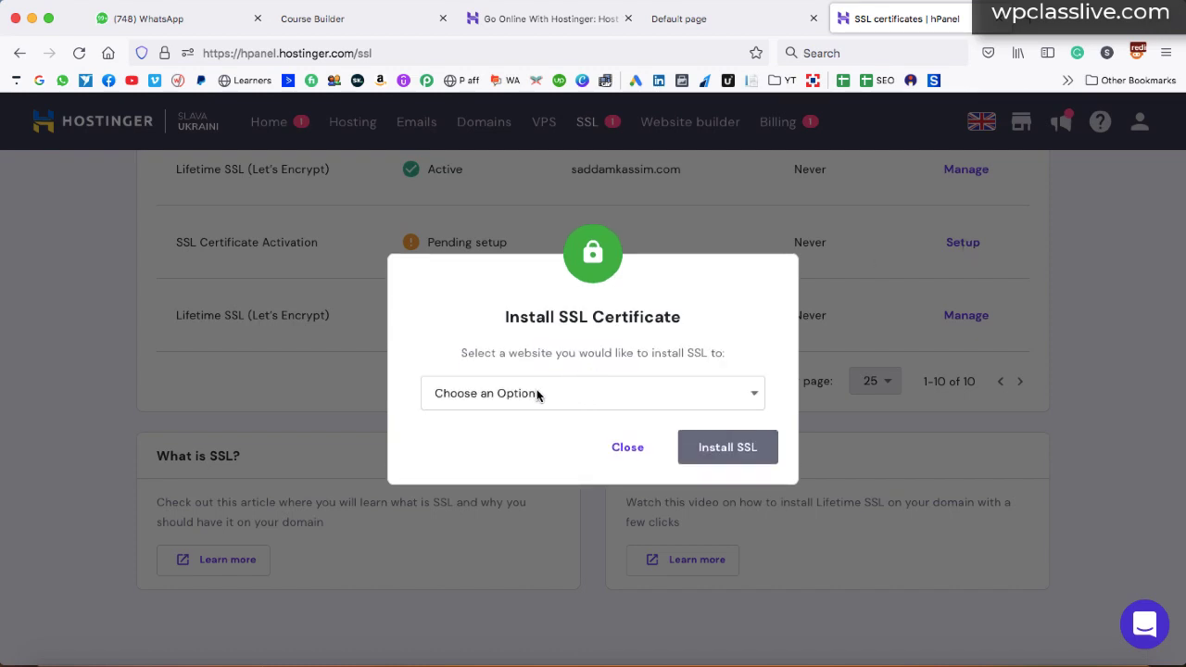
left_click(604, 411)
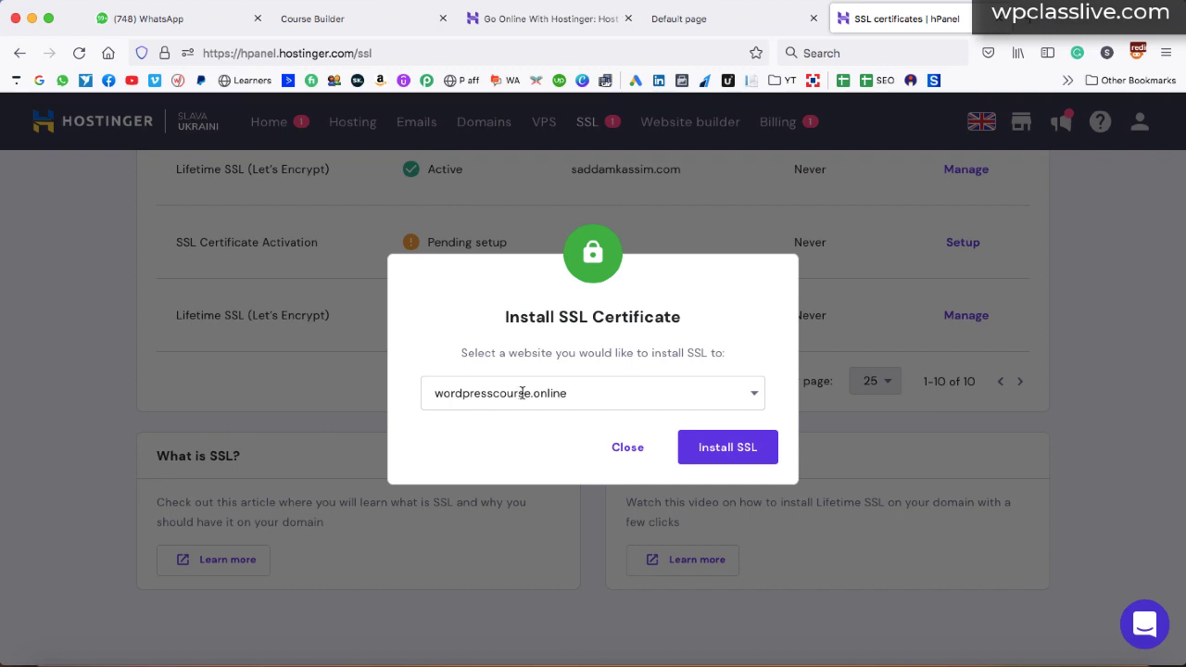
left_click(727, 448)
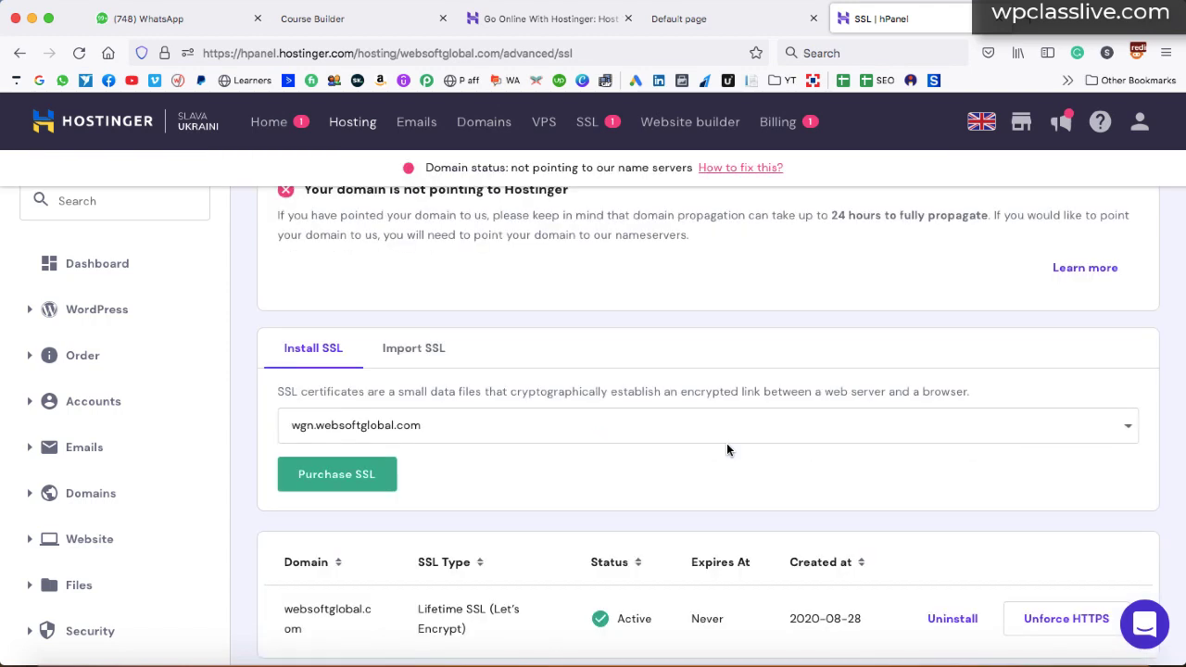
scroll(727, 450, "down", 5)
scroll(726, 450, "up", 8)
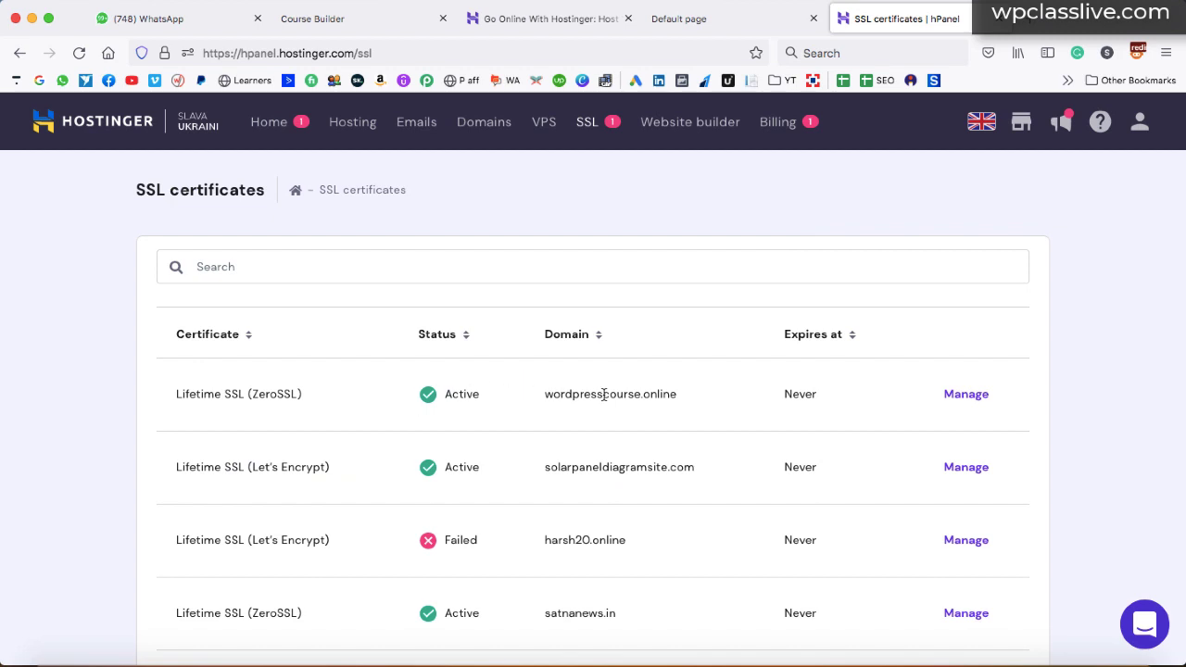
left_click_drag(546, 396, 671, 396)
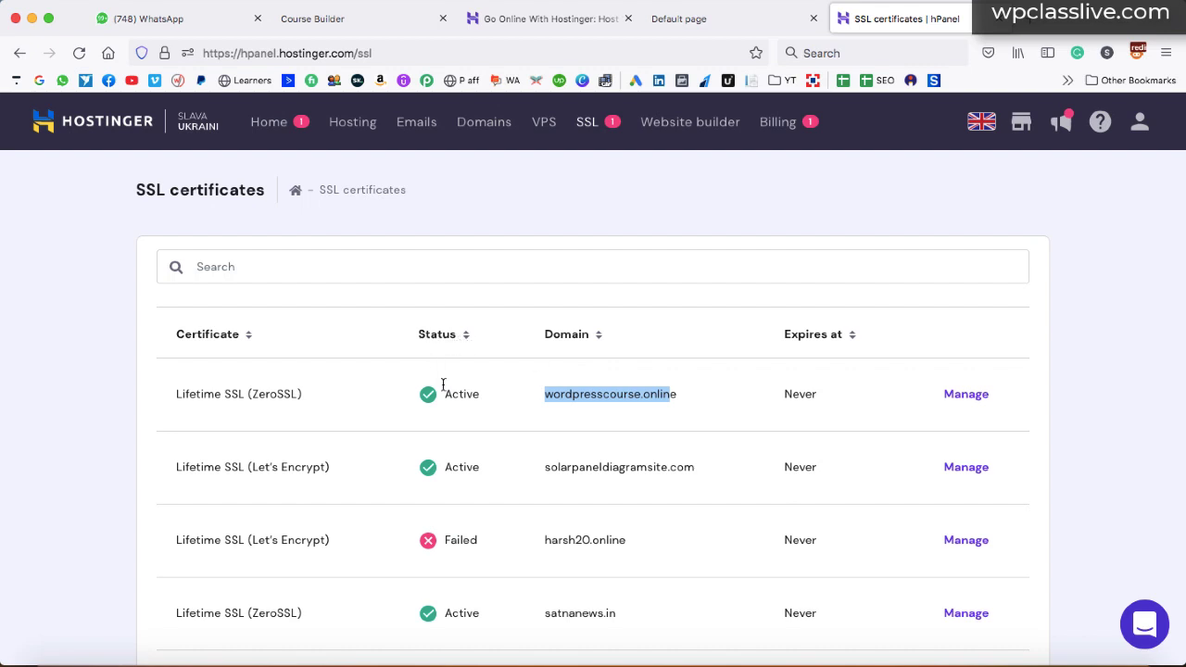
left_click(550, 195)
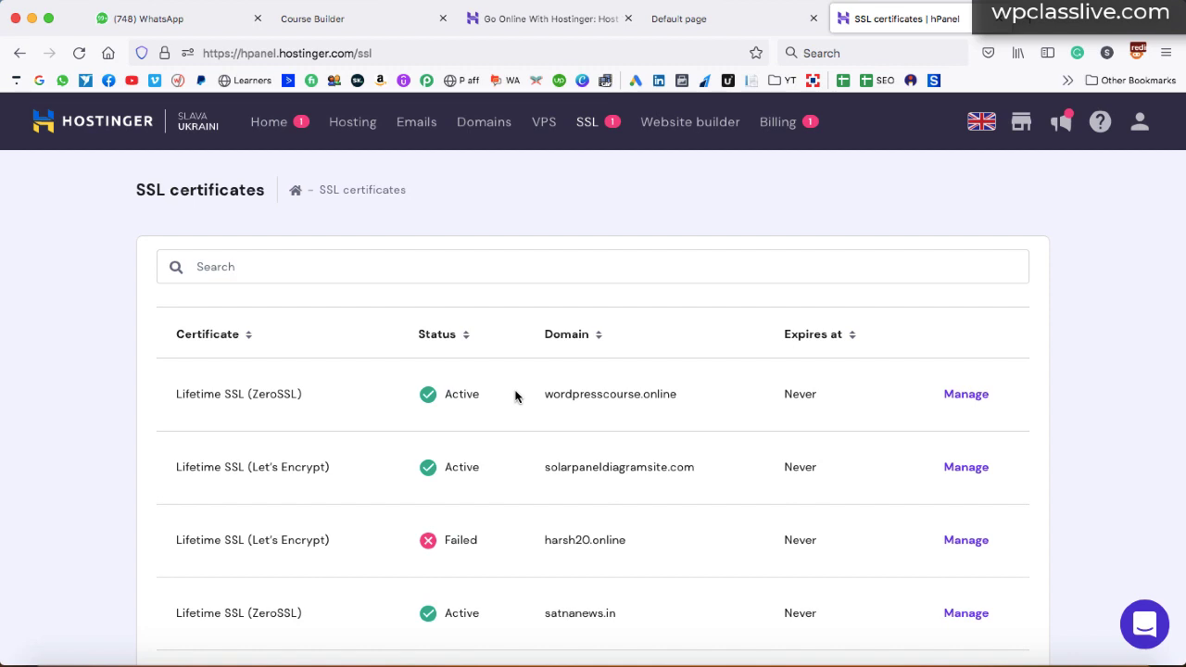
Step: Go to Hosting, manage wordpresscourse.online, and open its Auto Installer from the Website section
left_click(350, 122)
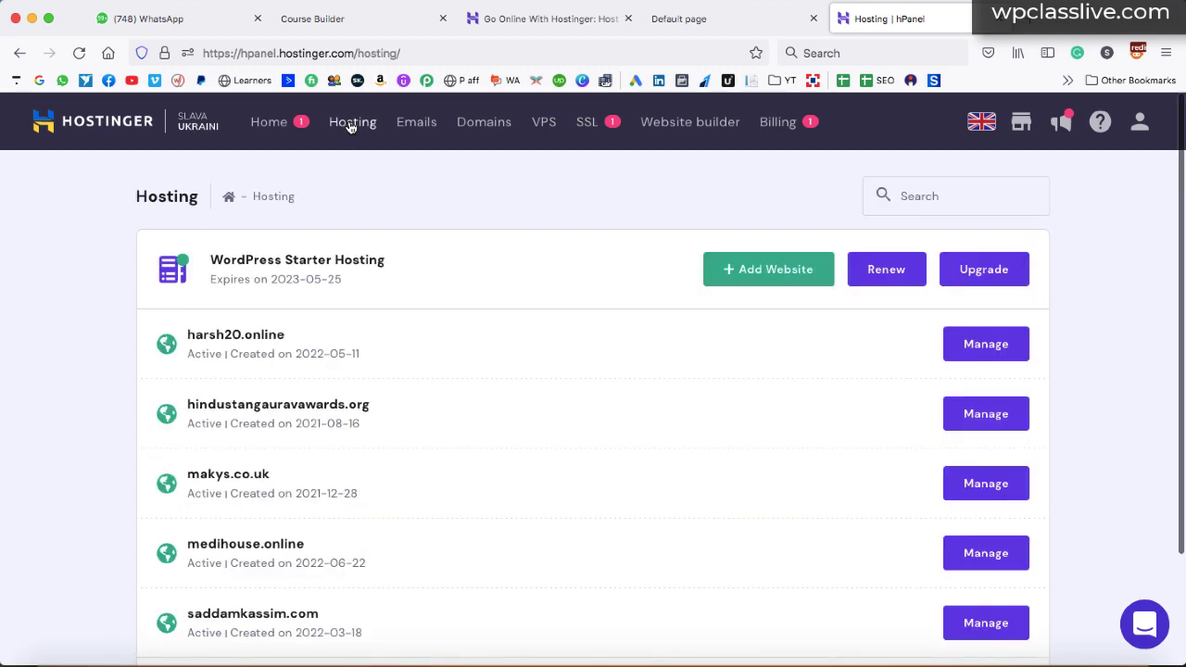
scroll(312, 476, "down", 5)
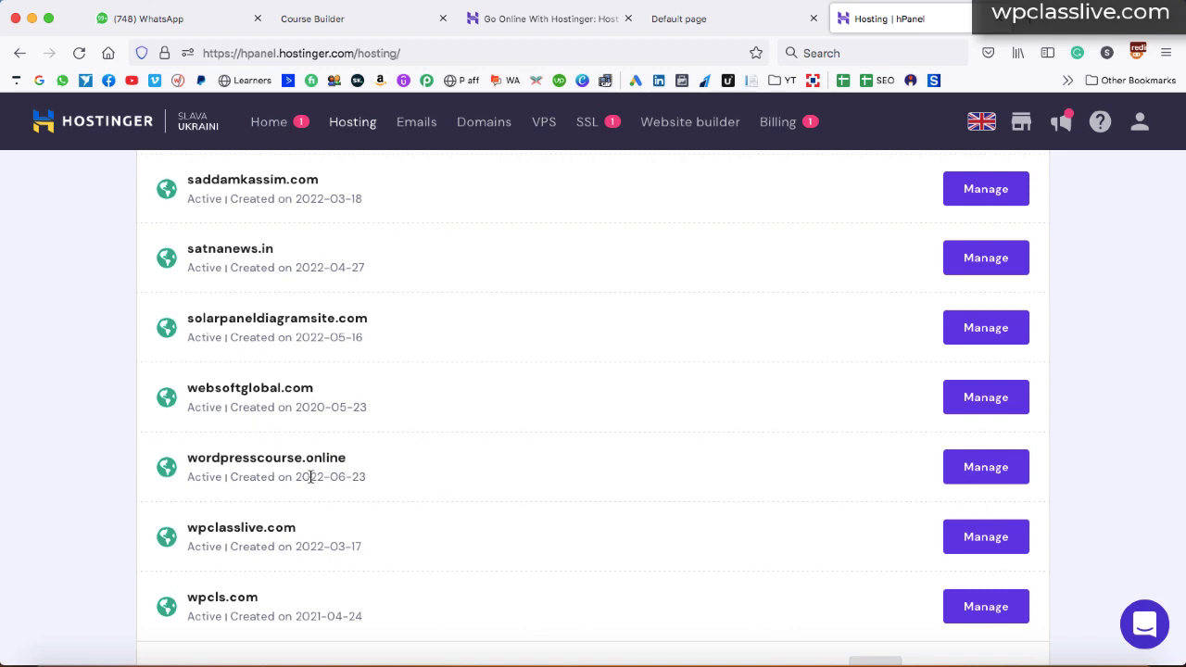
left_click(984, 471)
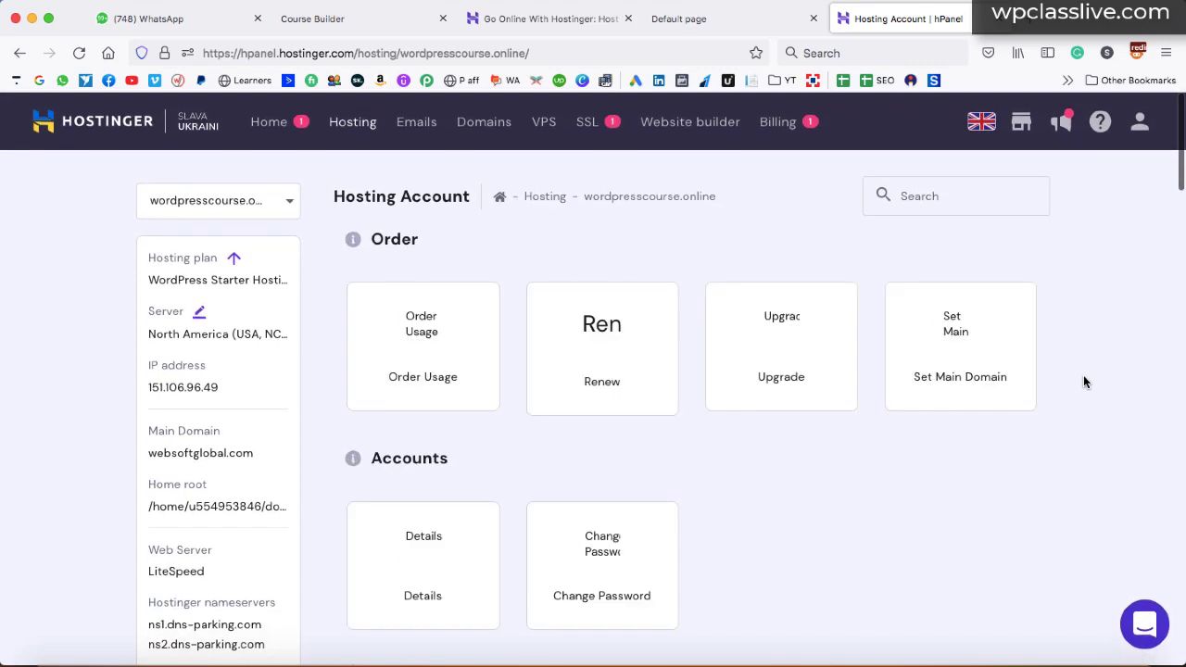
scroll(1084, 382, "down", 10)
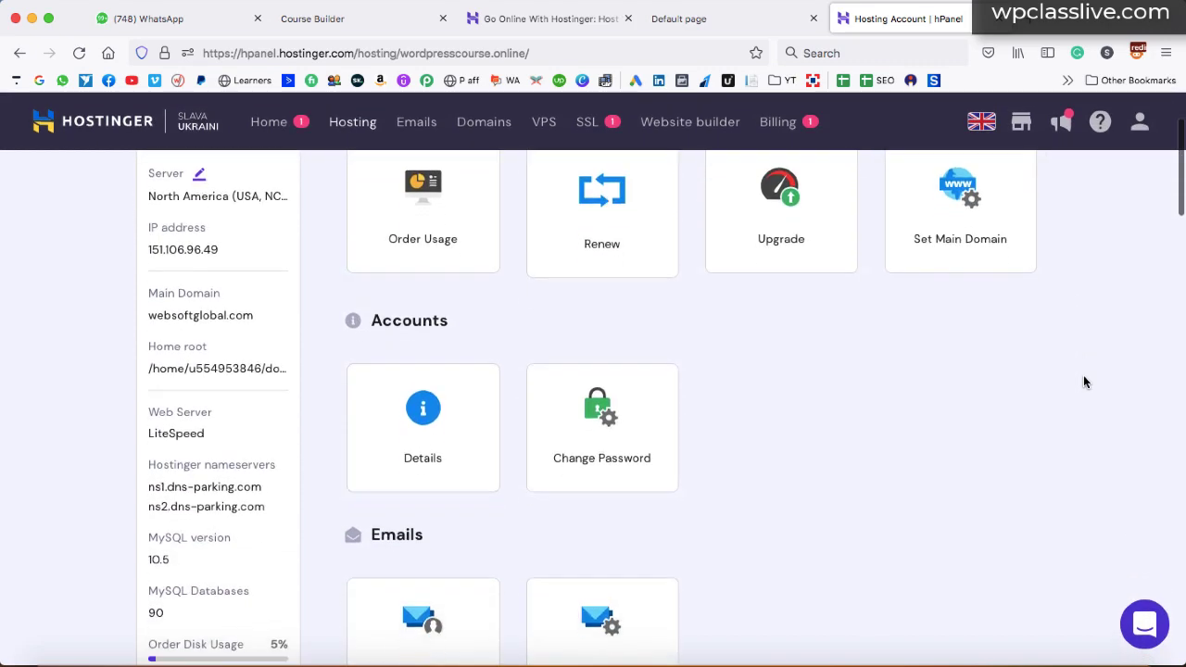
scroll(1084, 381, "down", 4)
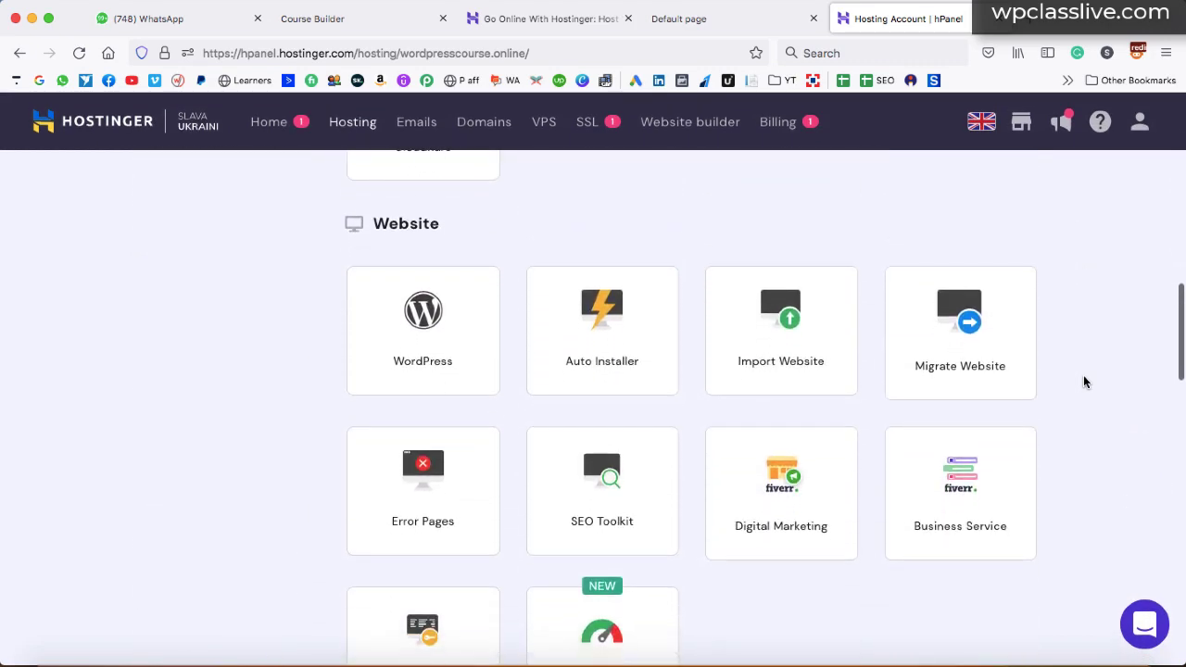
left_click(604, 343)
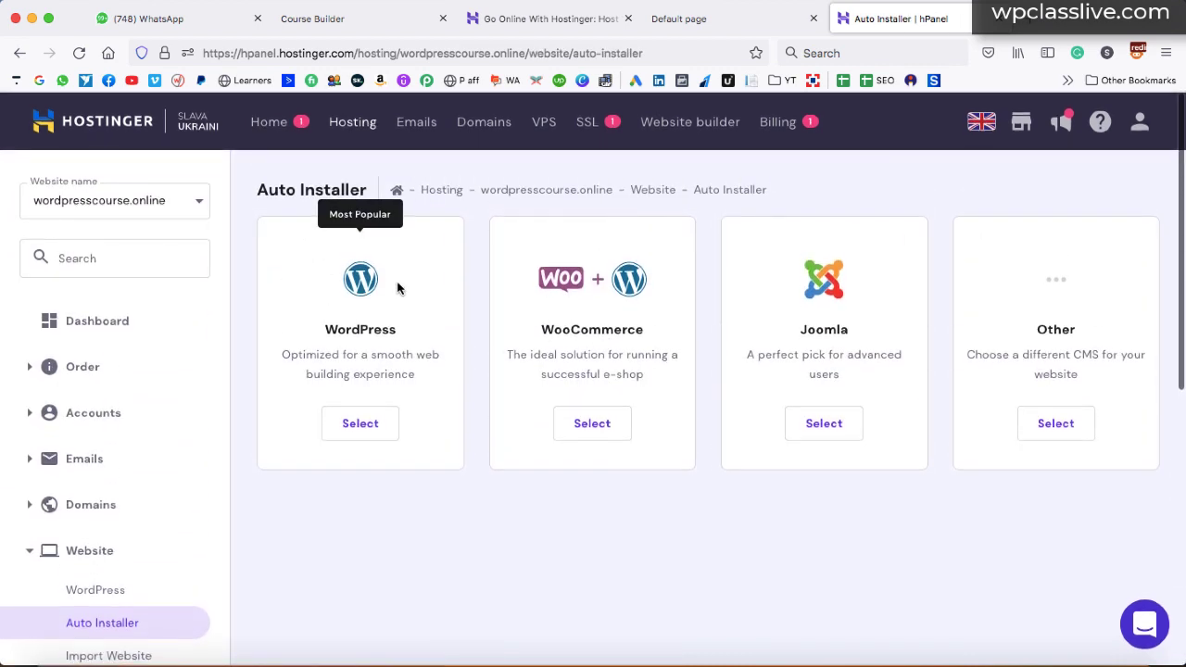
Step: Start a WordPress install titled 'SEO for everyone' with a new admin username and password
left_click(357, 426)
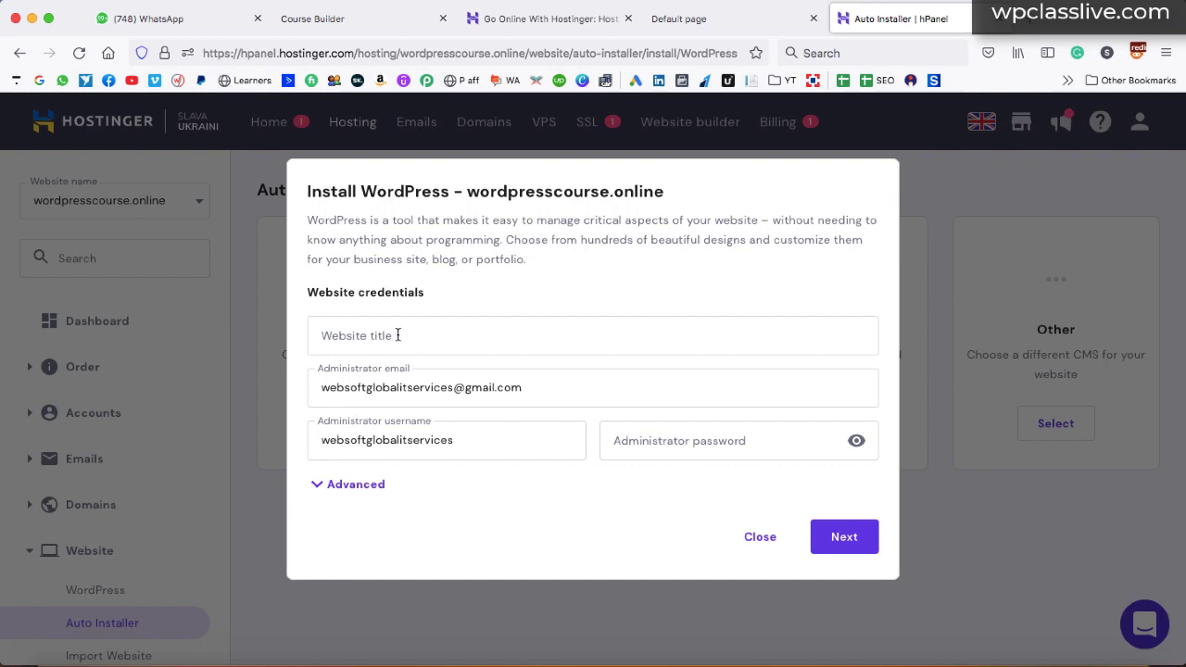
left_click(398, 334)
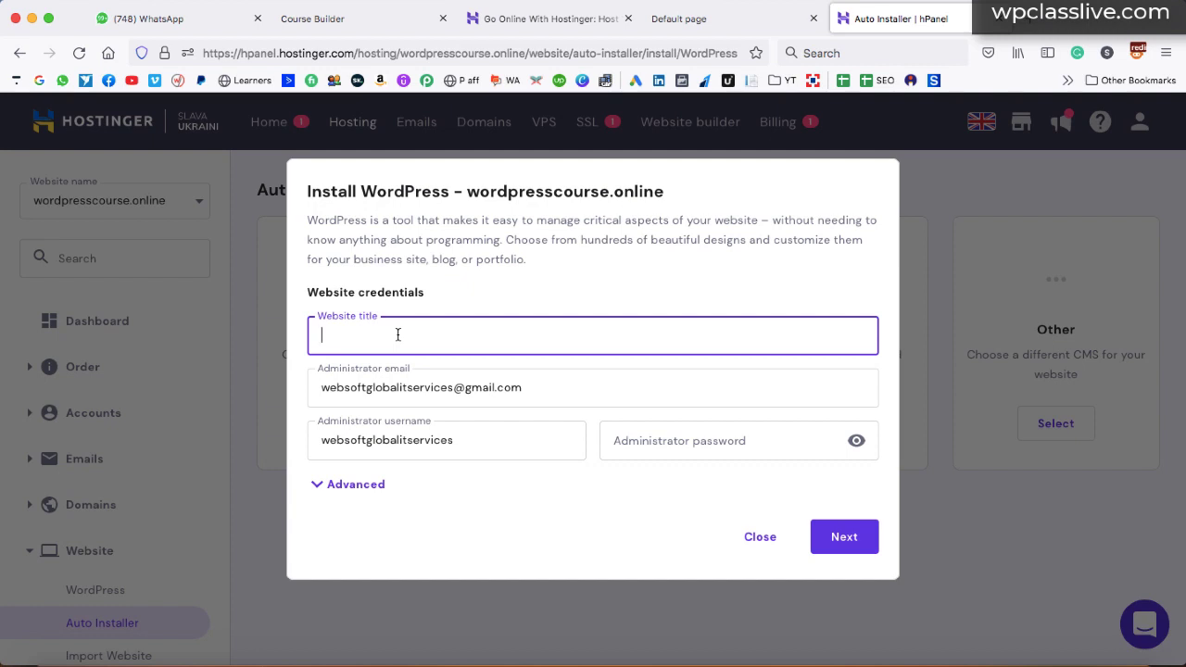
type("SEO for everyone")
left_click_drag(467, 440, 317, 442)
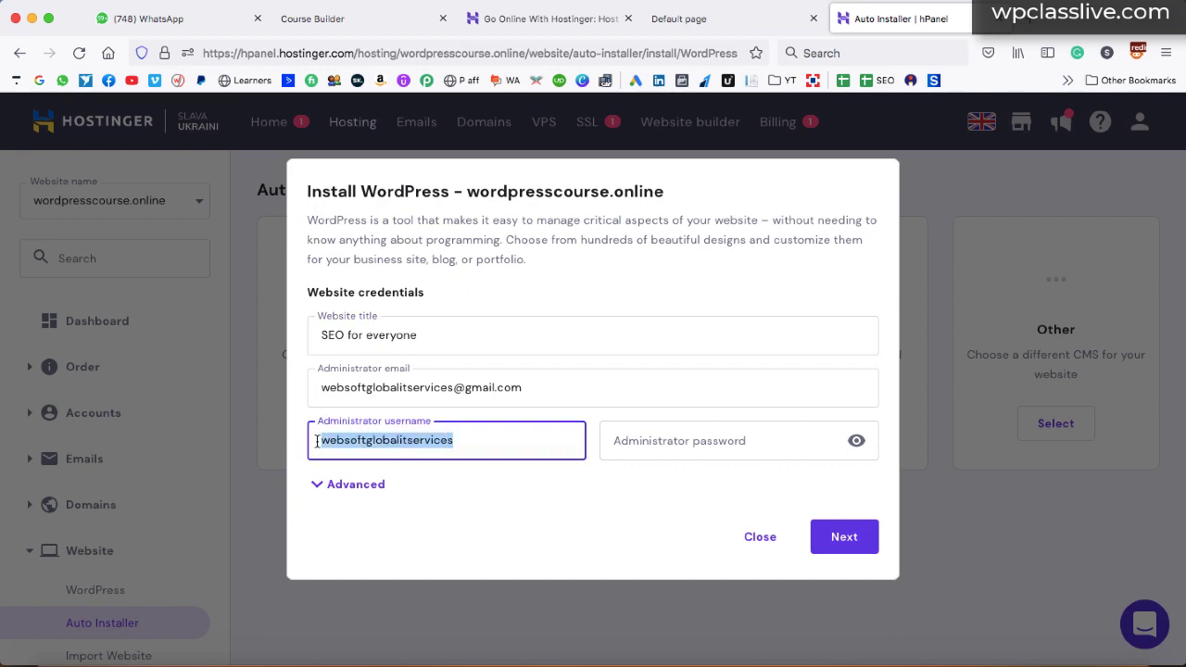
key("BackSpace")
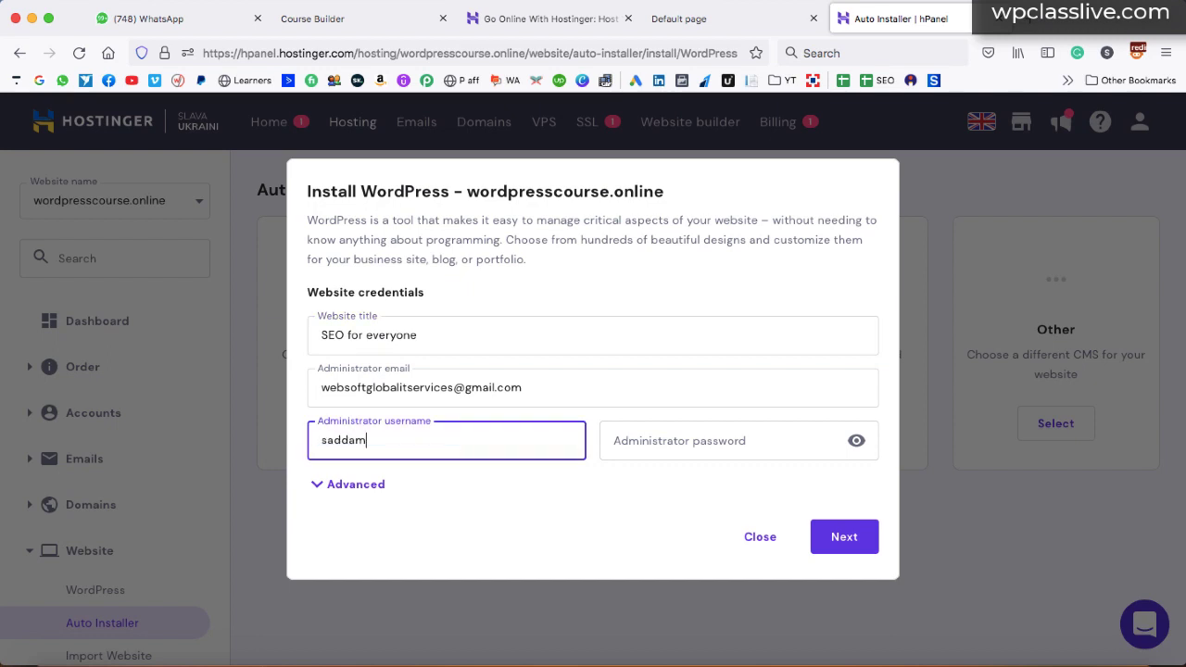
left_click(683, 433)
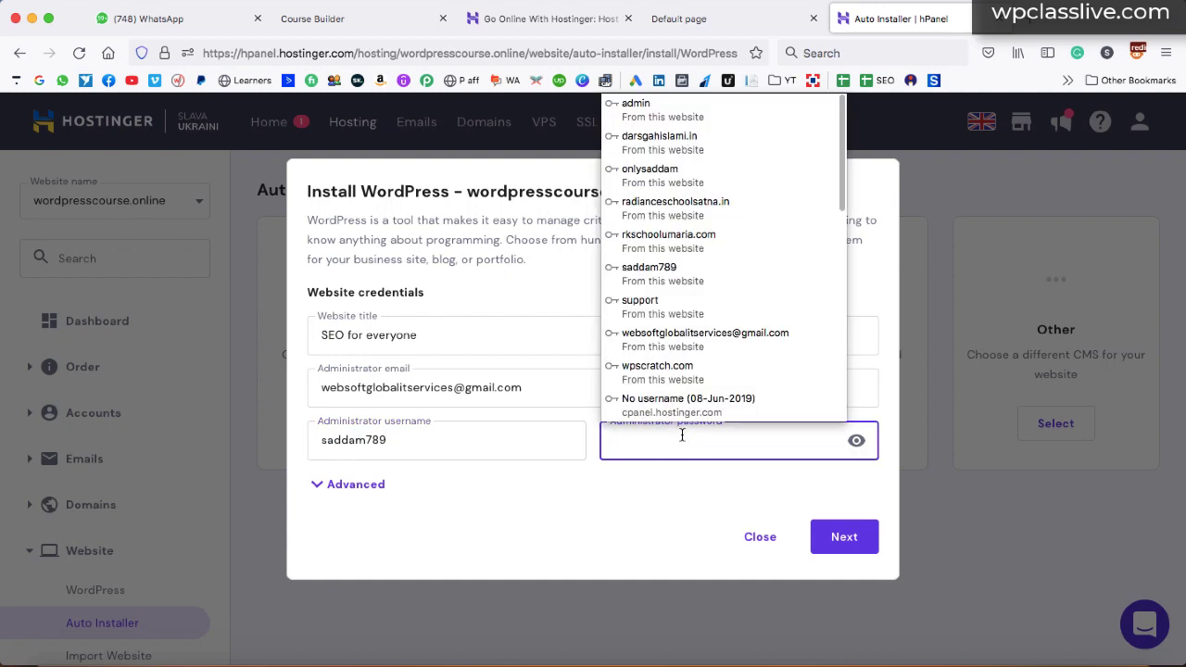
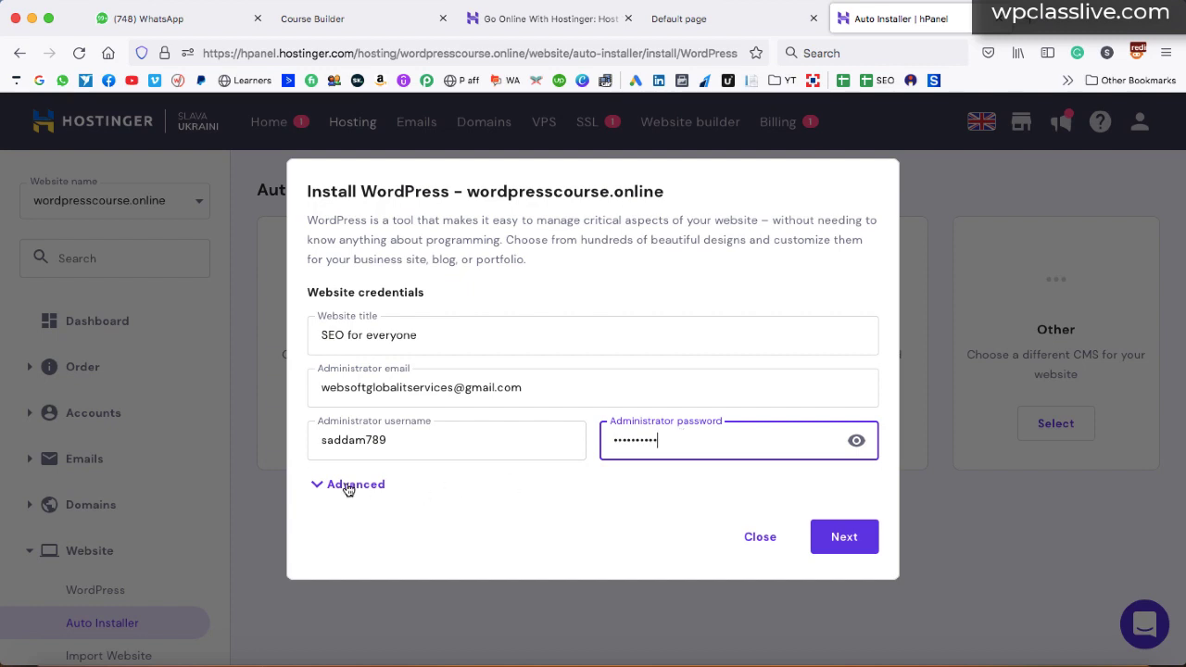
left_click(320, 482)
scroll(504, 463, "down", 2)
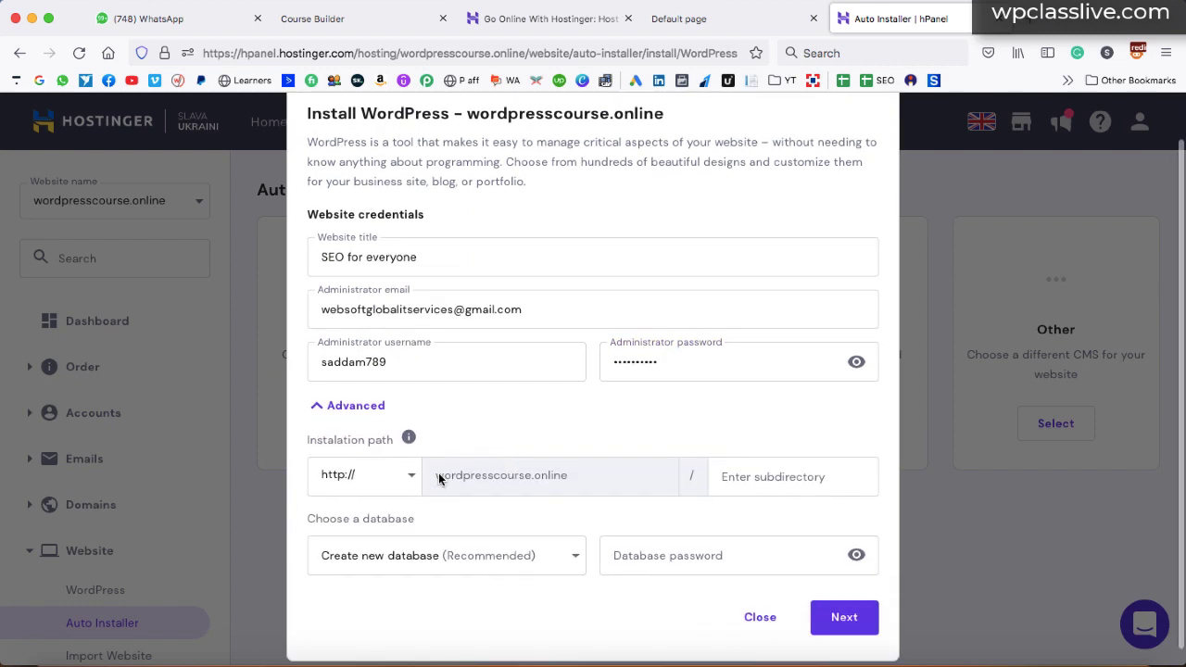
left_click(399, 475)
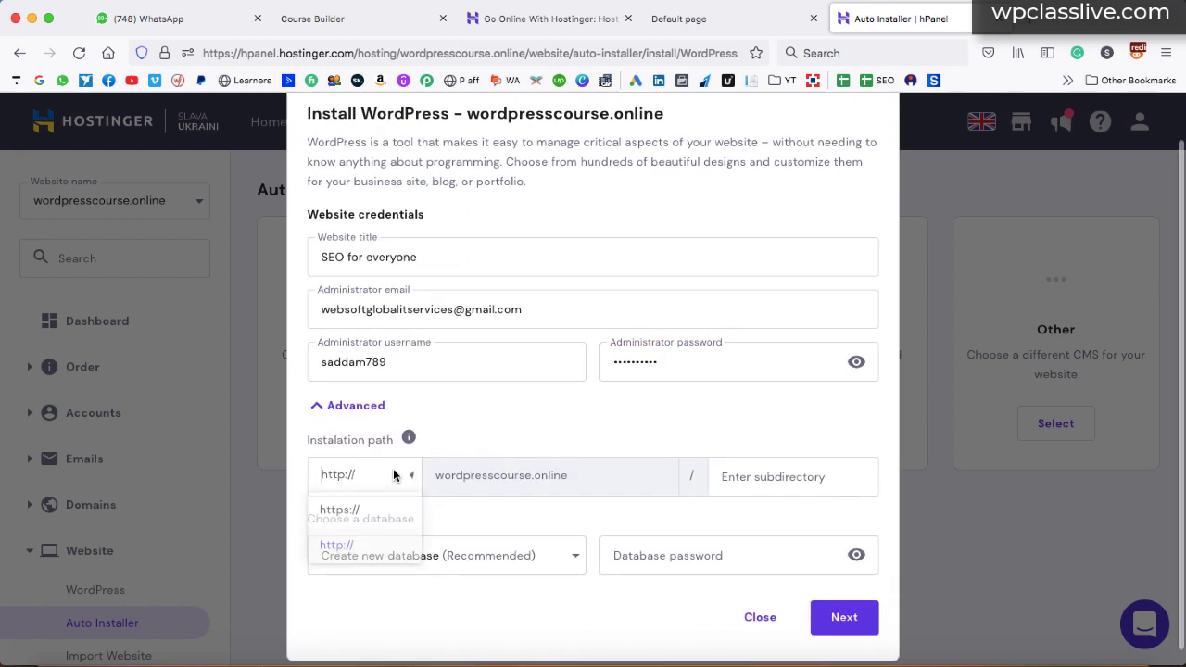
left_click(345, 506)
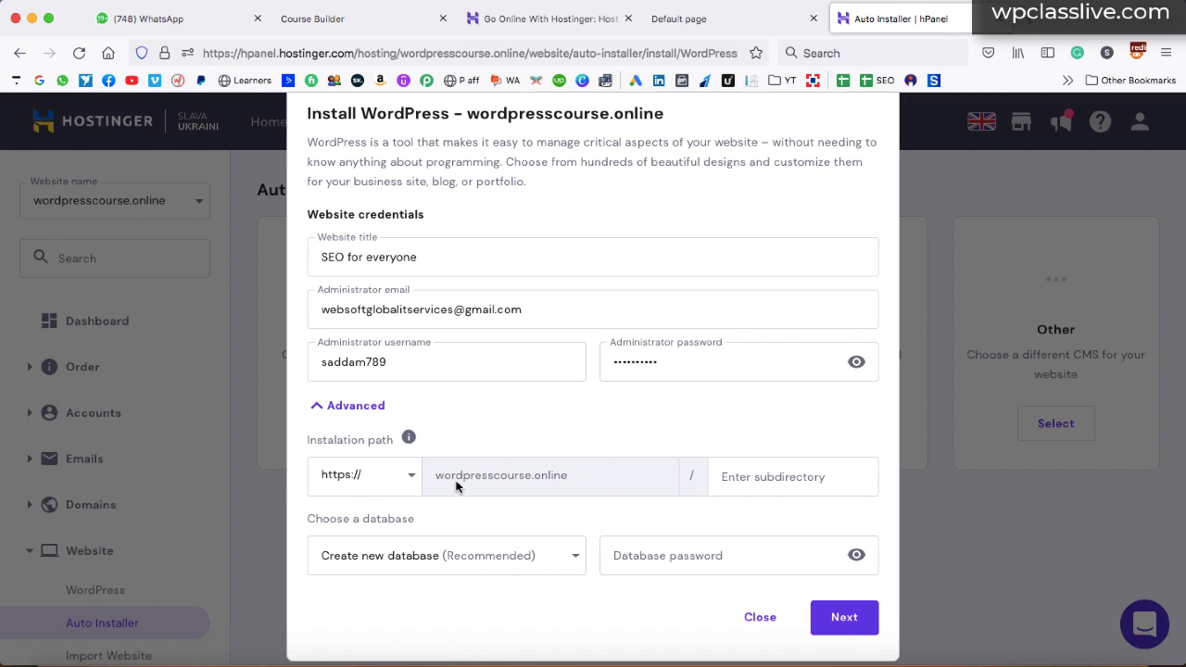
left_click(758, 476)
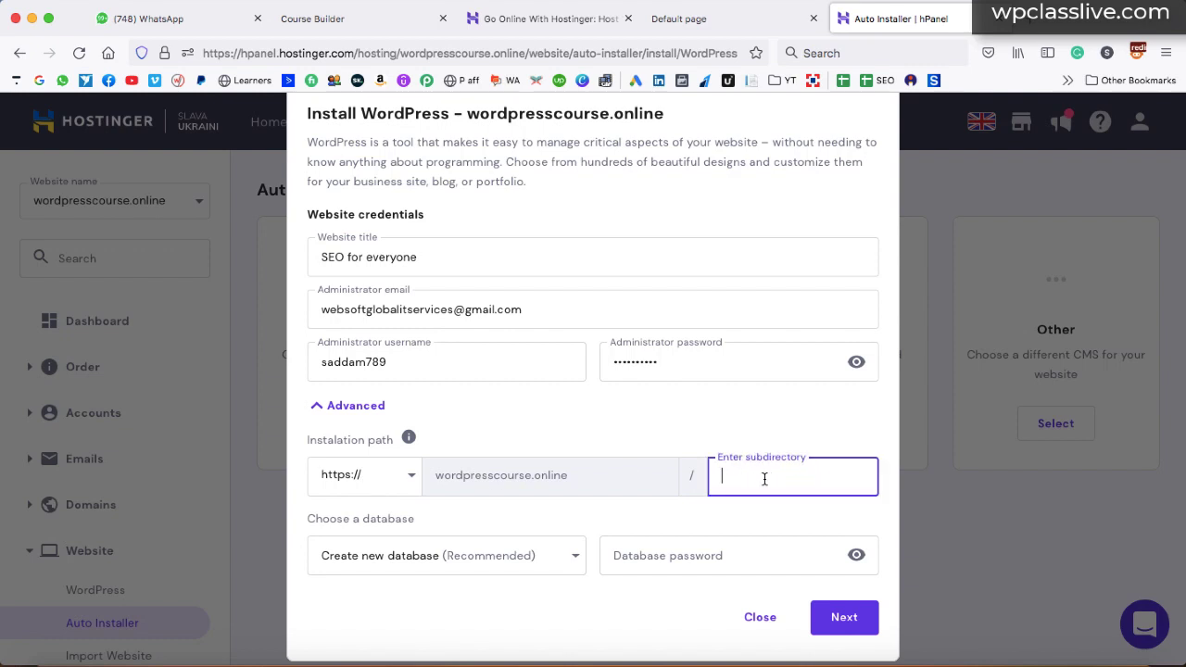
scroll(764, 478, "down", 1)
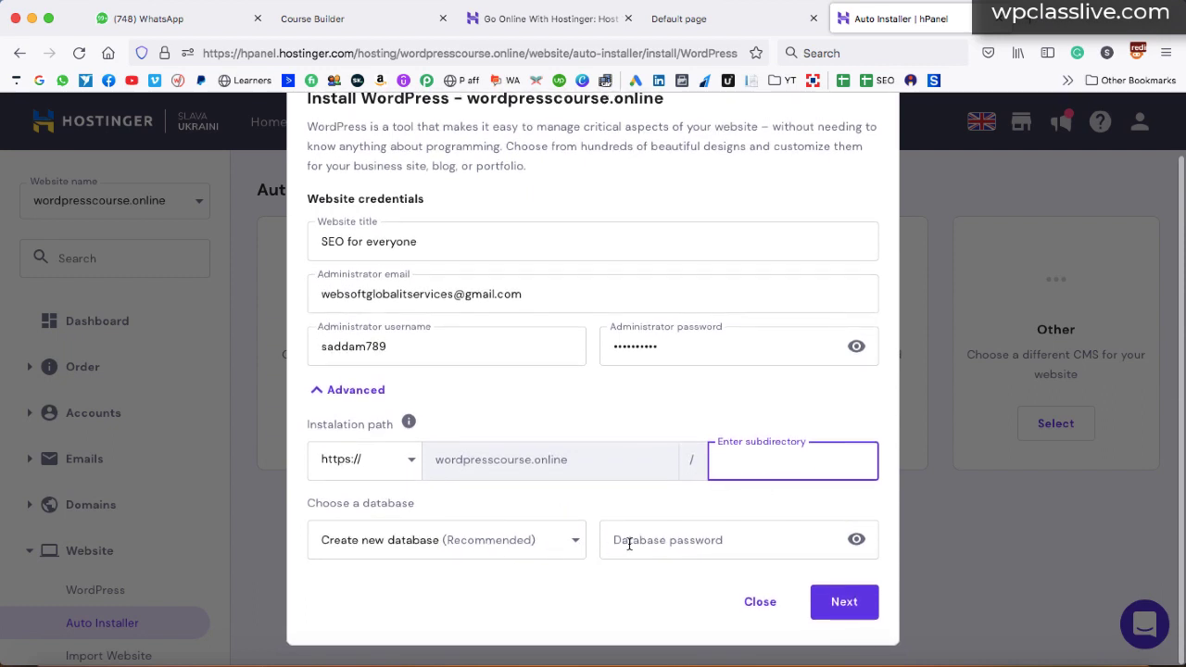
left_click(850, 604)
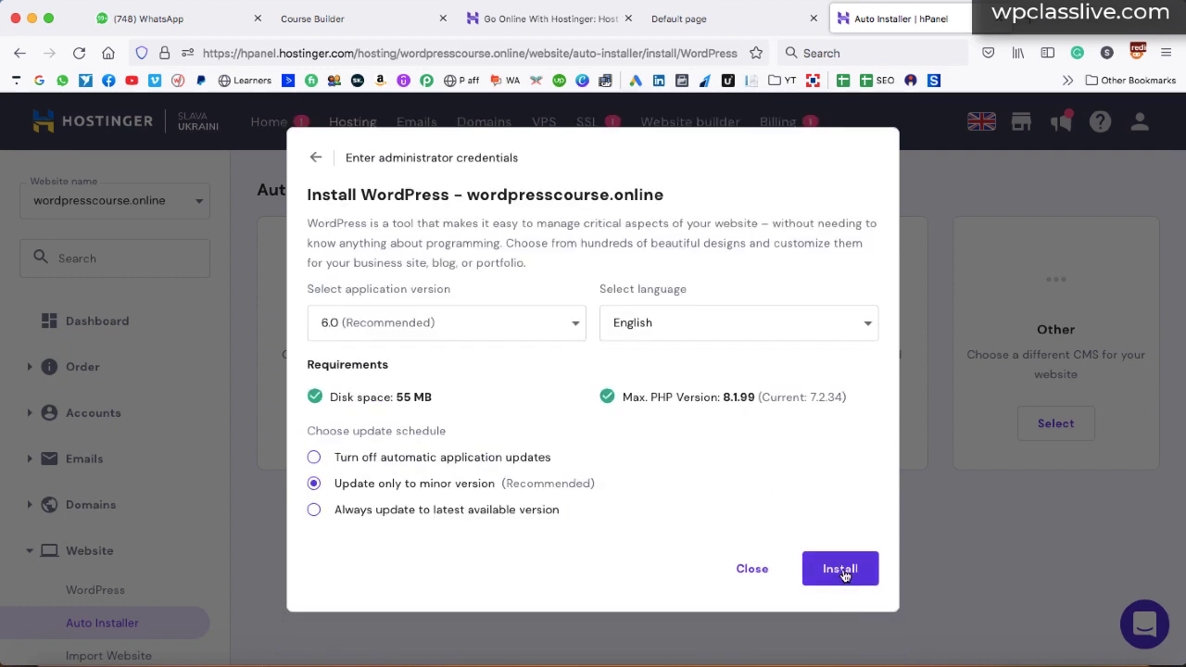
Step: Install WordPress on wordpresscourse.online and reload the site to see the new install
left_click(842, 573)
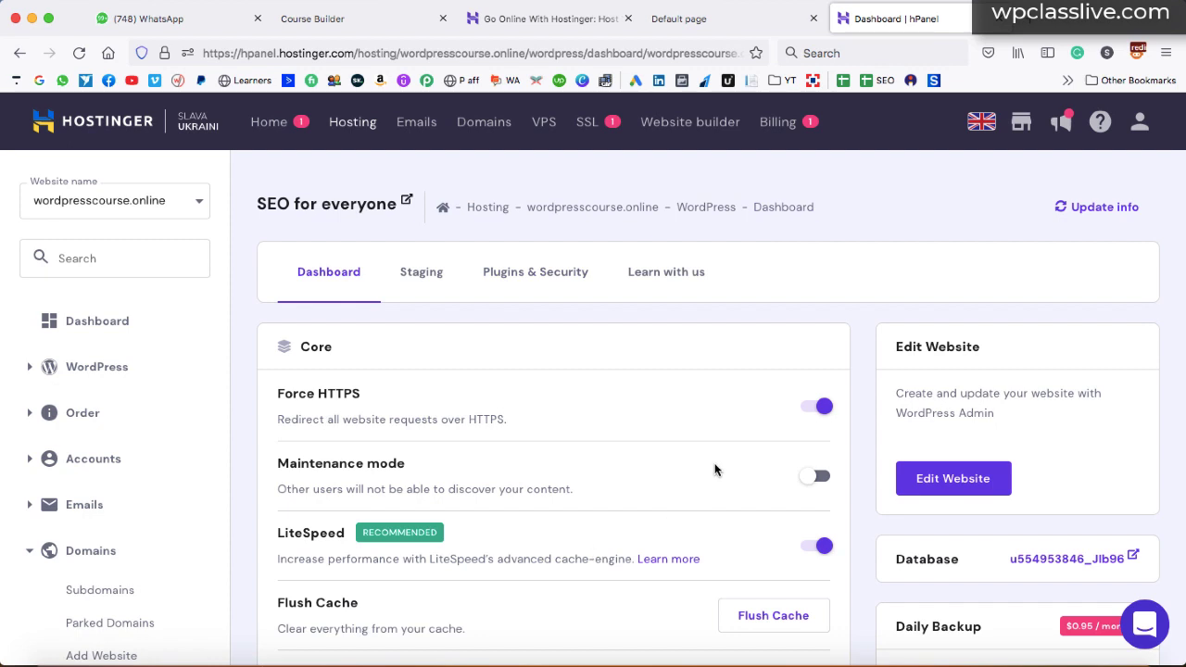
left_click(736, 22)
left_click(78, 53)
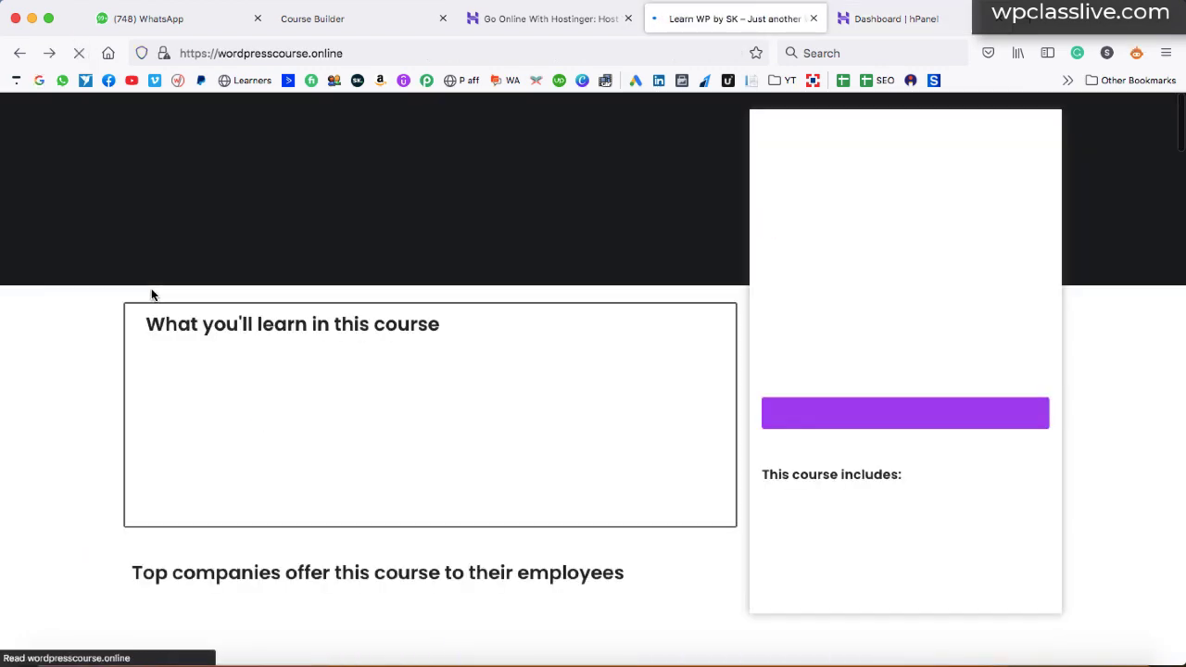
Step: Flush the website's cache from the hPanel WordPress dashboard
left_click(880, 21)
scroll(767, 468, "down", 2)
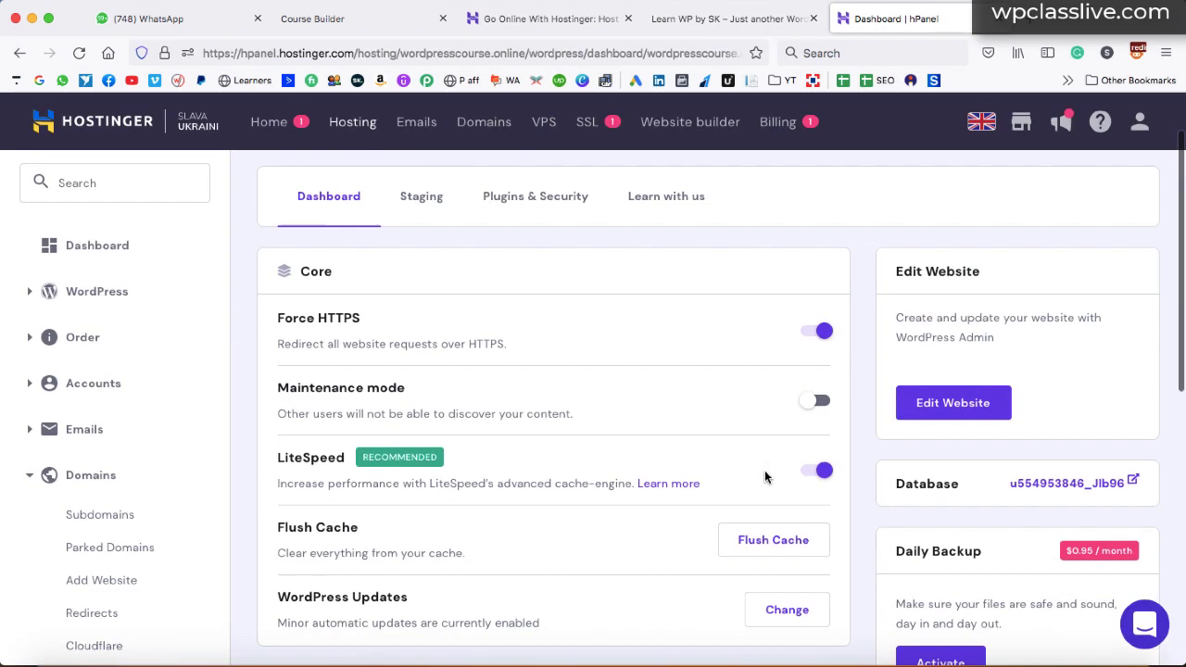
left_click(780, 545)
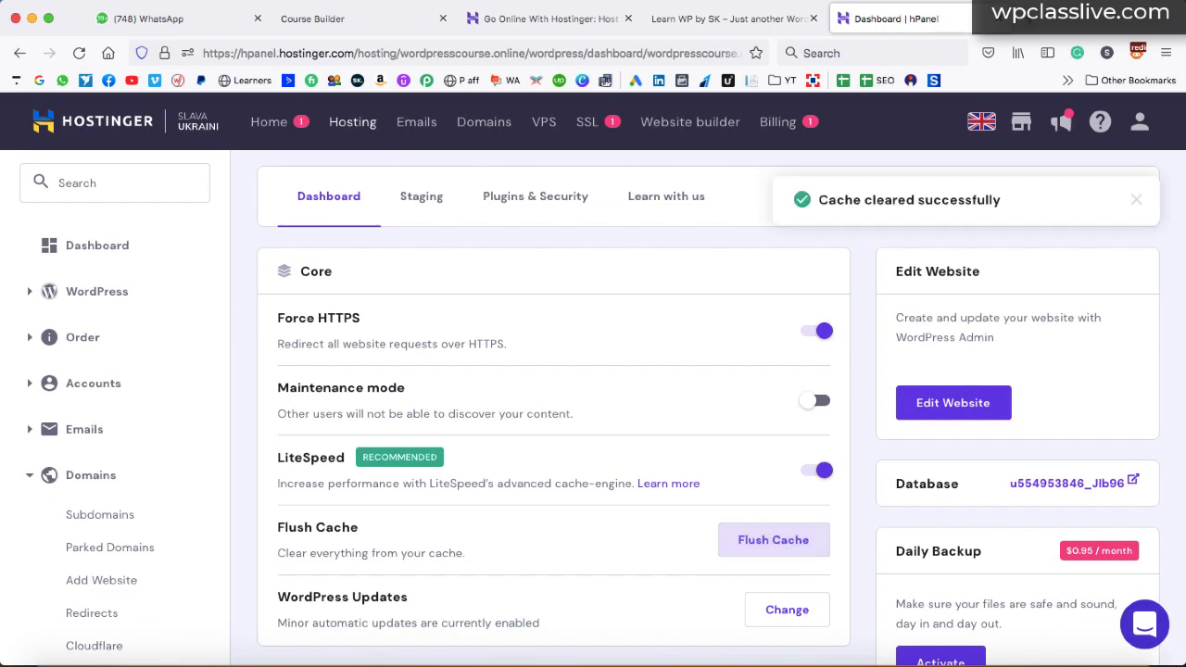
Step: Load wordpresscourse.online in a new browser tab
left_click(1026, 28)
type("wo")
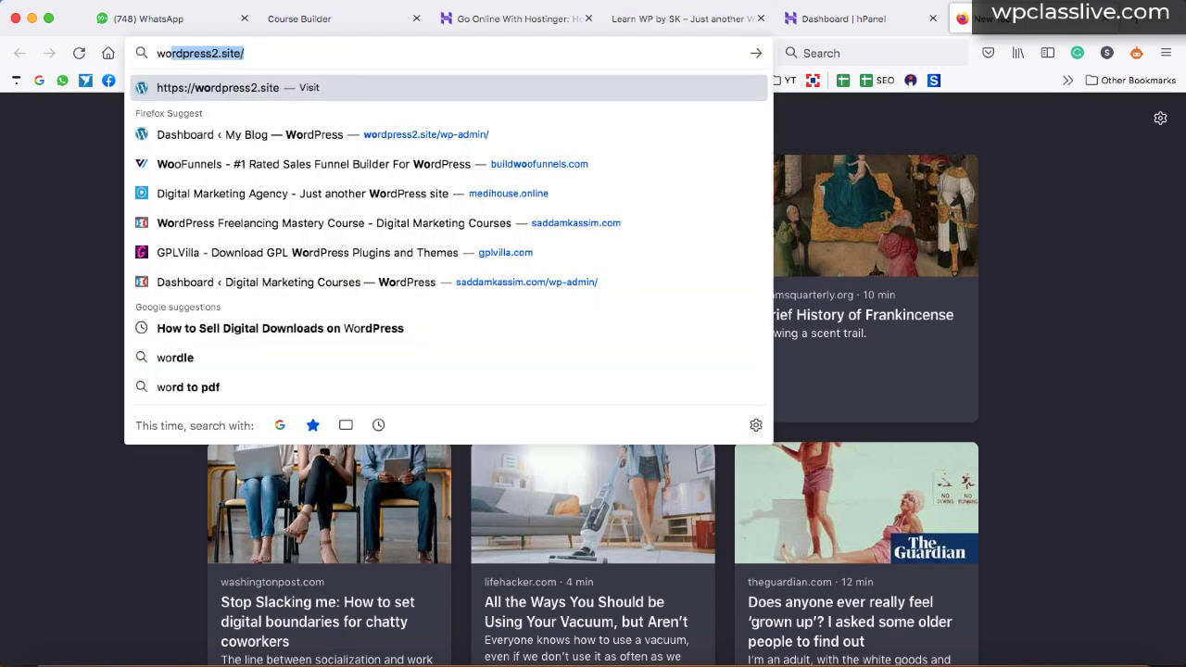
type("rdpresscou")
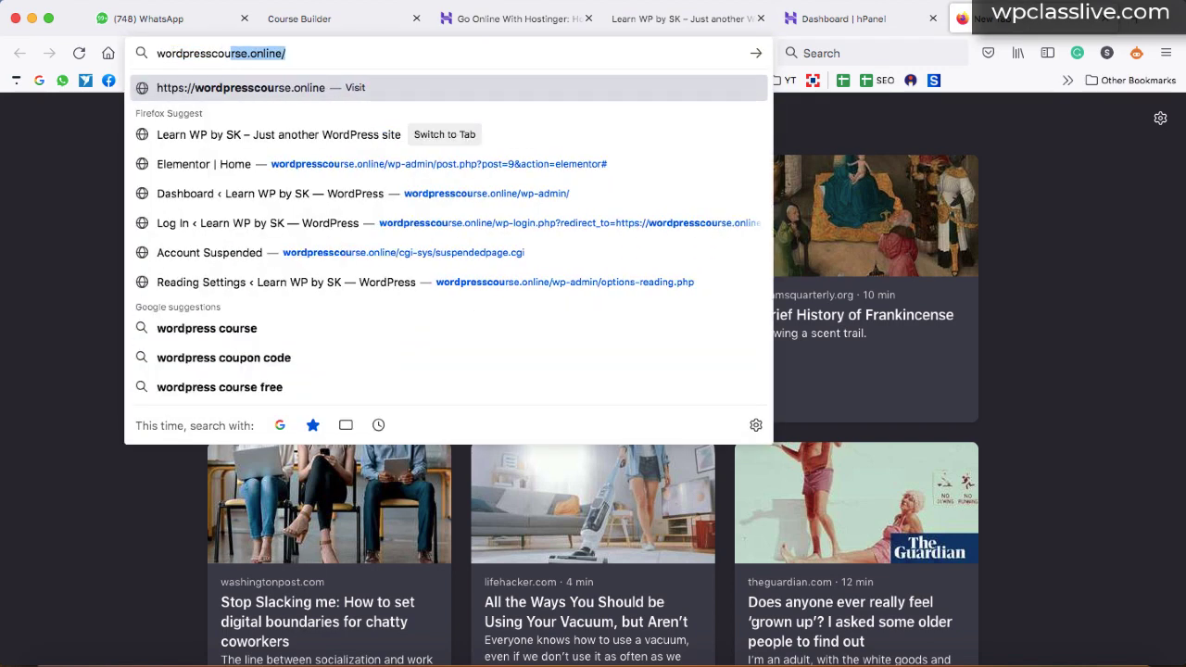
key("Return")
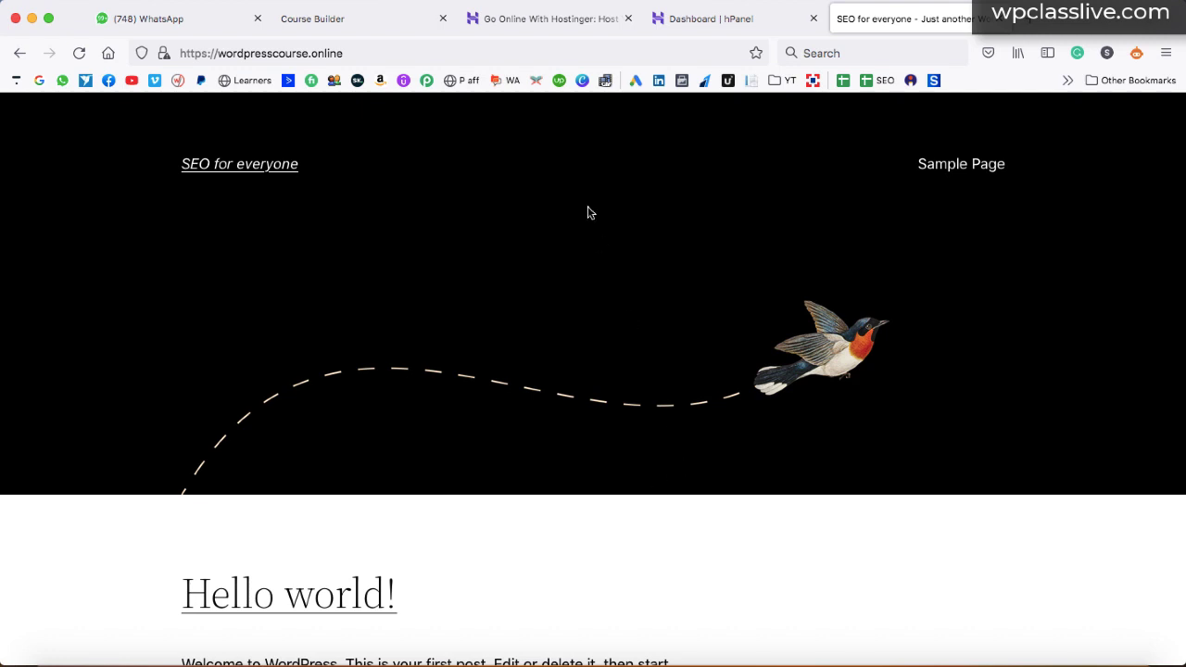
Step: Go to wordpresscourse.online/wp-admin and log in with the saved credentials
left_click(522, 58)
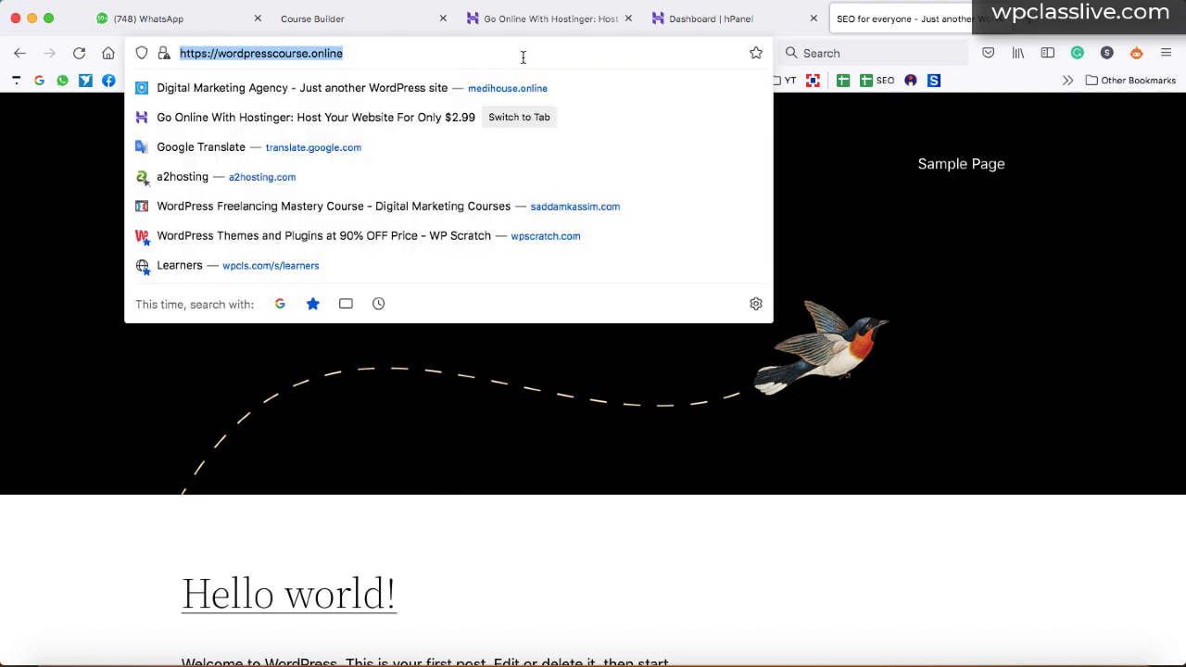
left_click(523, 57)
type("/wp-admin/")
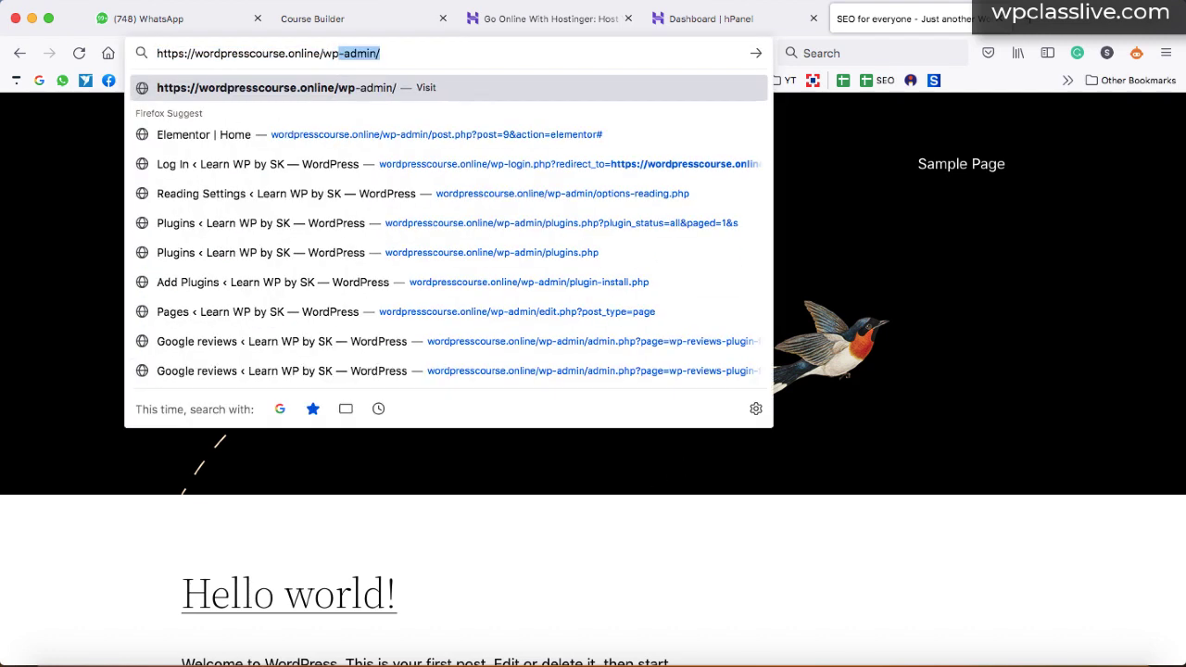
key("Right")
key("Return")
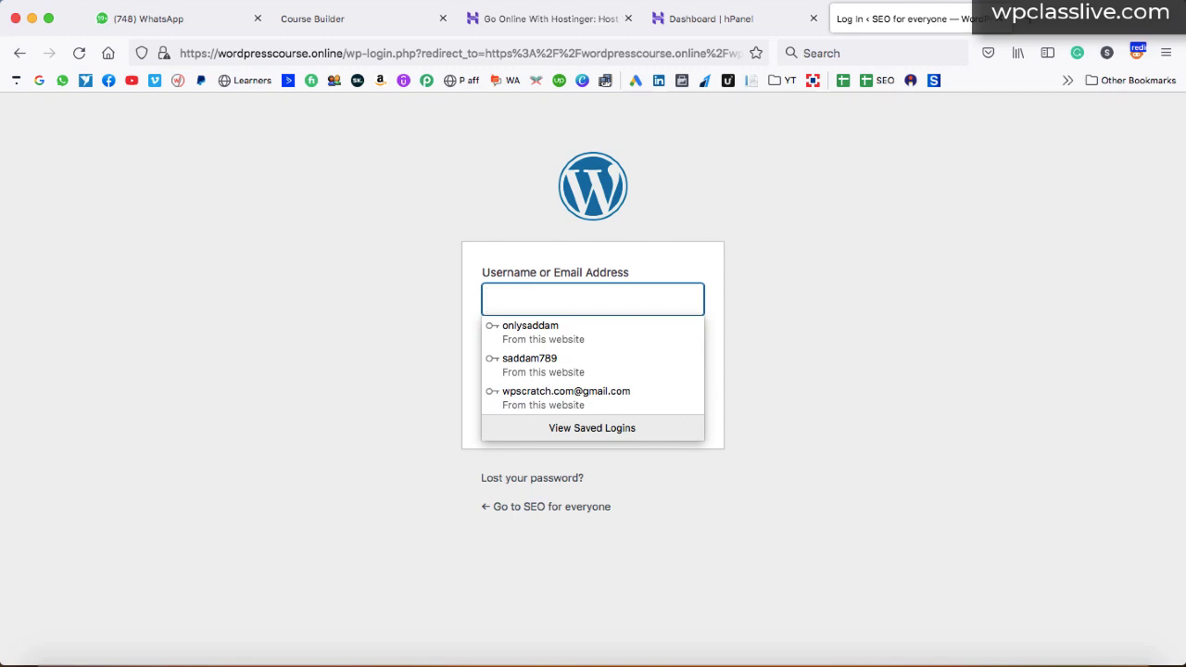
left_click(538, 365)
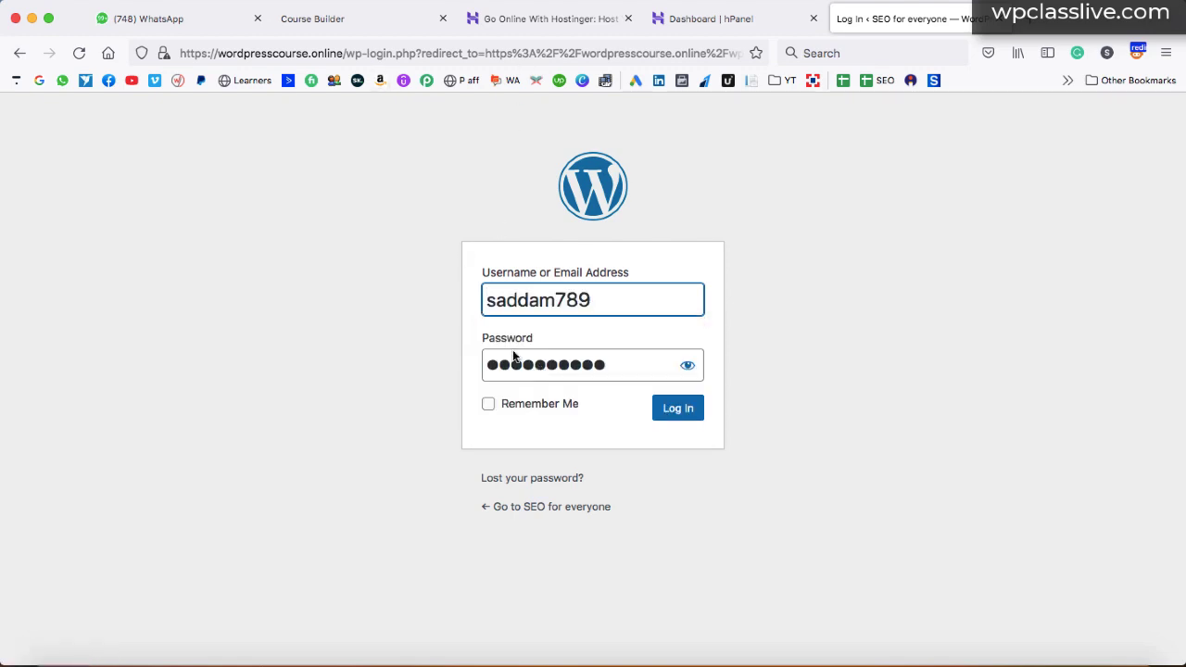
left_click(435, 311)
left_click(675, 409)
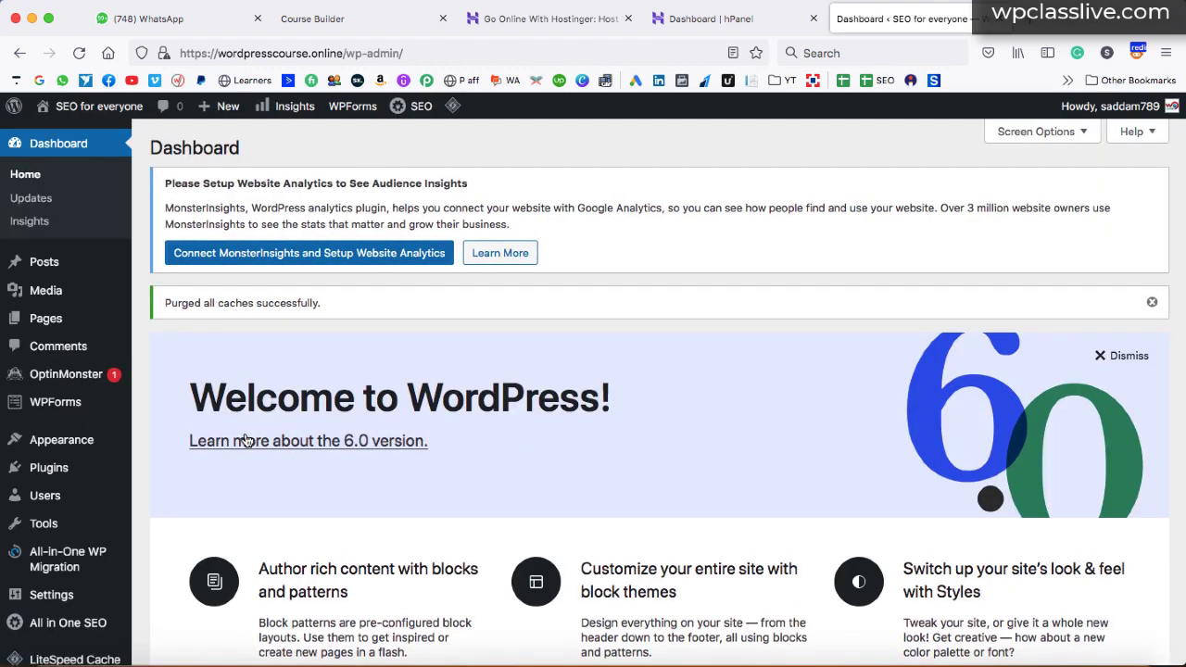
Step: Search Add New themes for 'astra', then install and activate the Astra theme
mouse_move(93, 444)
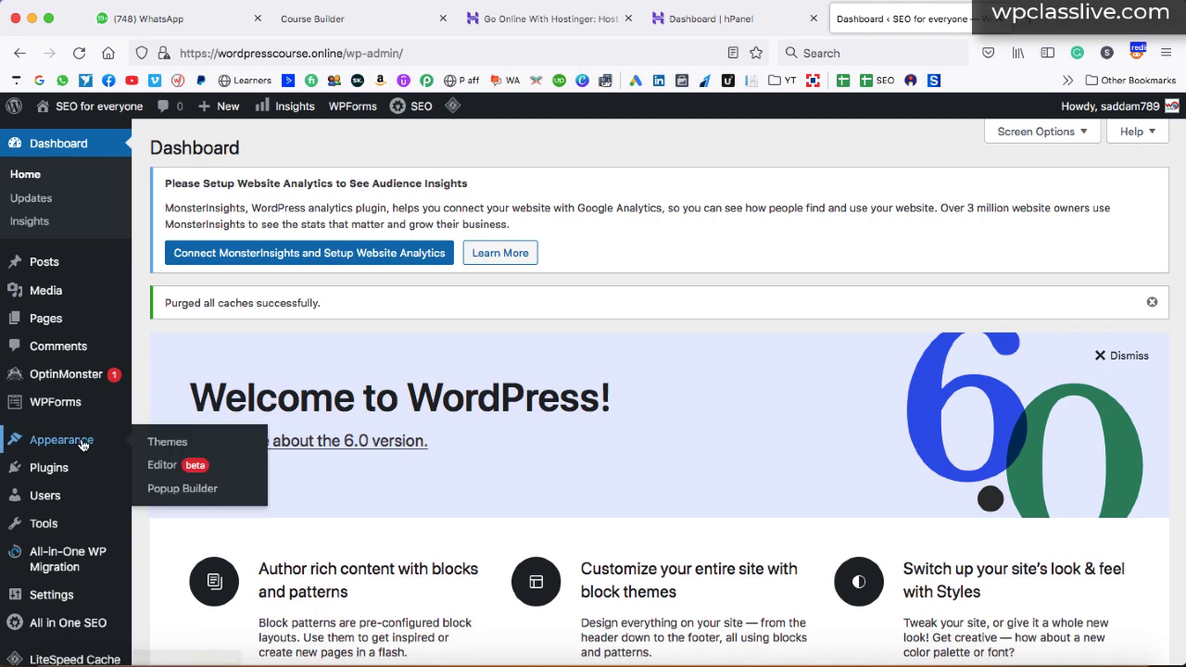
left_click(167, 444)
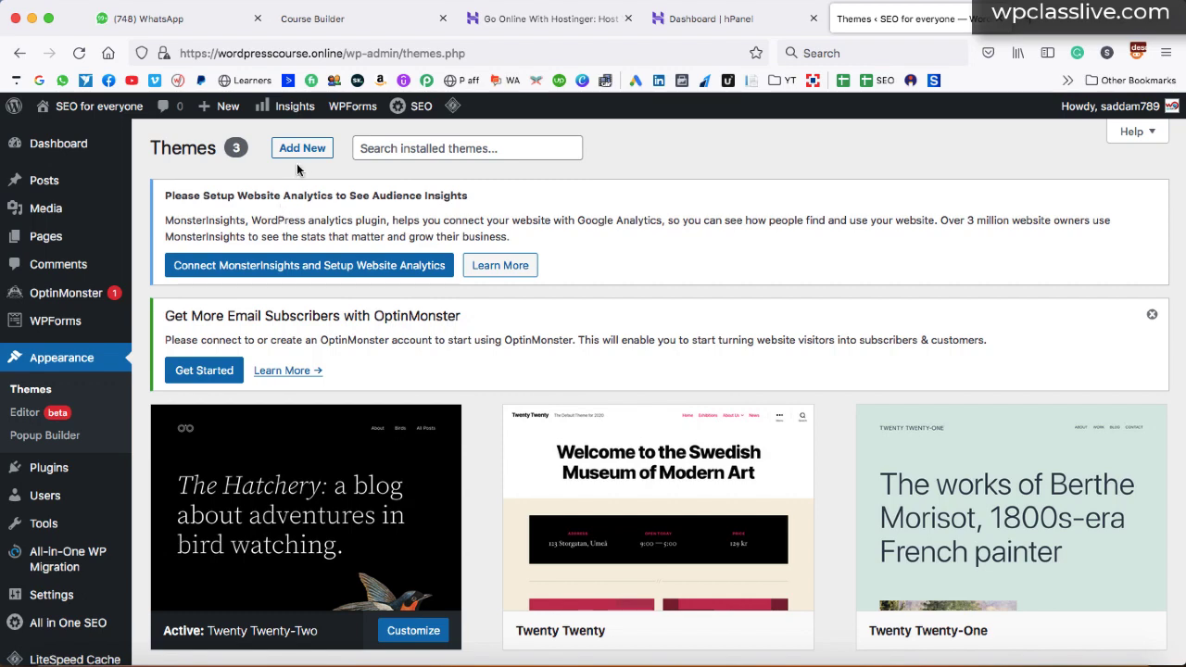
left_click(301, 150)
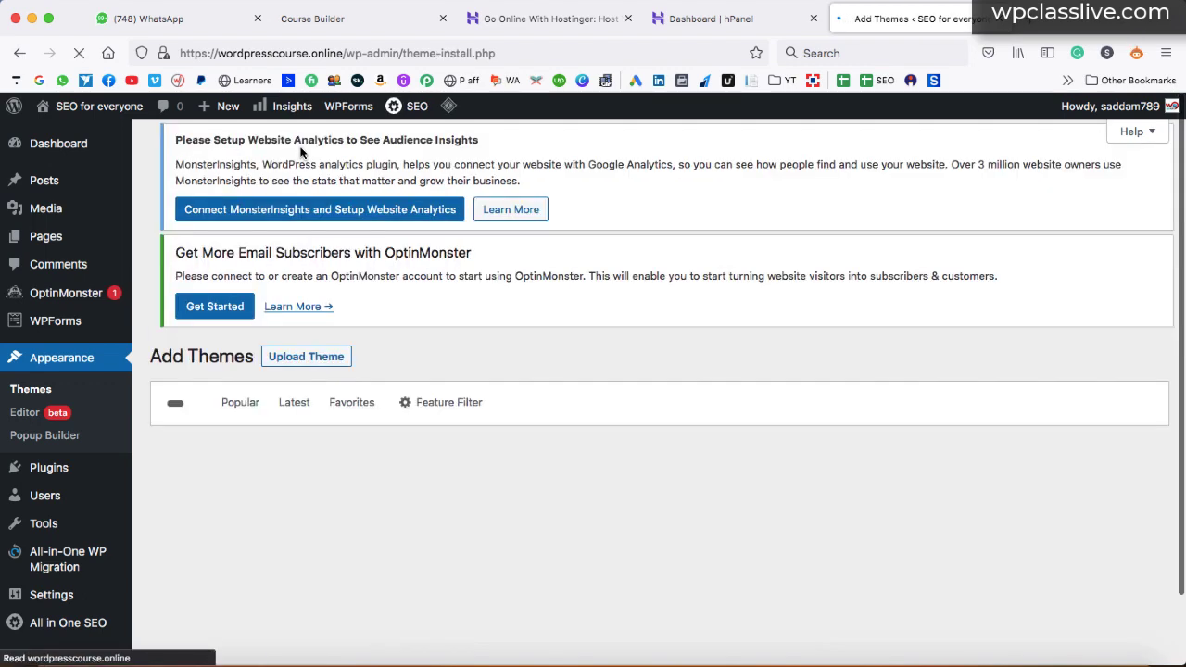
left_click(978, 424)
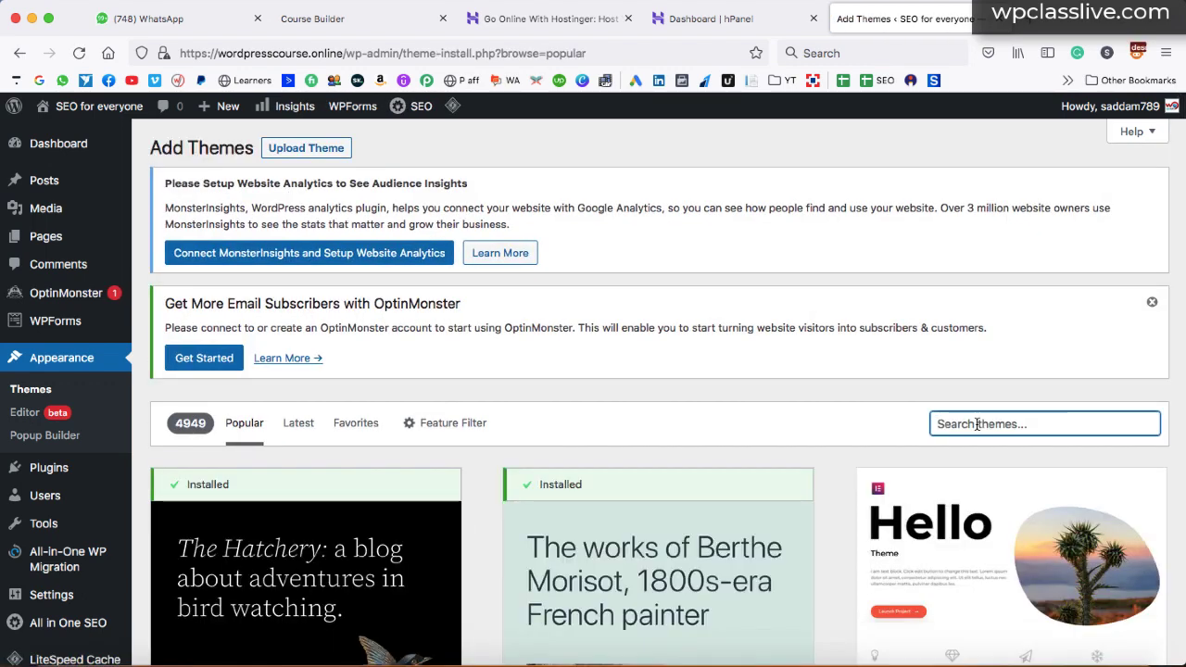
type("astr")
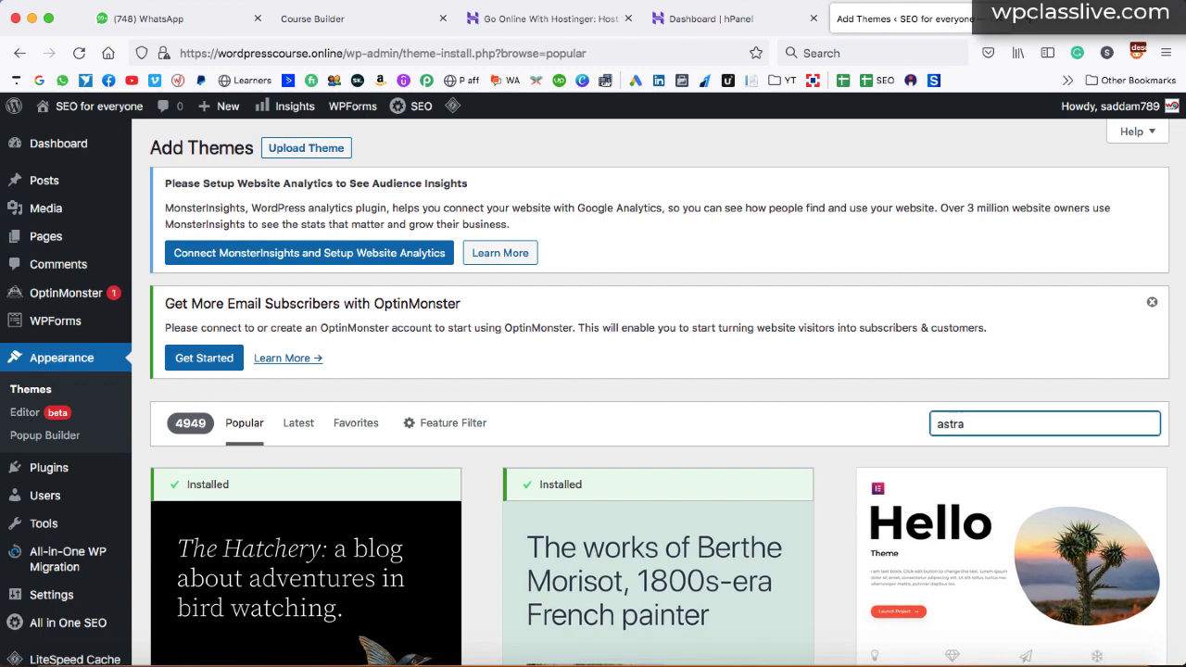
type("a")
scroll(667, 386, "down", 3)
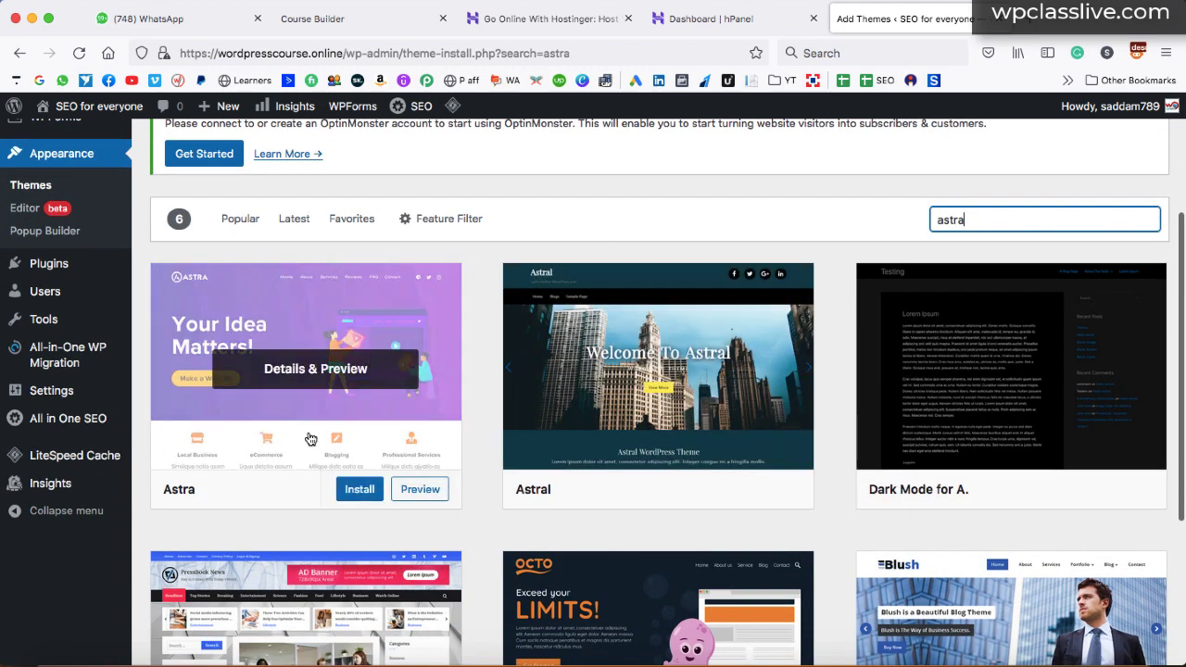
left_click(360, 491)
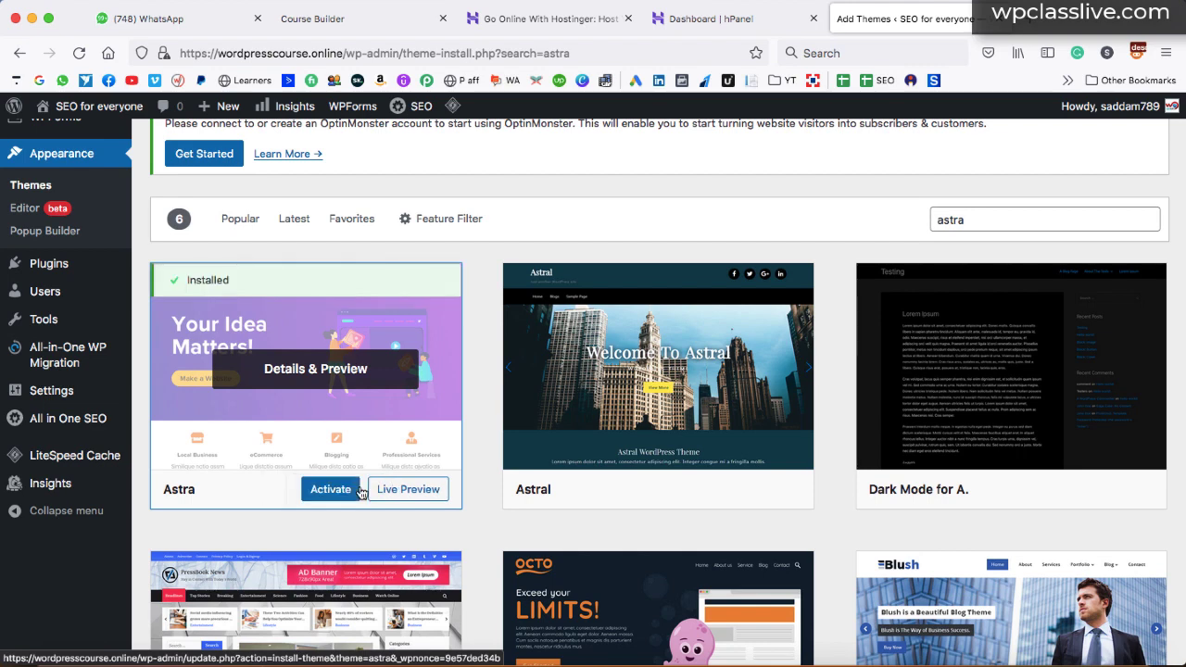
left_click(332, 490)
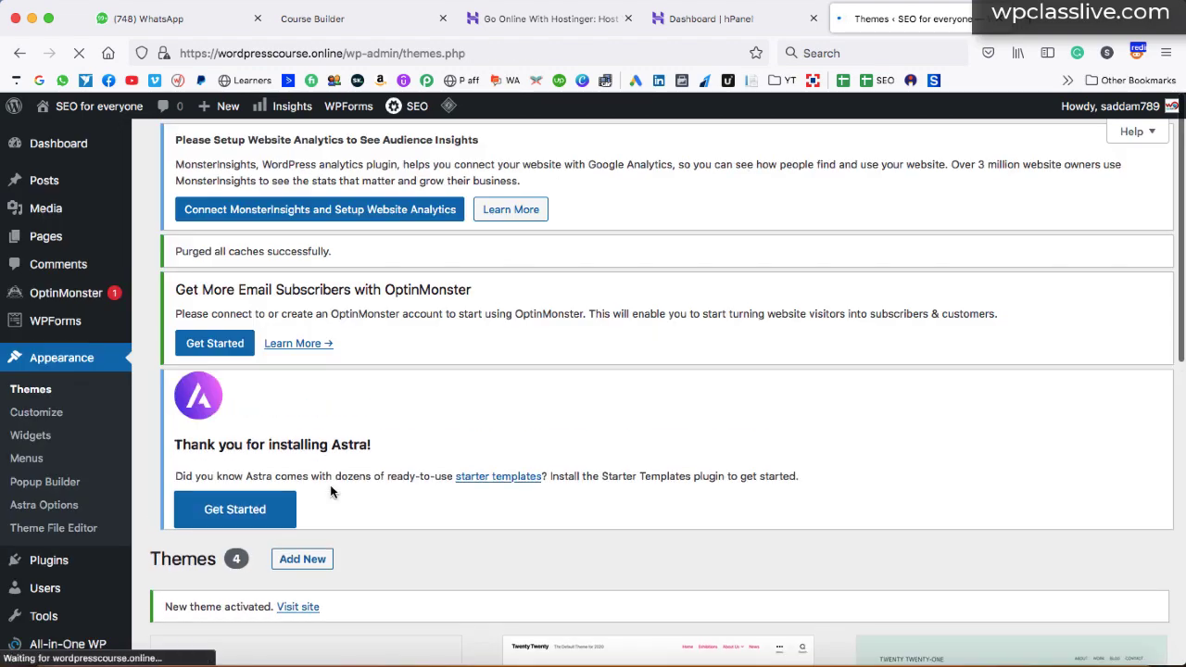
scroll(330, 490, "down", 3)
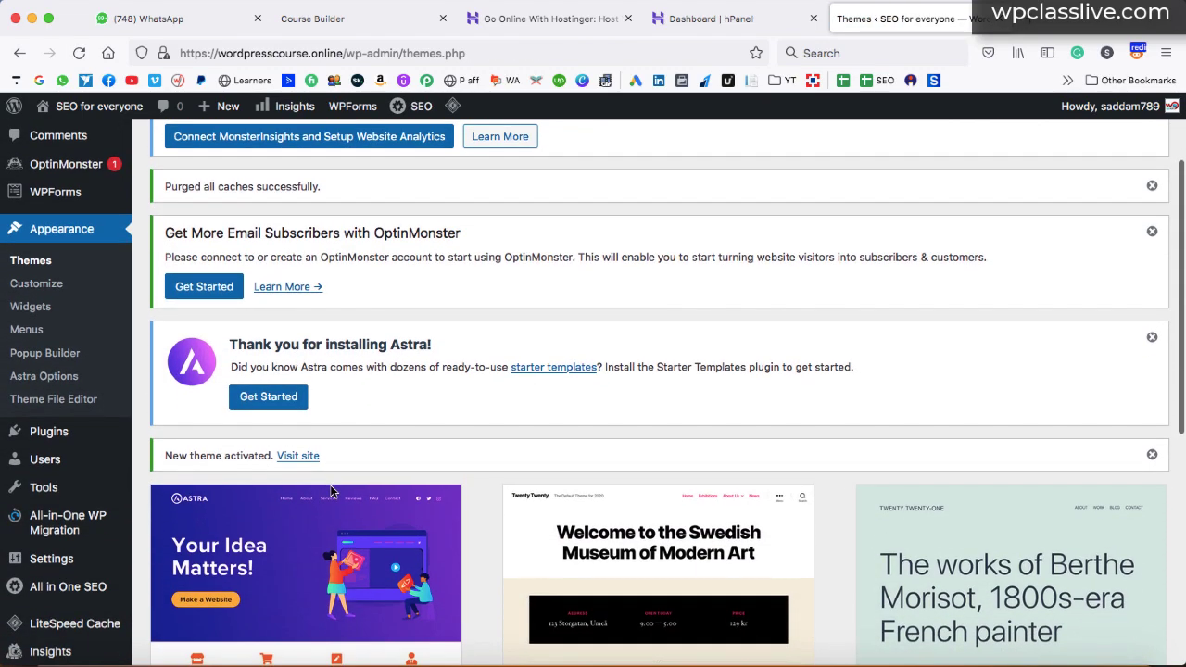
Step: Deactivate all installed plugins with the Deactivate bulk action
mouse_move(53, 432)
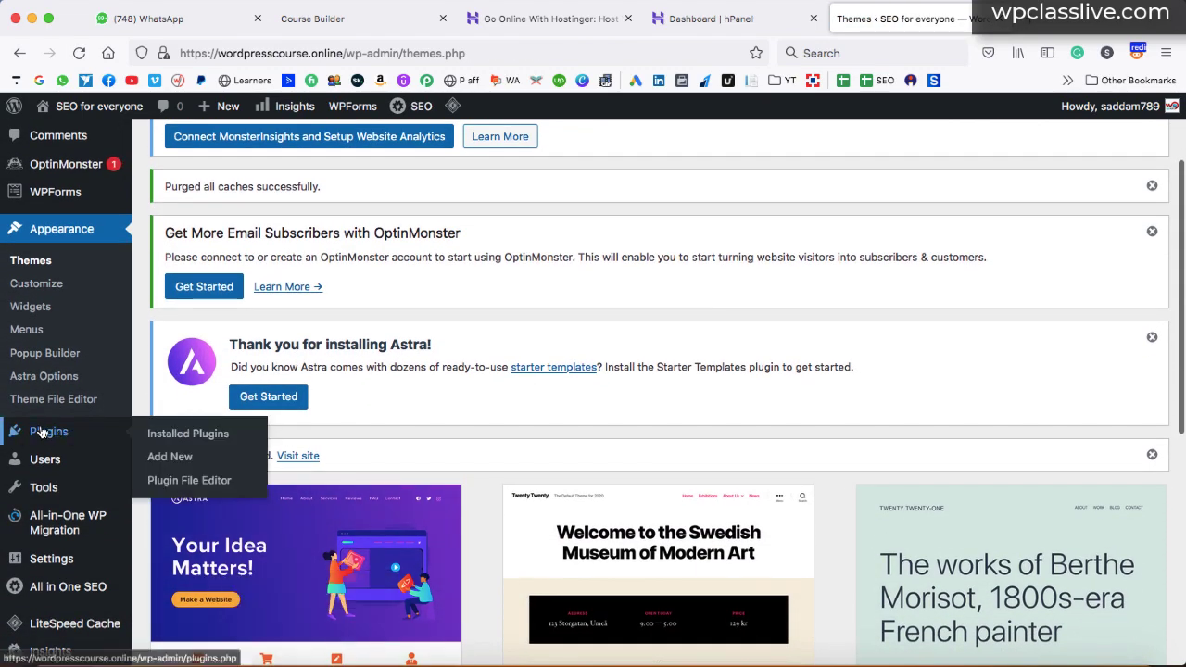
left_click(165, 438)
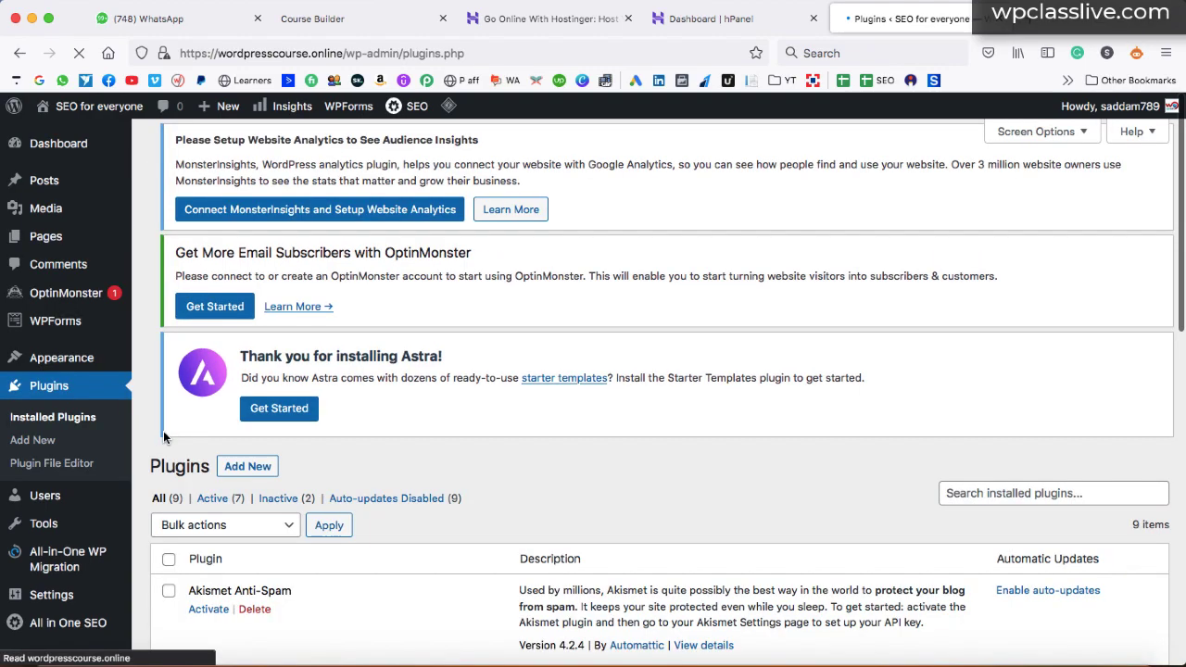
scroll(200, 350, "down", 5)
left_click(170, 302)
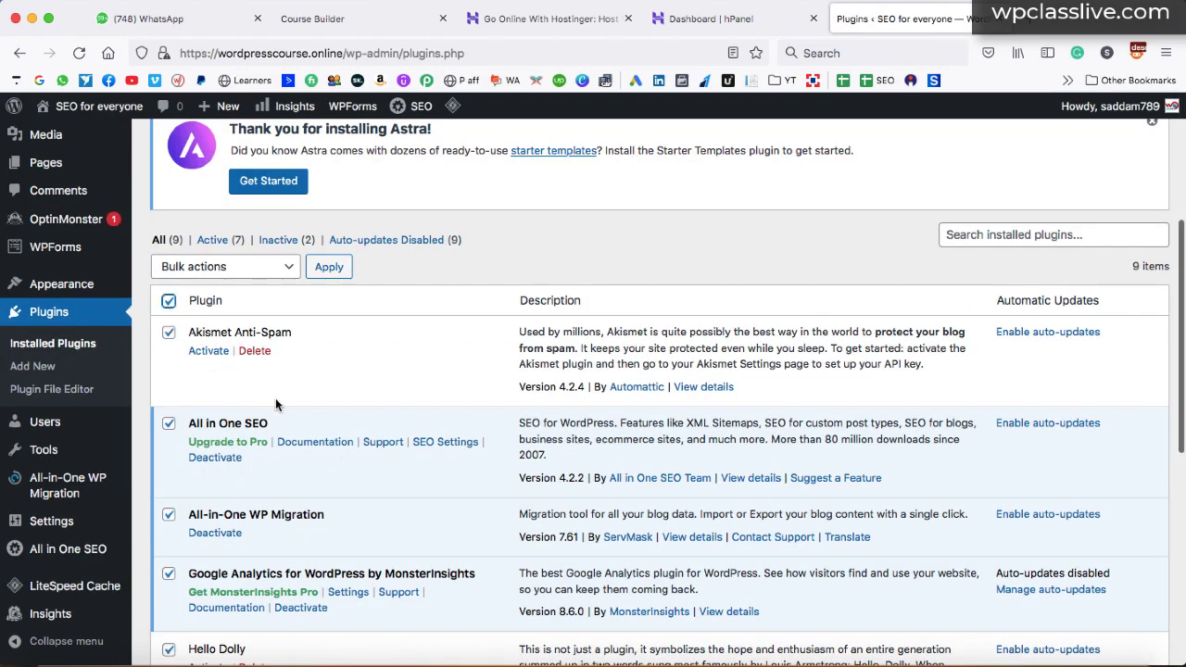
scroll(278, 402, "down", 7)
scroll(275, 399, "down", 3)
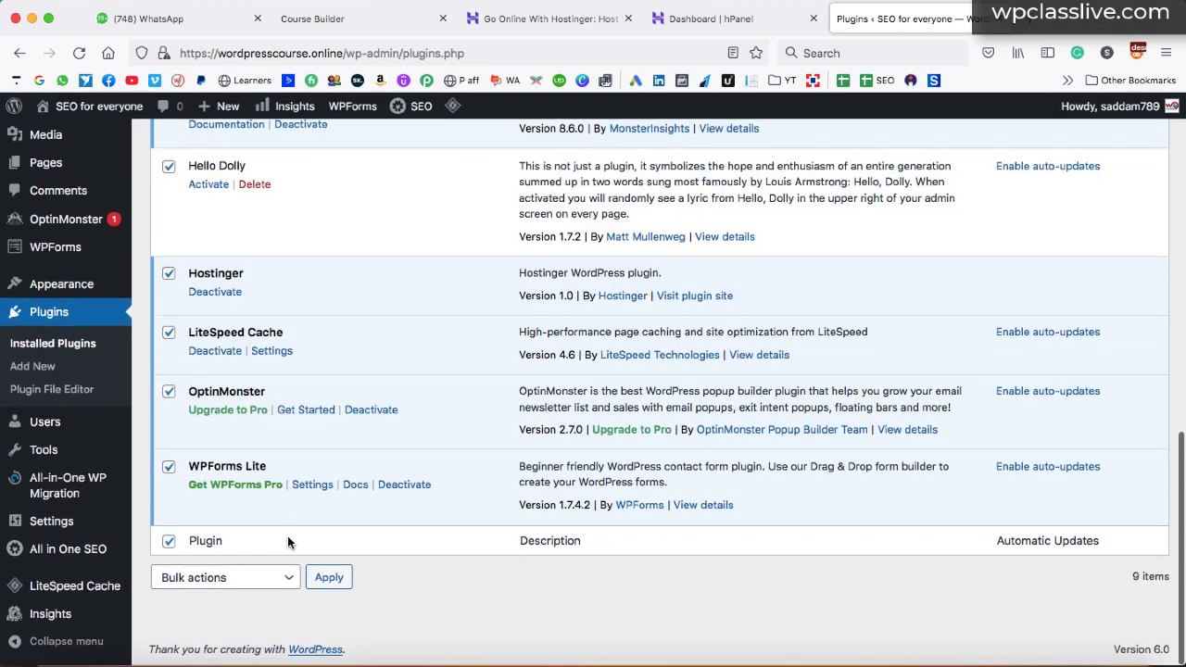
left_click(274, 578)
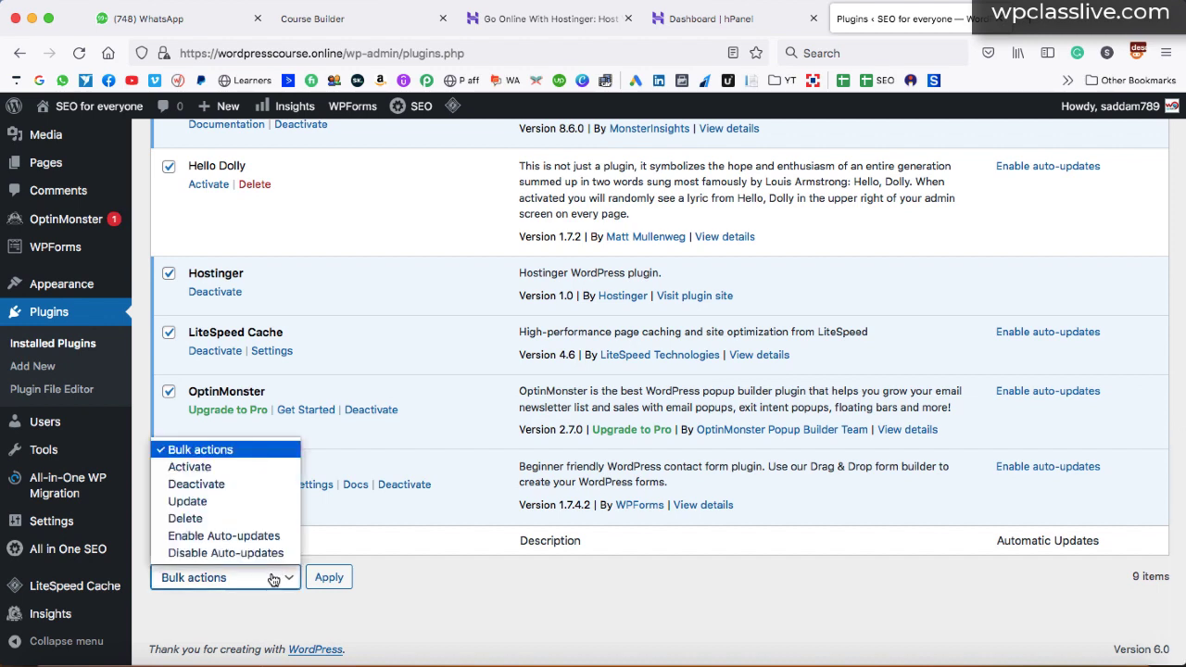
left_click(218, 487)
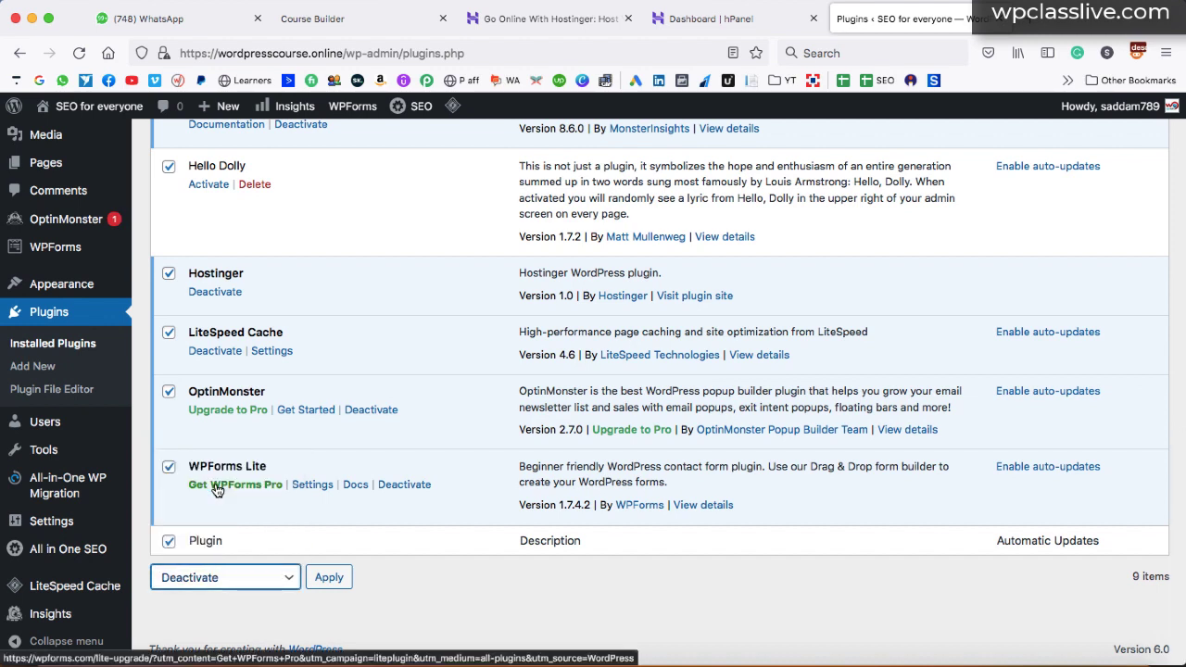
left_click(326, 577)
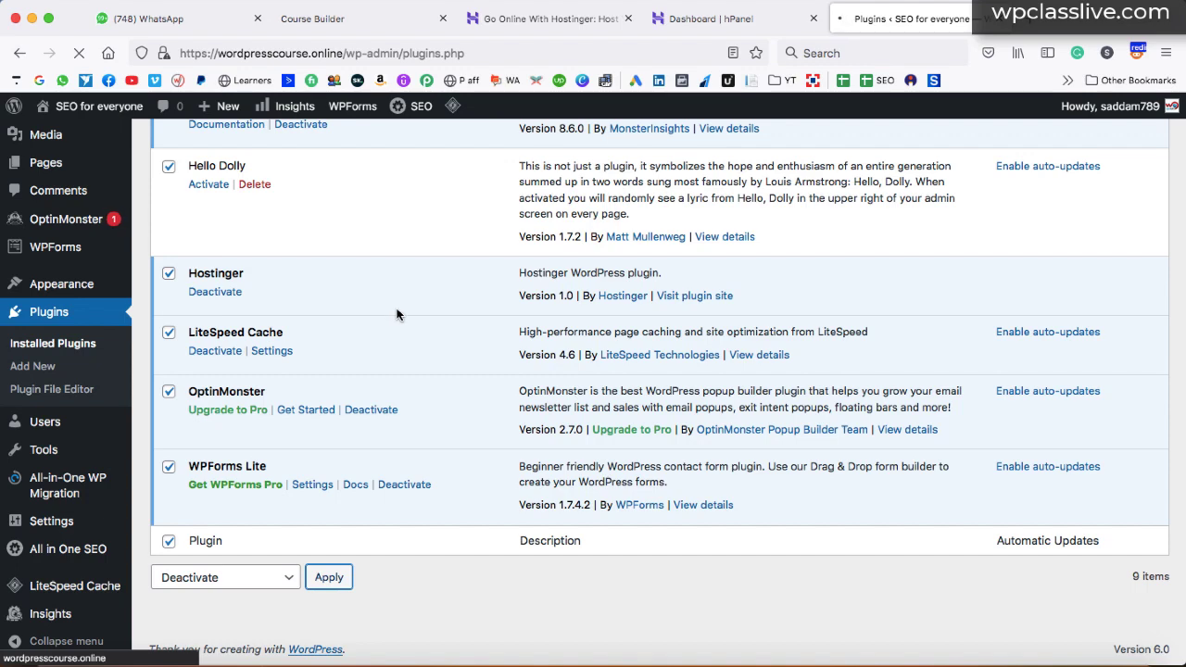
Step: Bulk-delete every plugin except LiteSpeed Cache and confirm the deletion
scroll(396, 315, "down", 5)
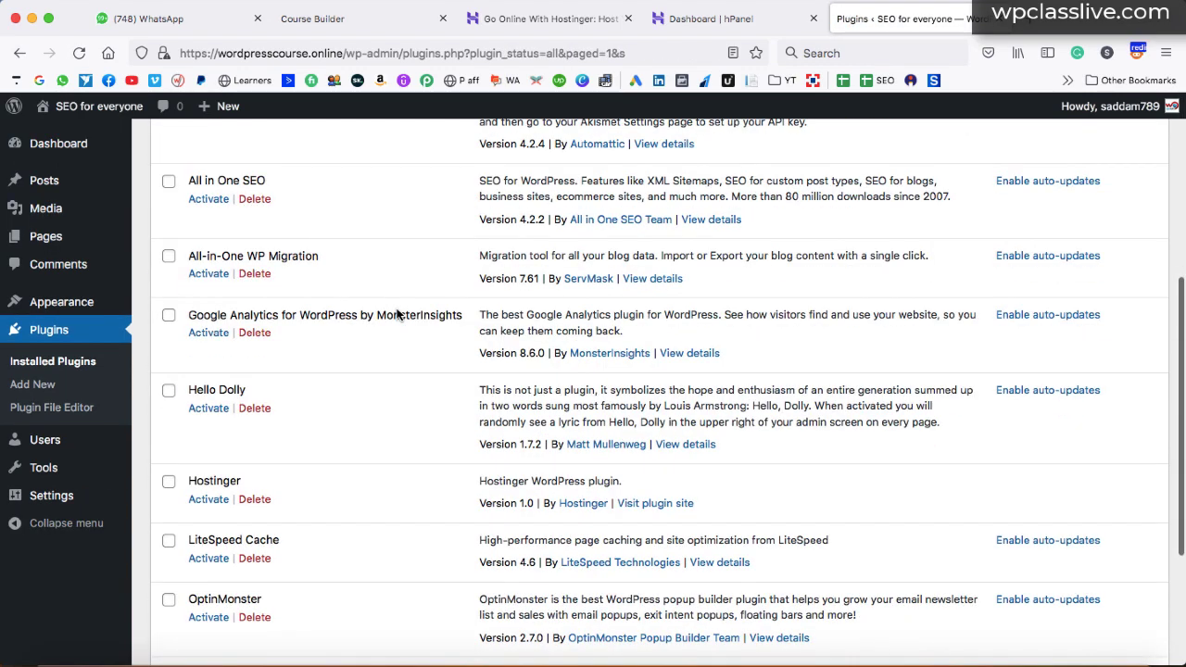
scroll(396, 315, "down", 3)
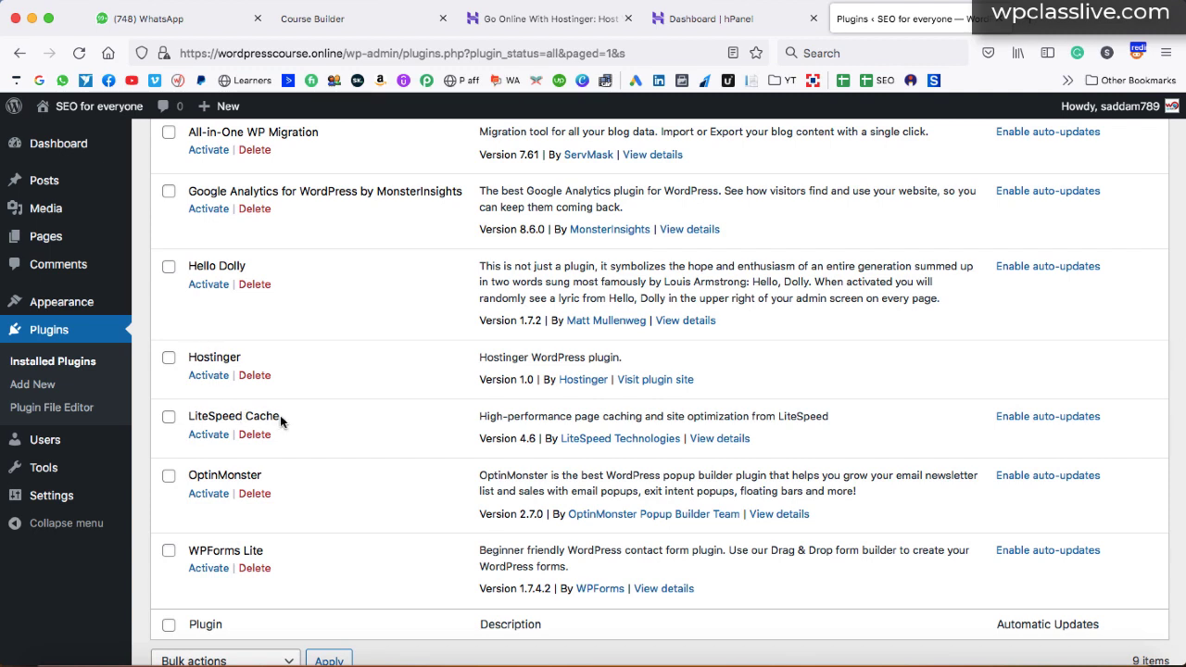
scroll(280, 415, "down", 3)
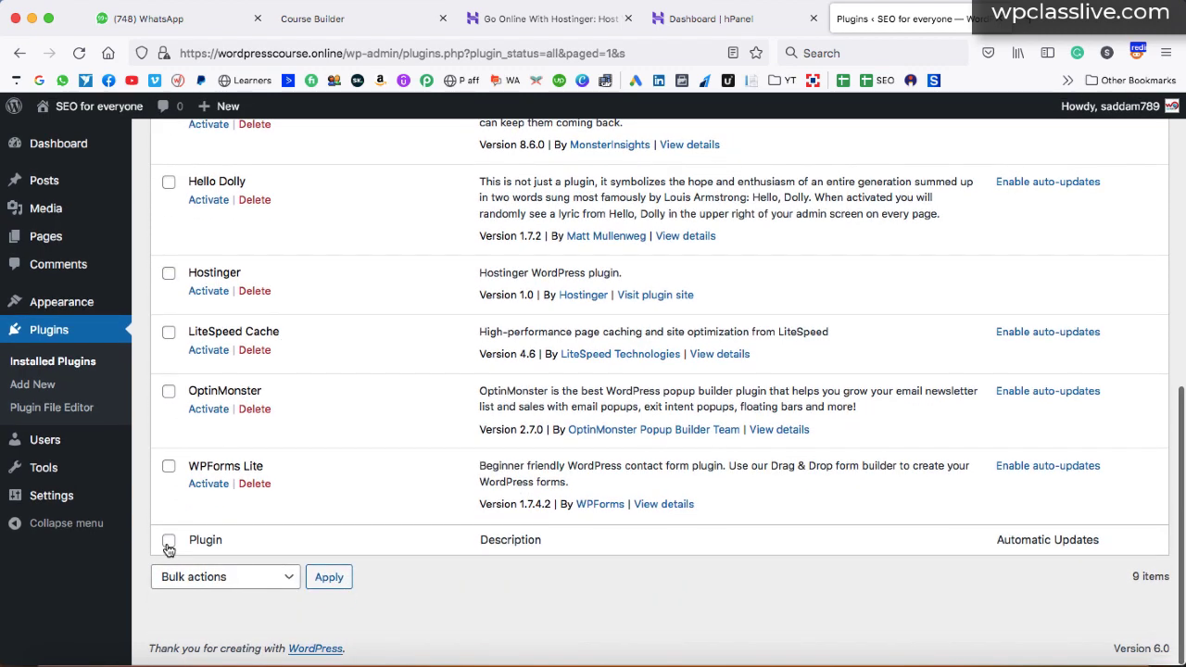
left_click(169, 541)
left_click(168, 334)
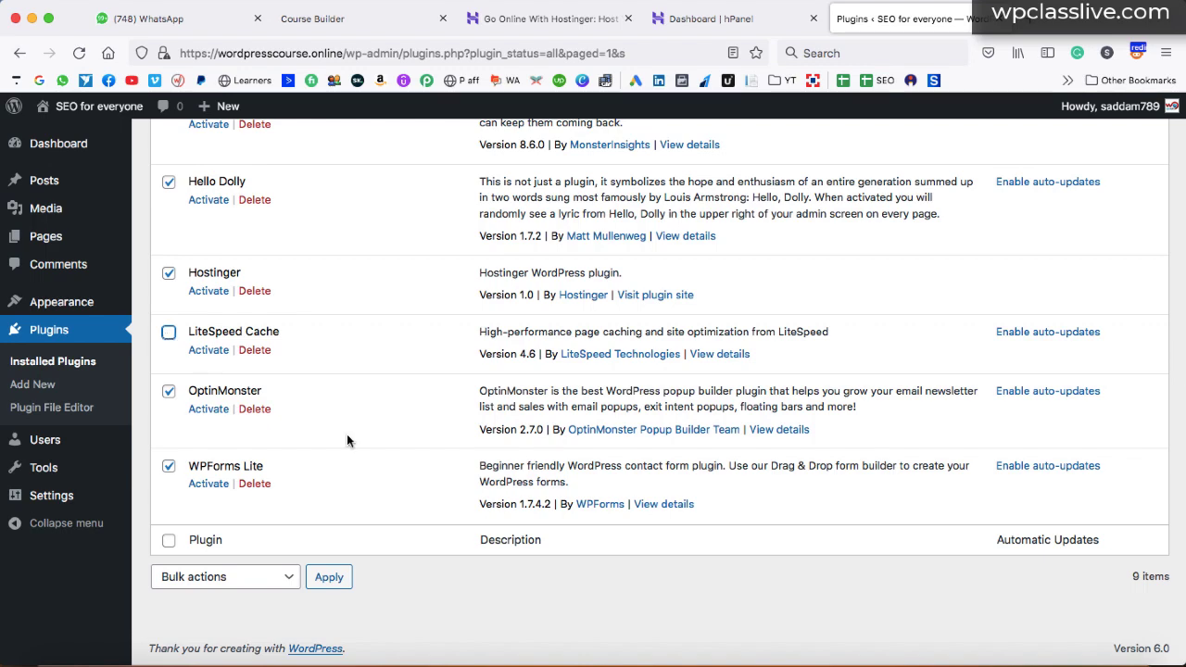
left_click(283, 579)
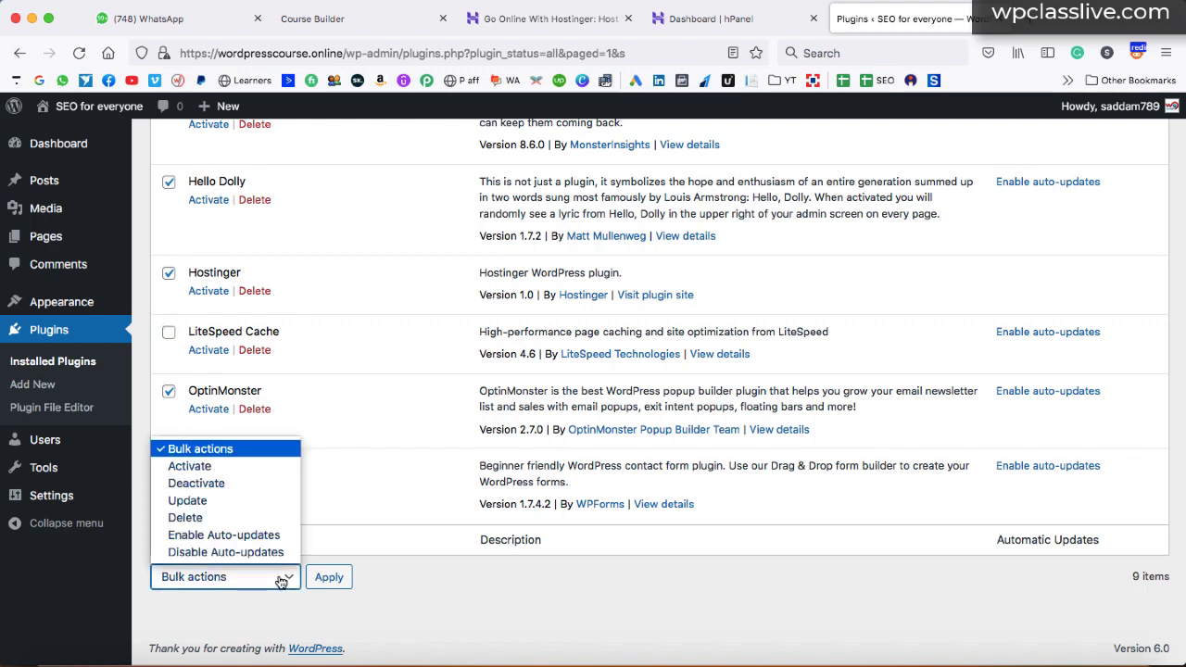
left_click(195, 517)
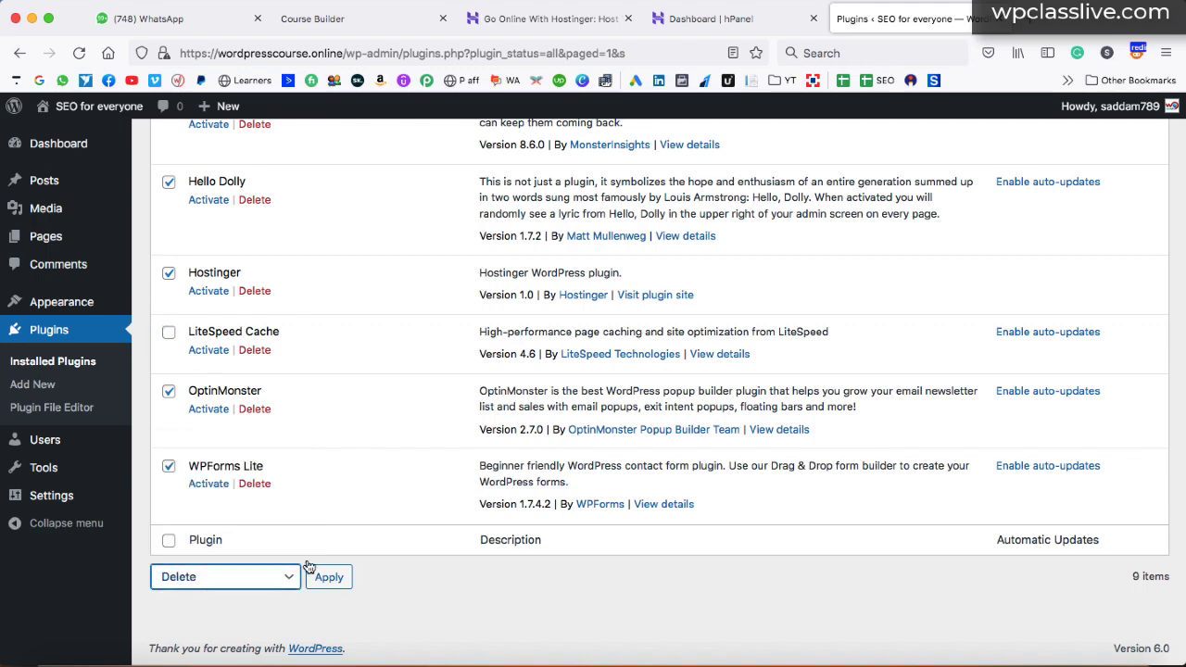
left_click(328, 576)
left_click(712, 410)
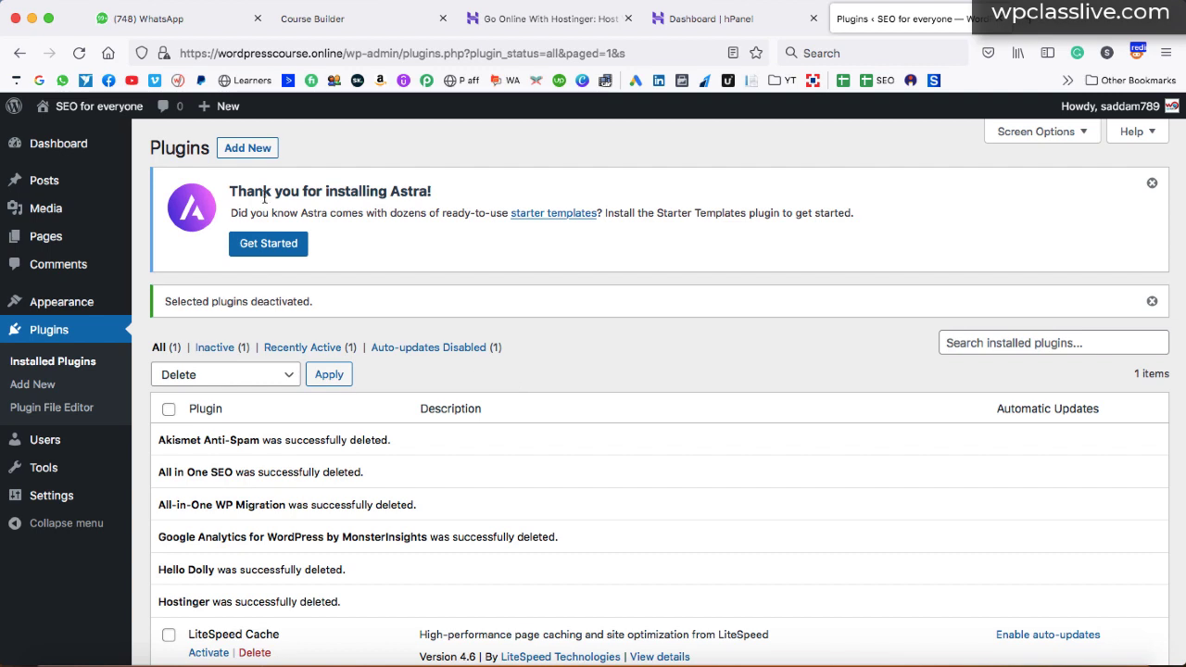
Step: Search 'elementor', install and activate Elementor Website Builder, then close its onboarding screen
left_click(247, 149)
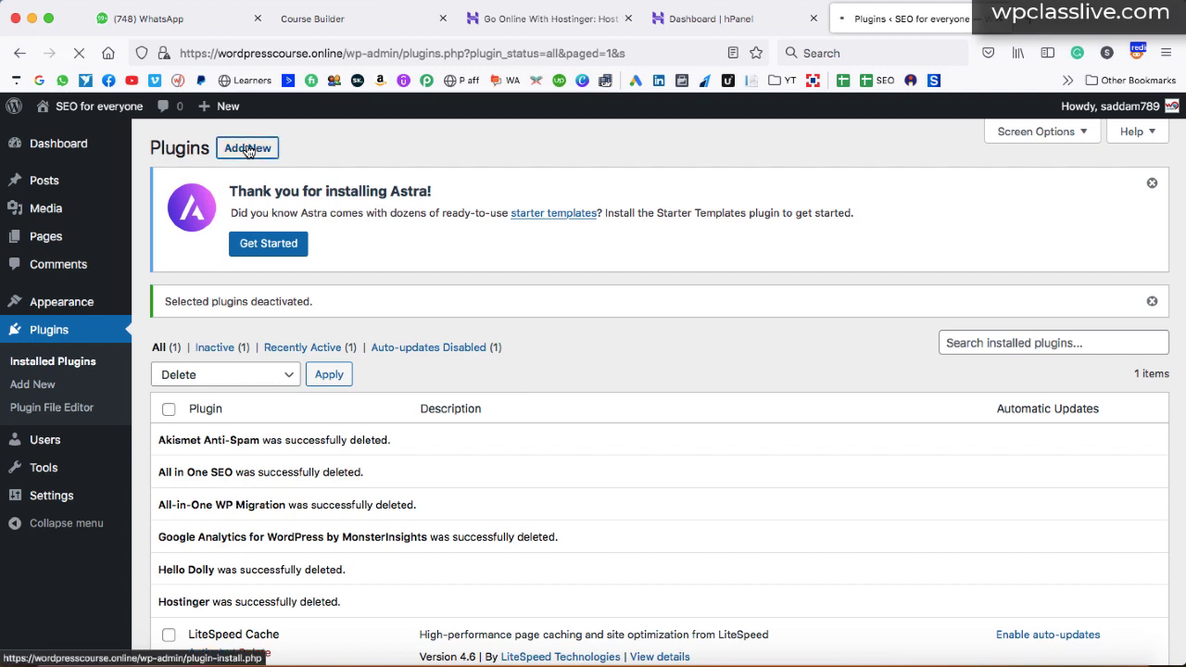
left_click(957, 307)
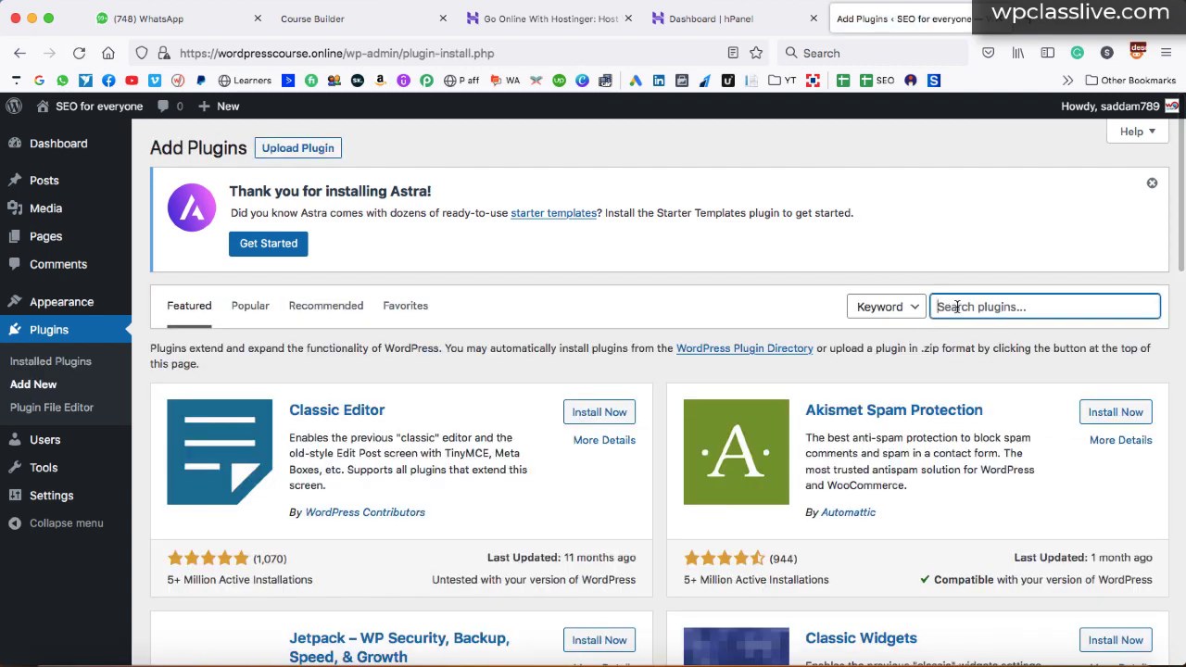
type("elementor")
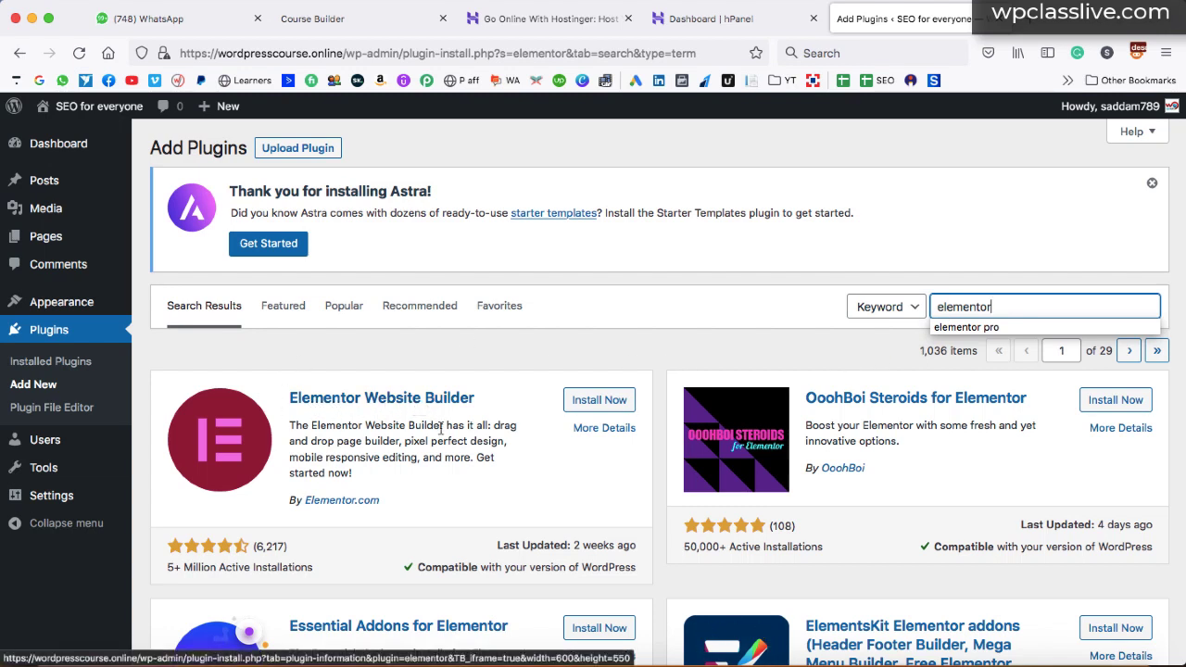
left_click(615, 403)
left_click(614, 402)
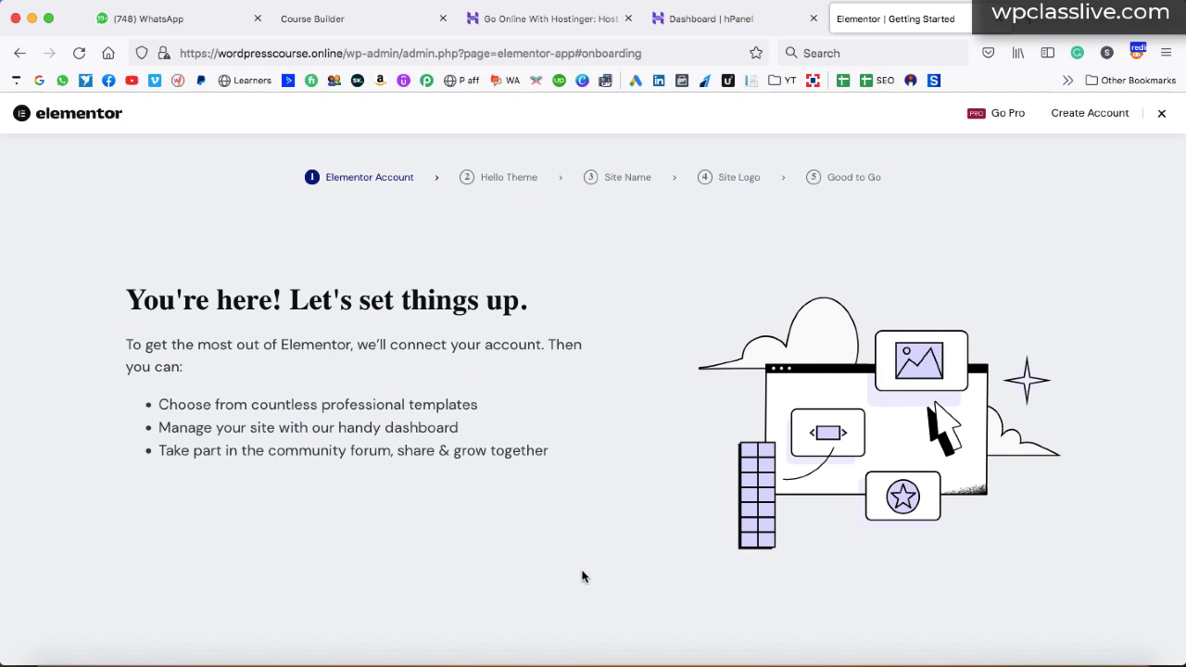
left_click(1162, 116)
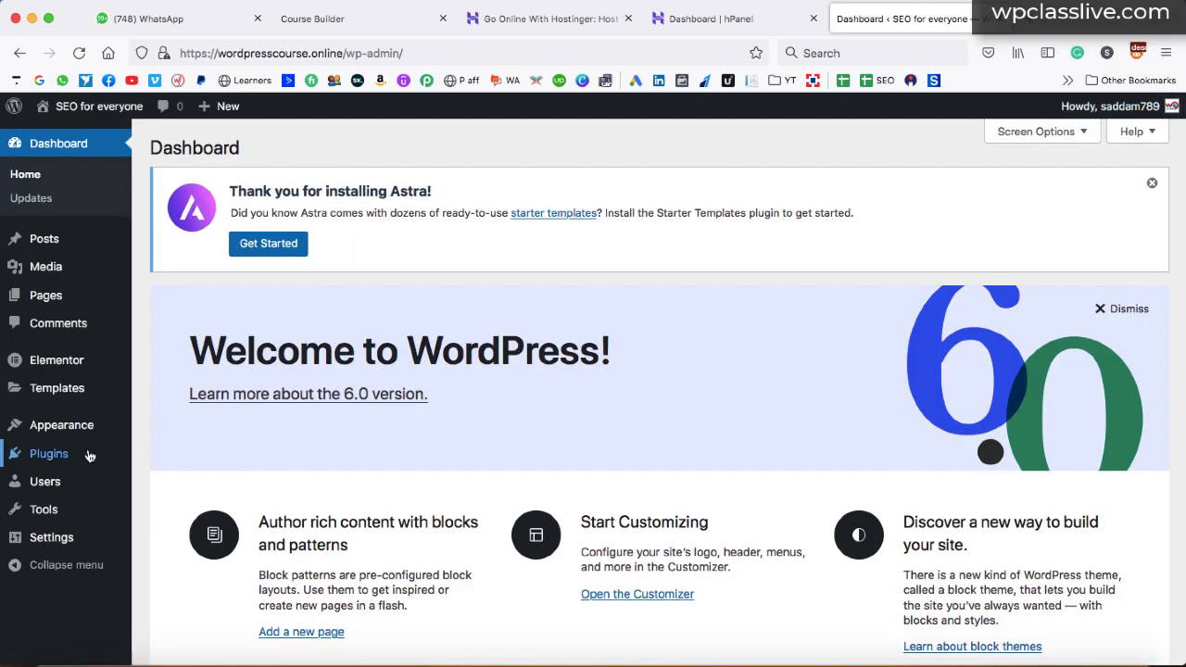
mouse_move(71, 456)
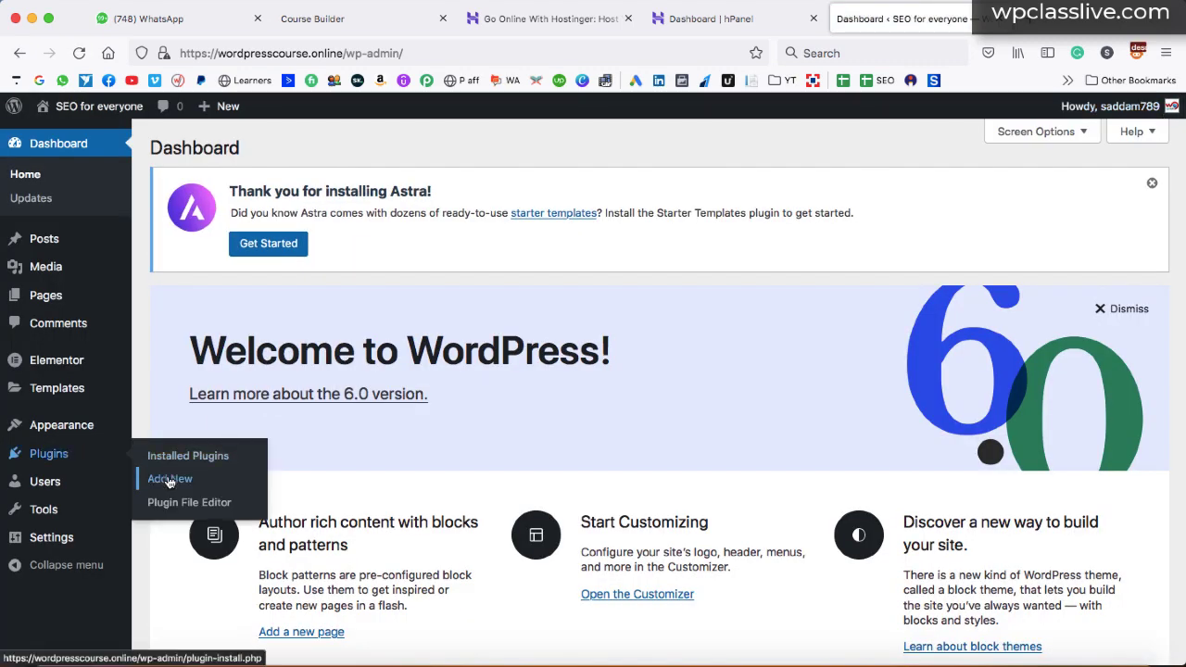
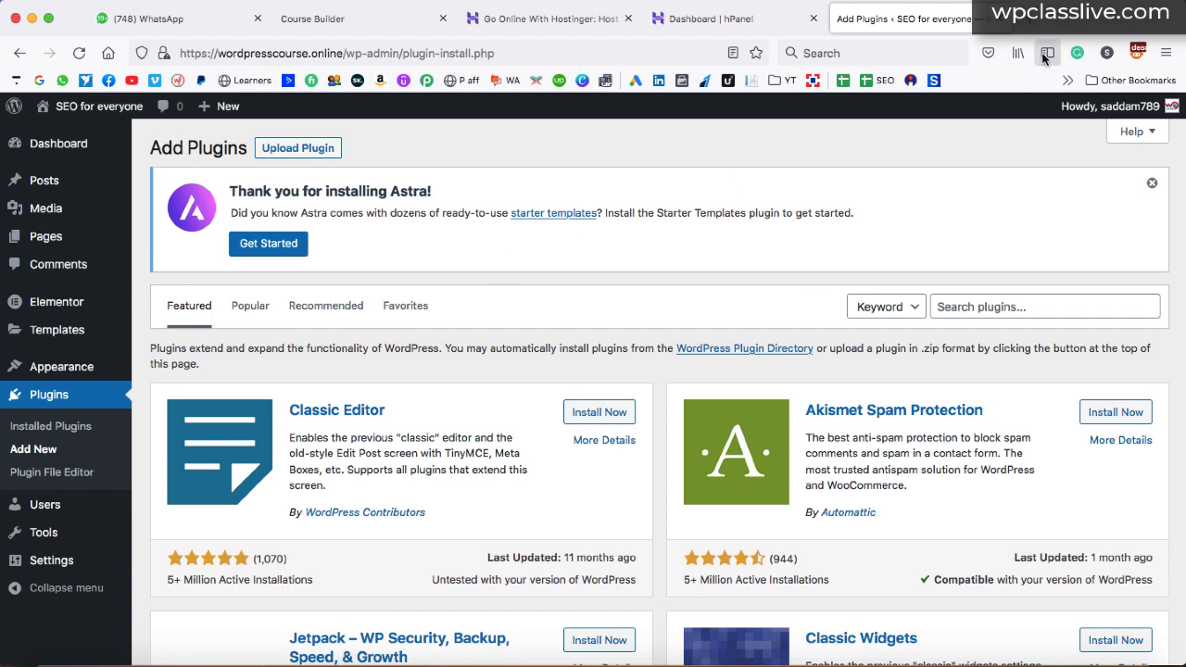
Step: Open a new browser tab and load the Elementor homepage
left_click(1031, 25)
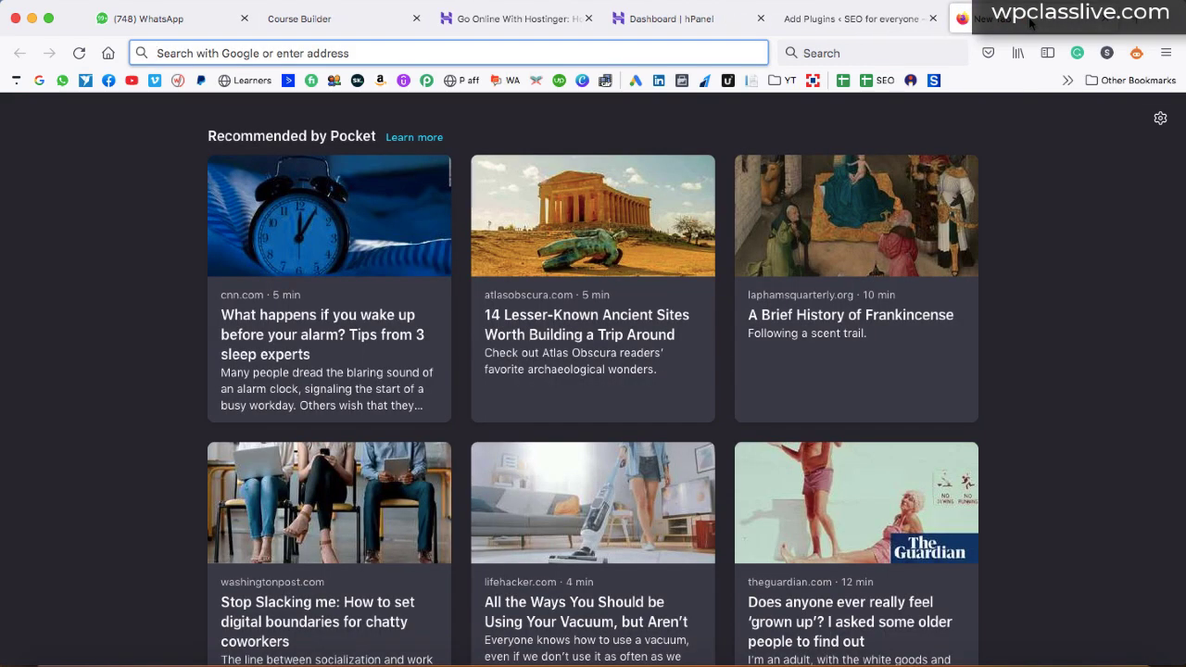
type("elementor.com/")
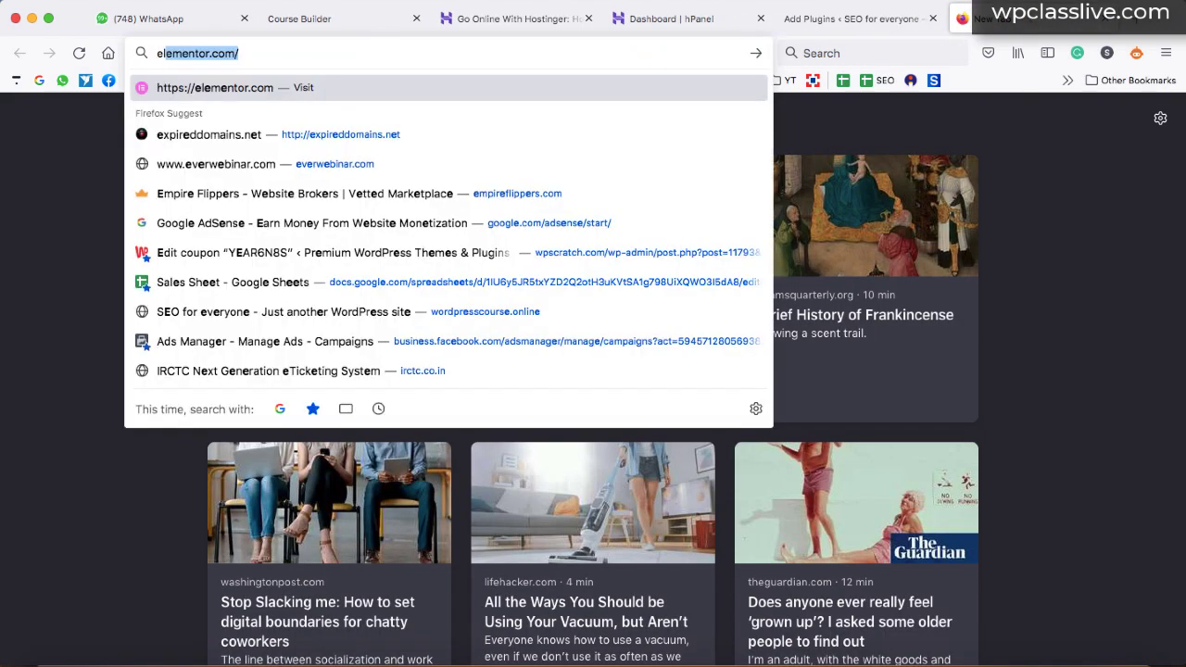
key("Return")
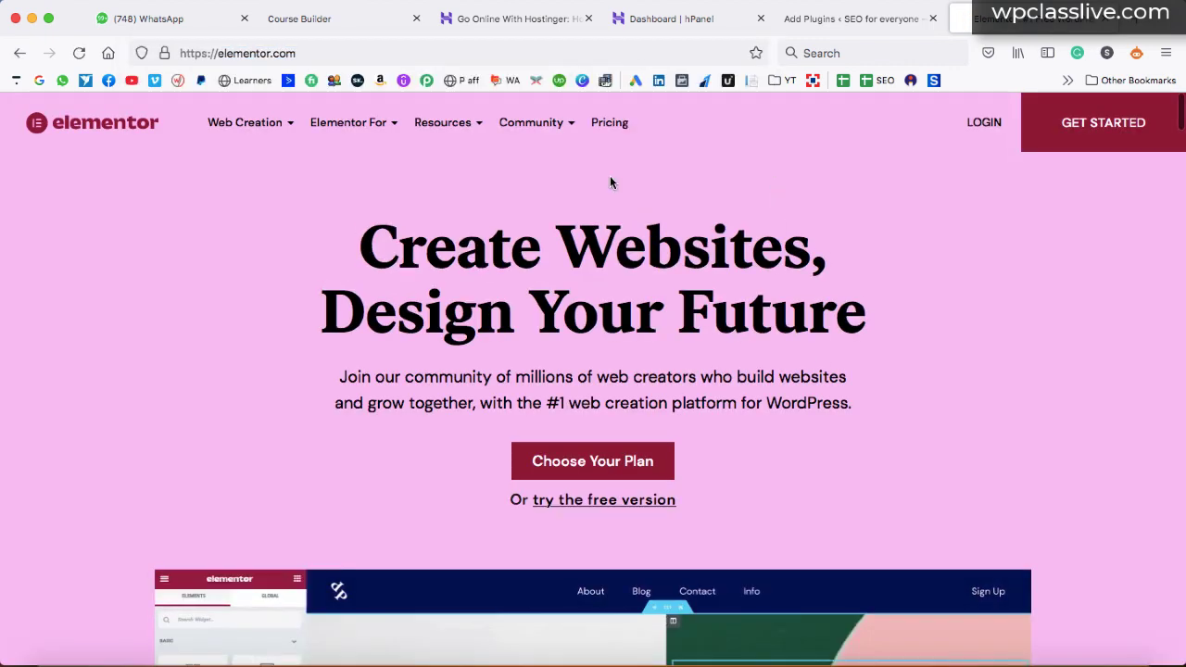
Step: View Elementor's plugin-only Website Builder plans, priced USD 49 to 999 per year
left_click(610, 126)
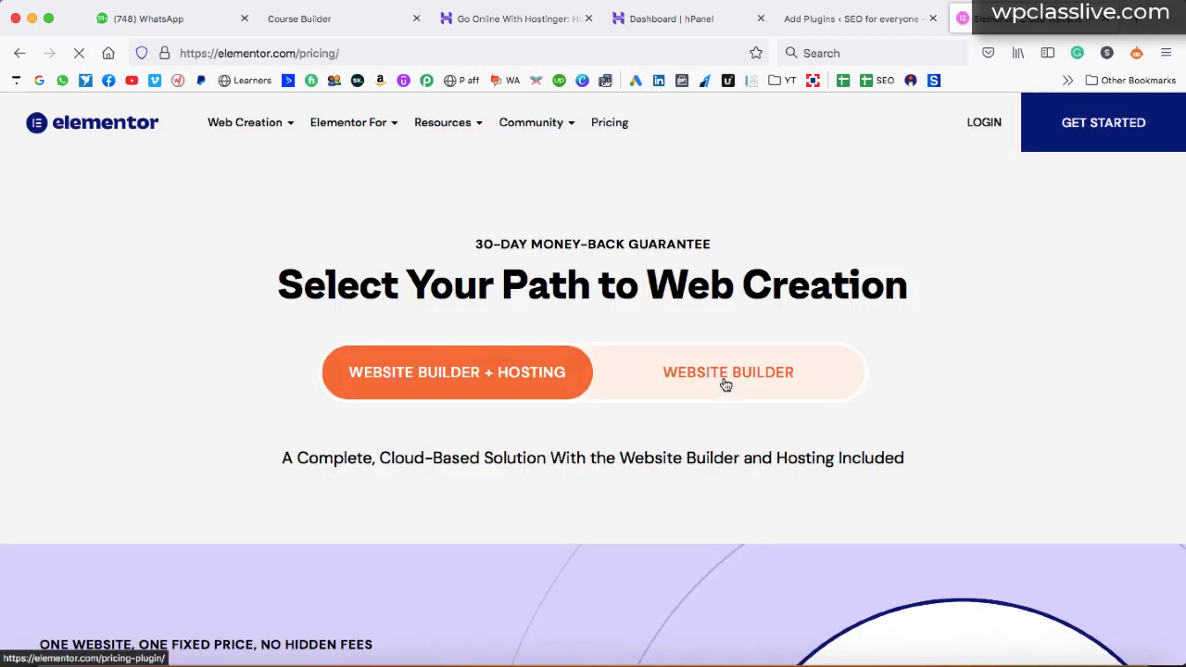
left_click(723, 378)
scroll(723, 378, "down", 5)
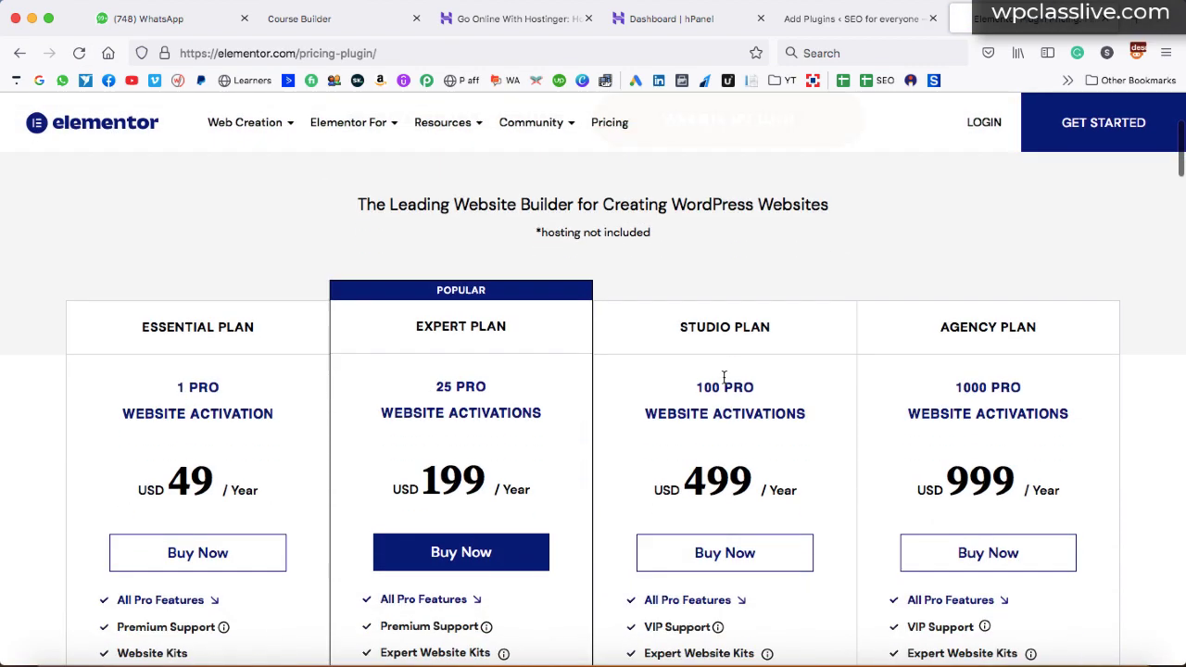
scroll(722, 383, "down", 1)
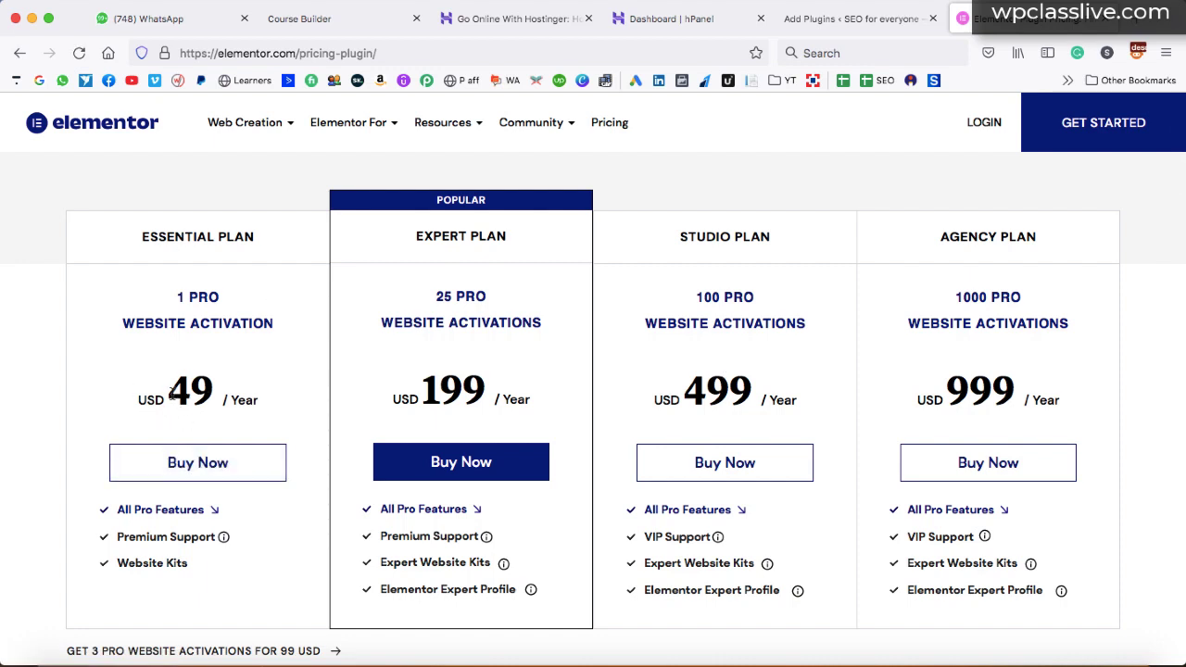
double_click(176, 390)
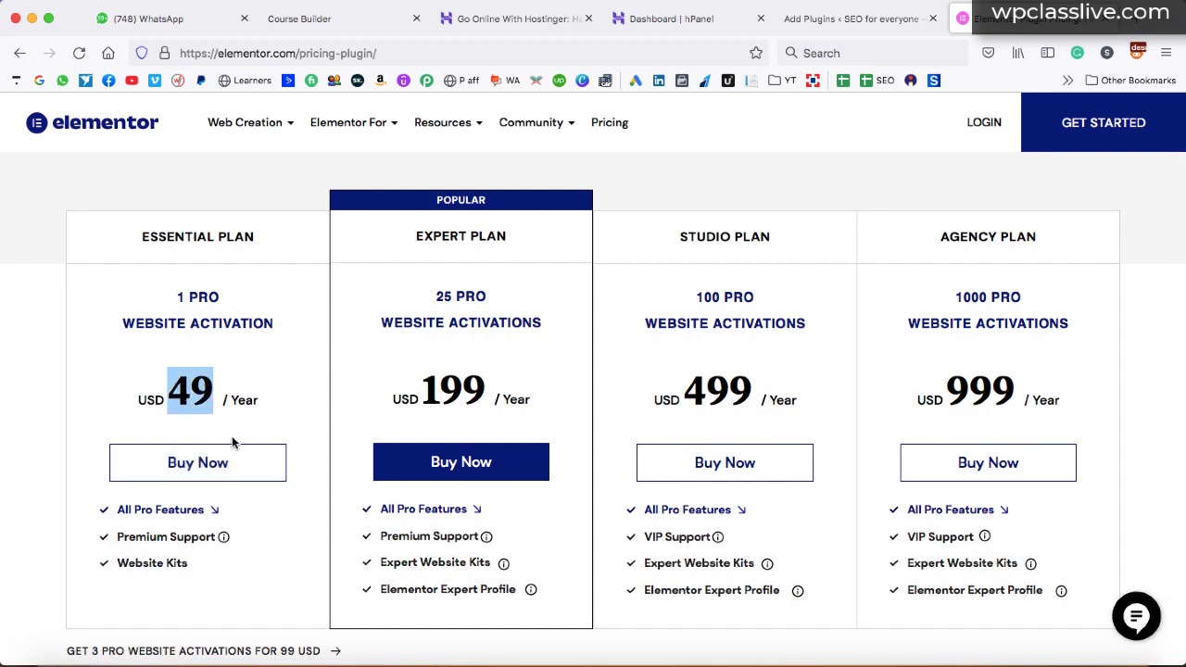
left_click(274, 392)
left_click(297, 53)
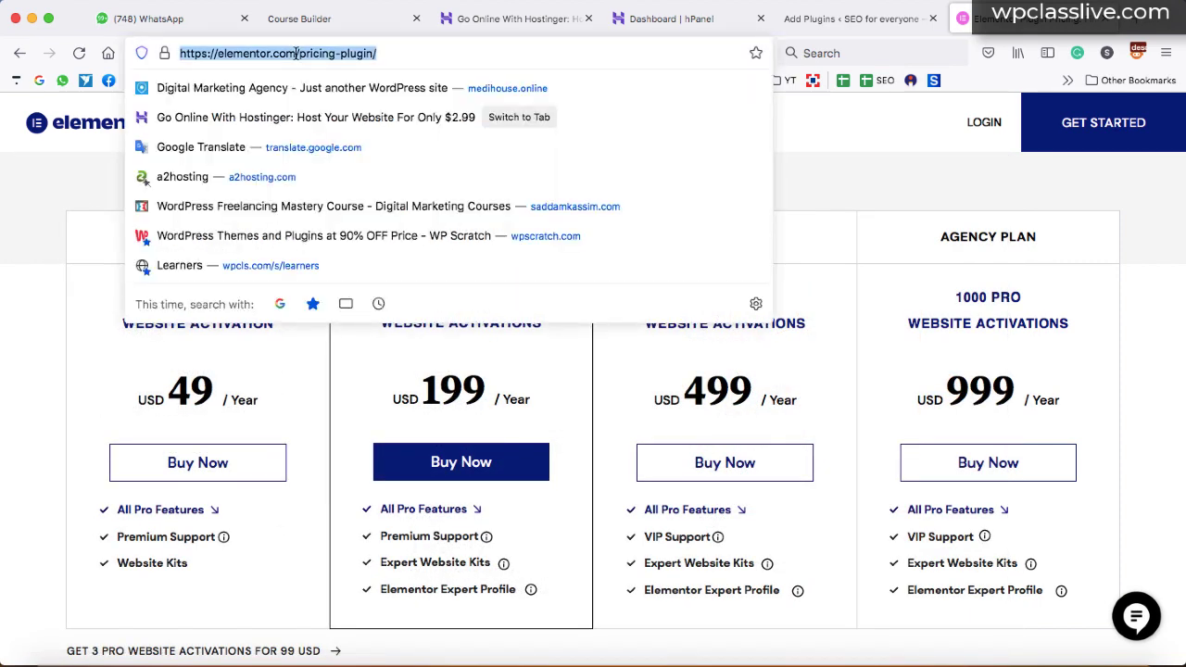
Step: Go to wpscratch.com, search 'elementor', and open the $10.00 Elementor Pro Page Builder product
type("wpscratch.com/")
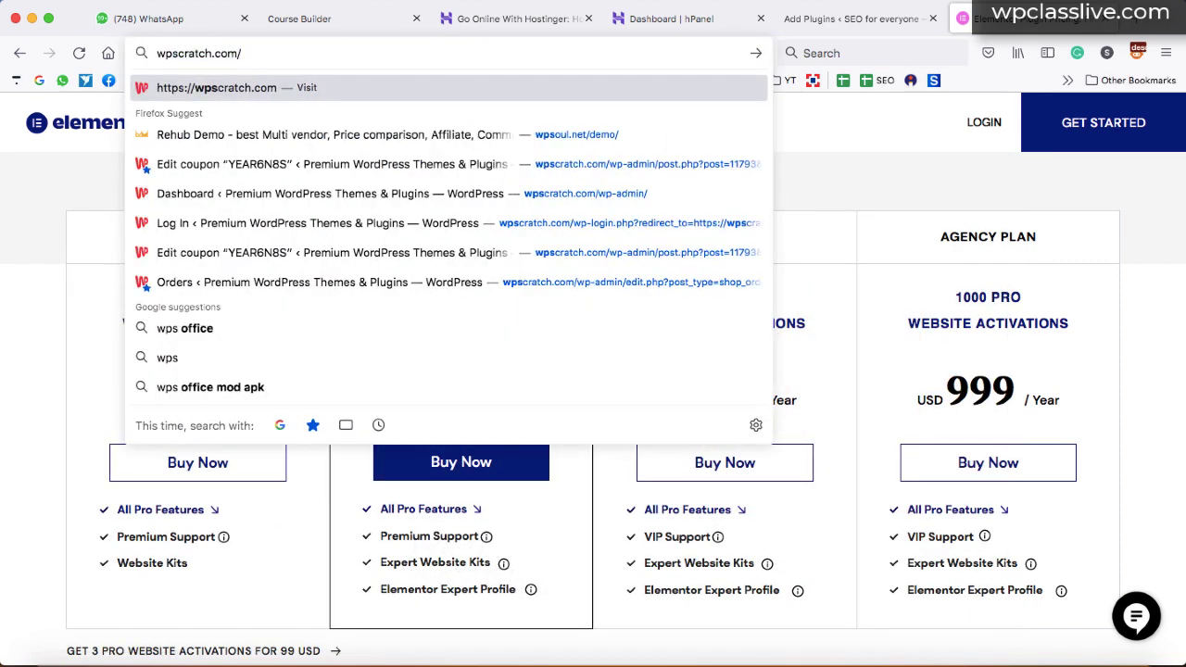
key("Return")
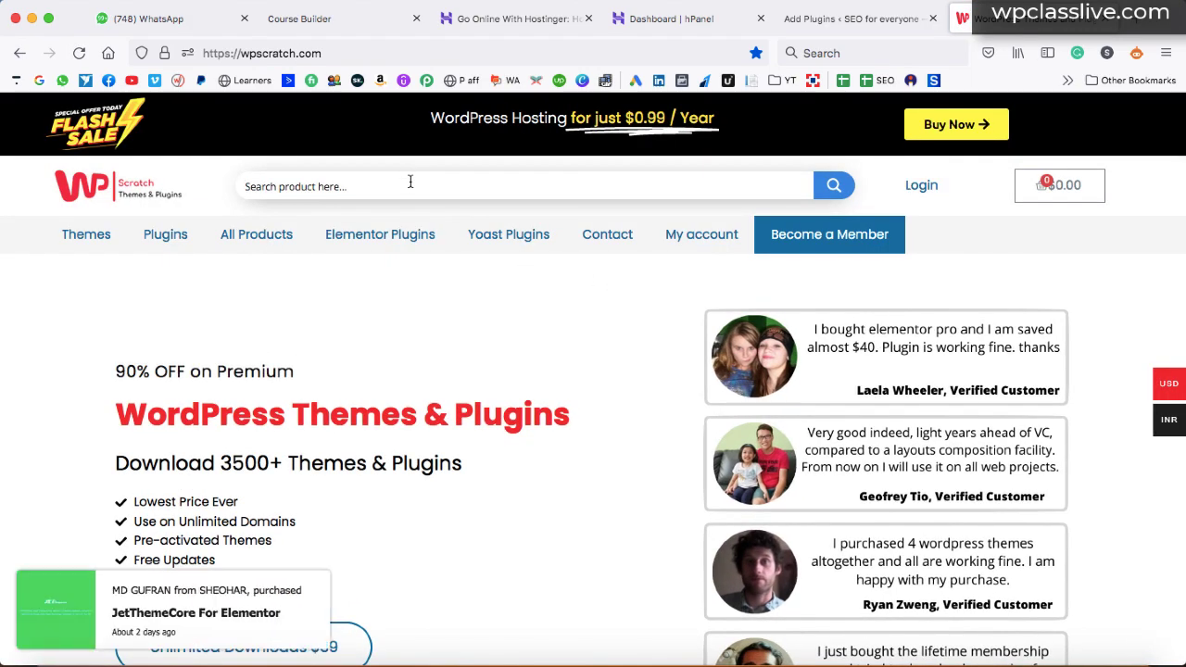
type("elementor")
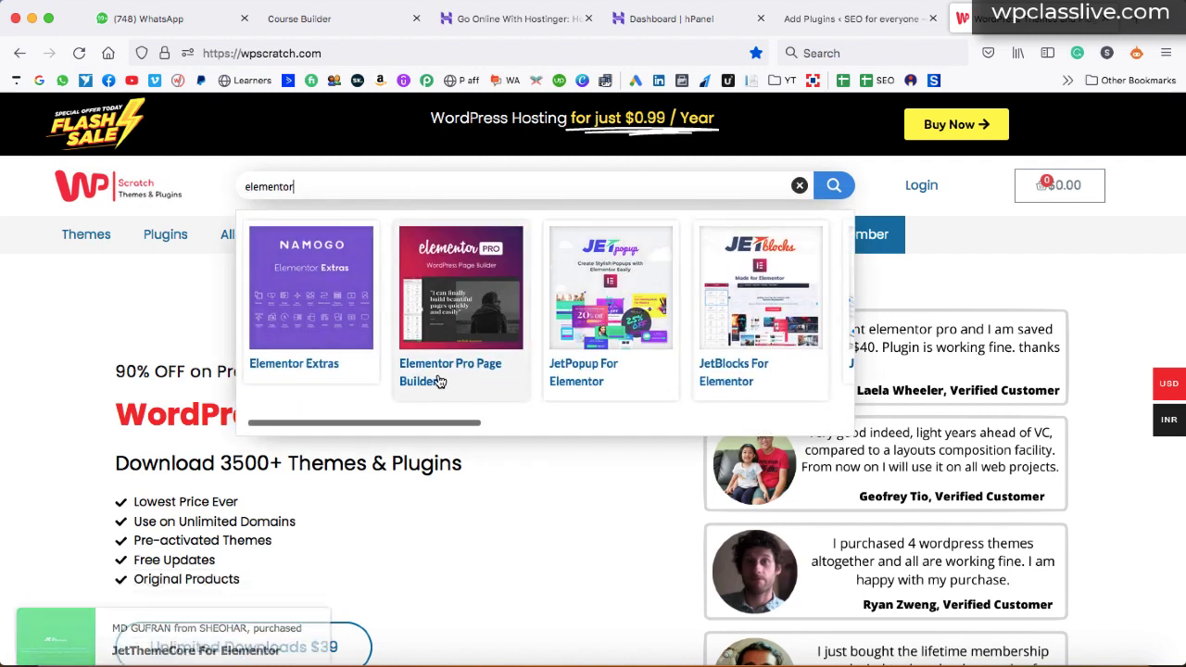
left_click(450, 367)
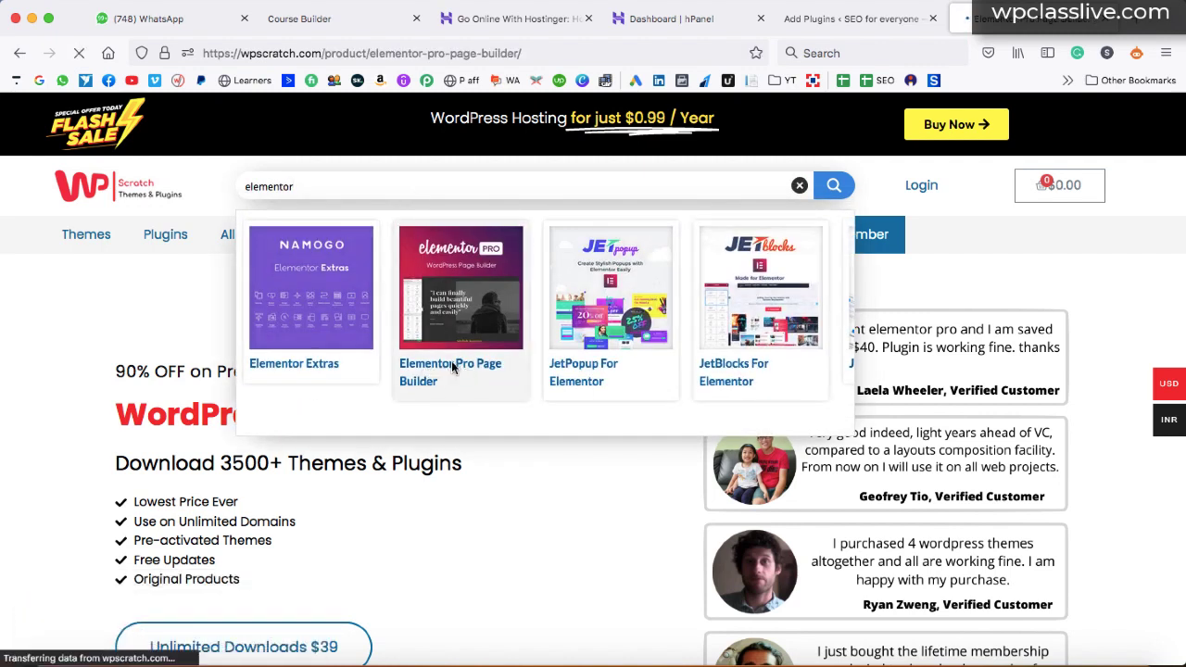
scroll(667, 445, "down", 2)
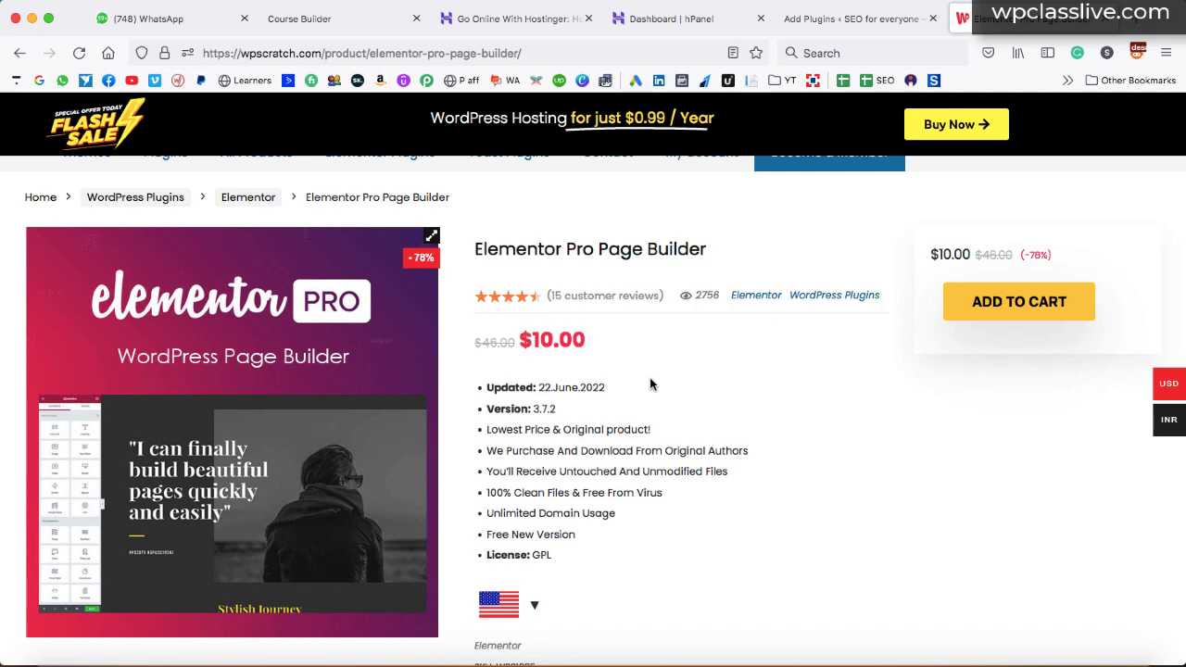
Step: Upload elementor-pro.zip as a plugin, install it and activate Elementor Pro 3.7.2
left_click(857, 20)
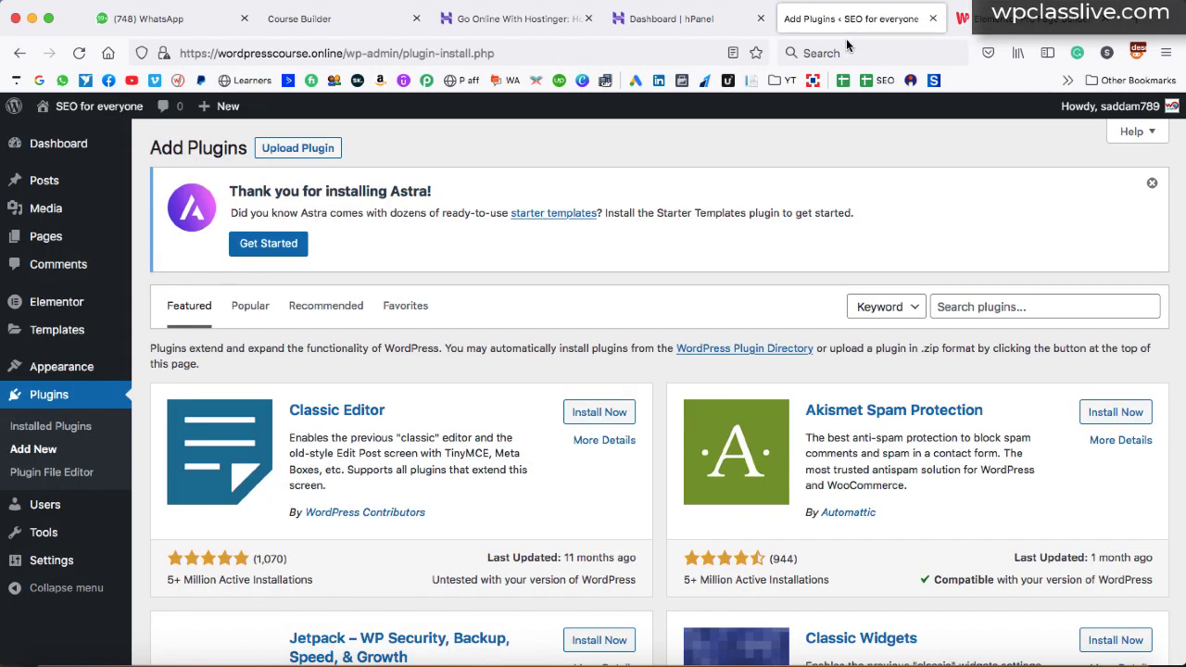
left_click(299, 155)
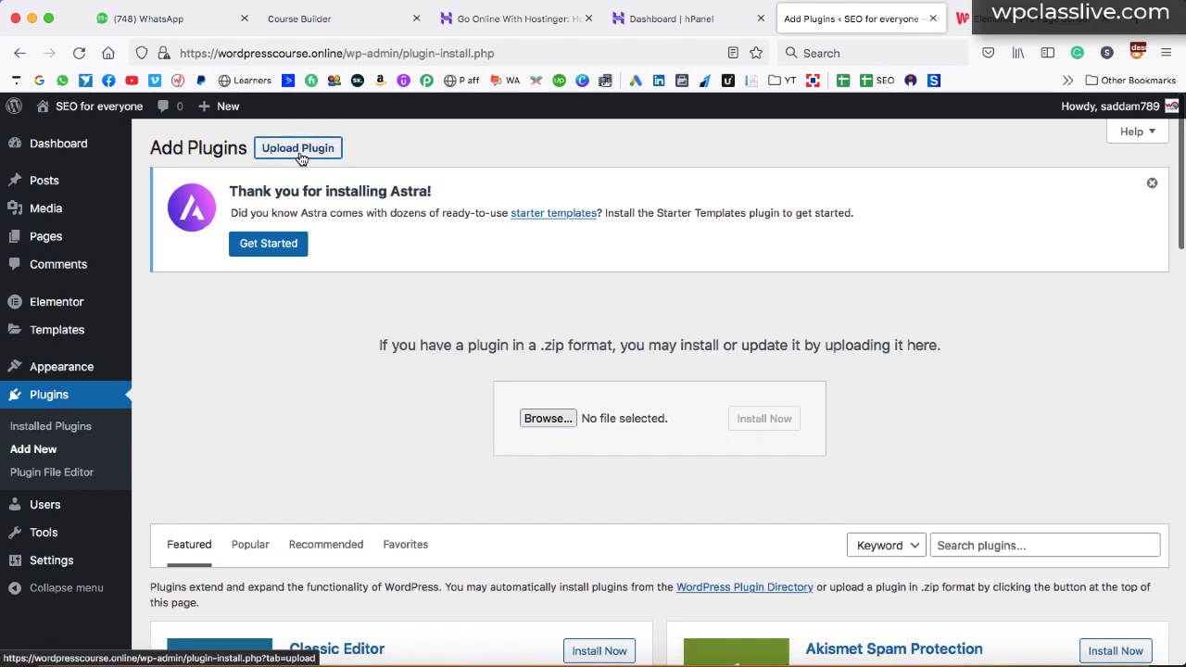
left_click(553, 417)
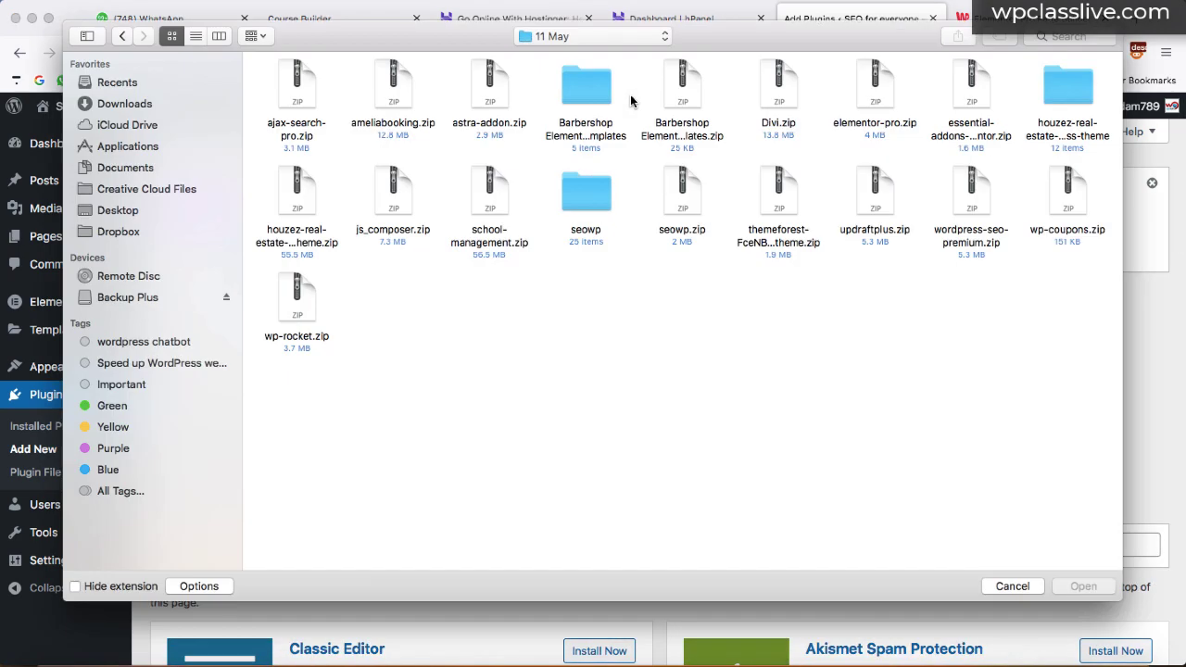
left_click(874, 96)
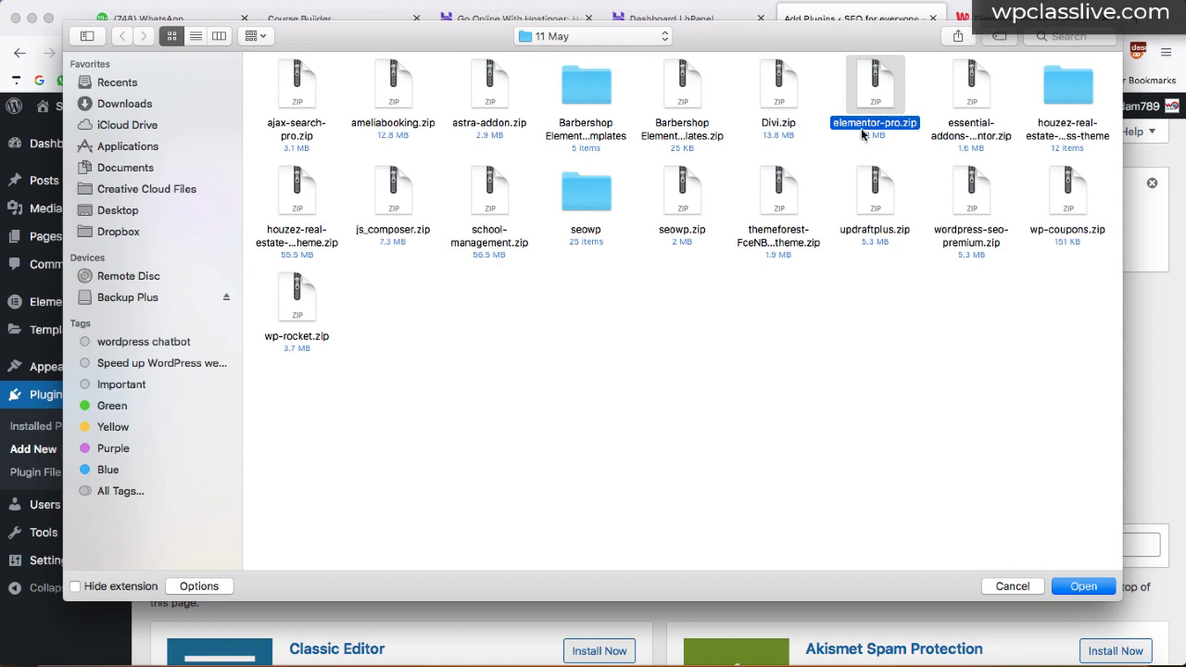
left_click(1084, 586)
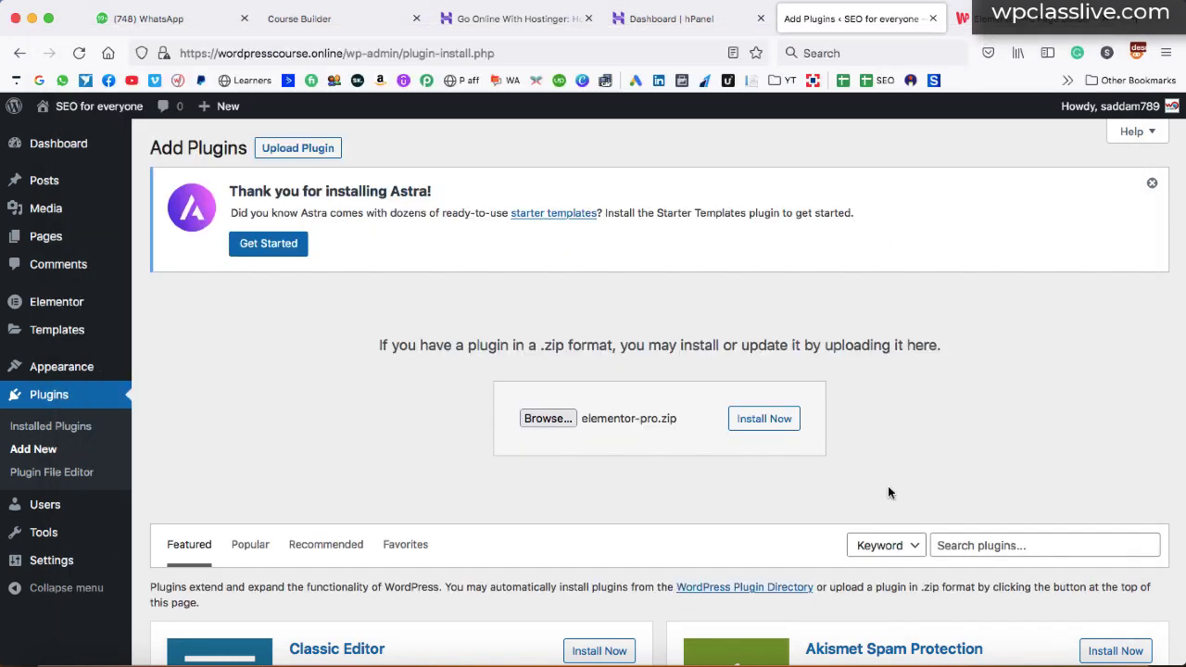
left_click(764, 420)
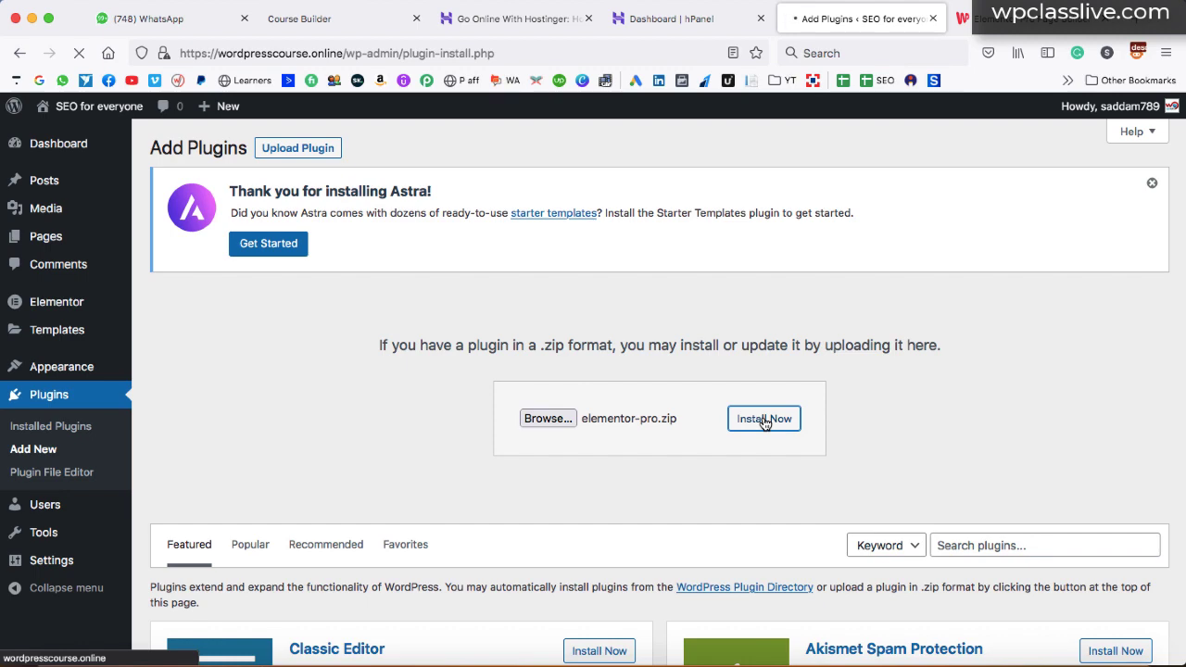
left_click(194, 429)
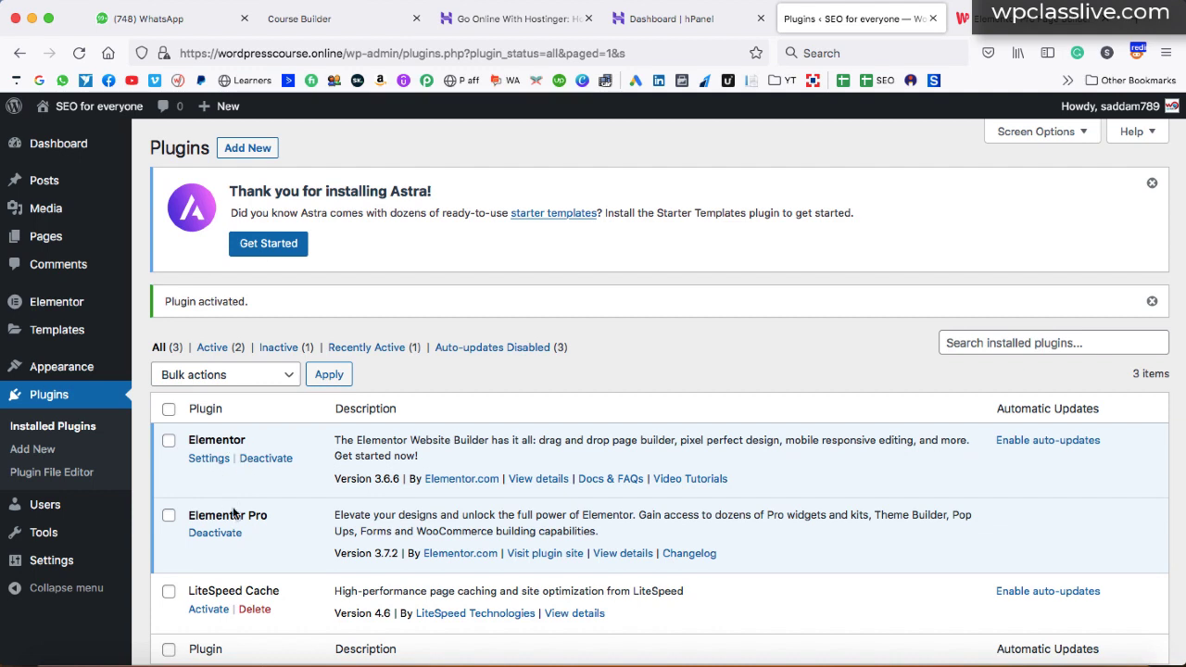
Step: Search for, install and activate the Disable Gutenberg plugin
left_click(249, 152)
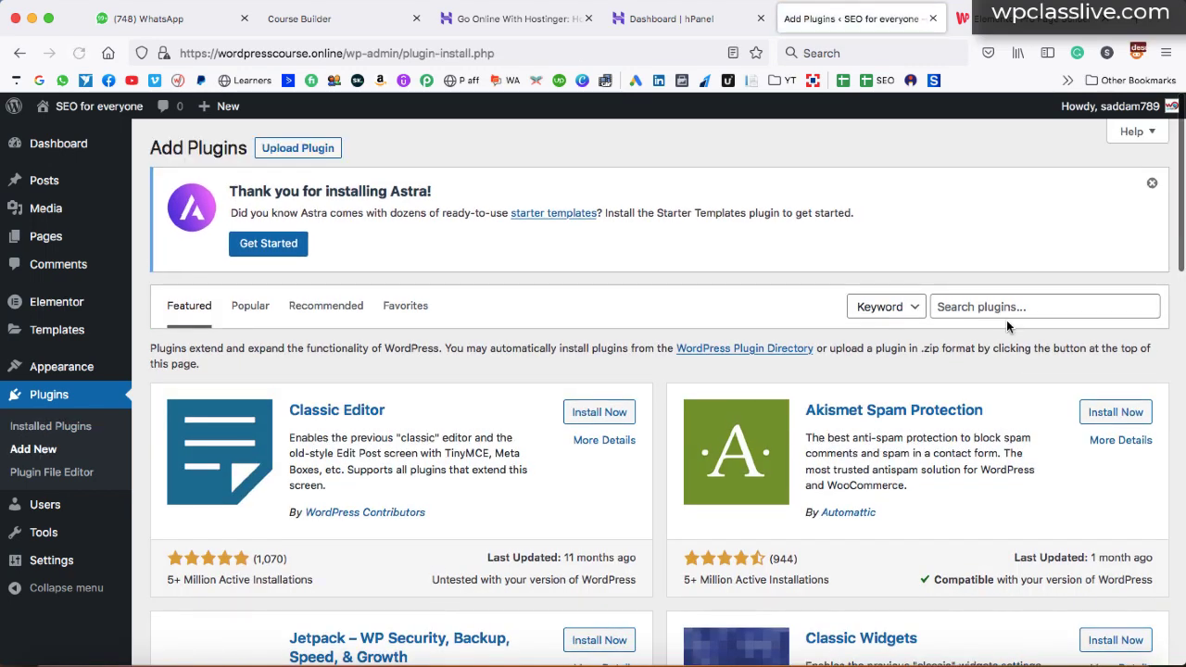
left_click(998, 306)
type("disabl")
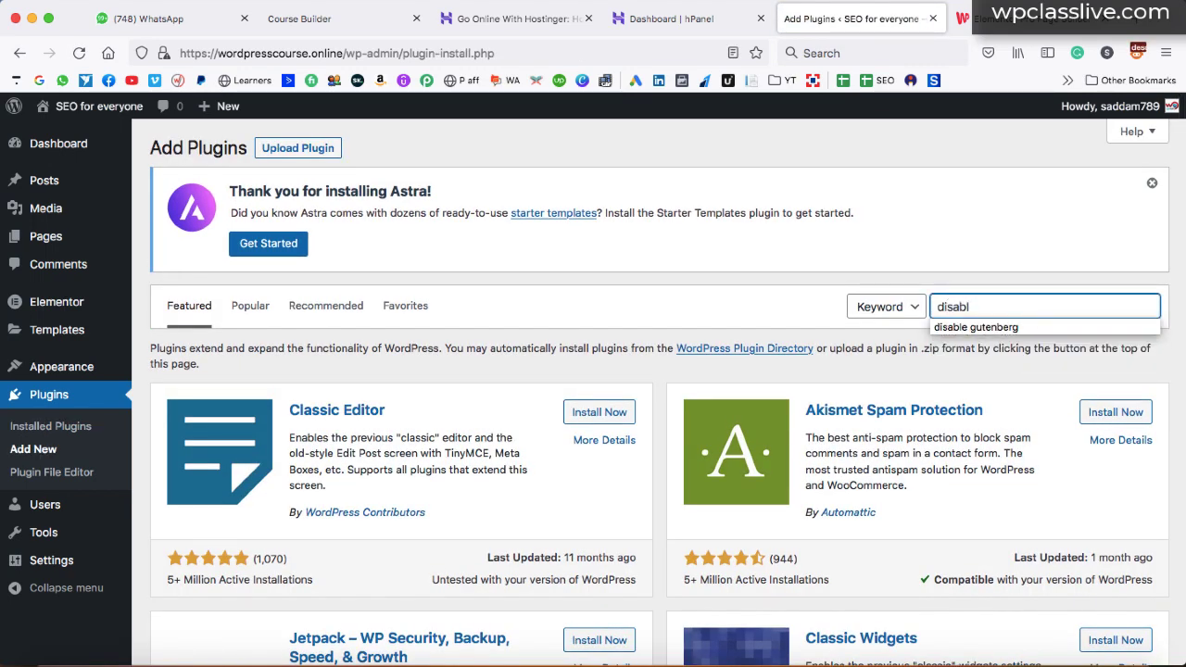
type("e")
key("Down")
key("Return")
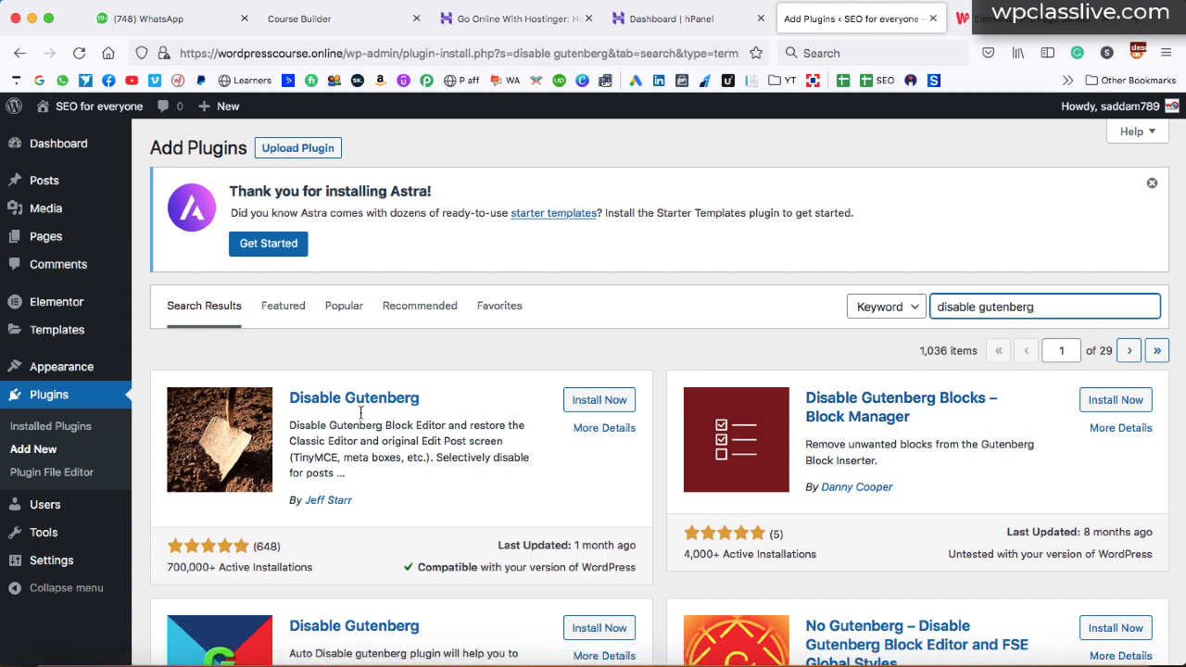
left_click(608, 399)
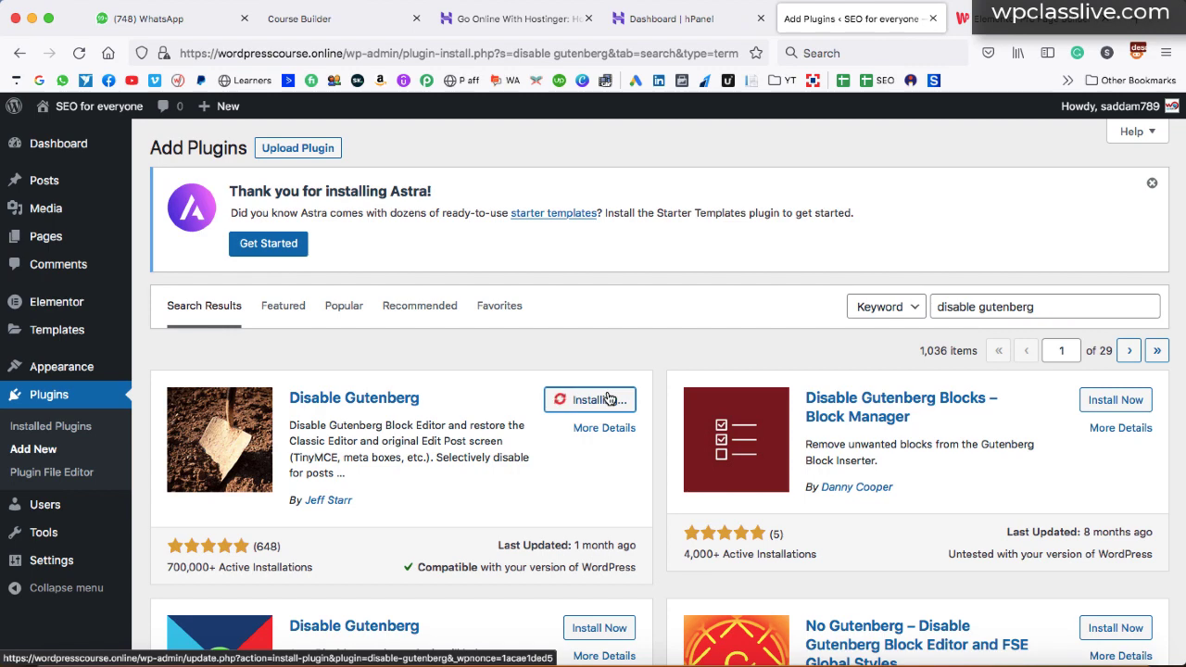
left_click(607, 399)
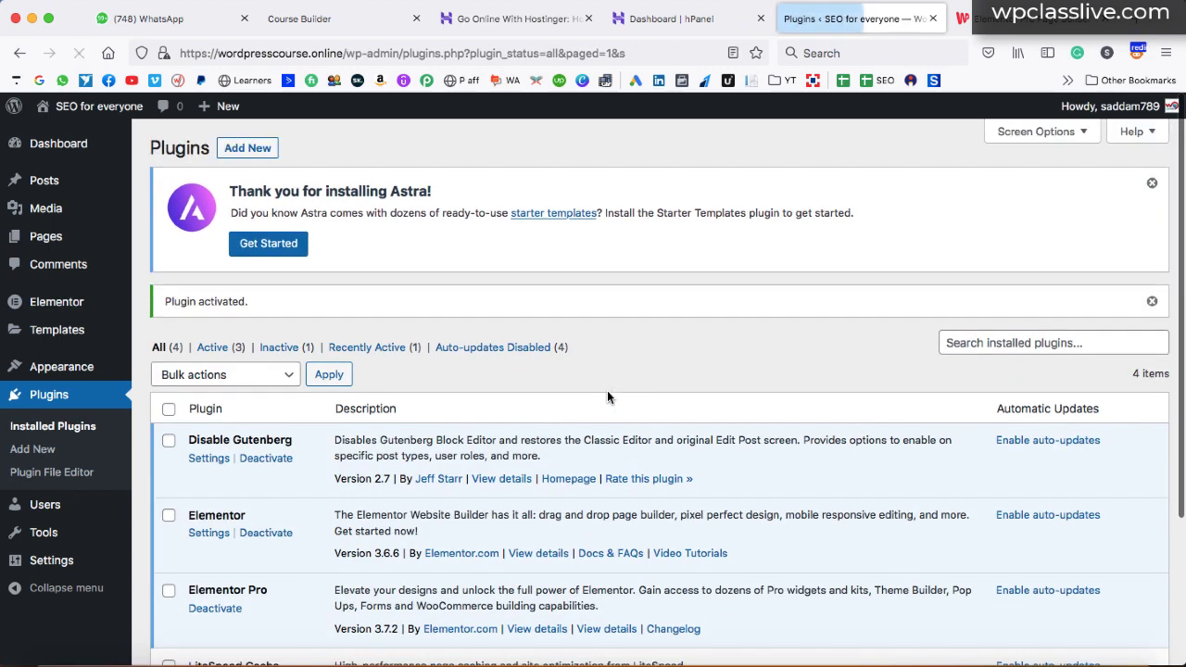
Step: Install and activate Widgets for Google Reviews, and activate LiteSpeed Cache
left_click(247, 150)
type("wid")
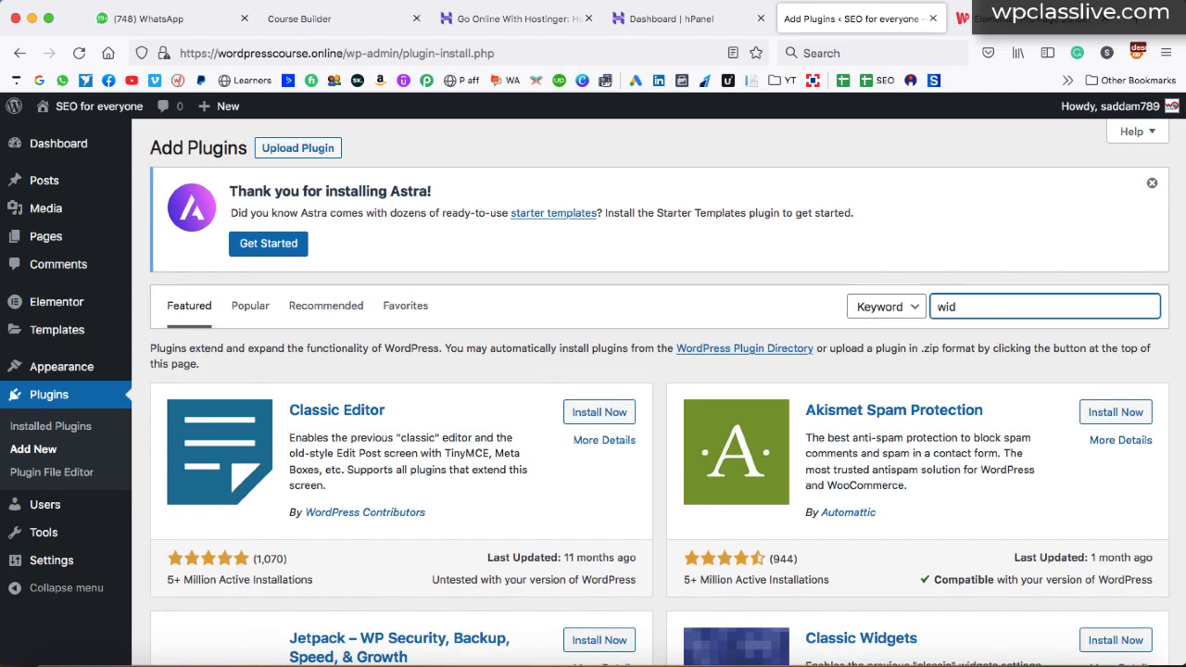
type("gets for google reviews")
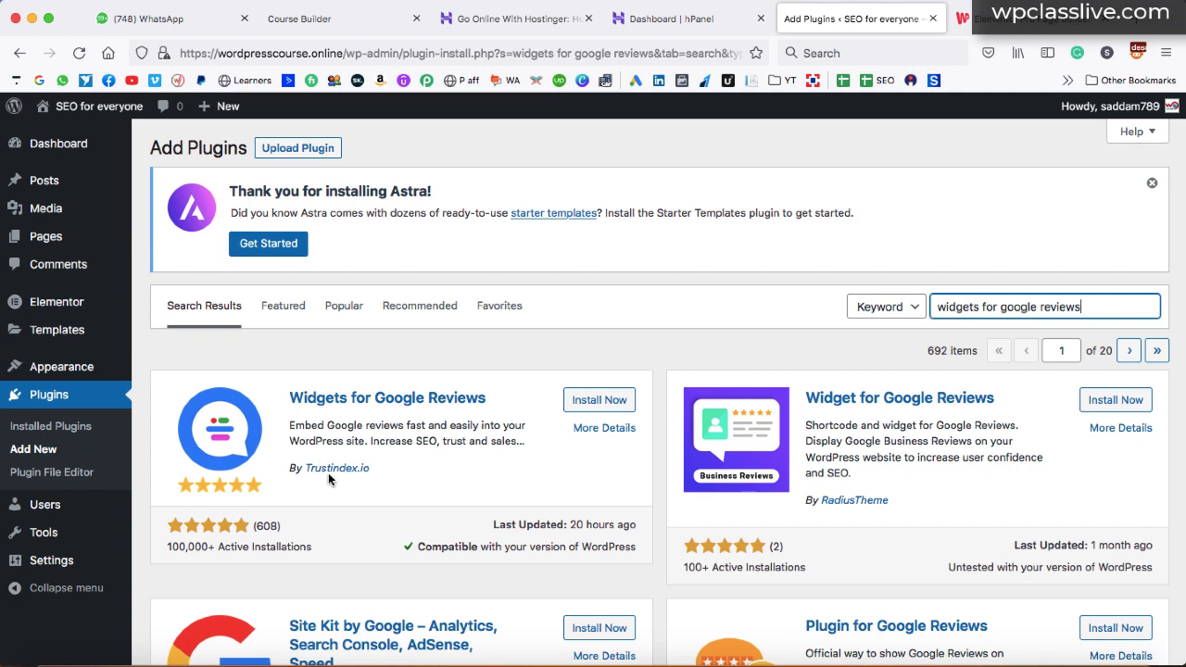
left_click(615, 400)
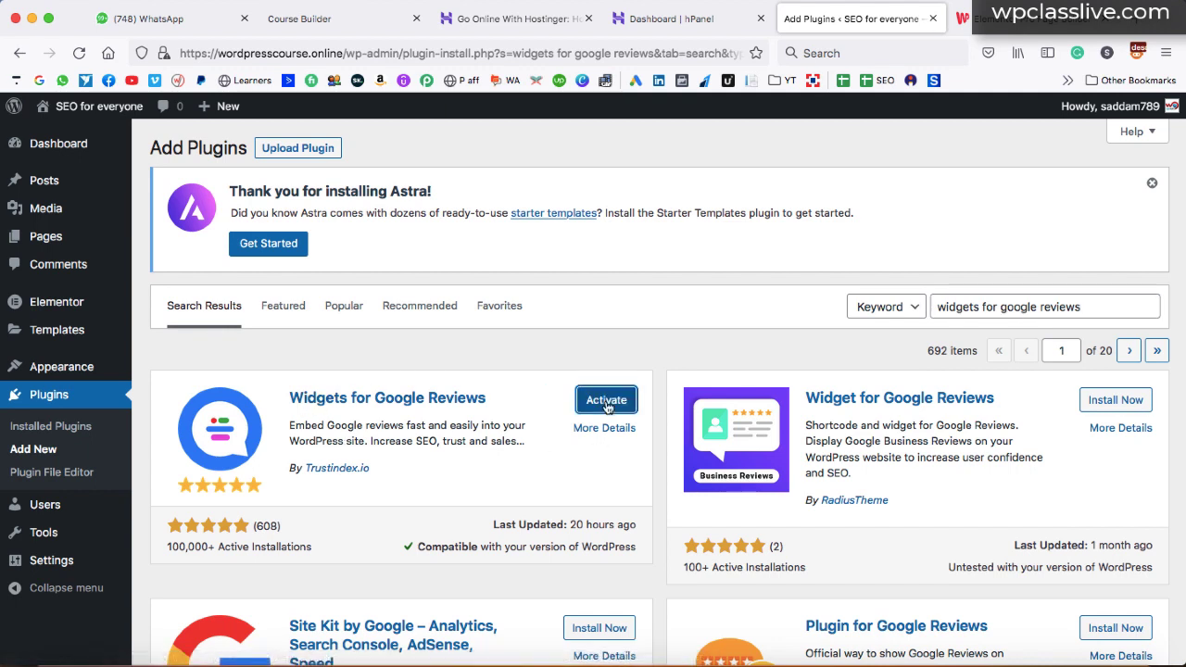
left_click(607, 406)
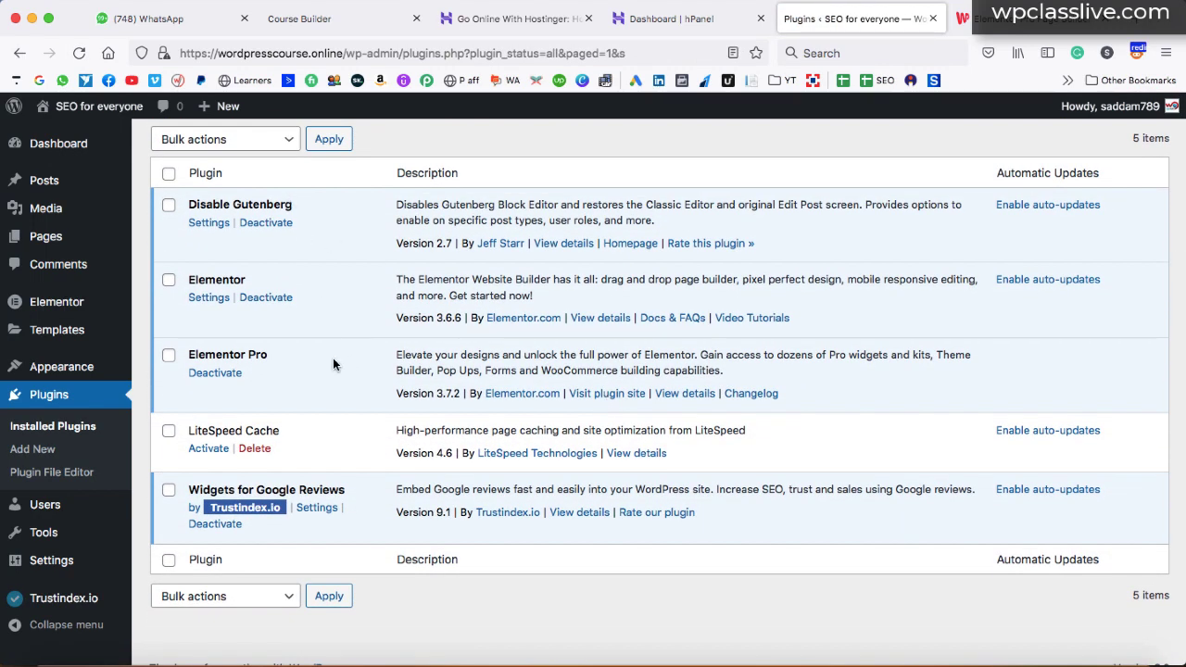
left_click(205, 450)
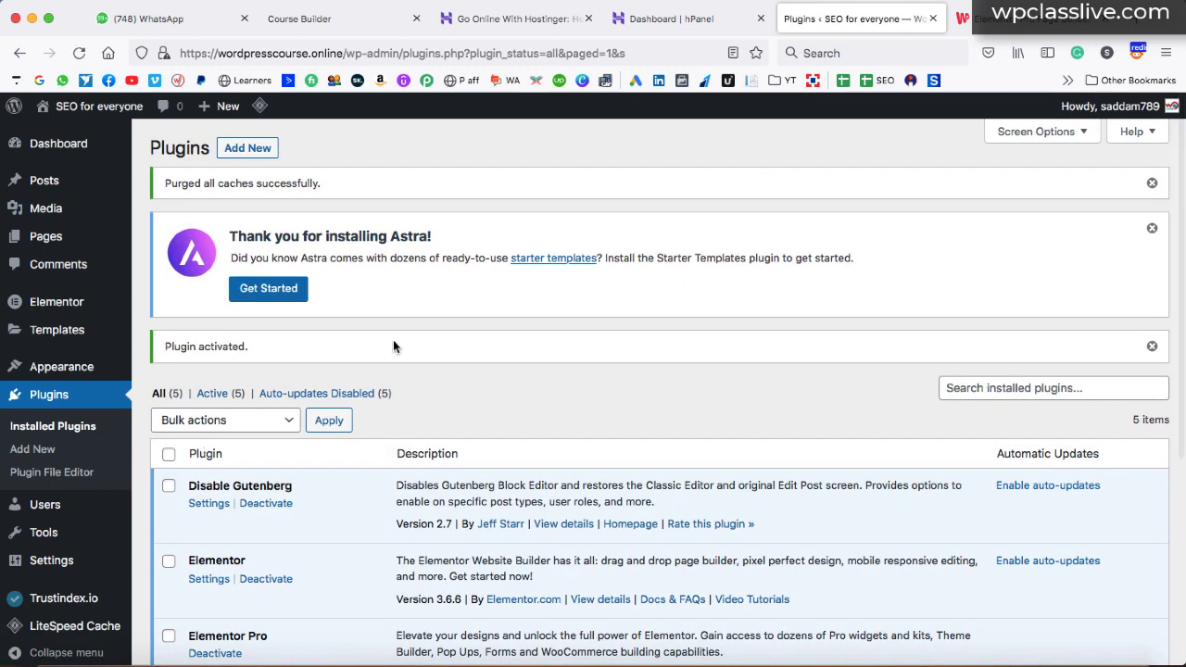
mouse_move(44, 239)
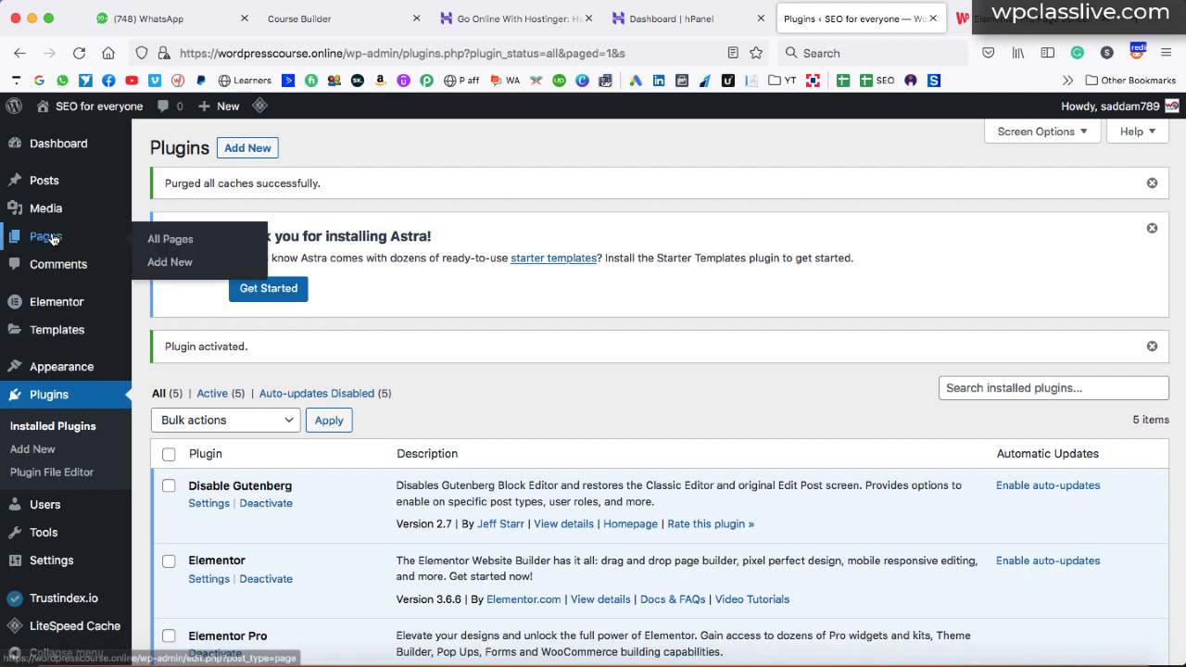
Step: Create a new page titled Home with No Sidebar and Full Width / Stretched layout
left_click(169, 265)
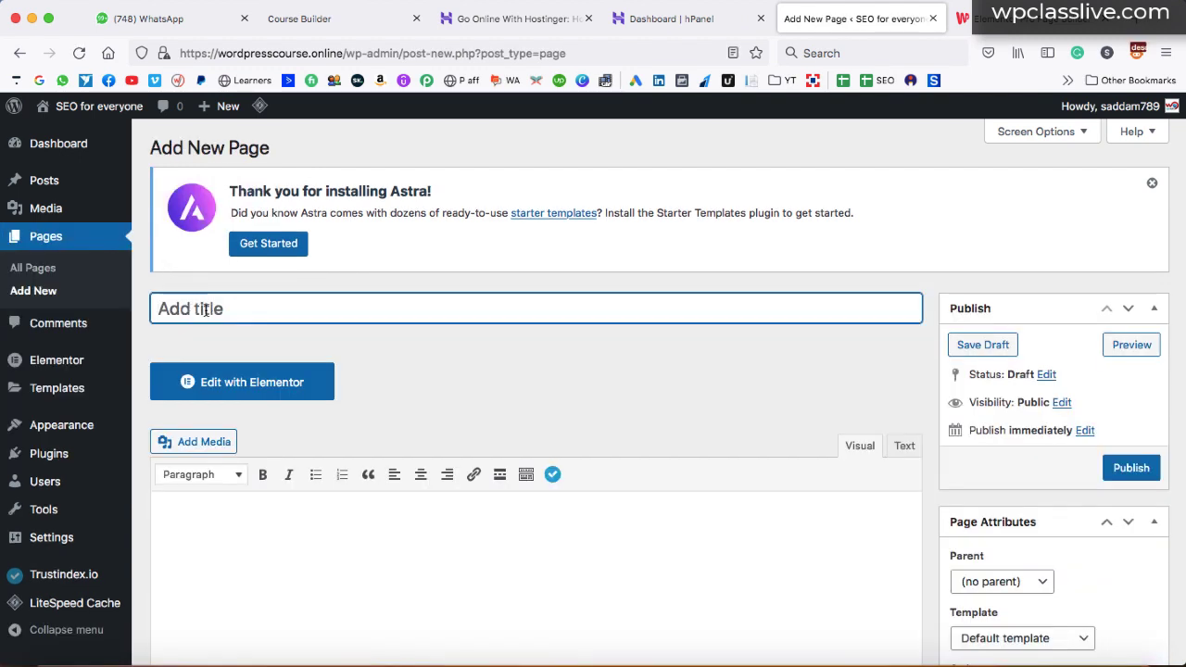
type("Home")
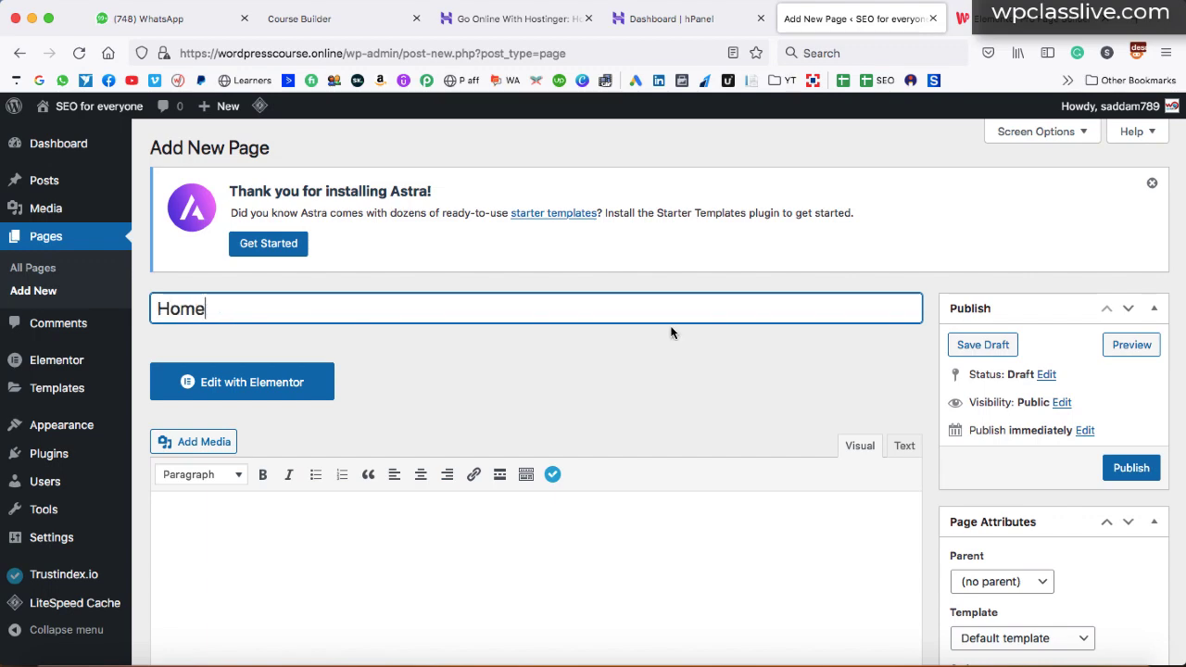
scroll(972, 469, "down", 5)
scroll(969, 469, "down", 4)
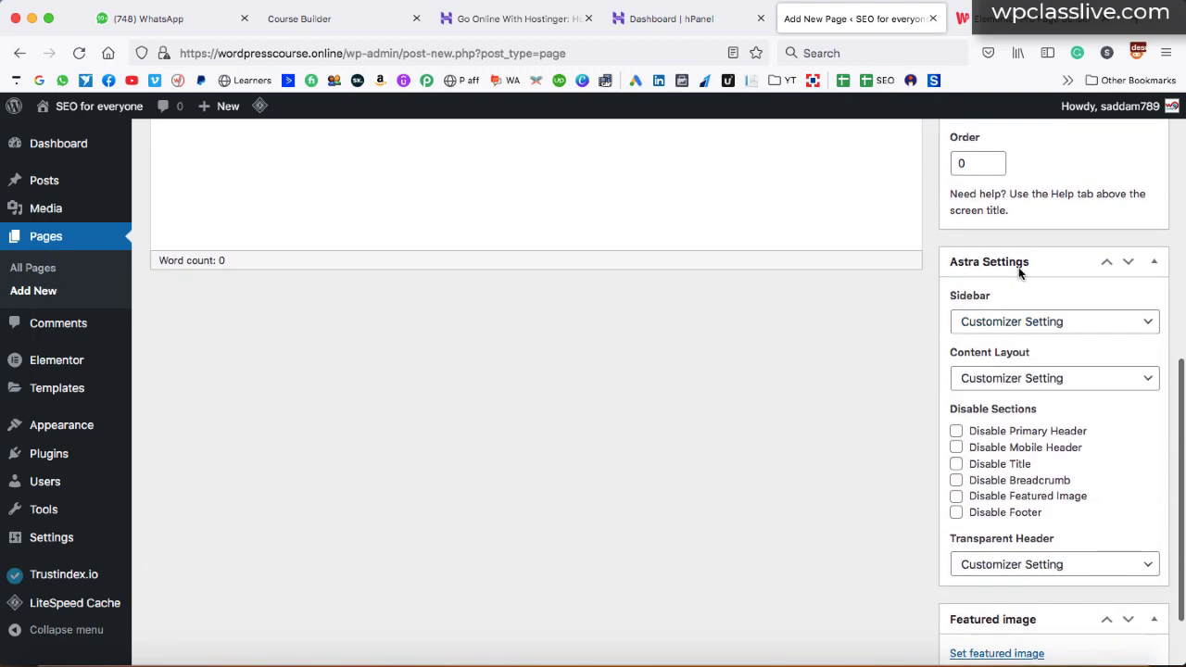
left_click(1005, 323)
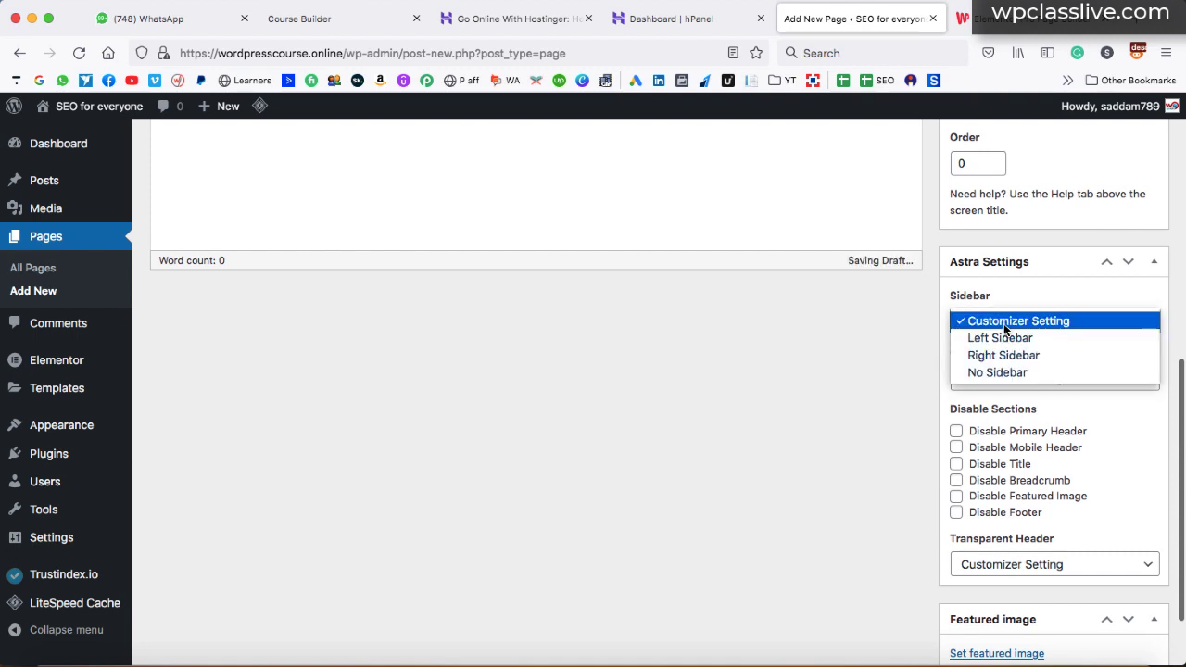
left_click(999, 371)
left_click(1009, 379)
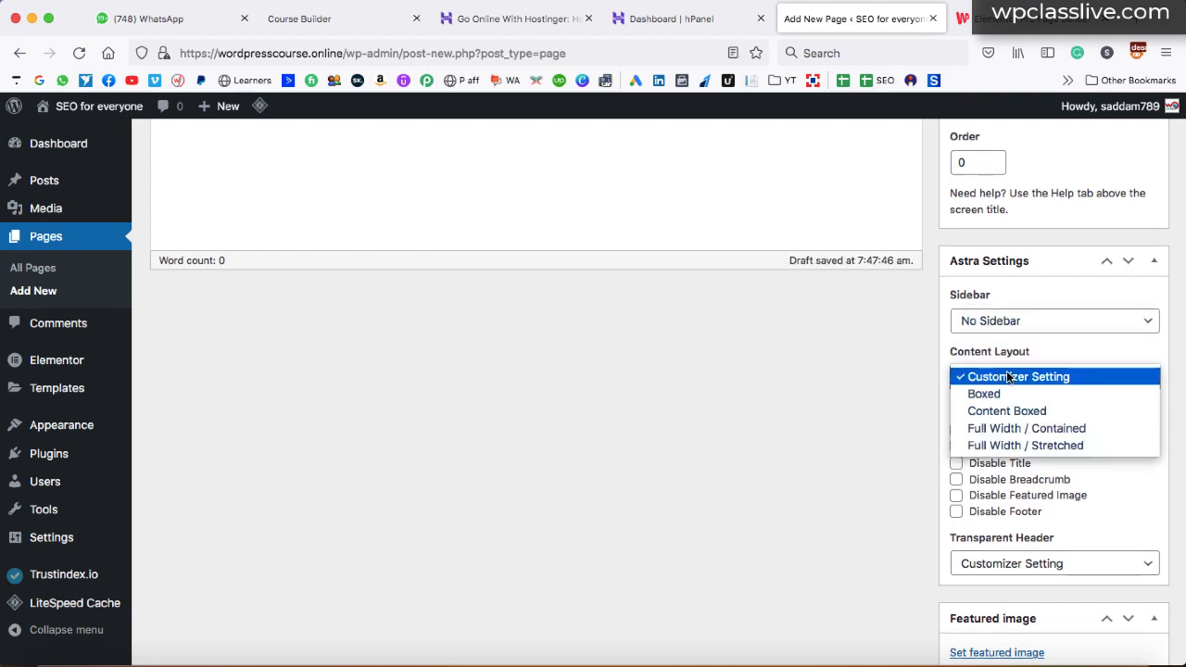
left_click(1008, 447)
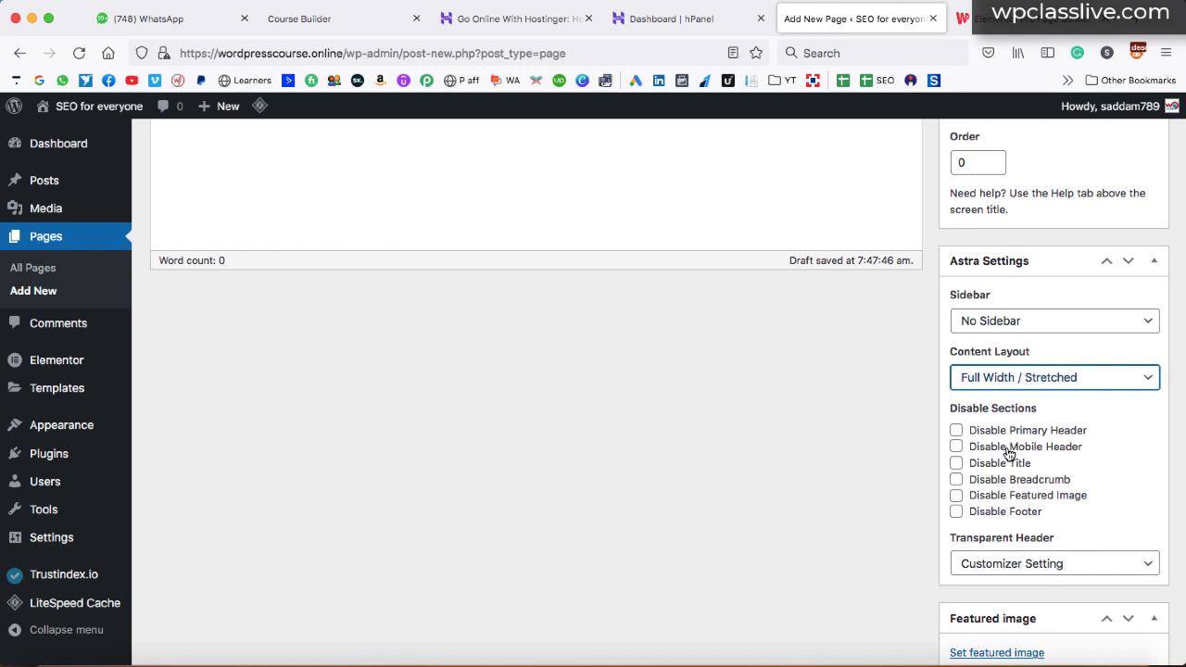
Step: Disable primary header, mobile header, title, breadcrumb, featured image and footer, then publish
left_click(955, 431)
left_click(956, 446)
left_click(955, 463)
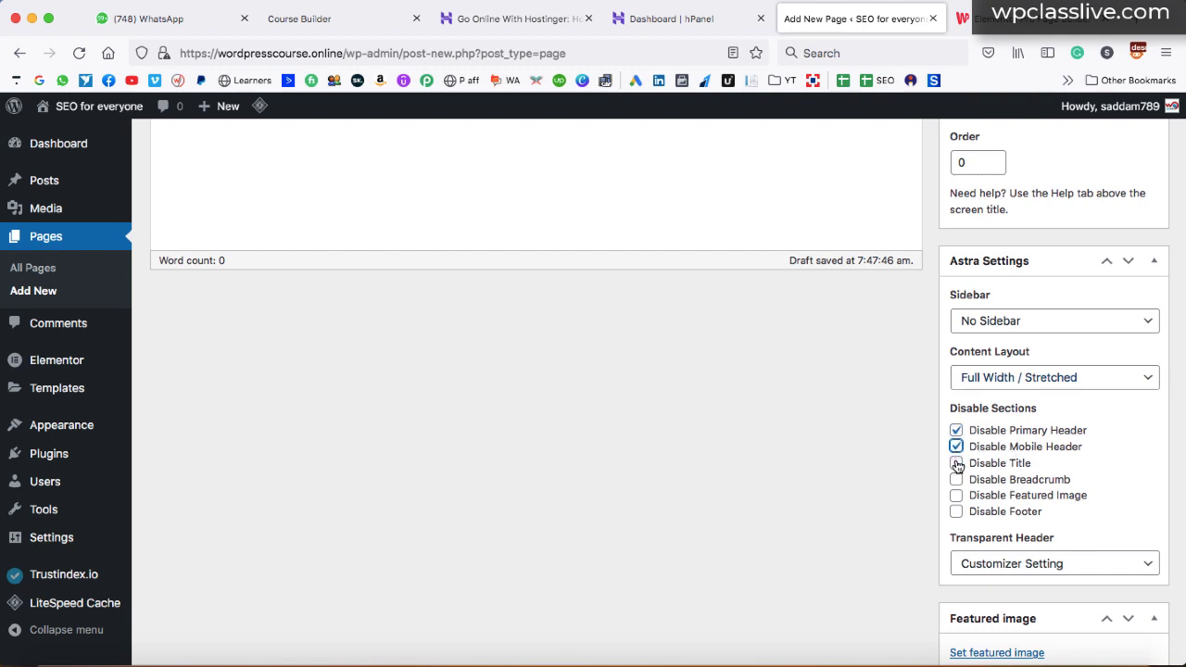
left_click(955, 479)
left_click(956, 495)
left_click(956, 513)
scroll(915, 447, "up", 10)
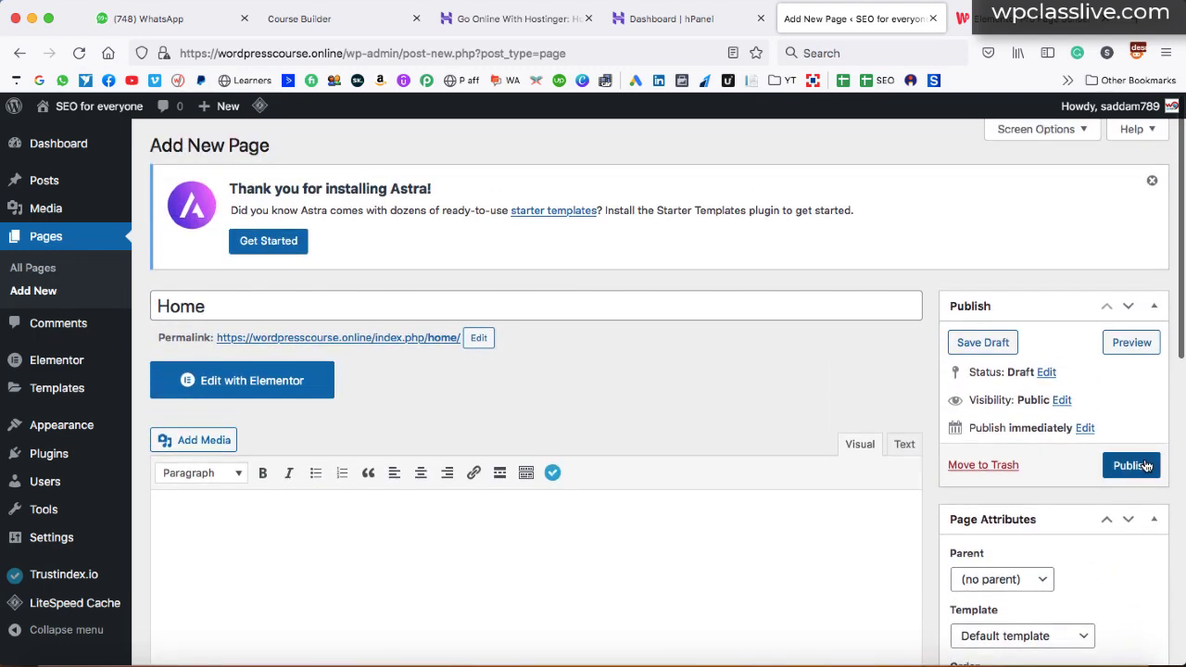
left_click(1132, 465)
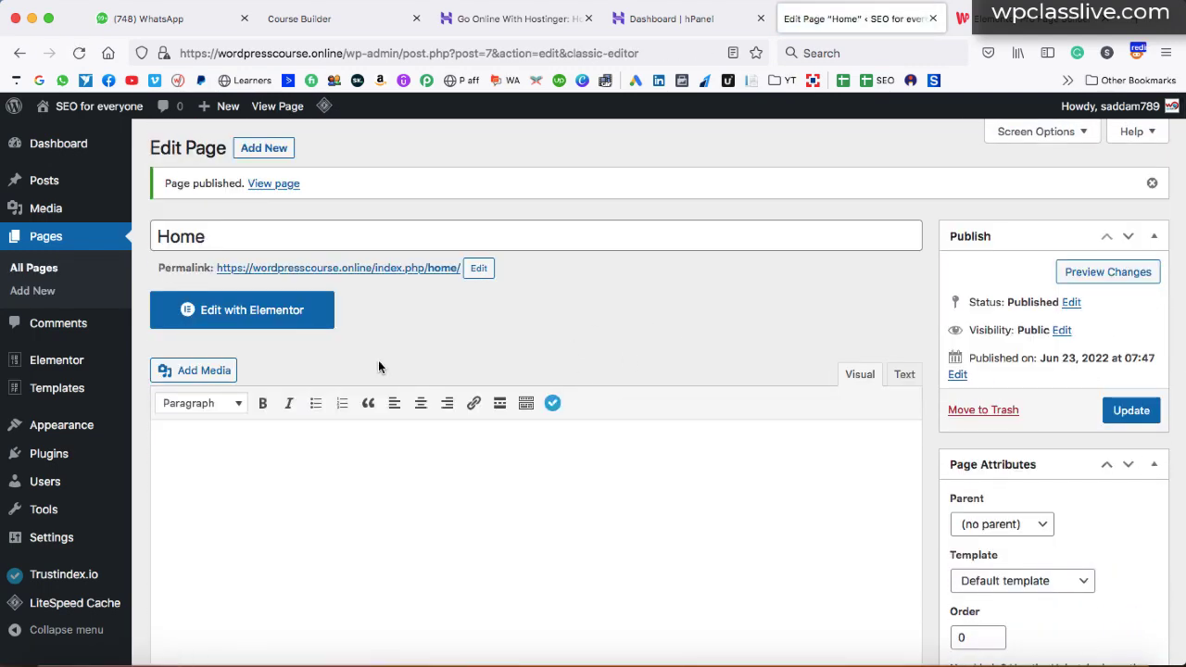
Step: Open Home in Elementor and import Landing page udemy style.json, enabling unfiltered uploads
left_click(243, 312)
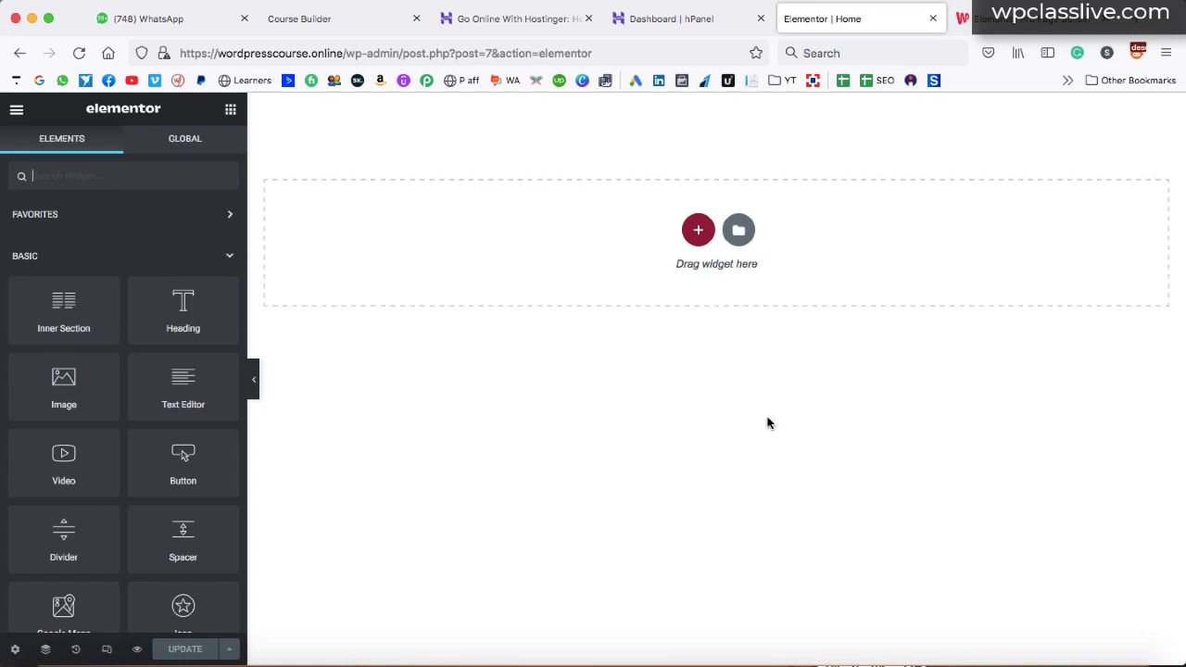
left_click(739, 232)
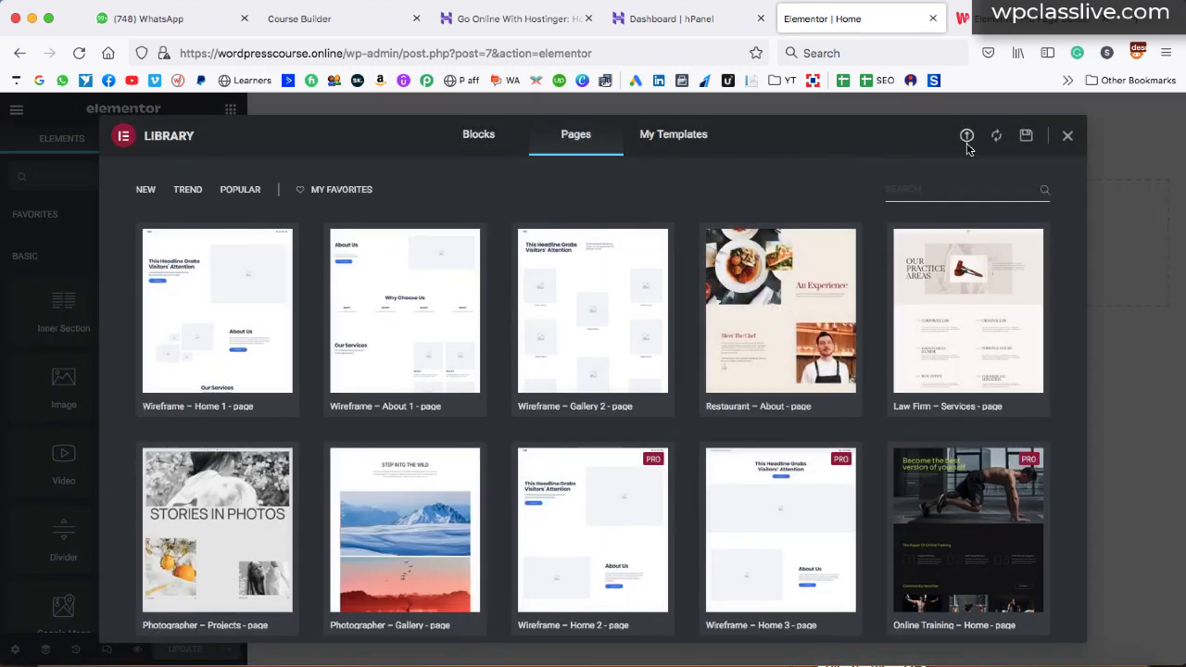
left_click(966, 137)
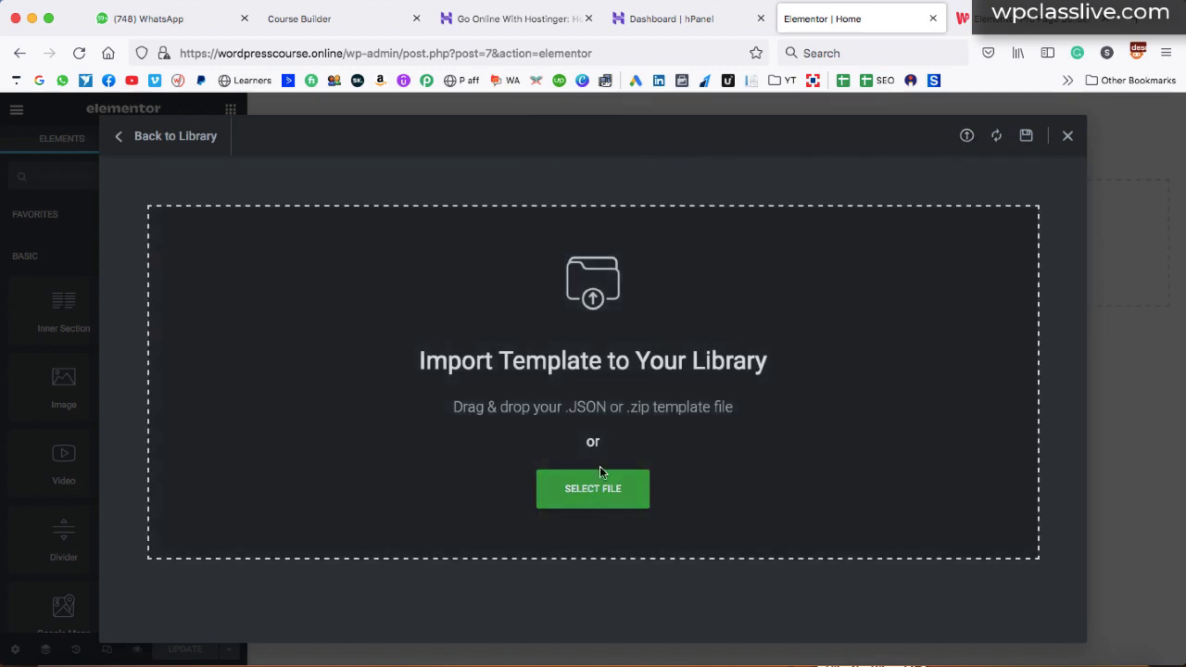
left_click(600, 474)
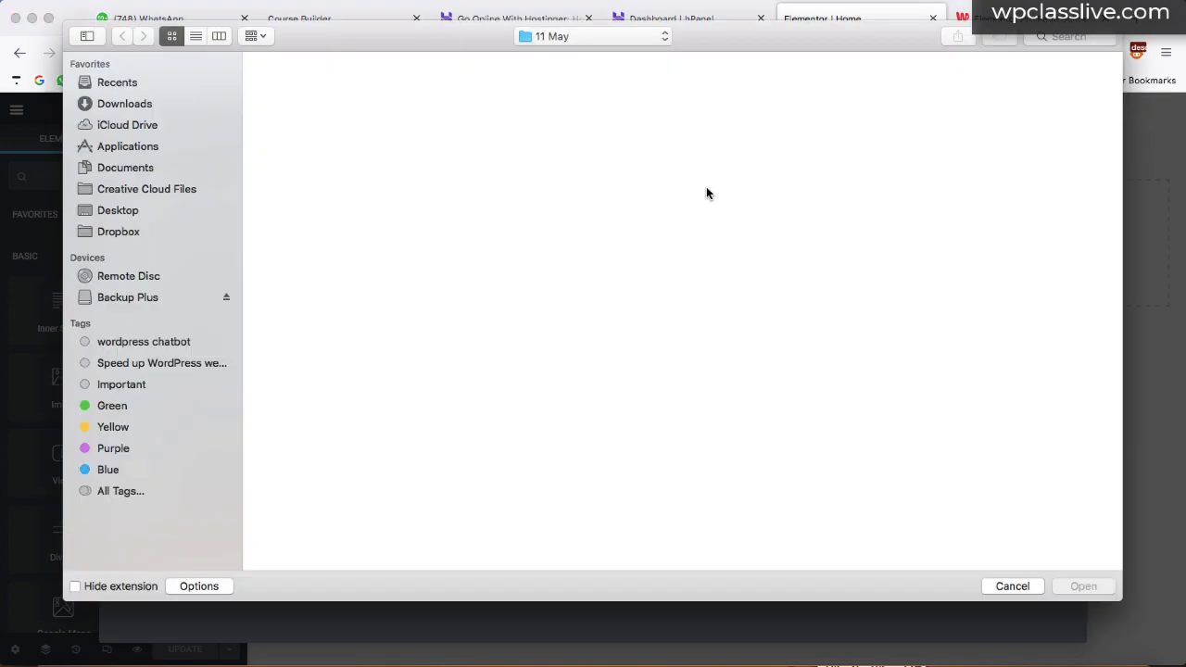
left_click(633, 37)
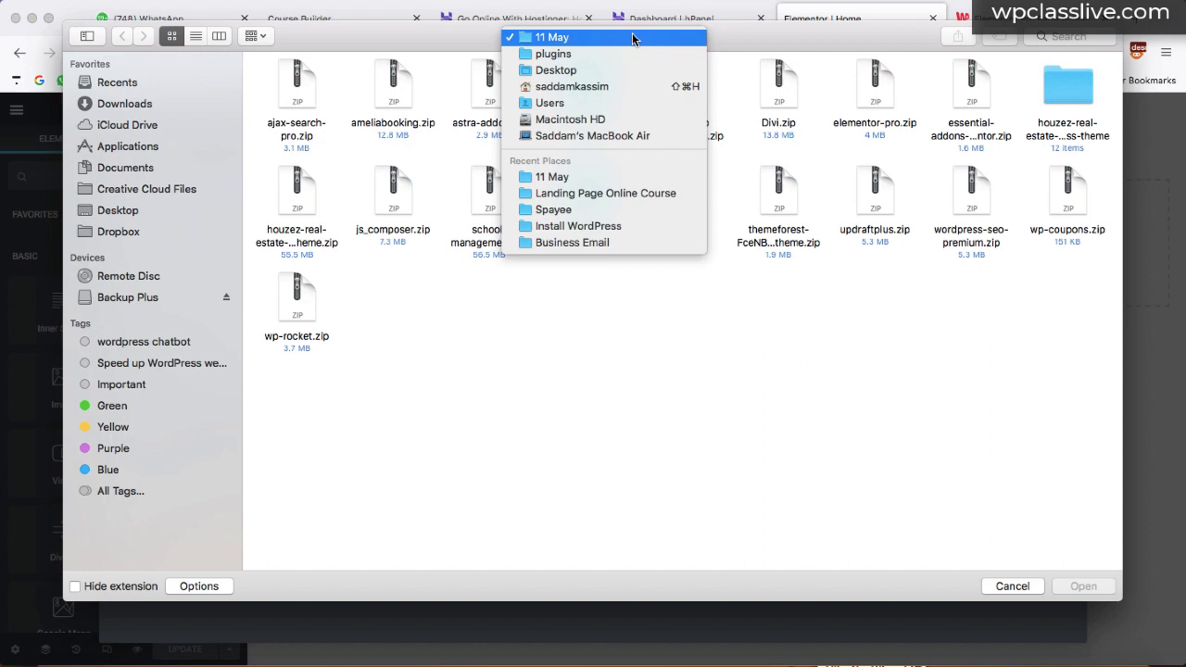
left_click(609, 192)
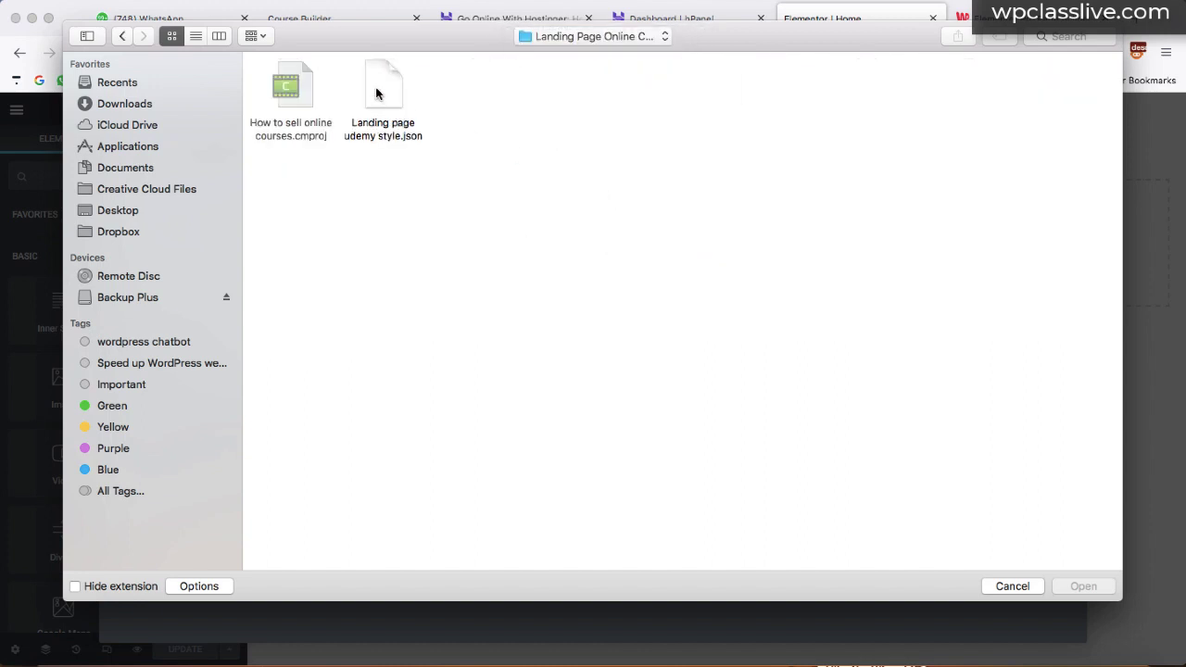
left_click(376, 93)
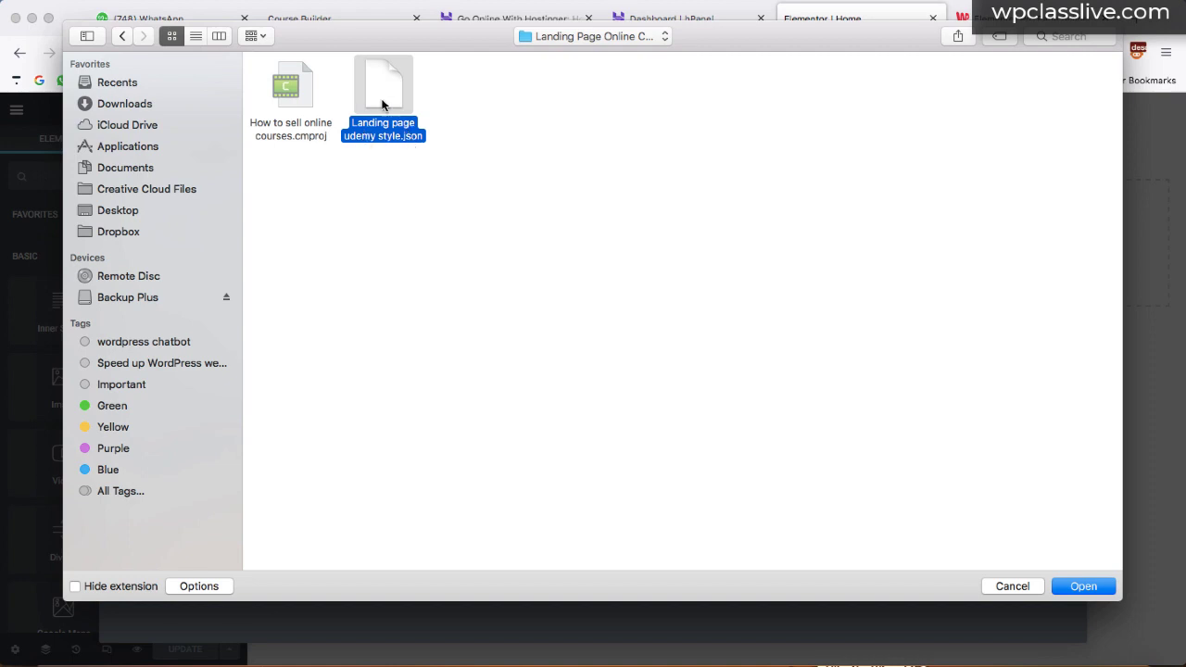
left_click(1083, 586)
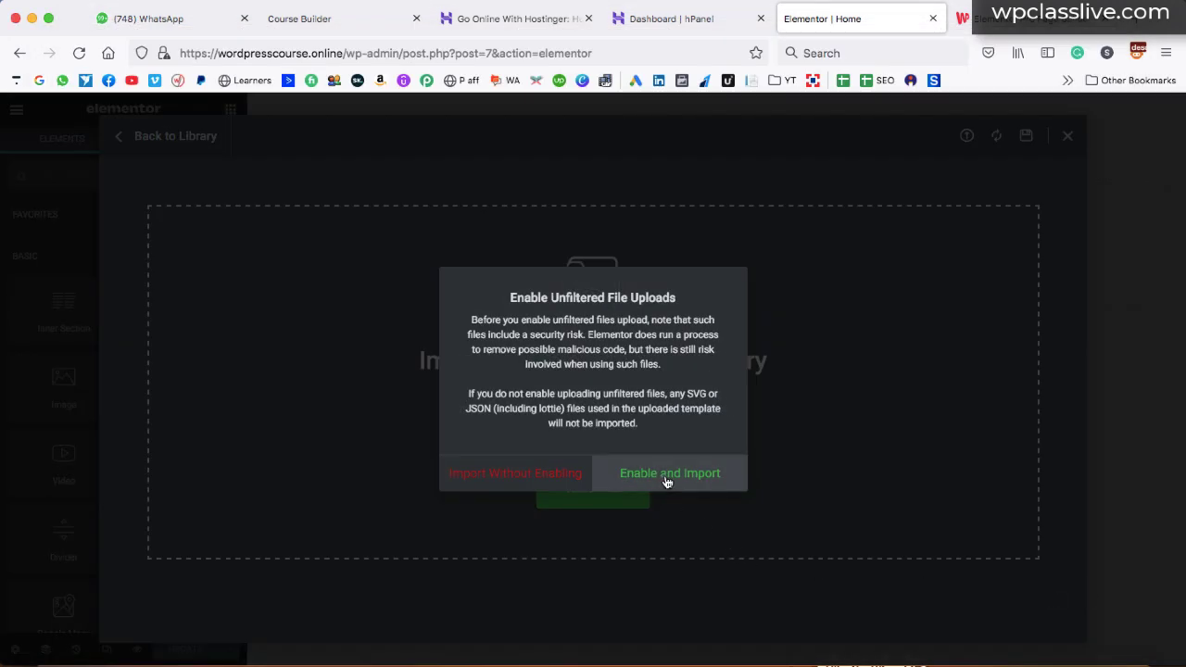
left_click(668, 473)
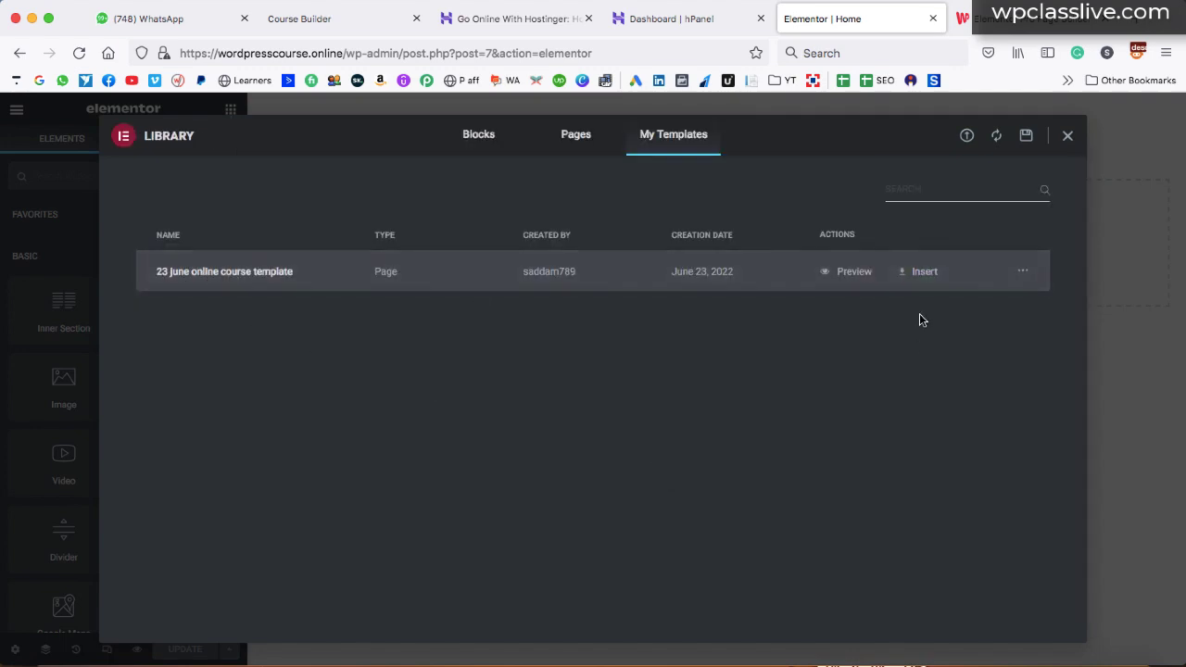
Step: Insert the '23 june online course template' into the Home page and update it
left_click(917, 273)
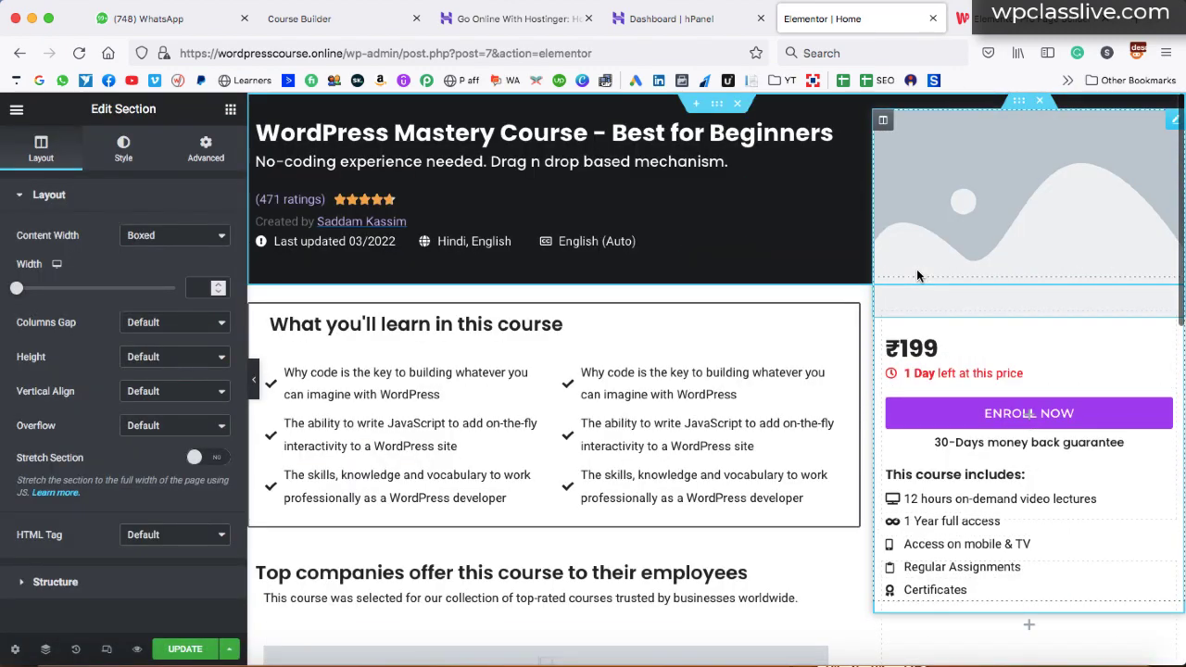
scroll(826, 330, "down", 7)
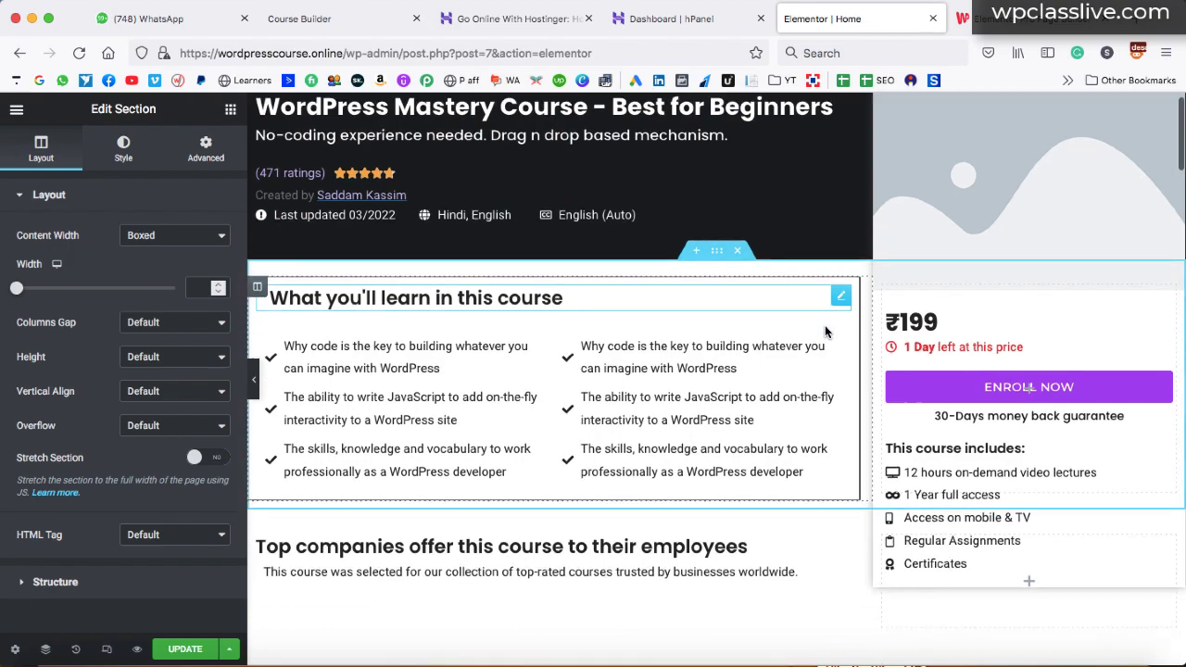
scroll(825, 331, "down", 10)
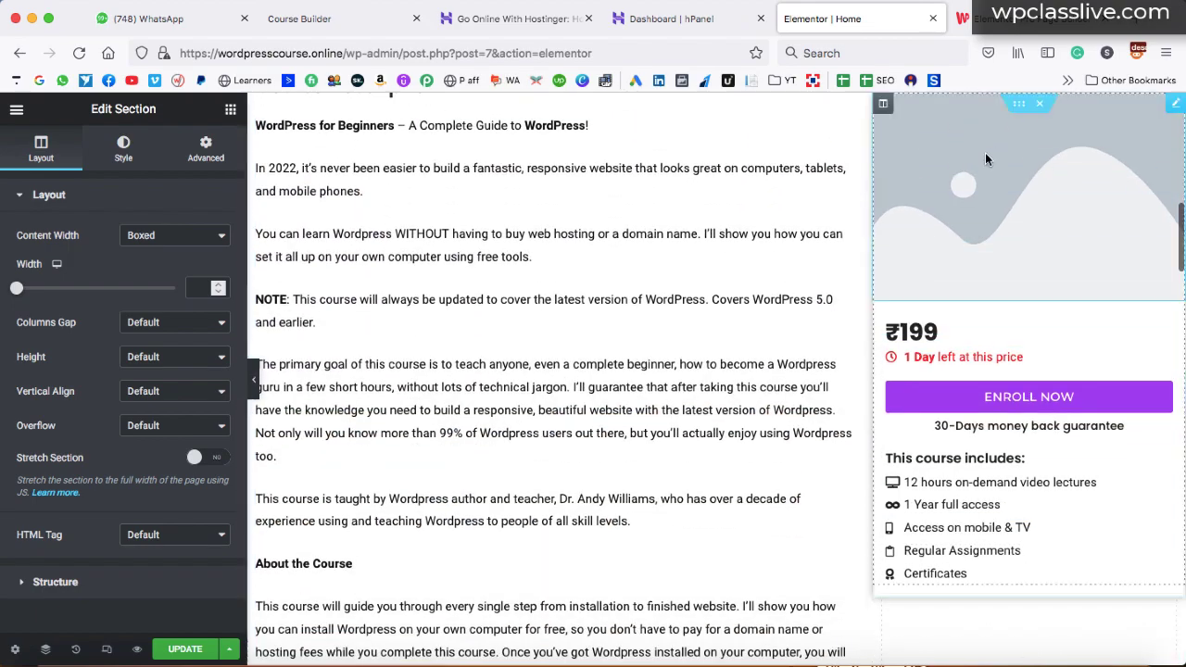
scroll(776, 363, "down", 12)
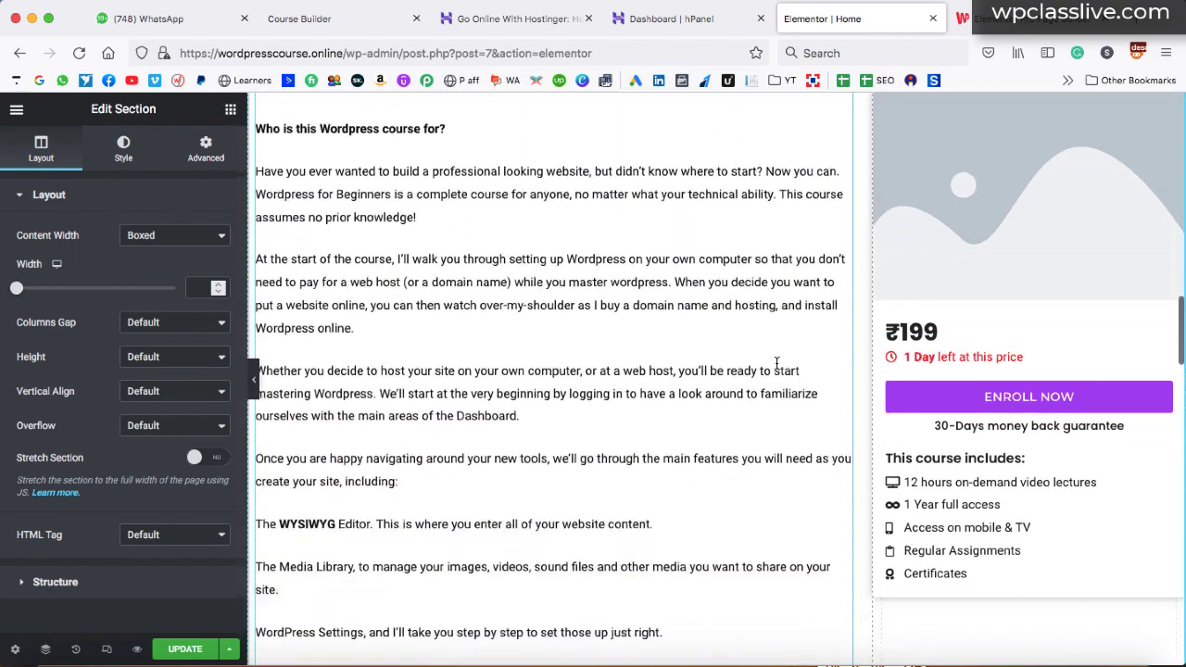
scroll(777, 363, "down", 12)
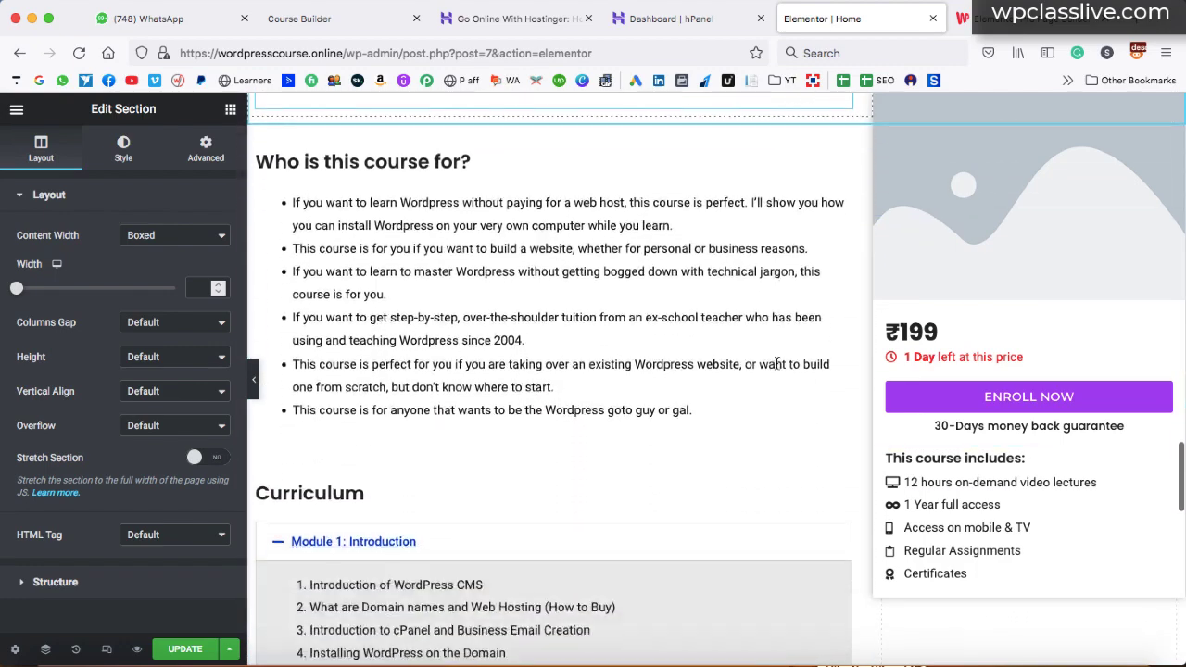
scroll(776, 363, "down", 5)
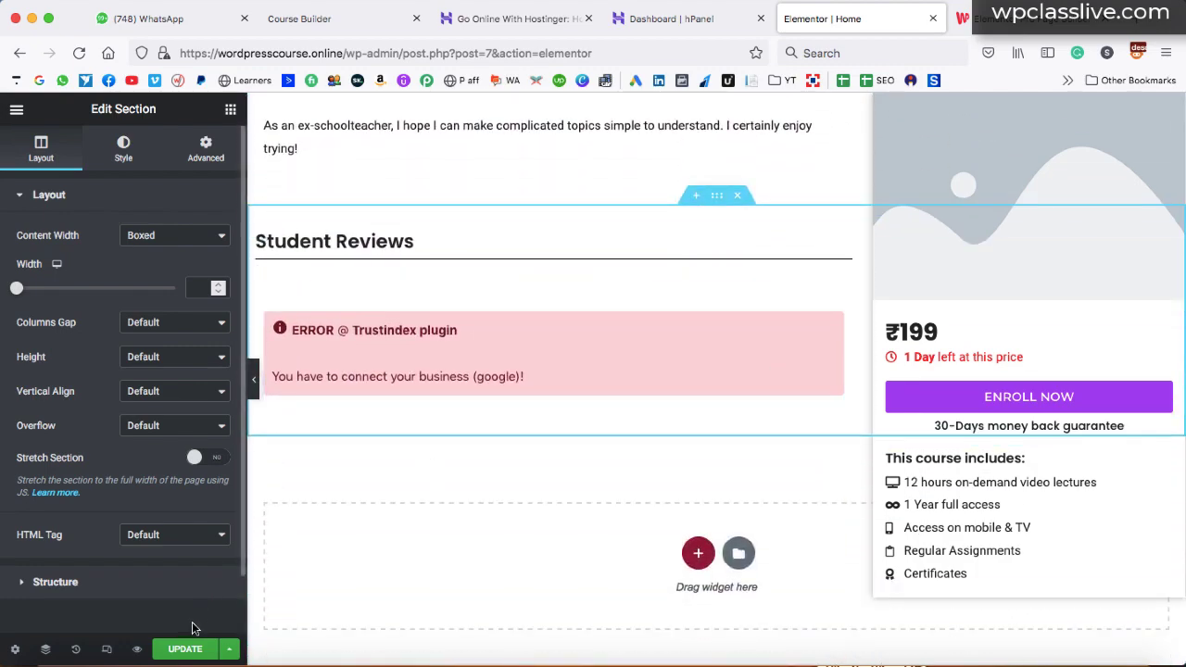
left_click(188, 651)
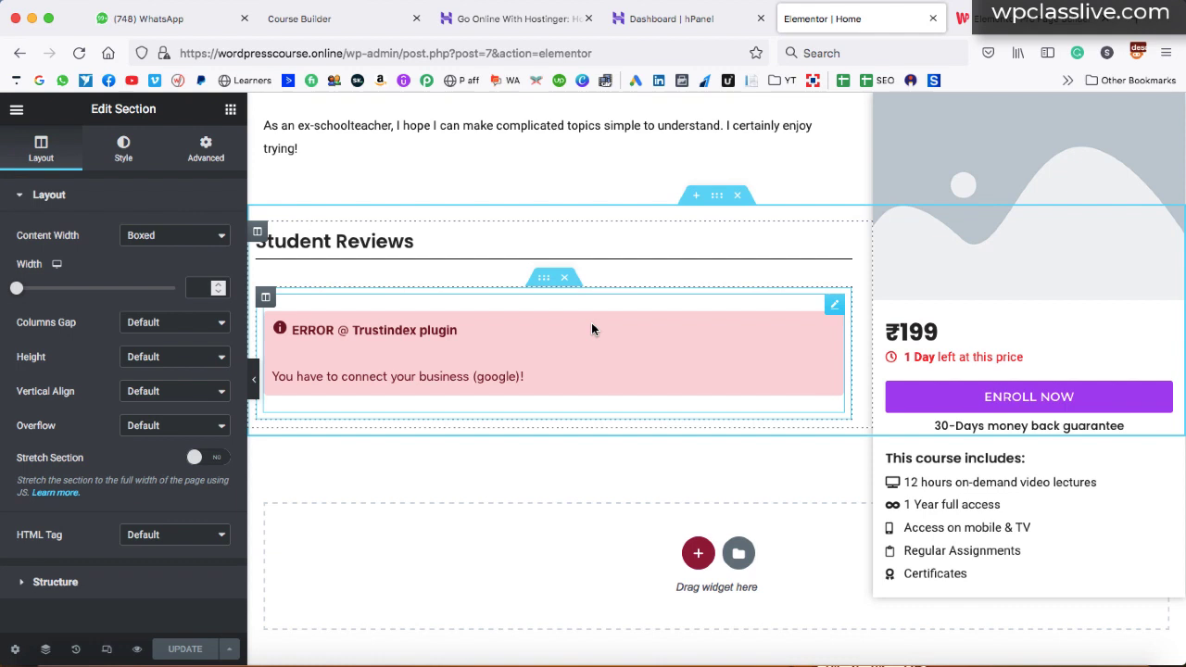
Step: Open the live Home page in a new browser tab from Elementor's menu
left_click(15, 112)
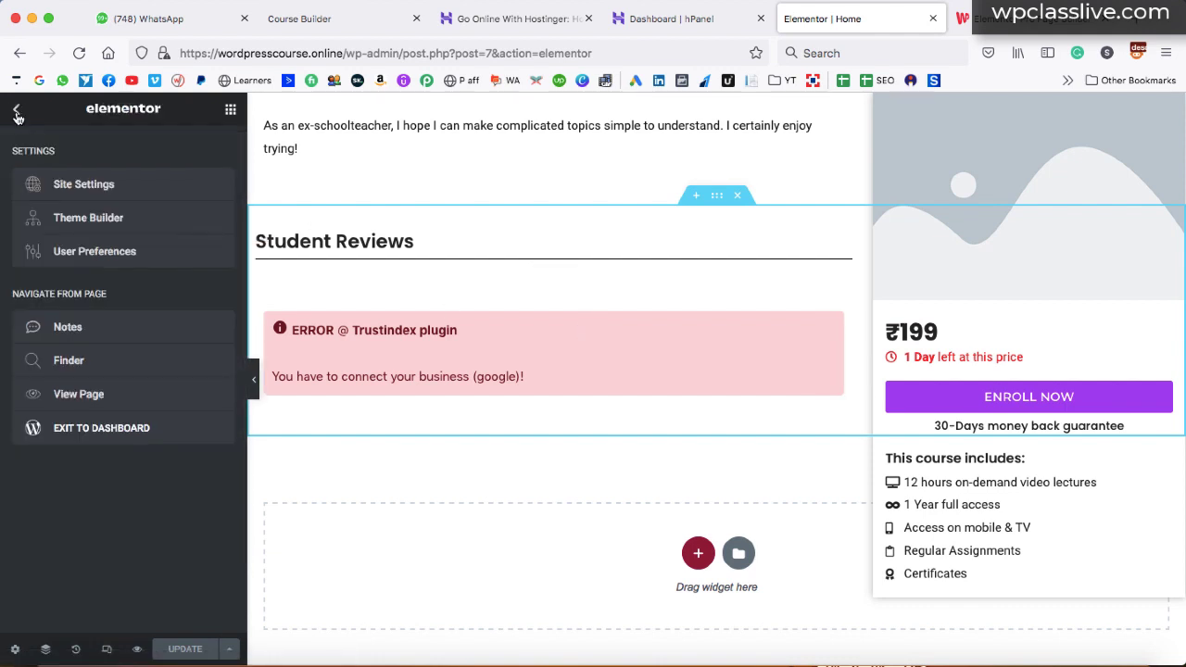
right_click(84, 395)
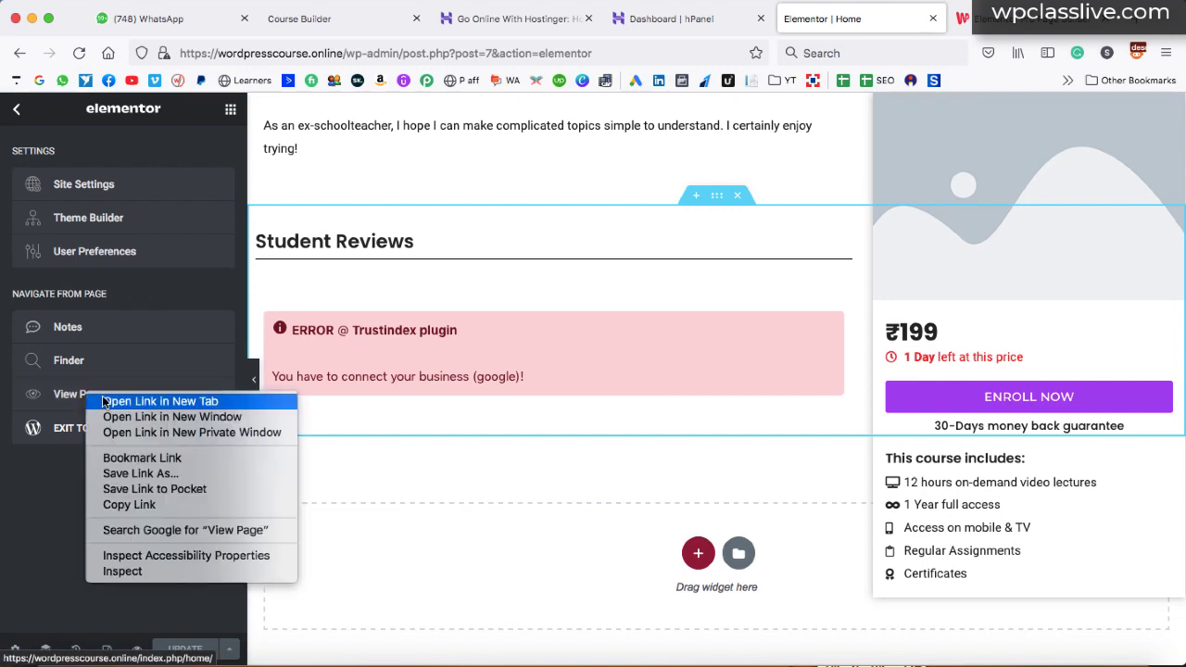
left_click(111, 402)
left_click(18, 113)
left_click(906, 4)
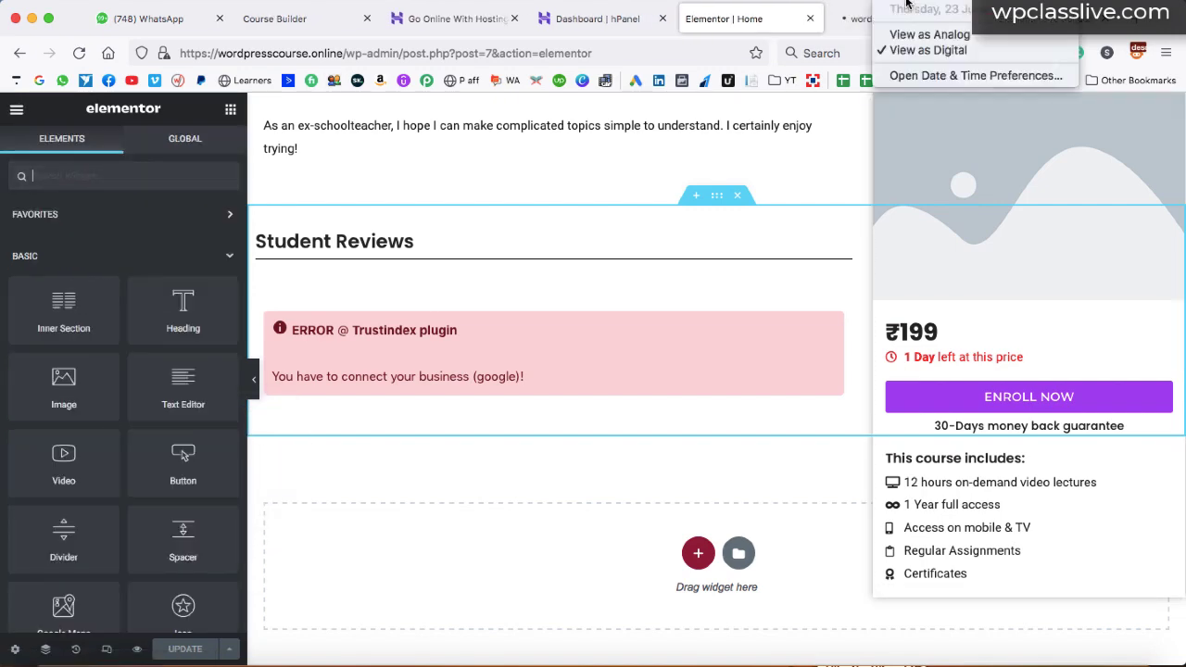
left_click(889, 18)
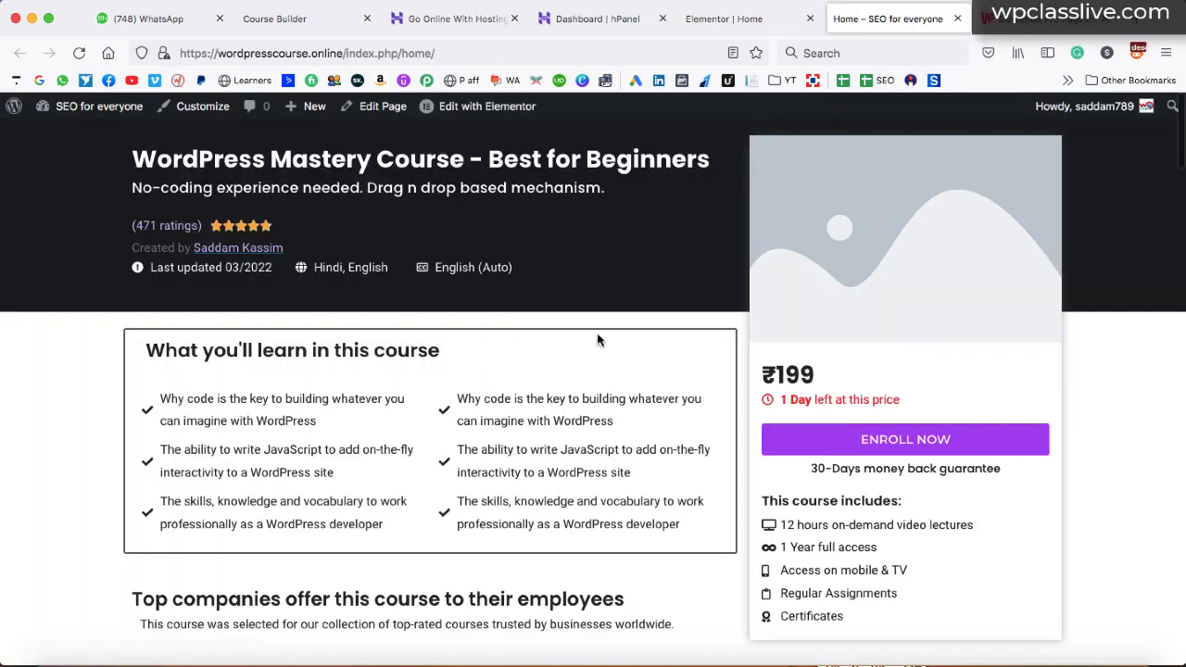
Step: Scroll through the live course landing page, then return to the Elementor editor tab
scroll(617, 229, "down", 5)
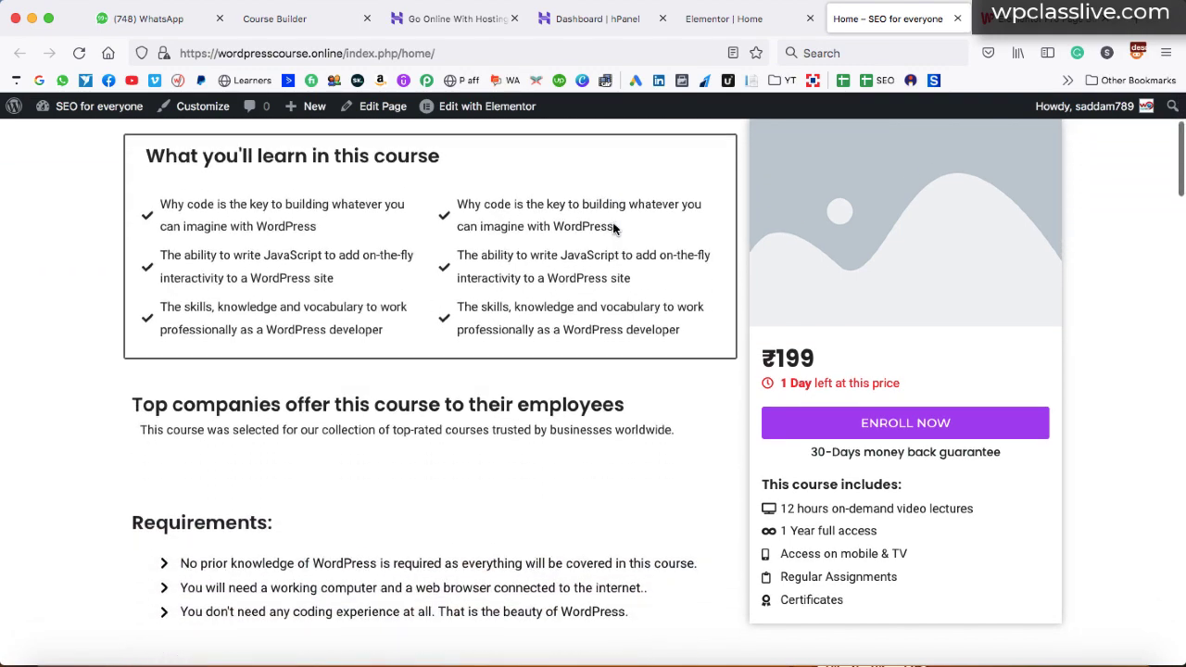
scroll(613, 227, "down", 5)
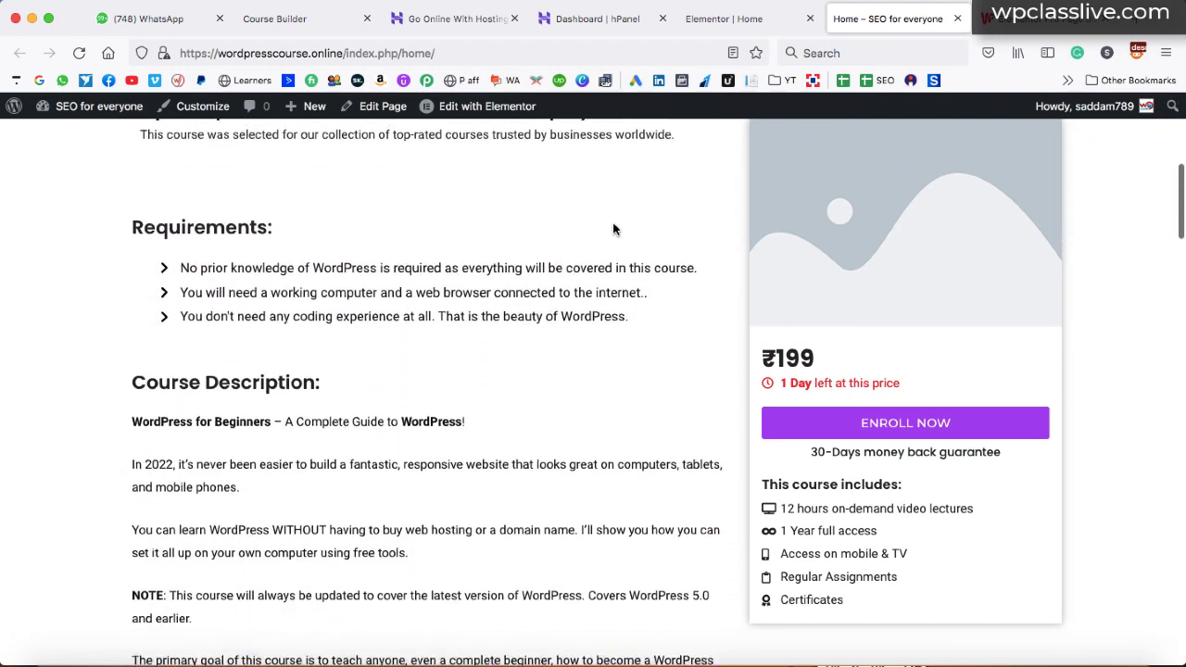
scroll(612, 229, "down", 8)
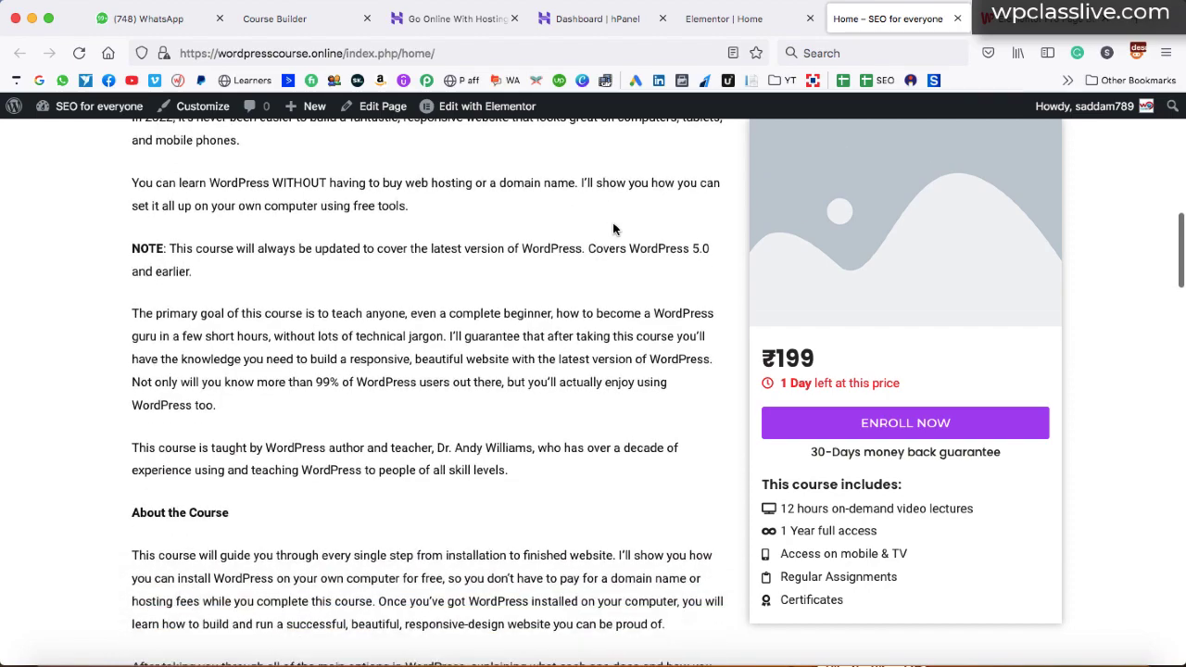
scroll(613, 229, "down", 11)
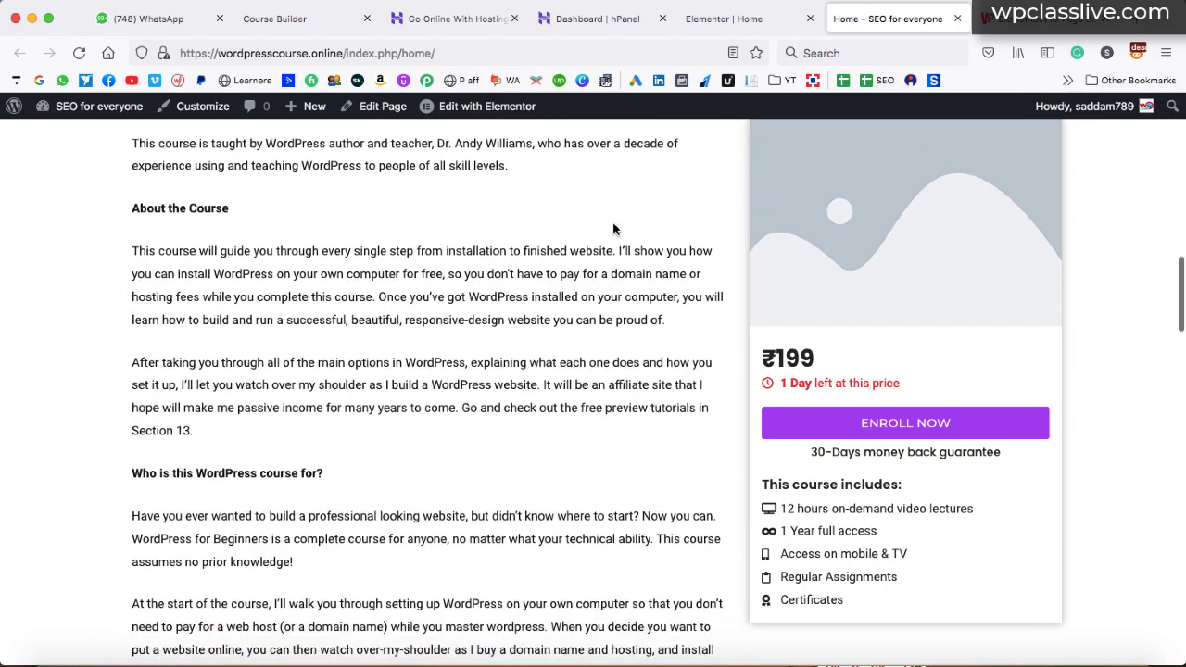
scroll(612, 229, "down", 13)
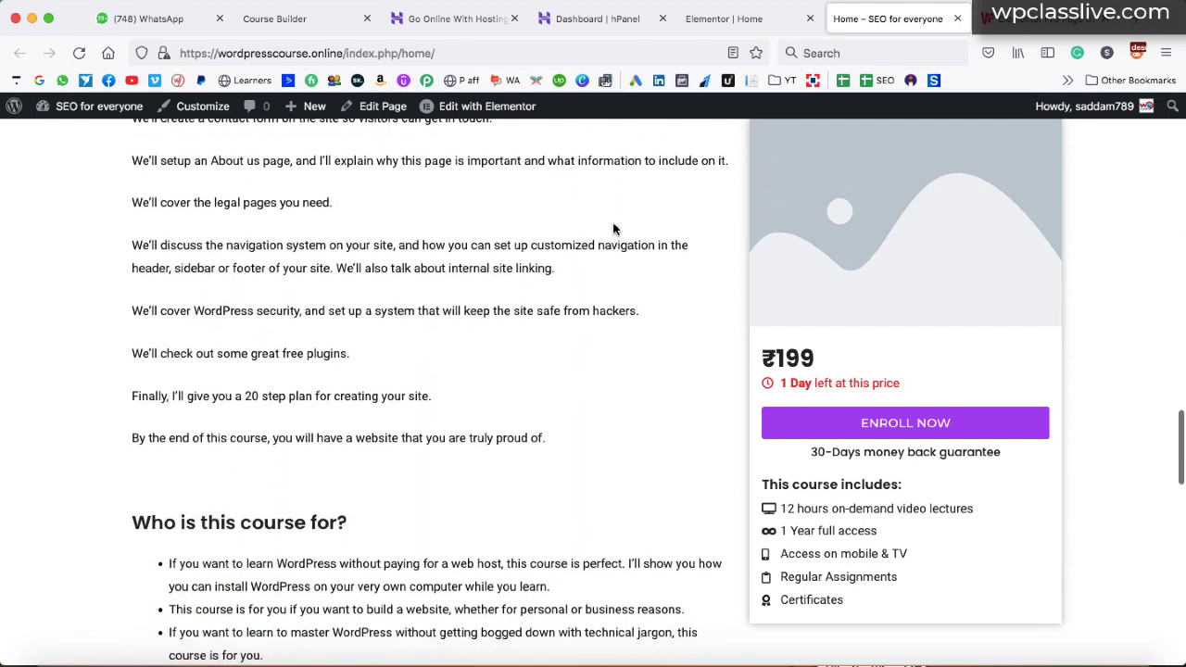
scroll(701, 470, "up", 20)
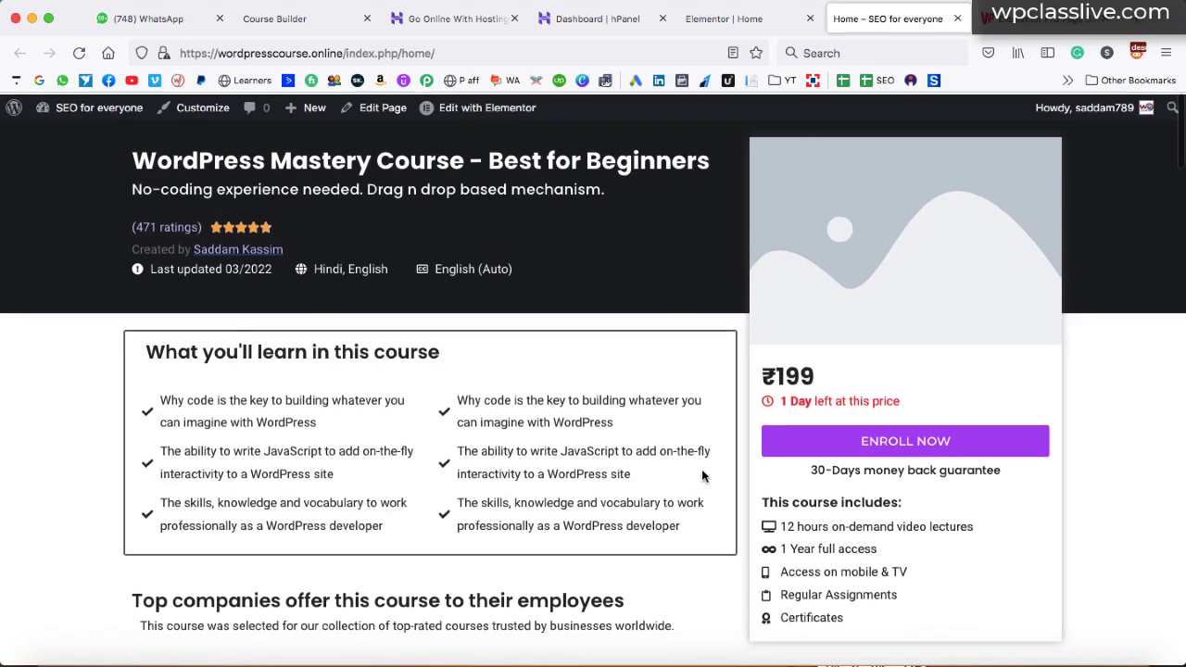
left_click(739, 19)
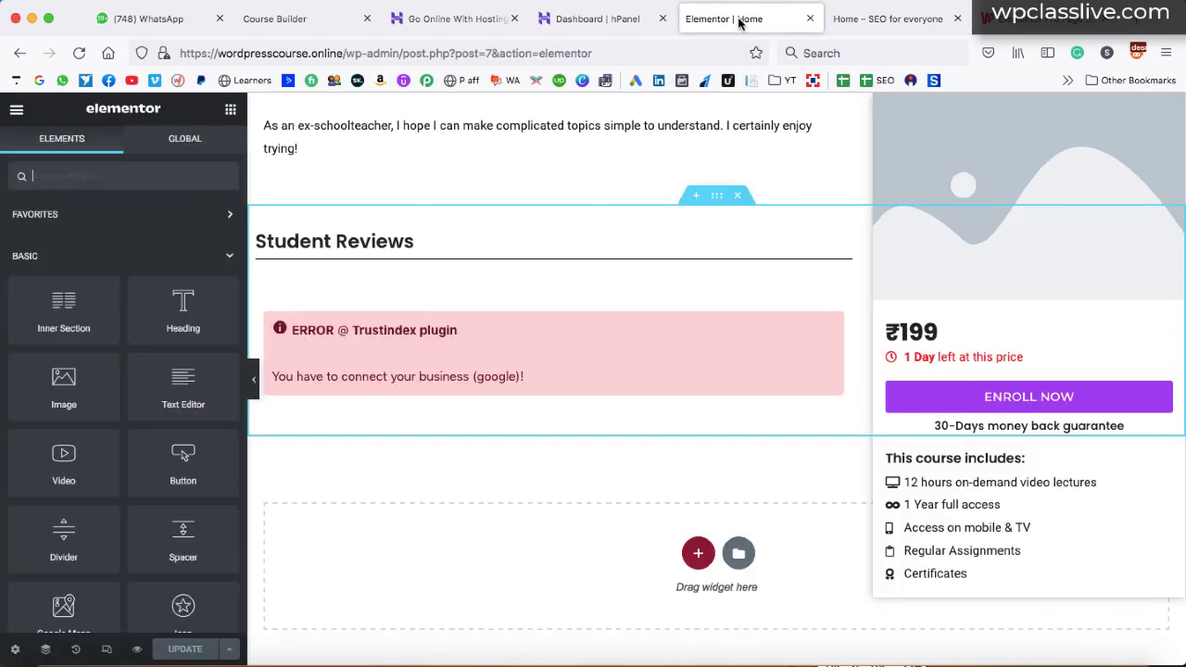
Step: Start replacing the placeholder course image with a newly uploaded file
scroll(664, 241, "up", 15)
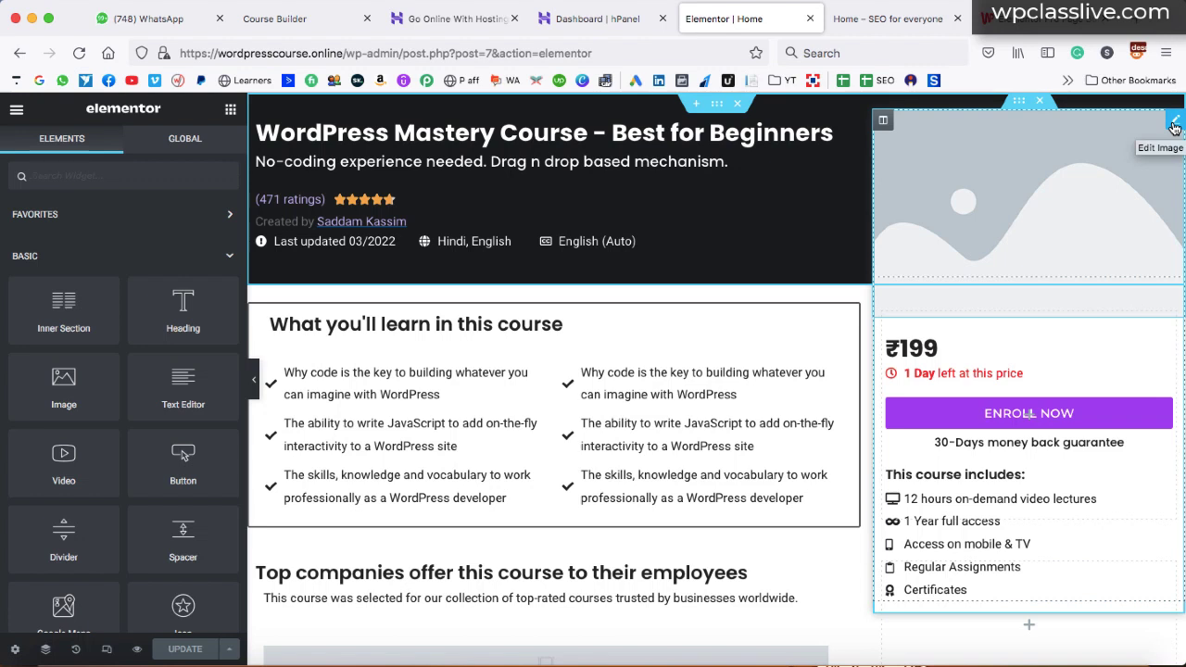
left_click(1173, 126)
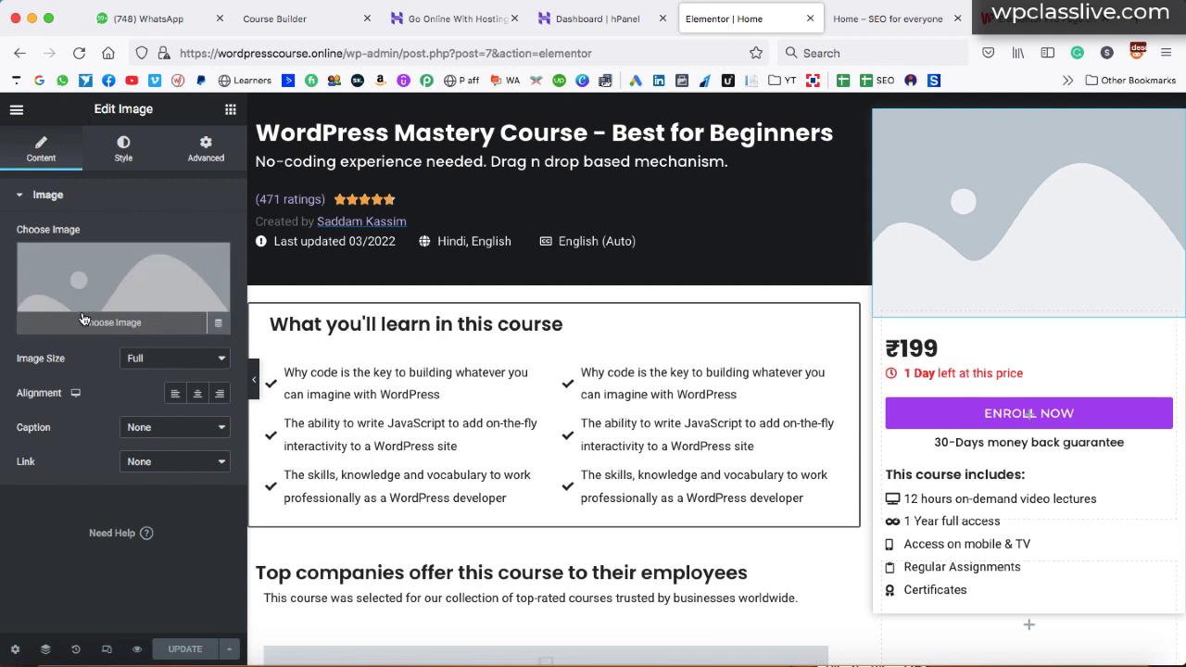
left_click(113, 323)
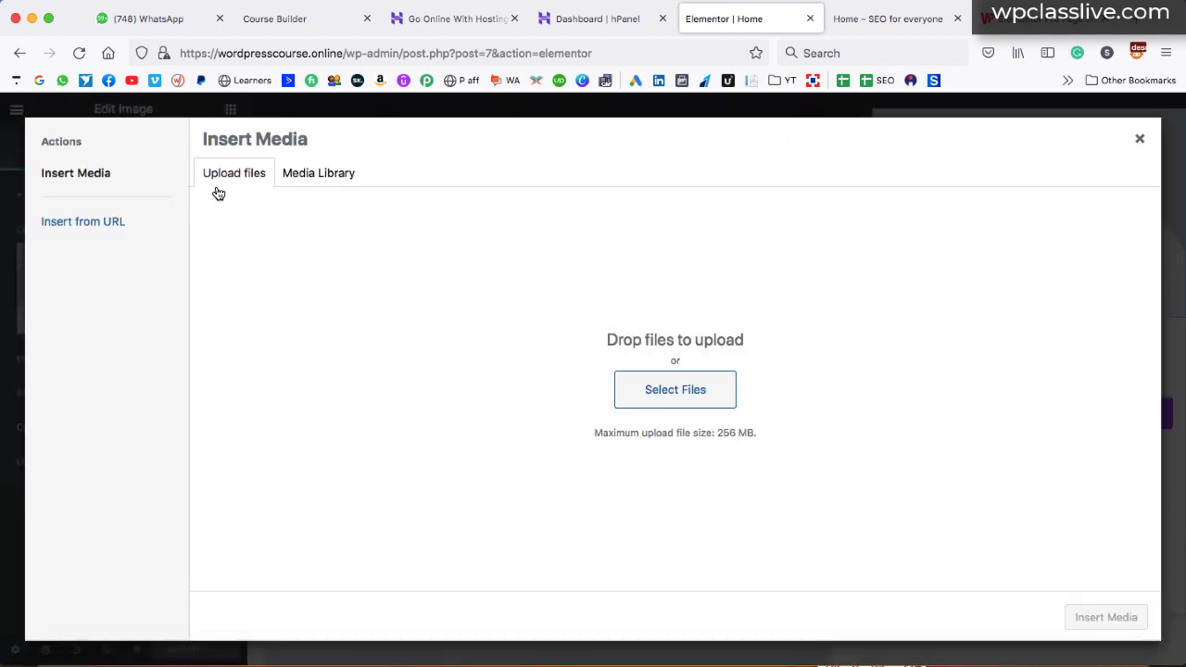
left_click(673, 396)
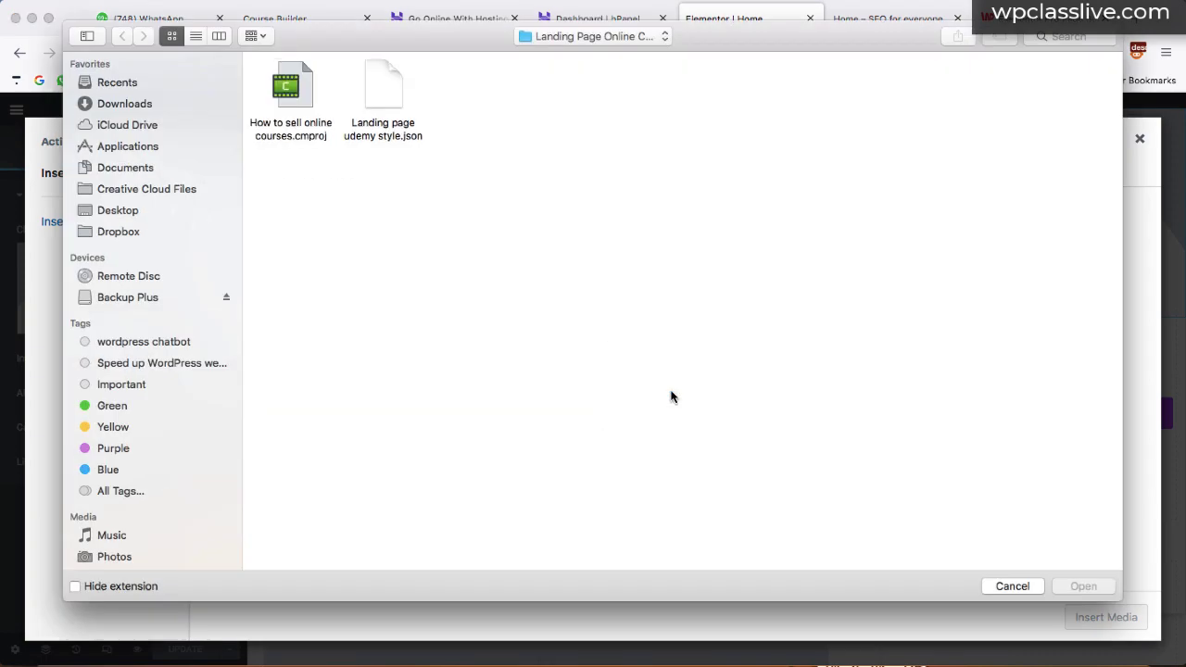
Step: Upload COMPLETE-COURSE-1-1024x576-1.png from the Desktop course folder and insert it
left_click(147, 208)
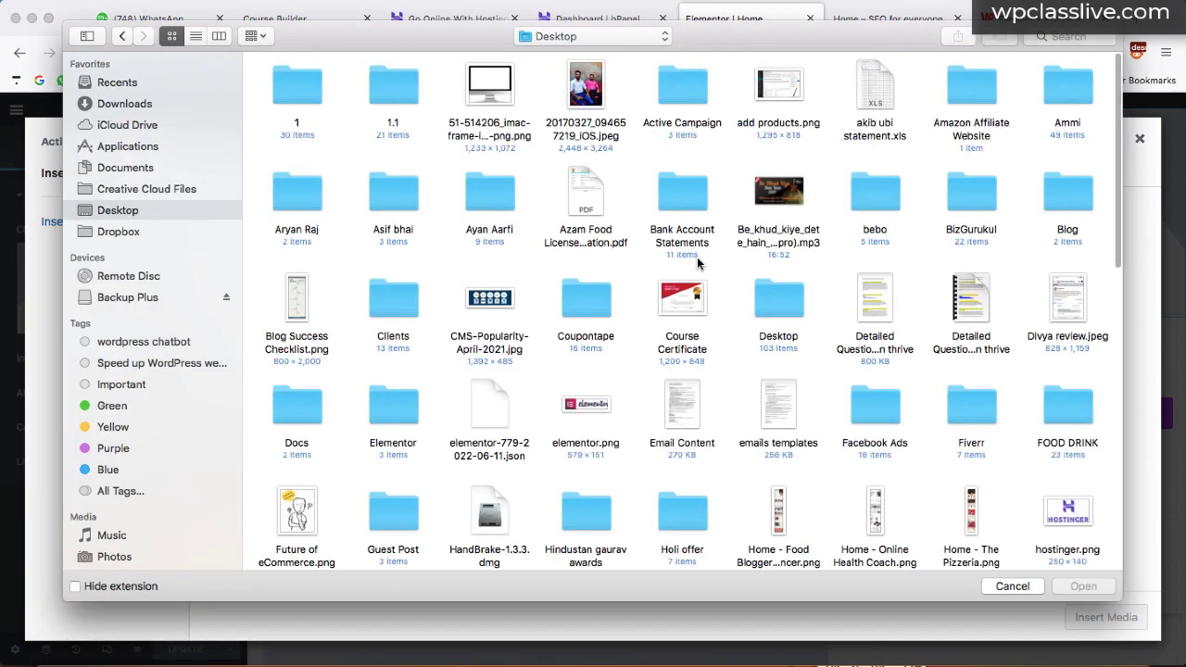
scroll(697, 257, "down", 10)
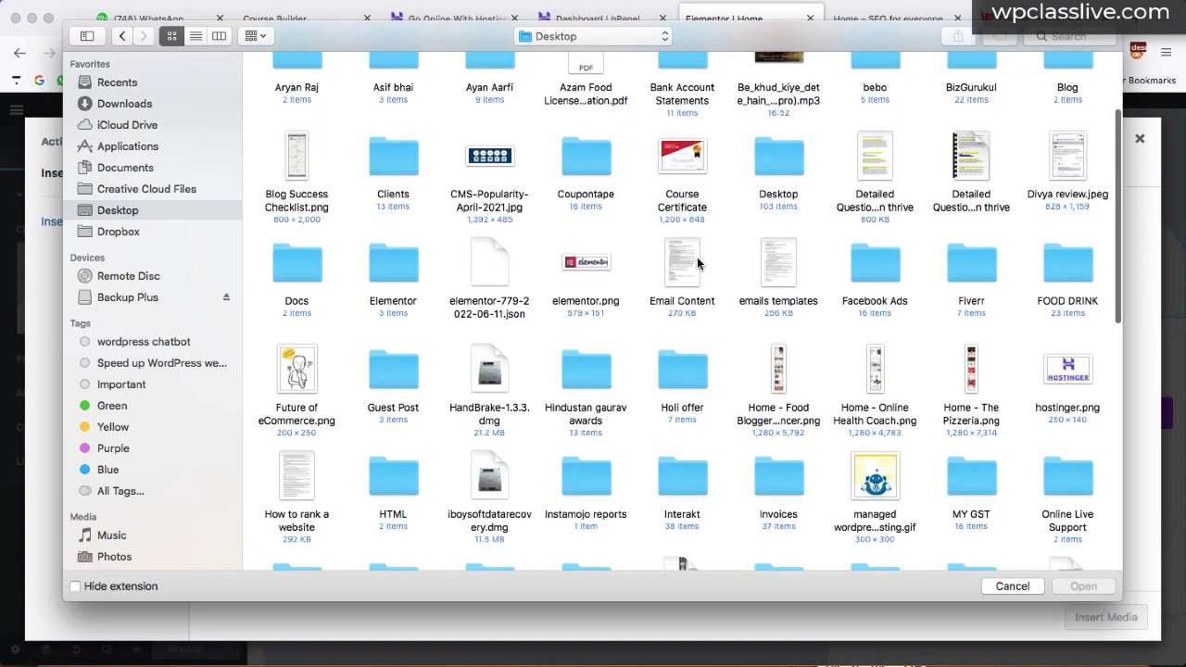
scroll(697, 264, "up", 1)
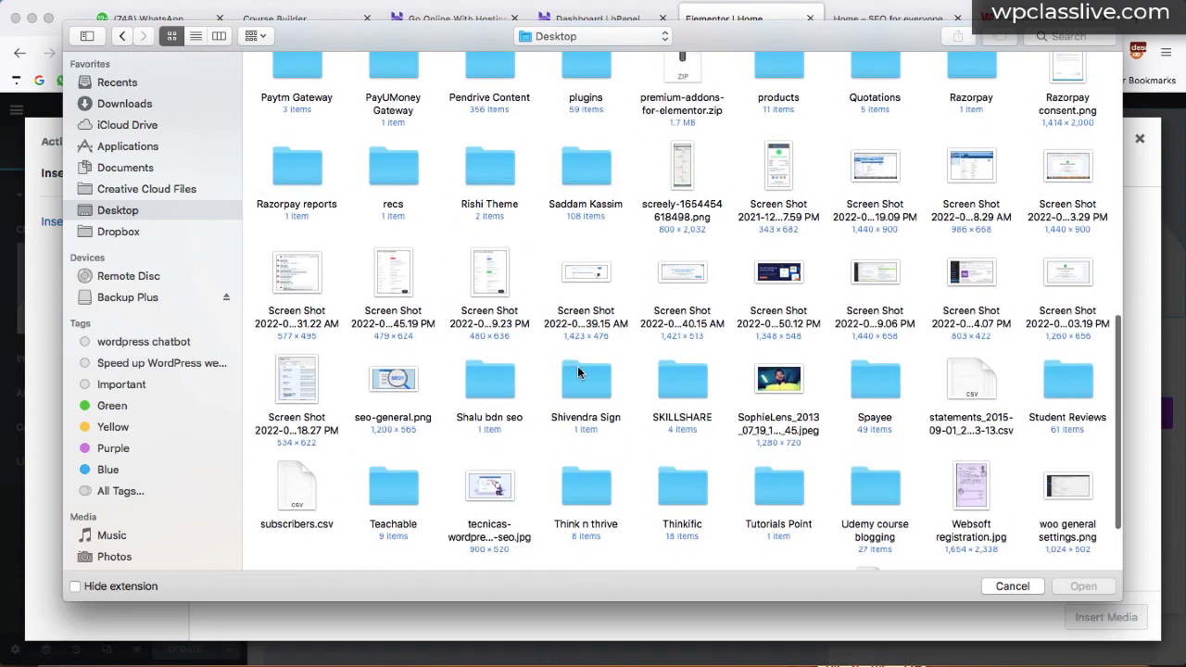
double_click(578, 175)
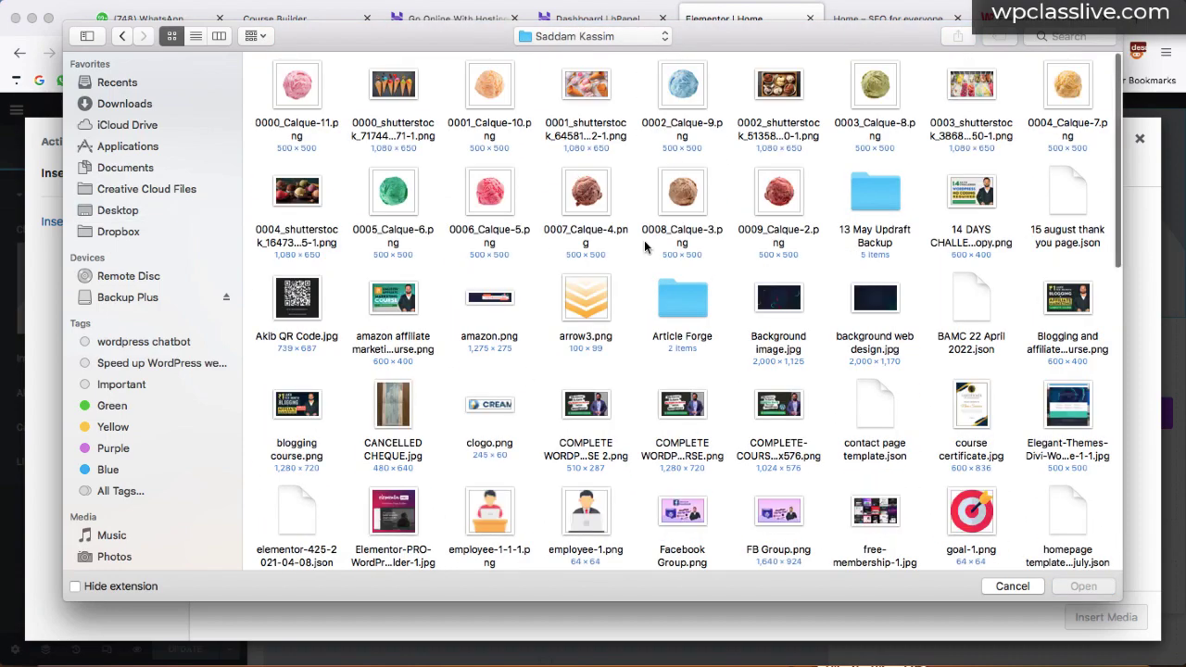
scroll(777, 341, "down", 2)
left_click(781, 350)
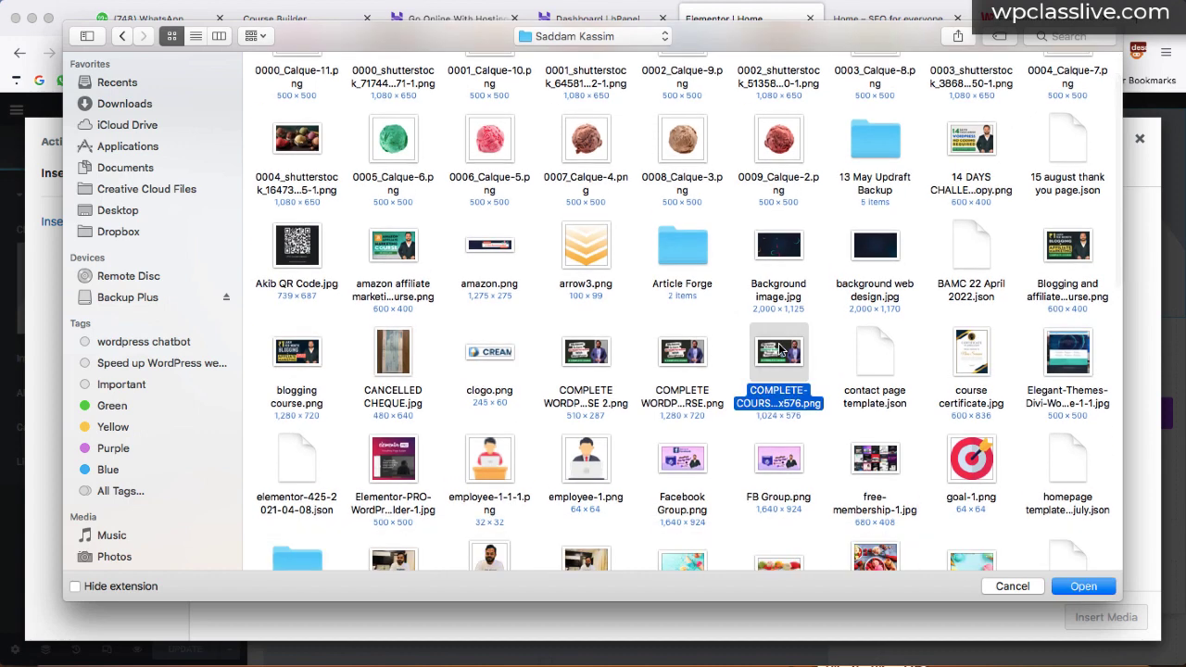
left_click(1080, 585)
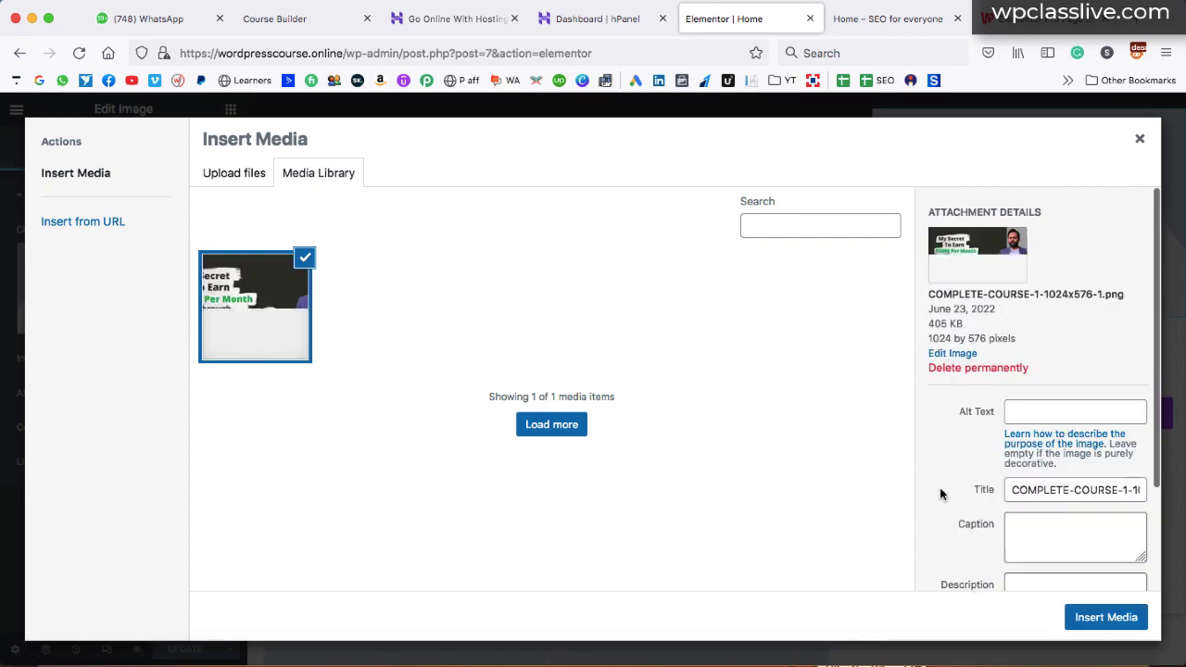
left_click(1115, 626)
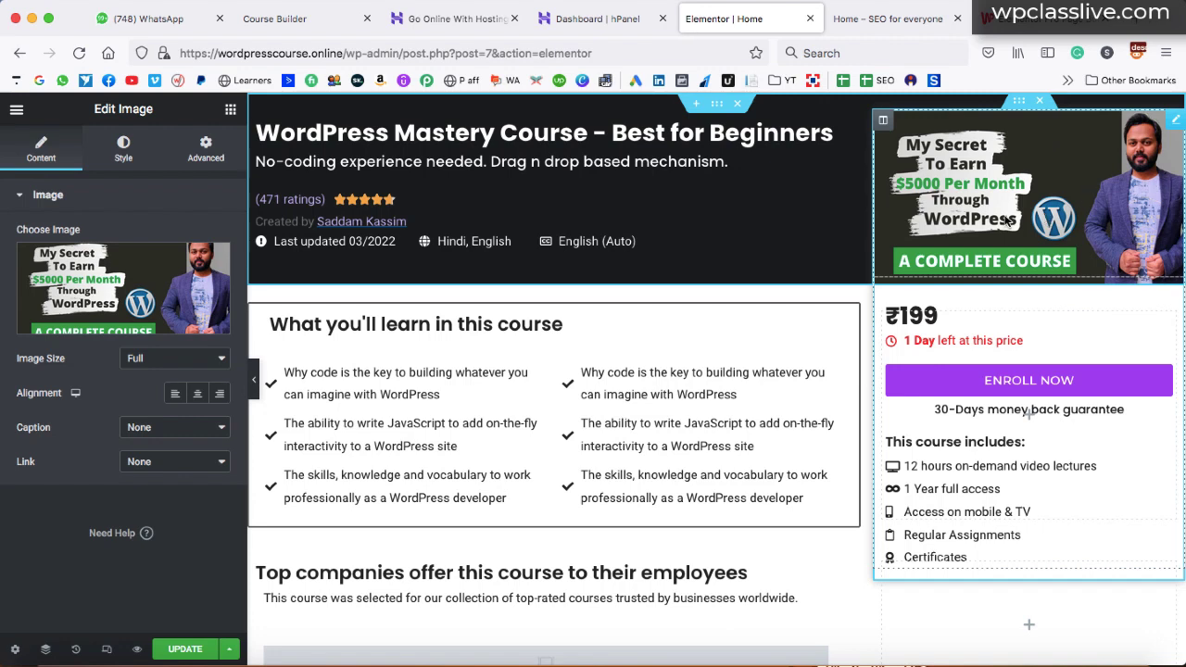
Step: Use the Navigator to change the enrol card's price heading from ₹199 to ₹349
left_click(915, 324)
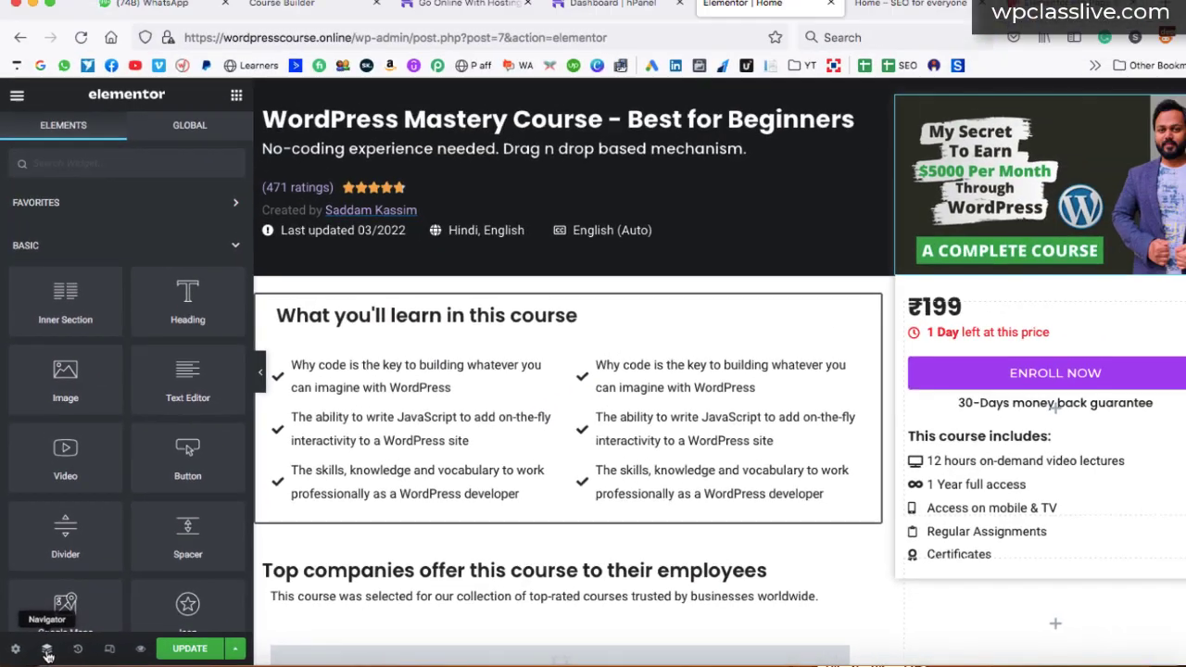
left_click(48, 654)
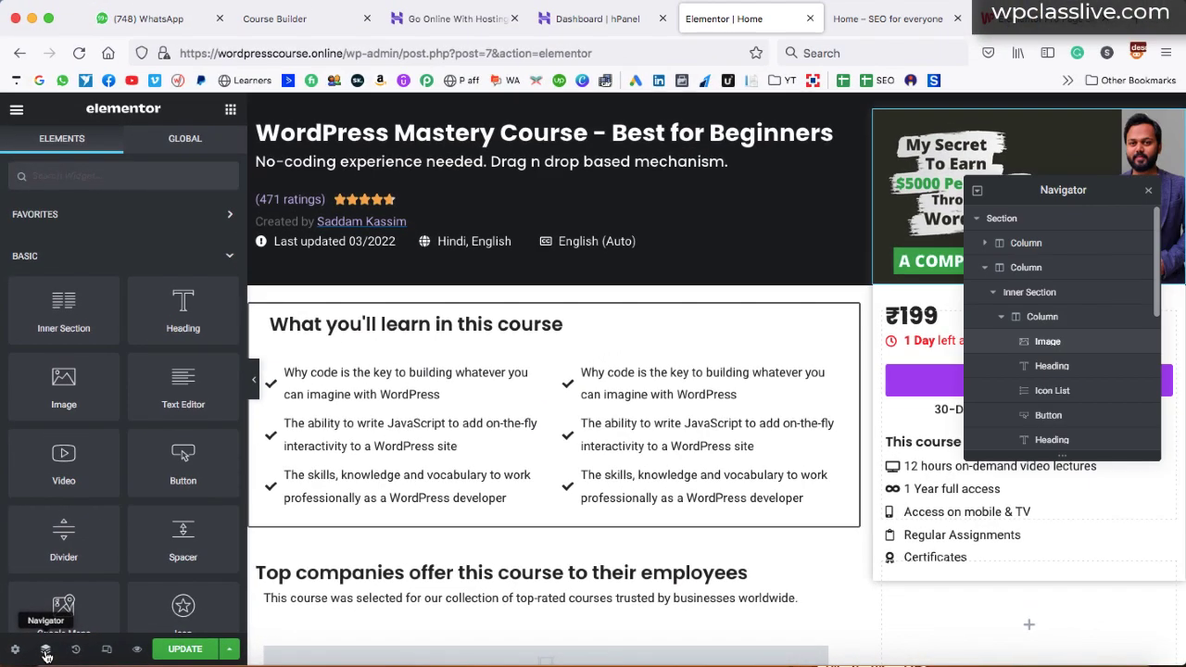
left_click_drag(1032, 173, 777, 149)
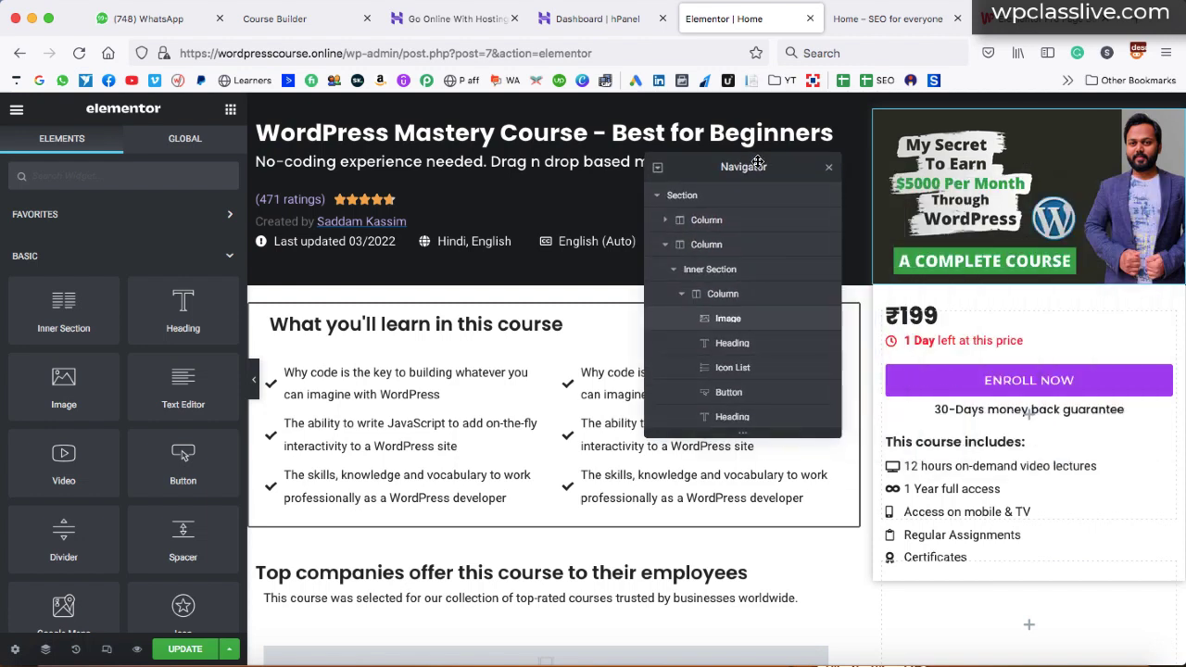
left_click(728, 344)
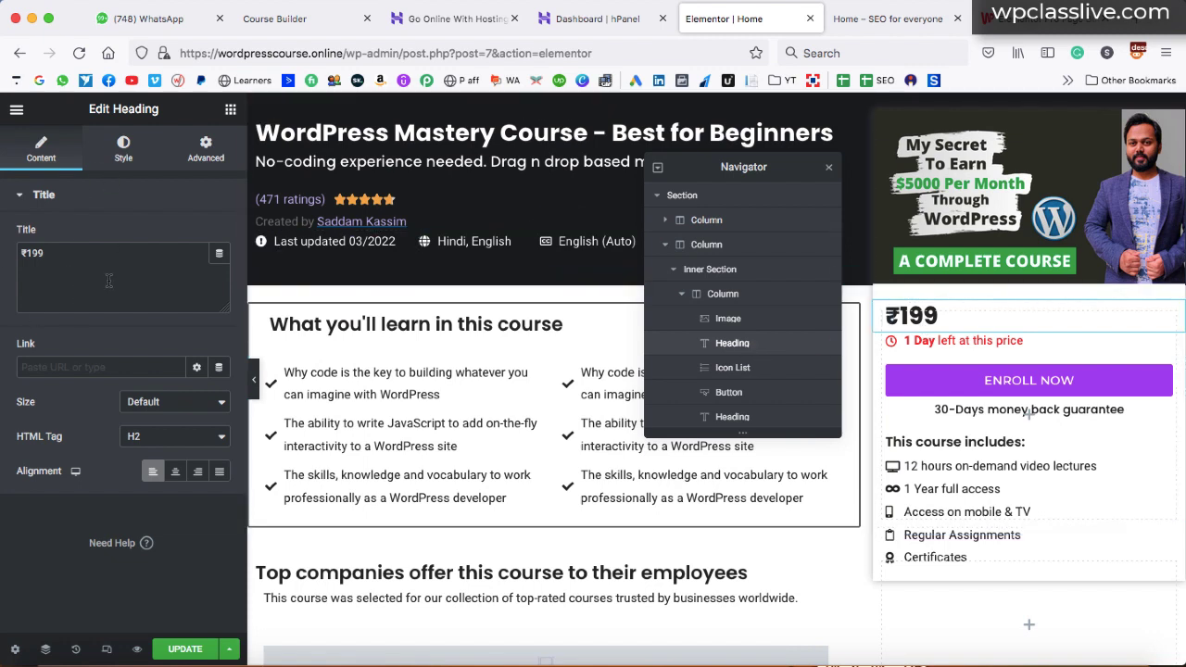
left_click_drag(53, 258, 30, 261)
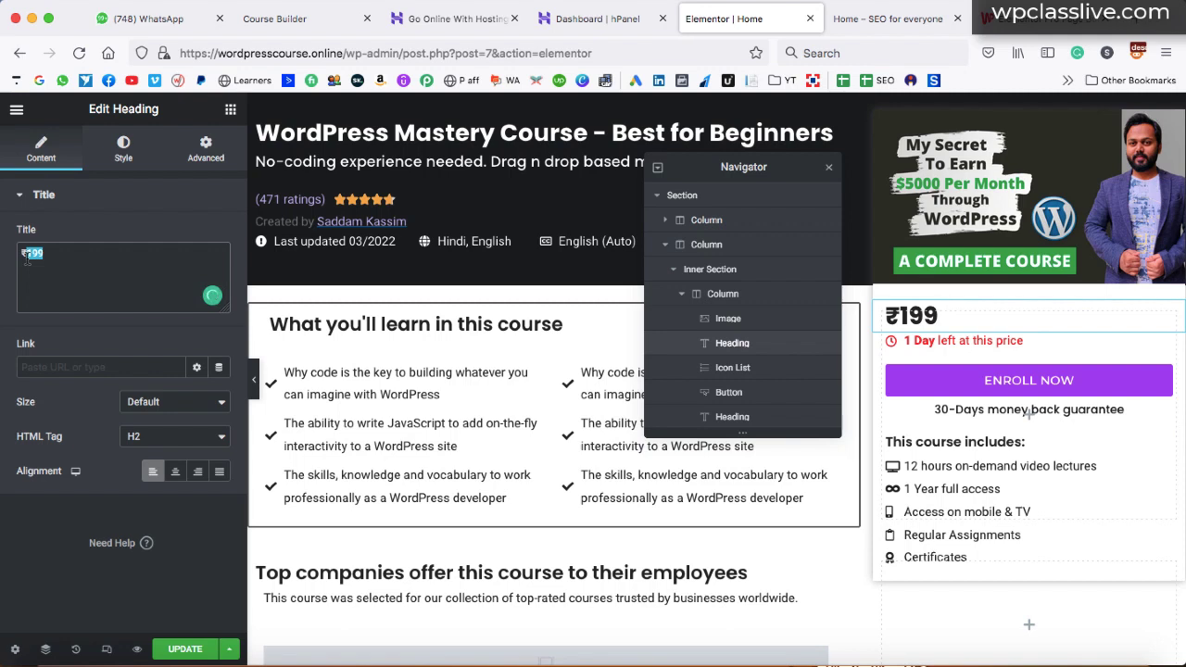
type("349")
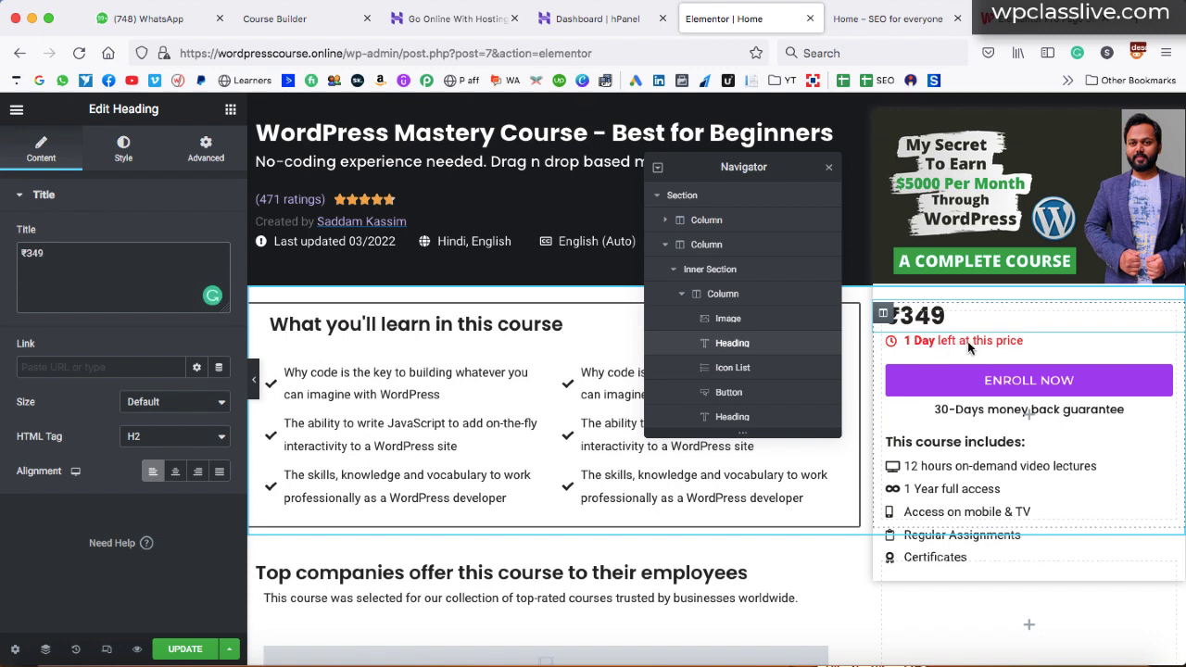
left_click(741, 369)
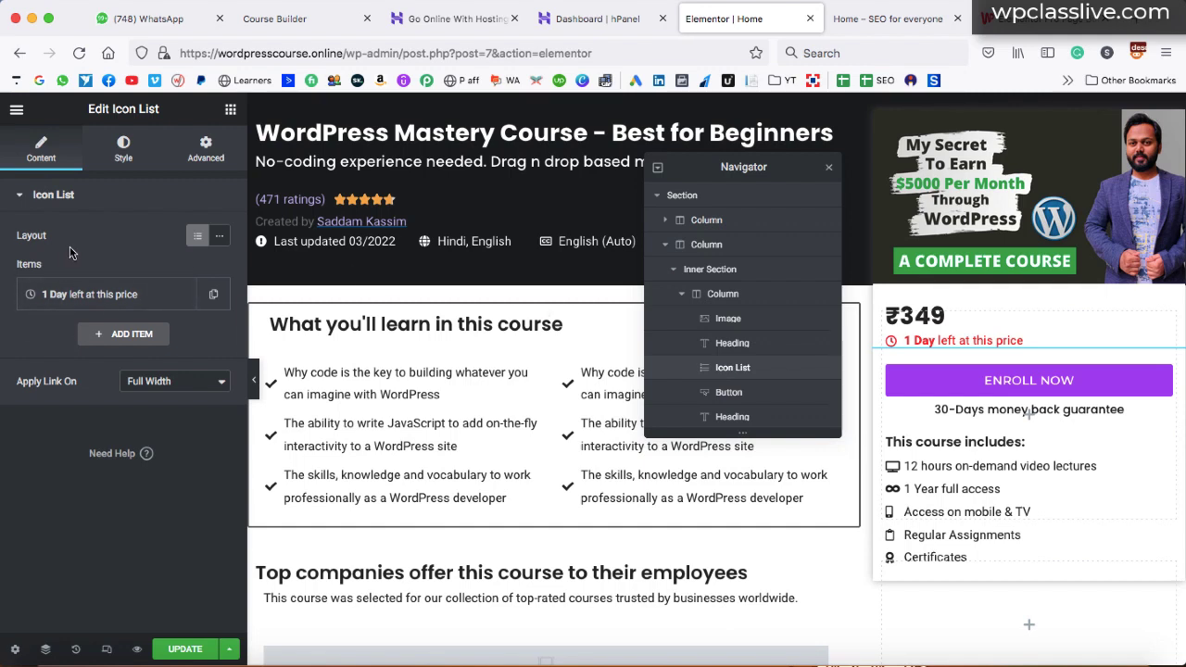
Step: Check the '1 Day left at this price' item and retitle the course heading 'English Mastery Course'
left_click(92, 297)
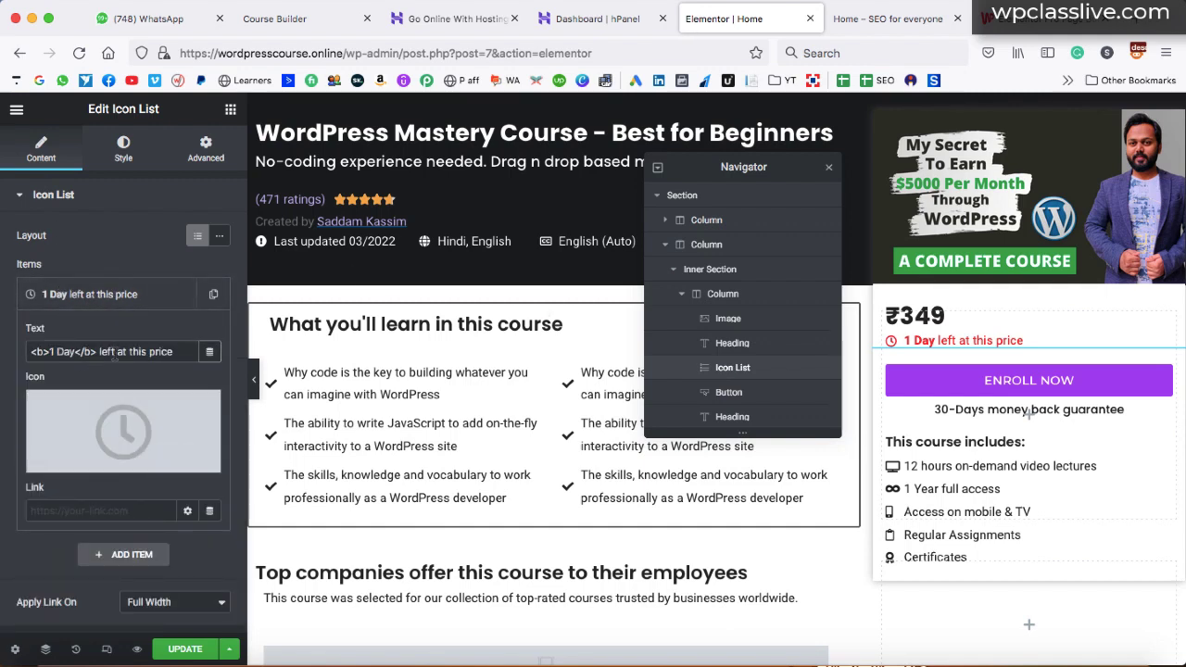
left_click_drag(100, 351, 176, 350)
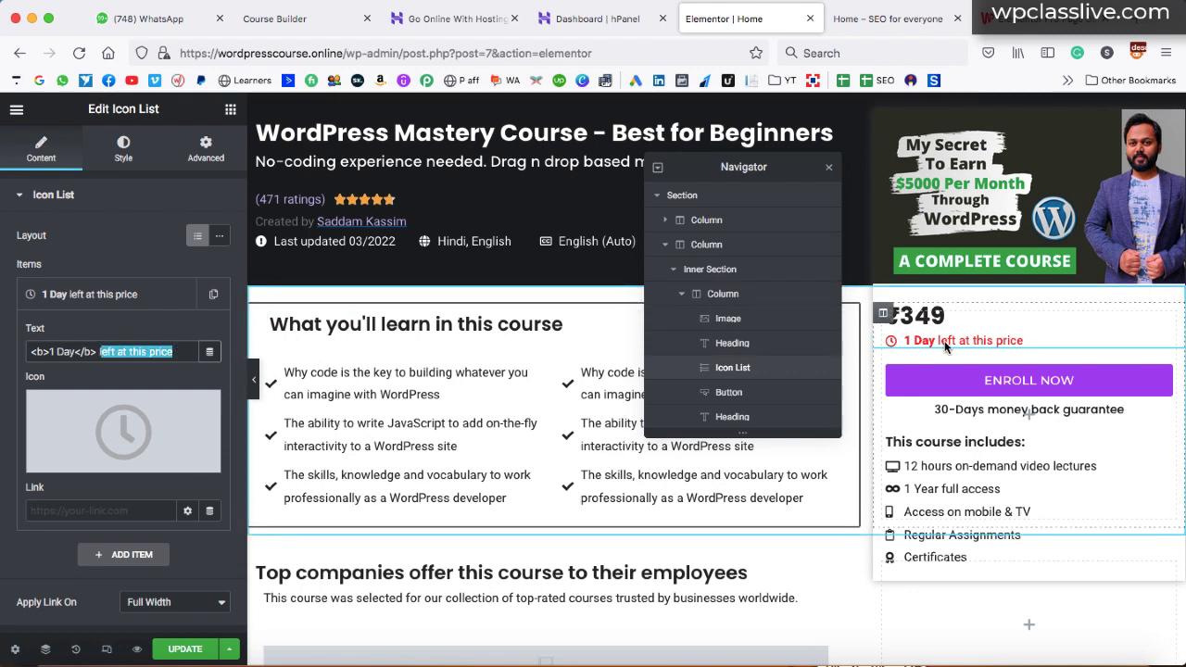
left_click(828, 167)
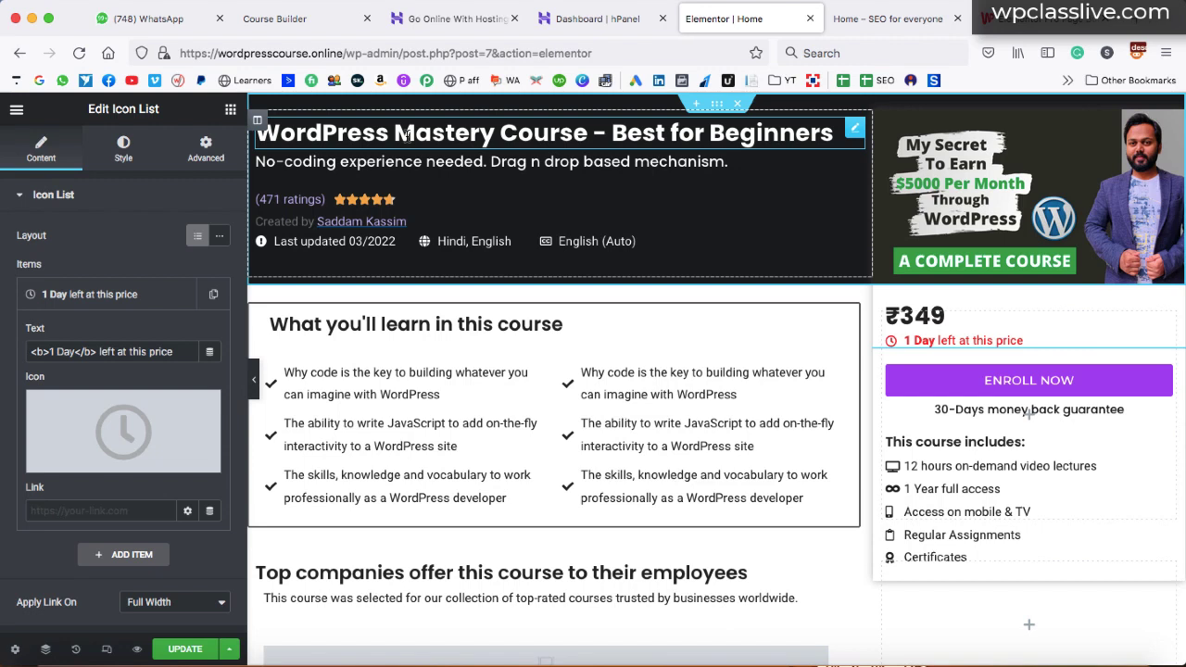
left_click(854, 132)
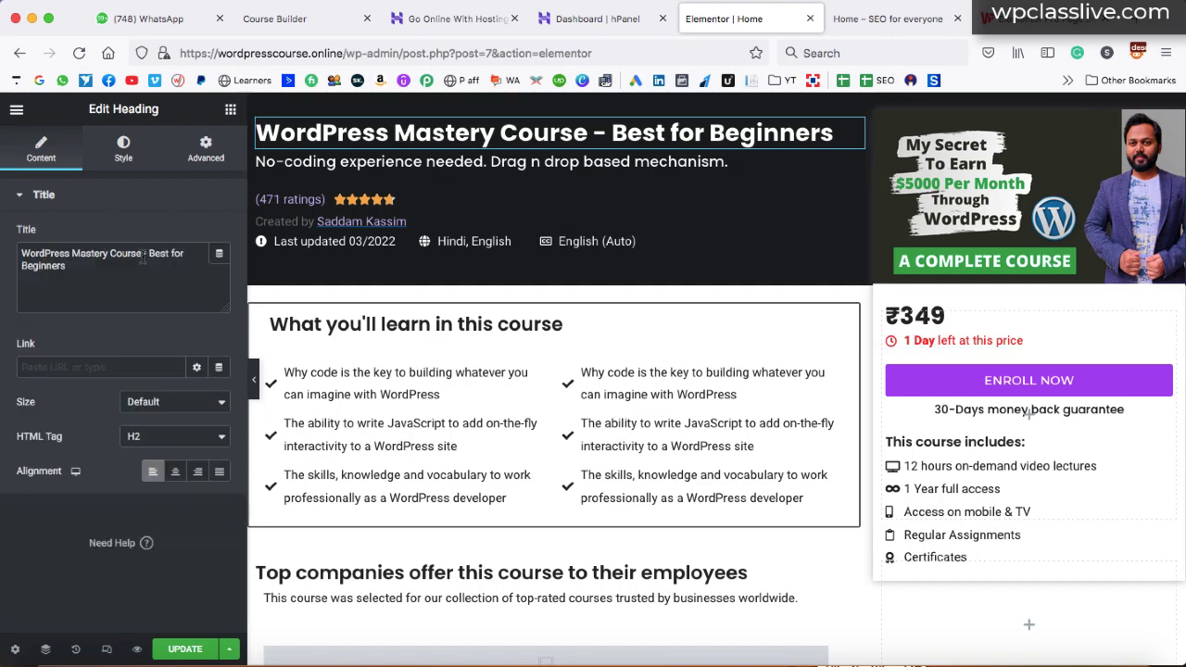
left_click_drag(141, 253, 20, 253)
type("Eng")
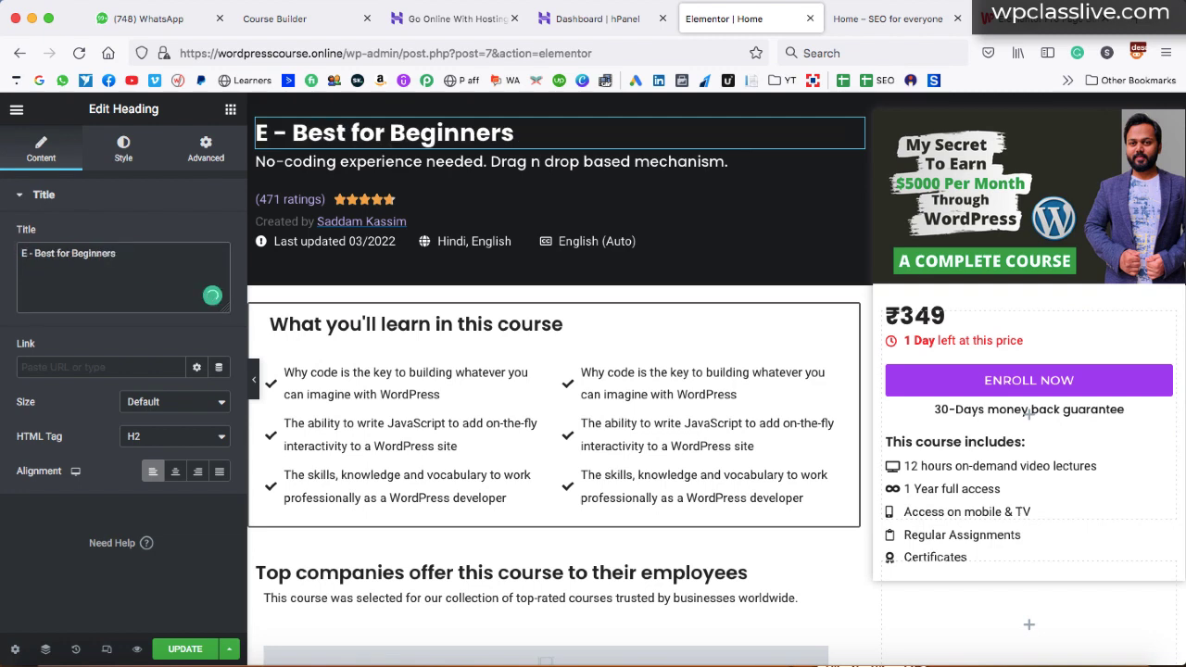
type("lish Mastery Course")
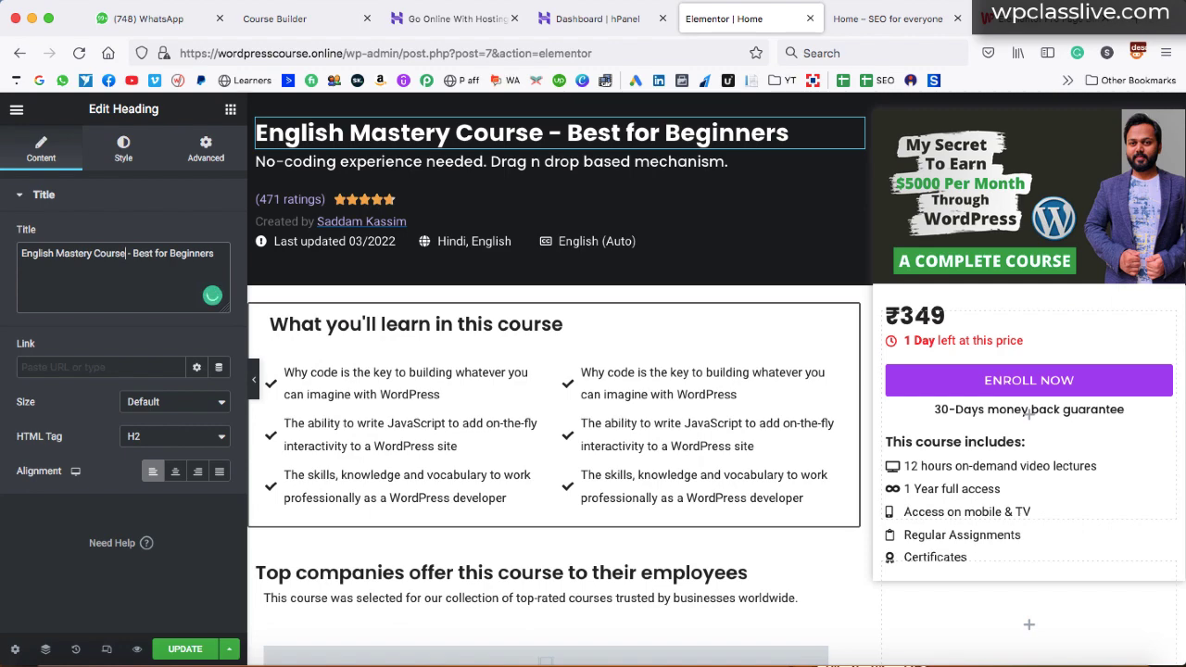
Step: Review the Requirements bullet list, then open the Curriculum accordion for editing
scroll(518, 363, "down", 5)
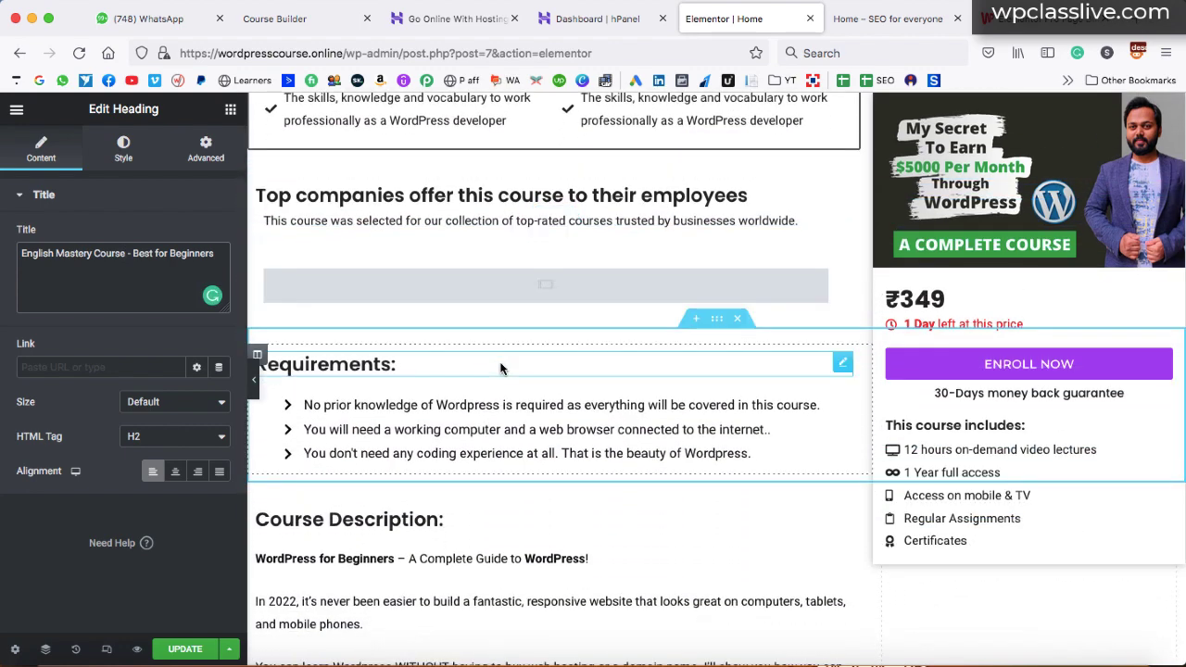
scroll(505, 366, "down", 2)
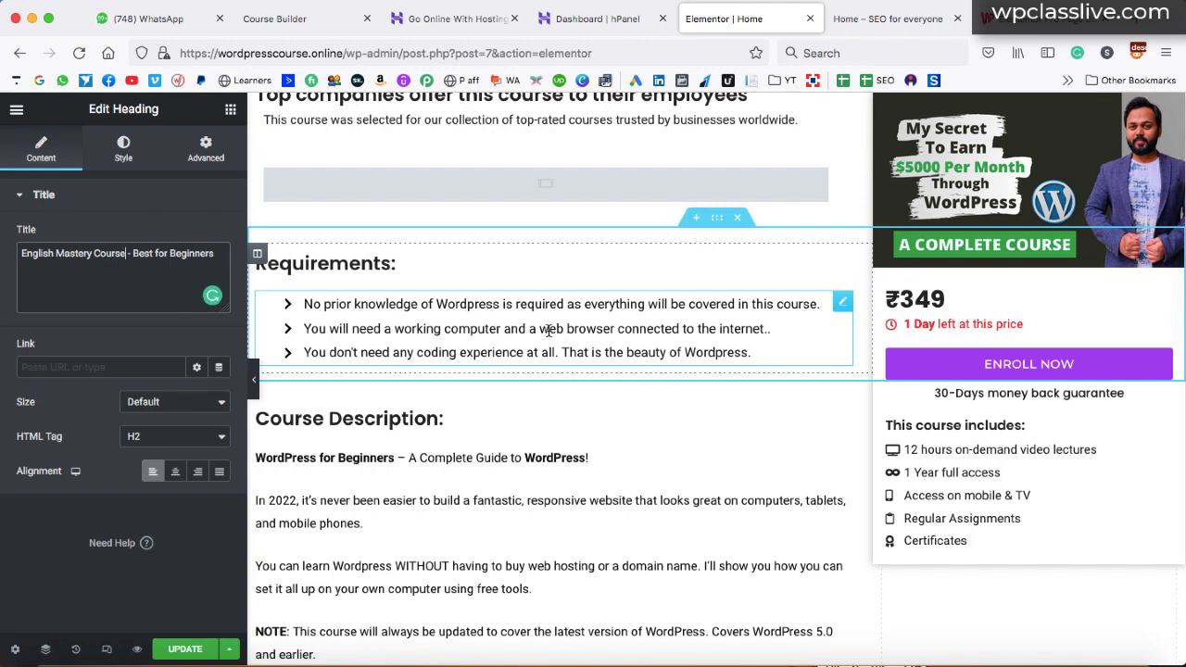
left_click(841, 304)
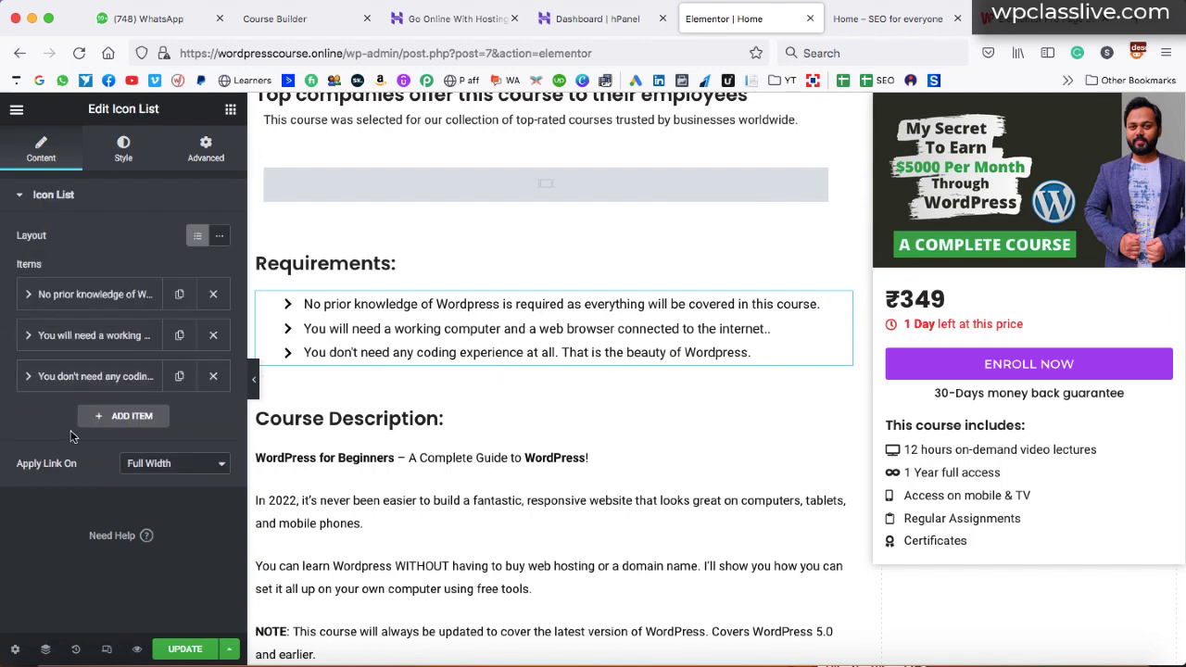
left_click(102, 295)
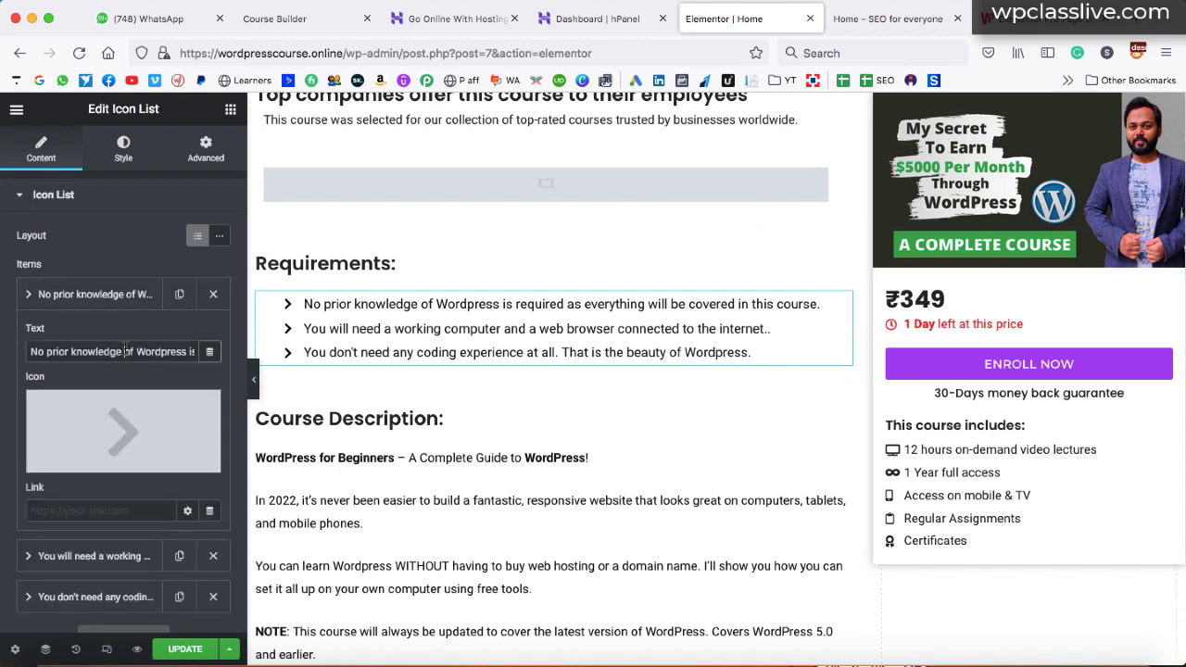
left_click(163, 295)
scroll(515, 382, "down", 20)
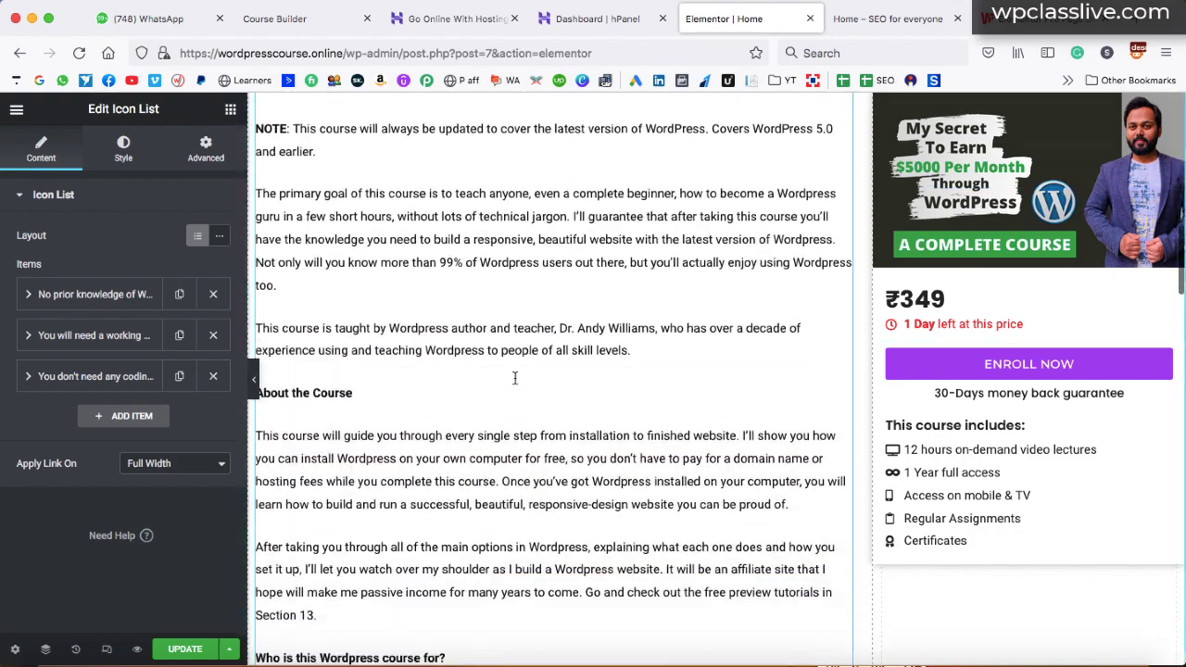
scroll(515, 378, "down", 10)
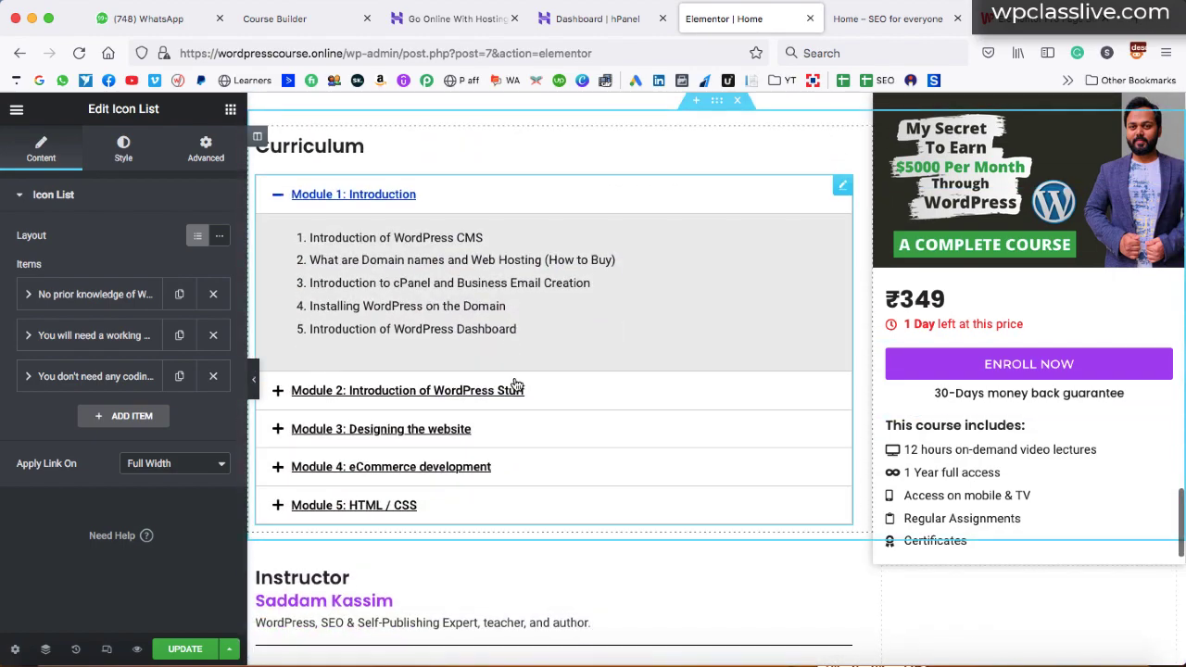
left_click(841, 188)
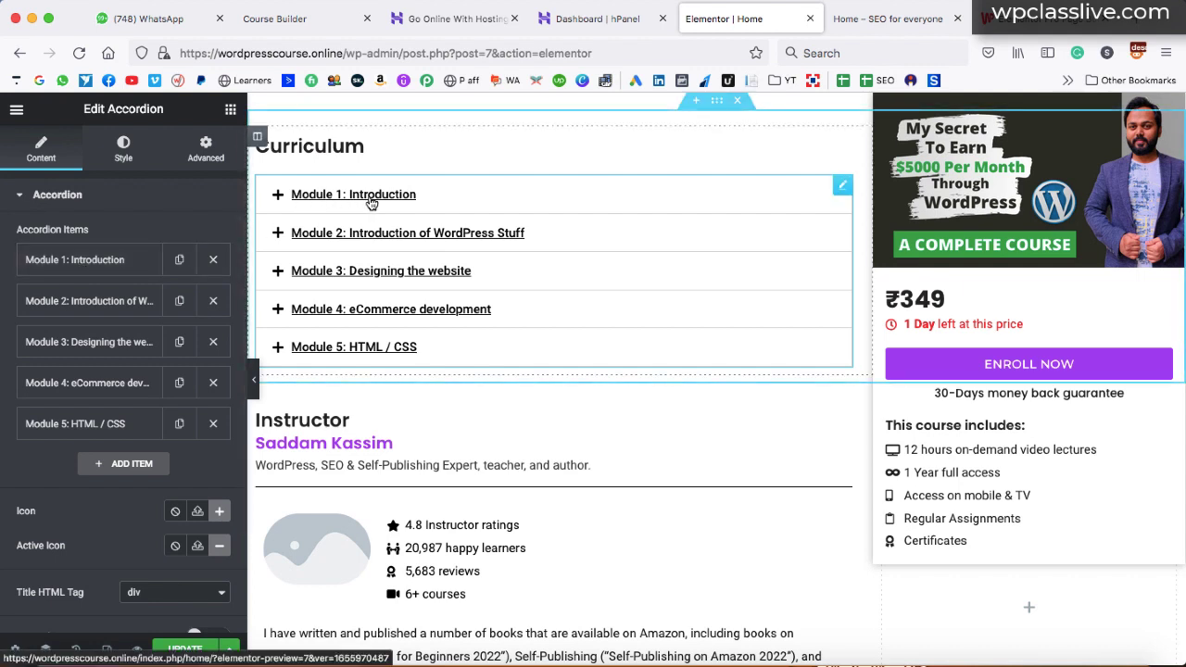
Step: Review Module 1: Introduction's lessons in the panel and on the page, then select the instructor image
left_click(135, 263)
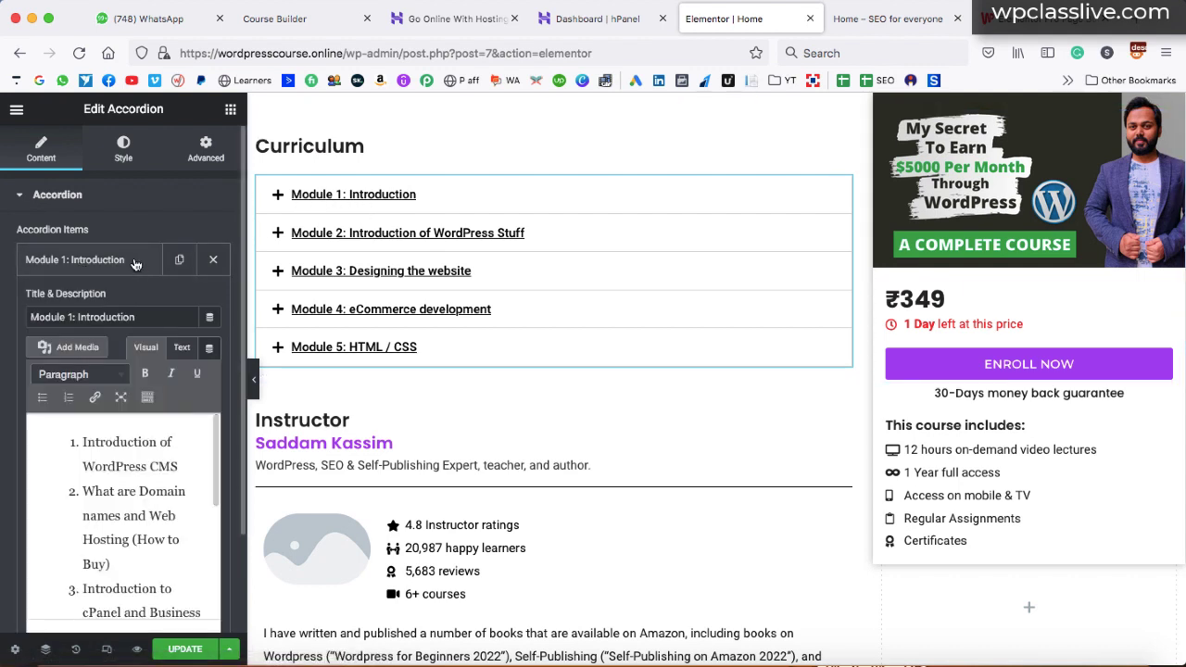
left_click(126, 489)
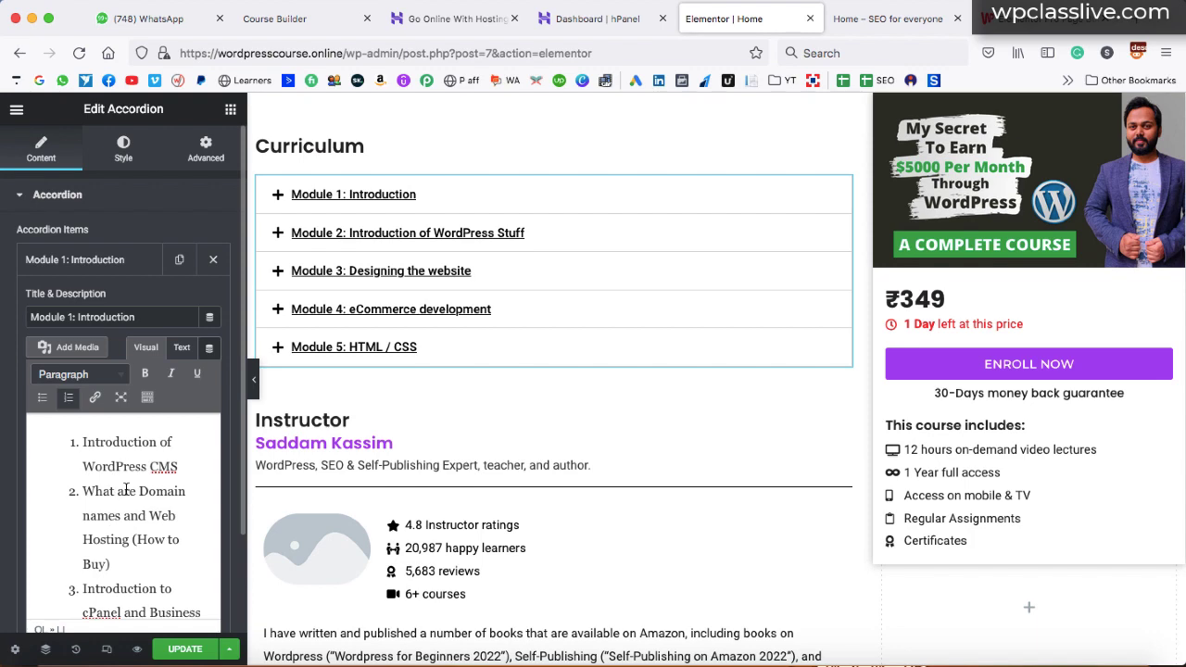
left_click(492, 197)
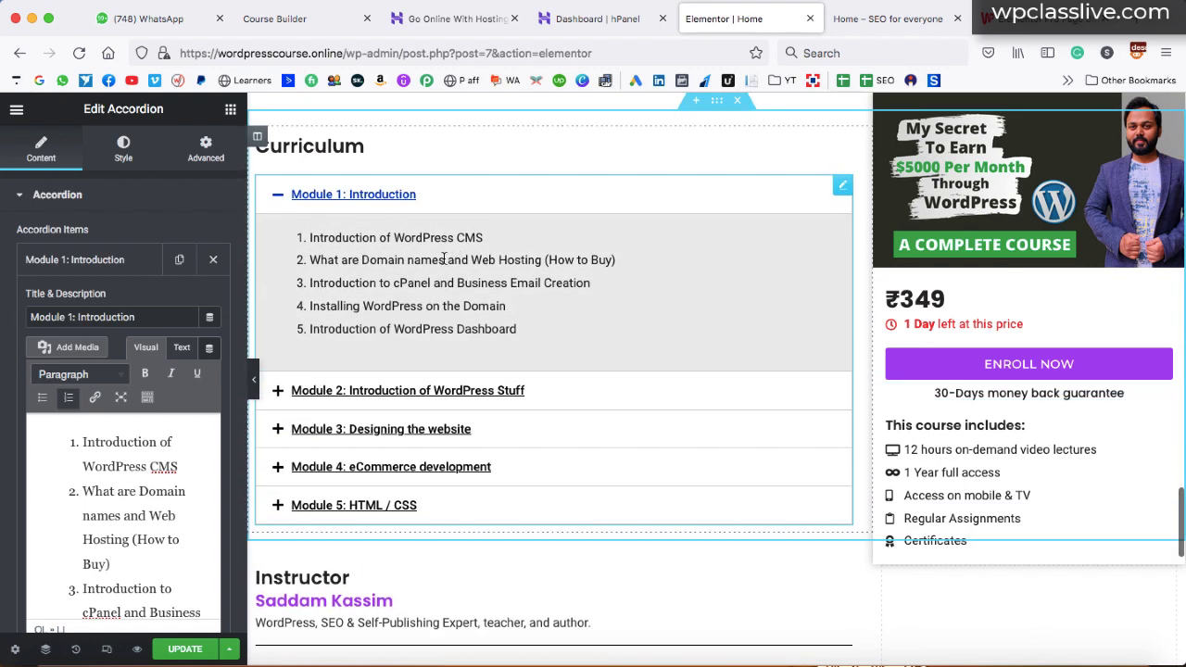
scroll(128, 501, "down", 3)
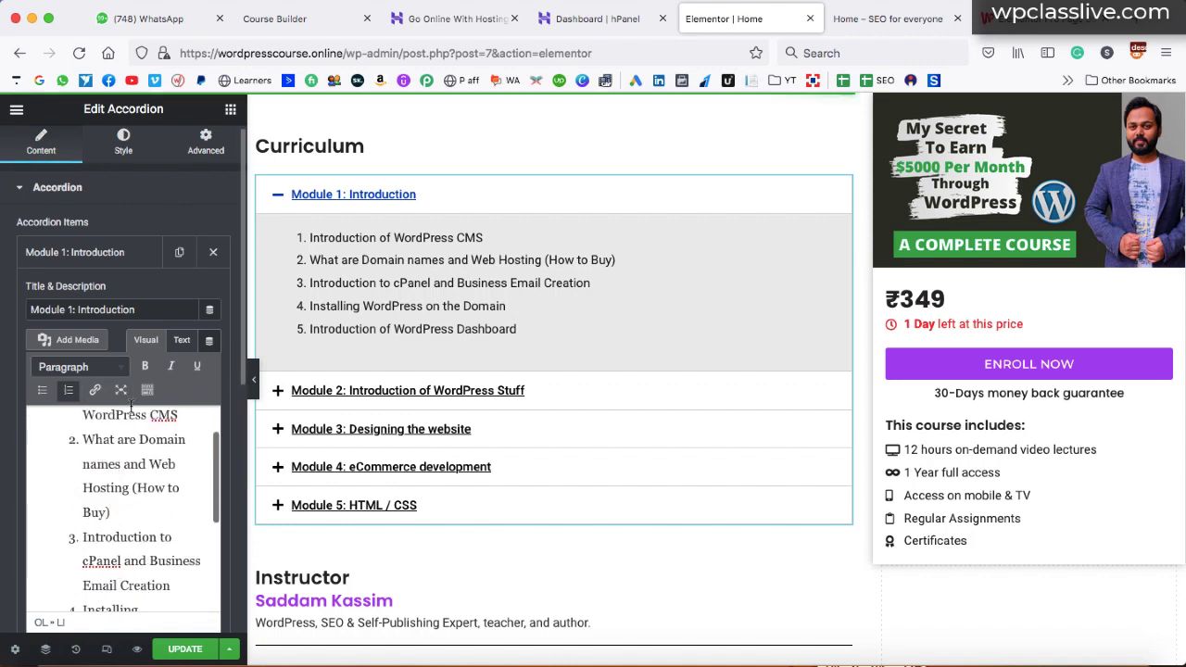
left_click(137, 537)
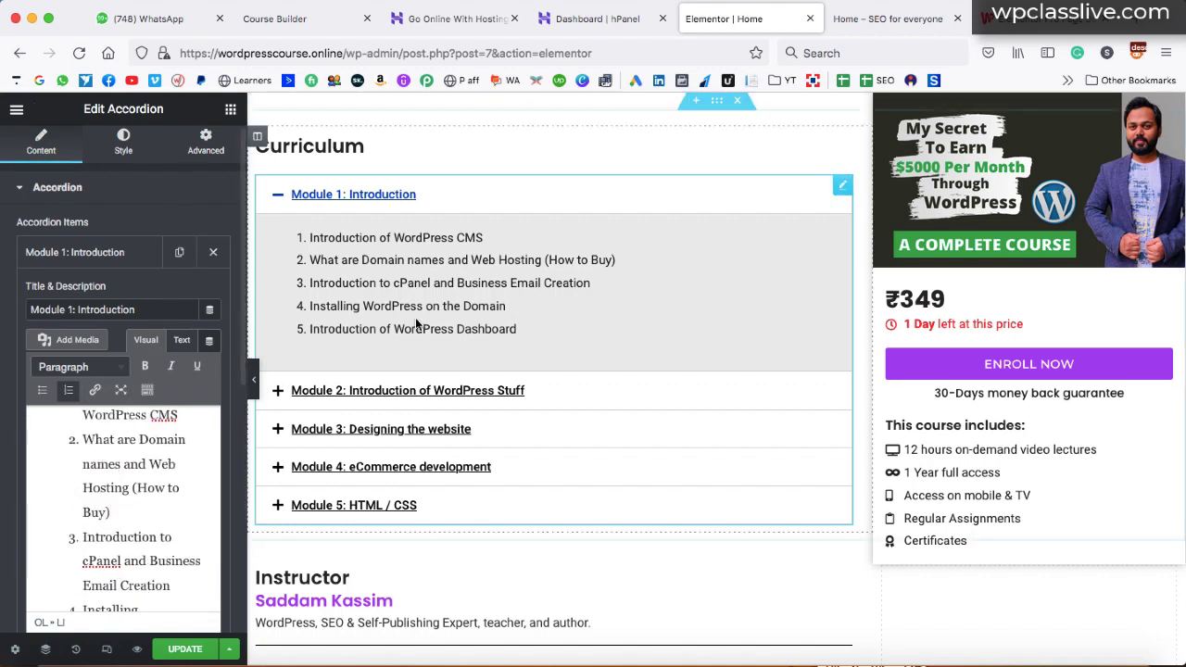
scroll(393, 324, "down", 4)
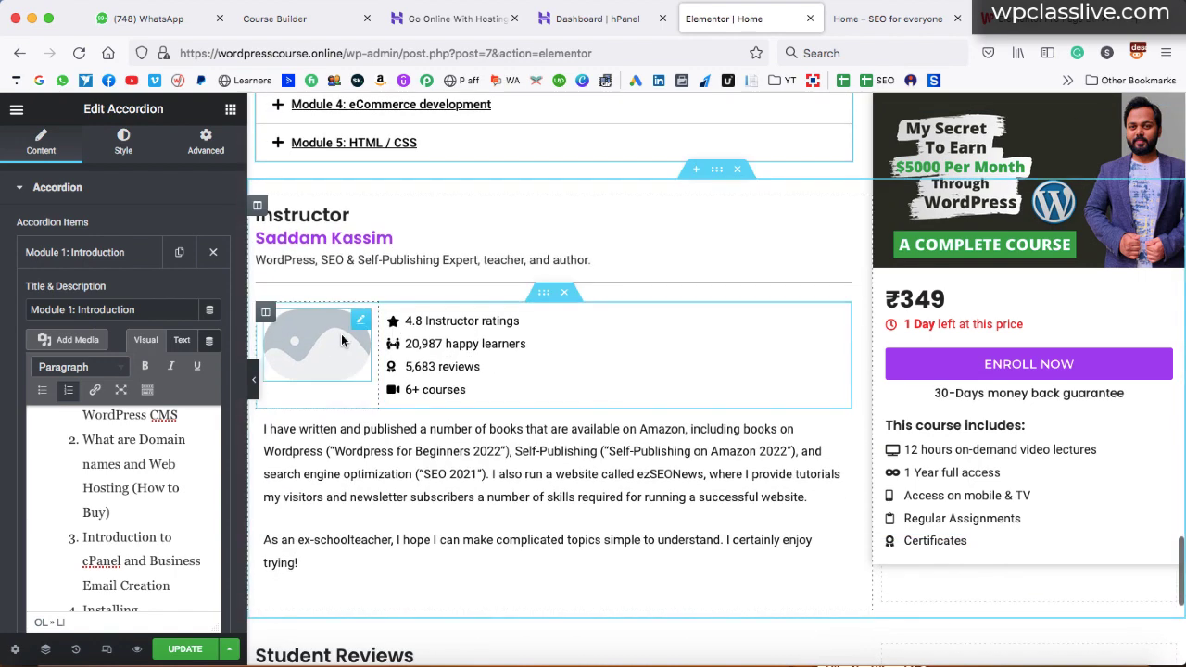
left_click(361, 321)
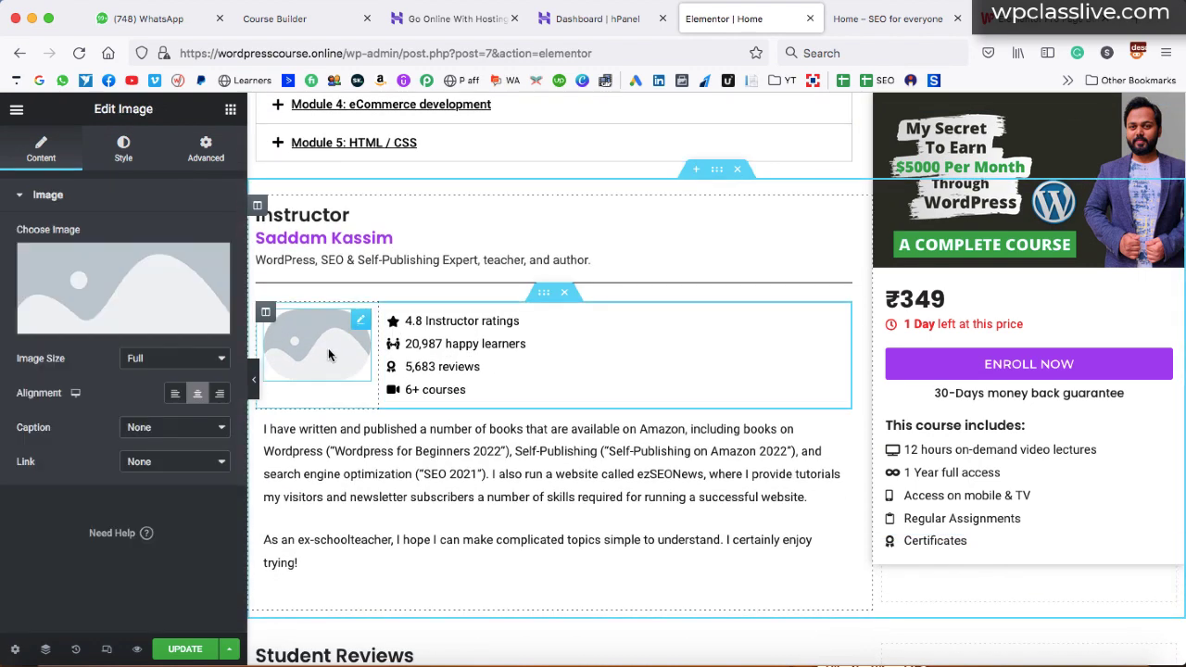
Step: Upload pp.png as the instructor photo, update the page, and return to the live Home tab
left_click(109, 326)
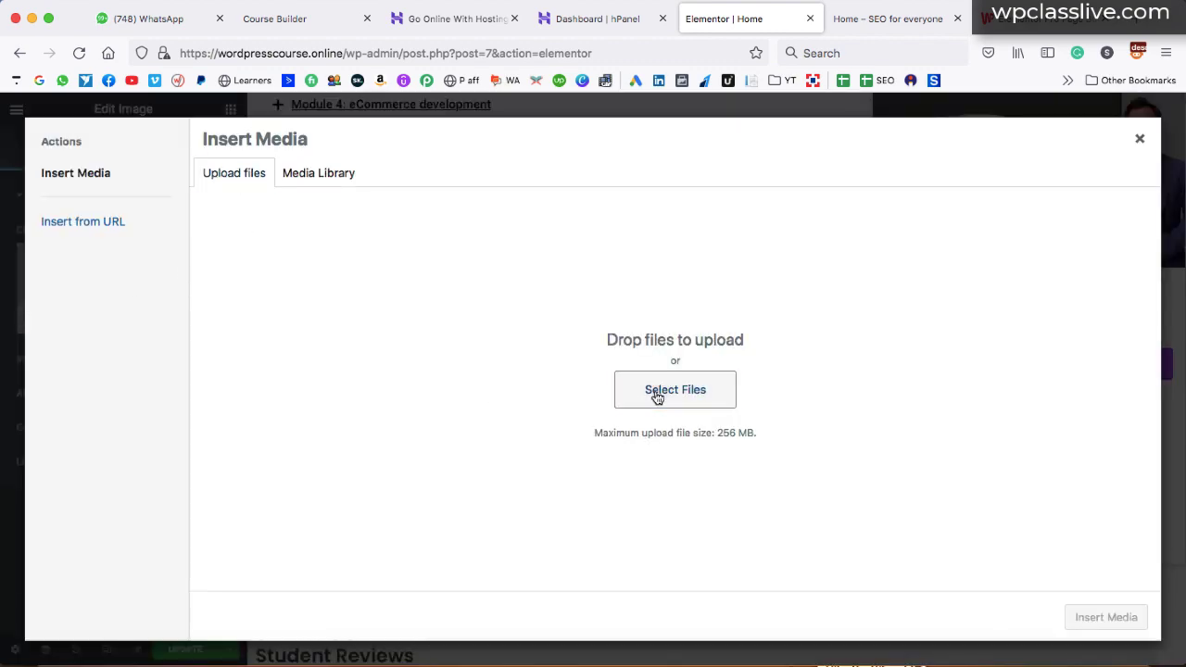
left_click(657, 393)
scroll(732, 387, "down", 10)
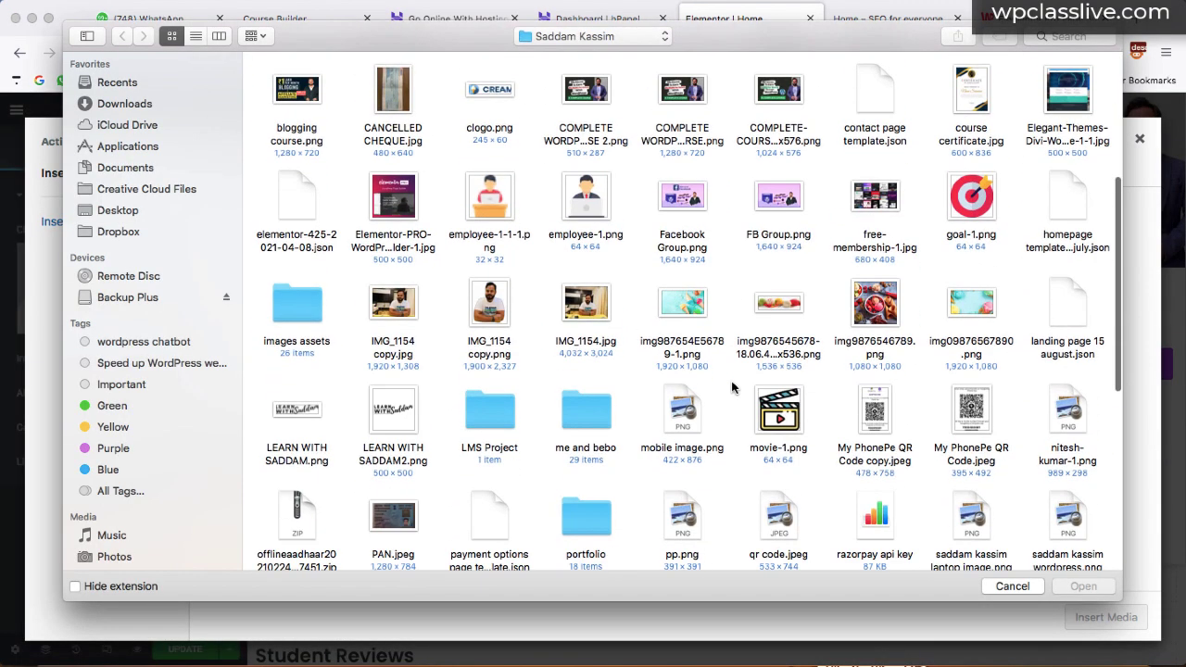
double_click(680, 176)
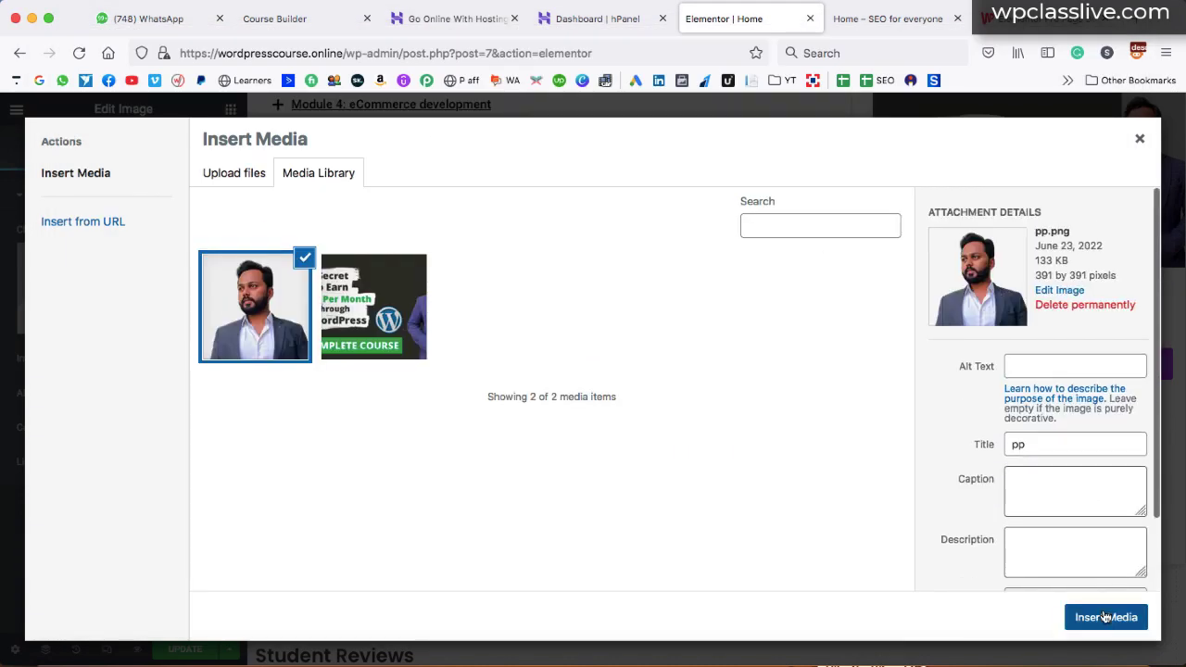
left_click(1104, 615)
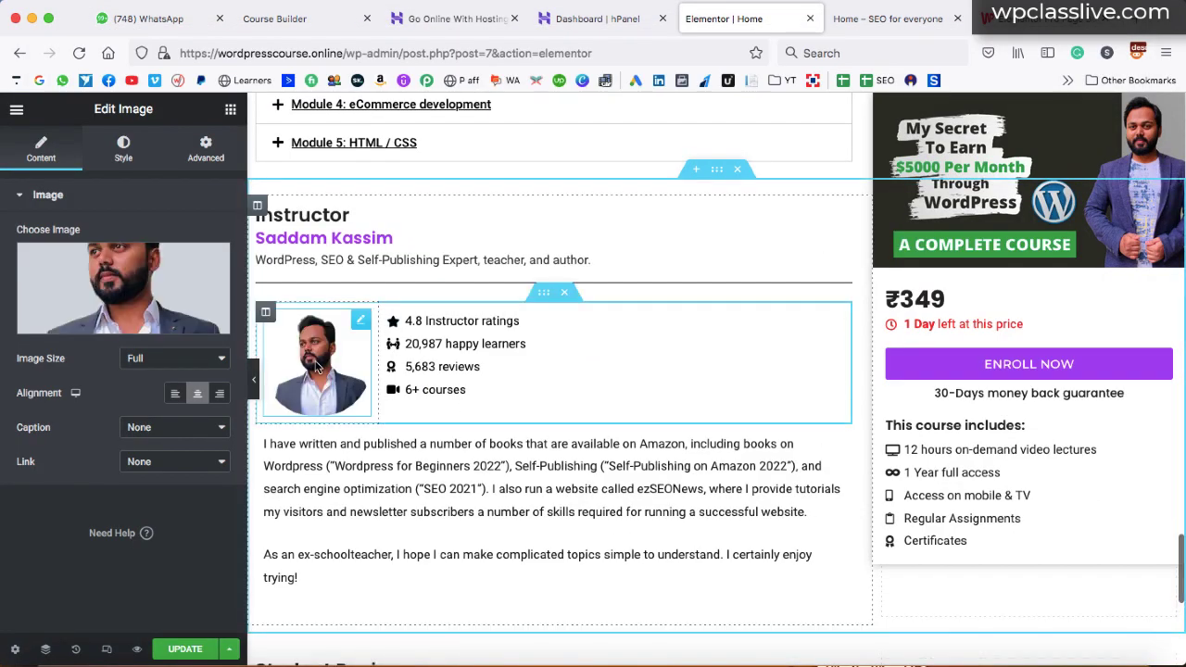
left_click(186, 652)
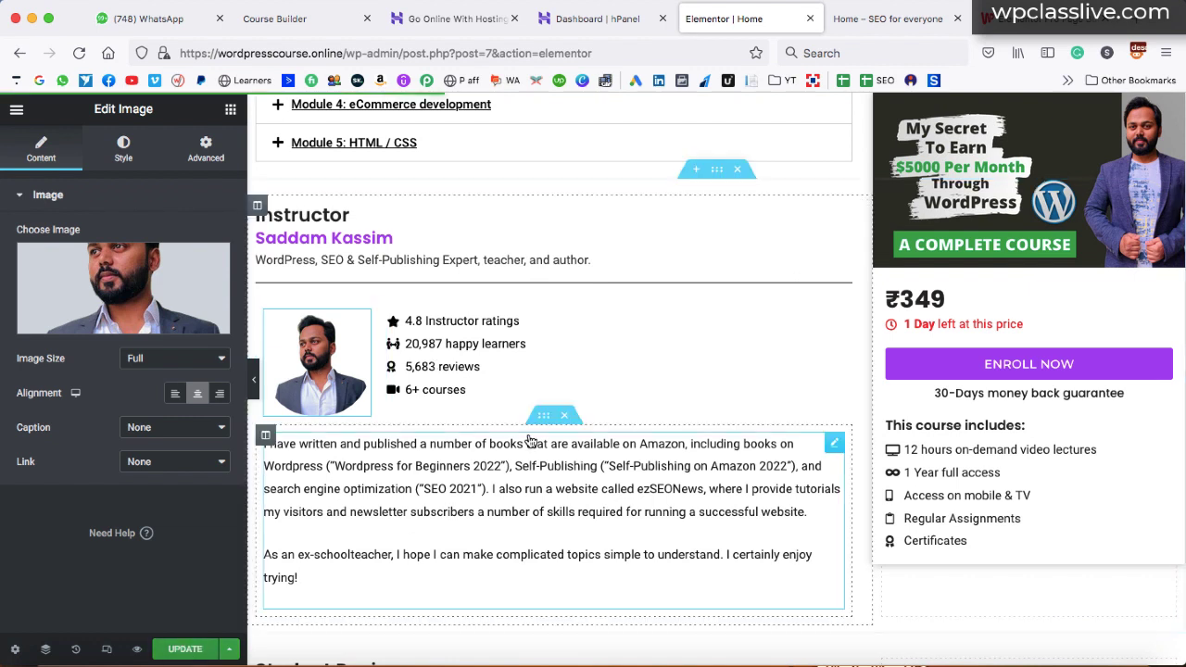
left_click(896, 23)
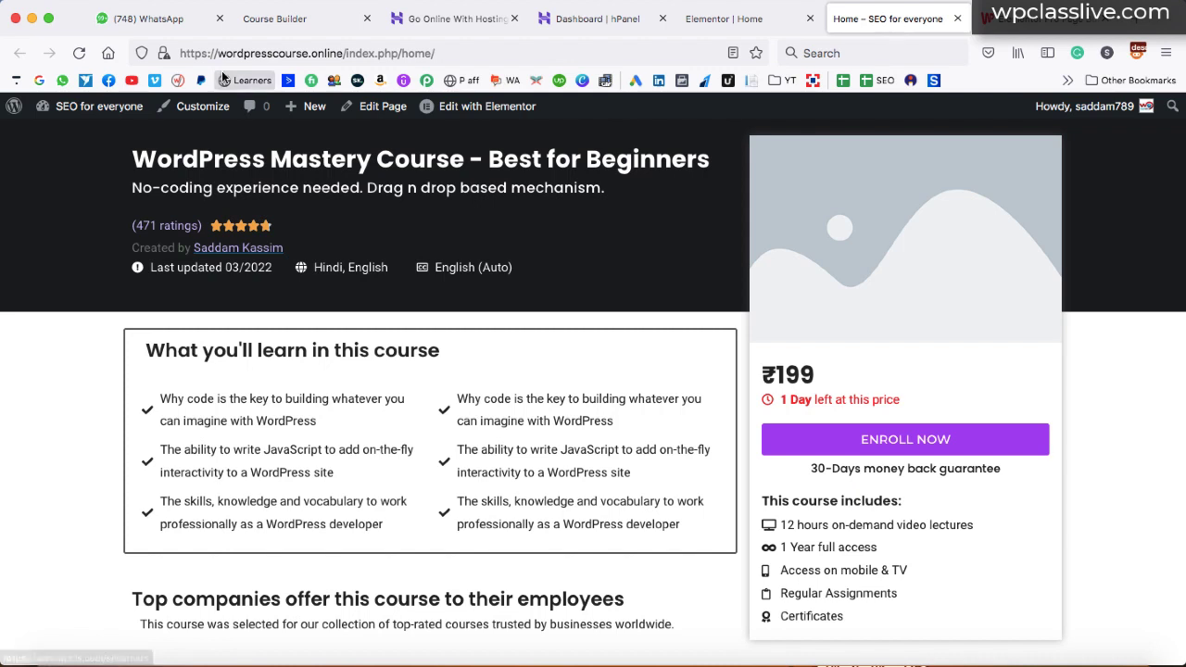
Step: Reload the live page, check the English Mastery Course title and ₹349 card, and test Enroll Now
left_click(79, 52)
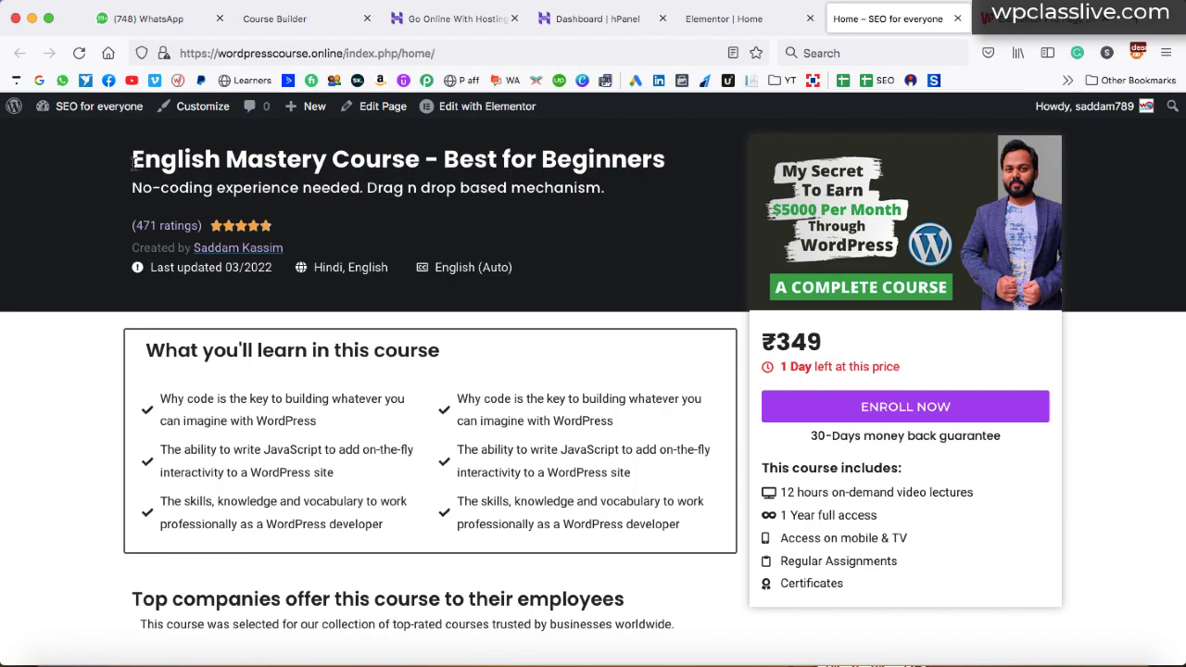
left_click_drag(131, 163, 380, 165)
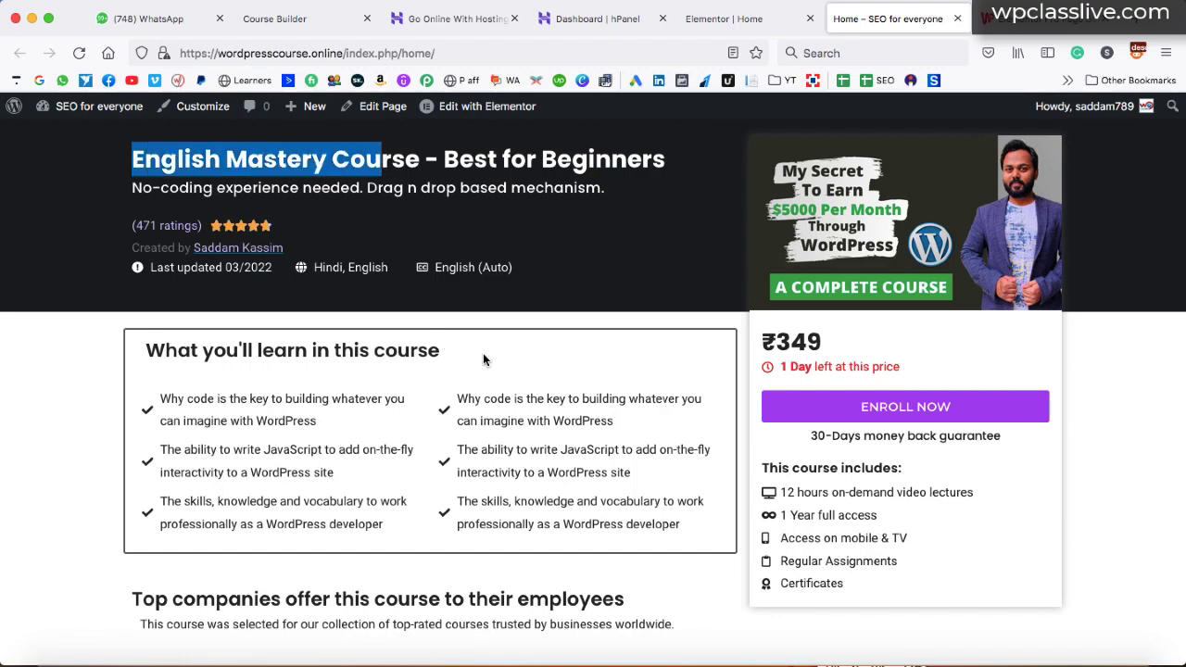
scroll(482, 357, "down", 5)
scroll(483, 360, "down", 1)
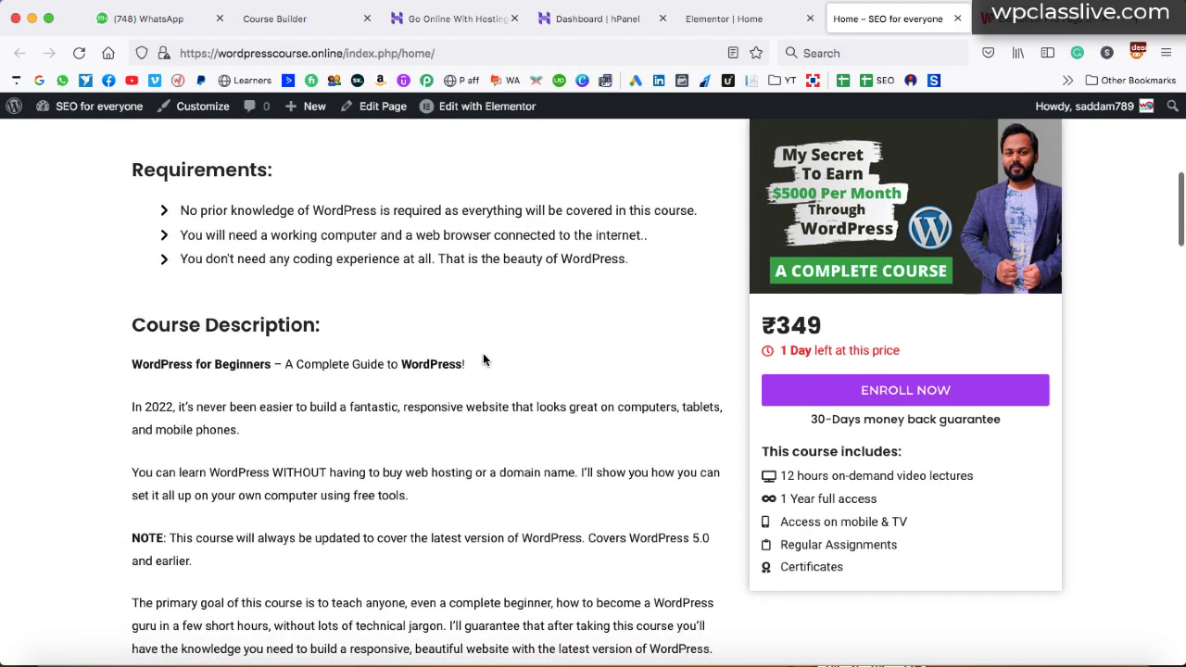
scroll(483, 360, "down", 8)
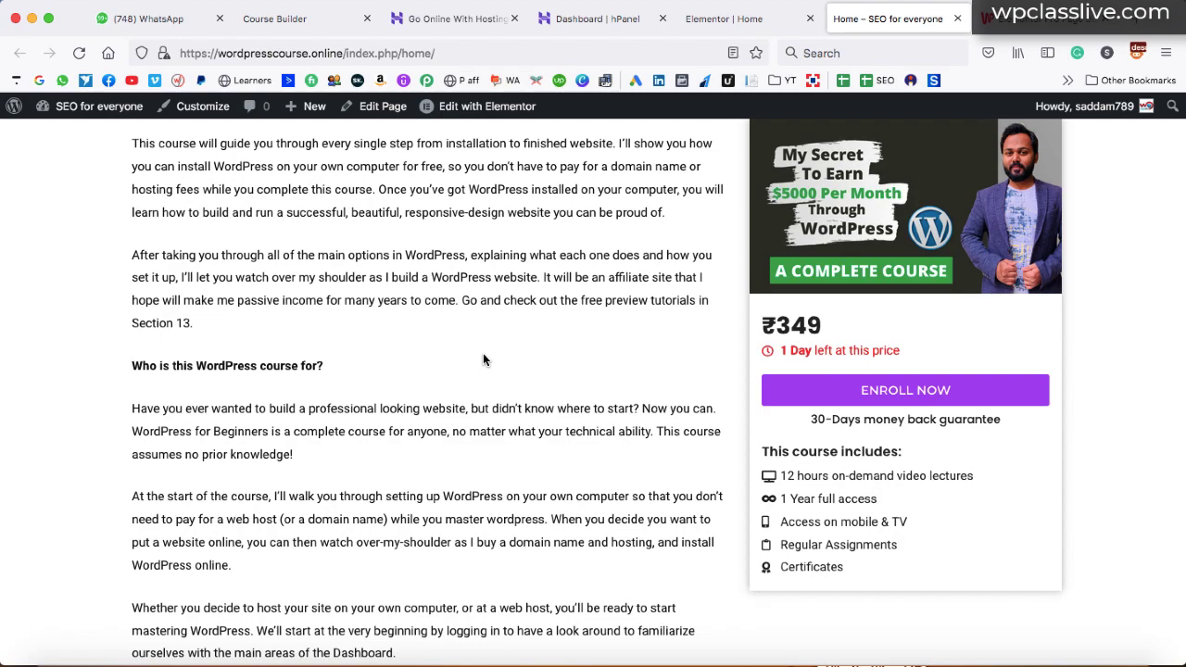
scroll(483, 359, "down", 12)
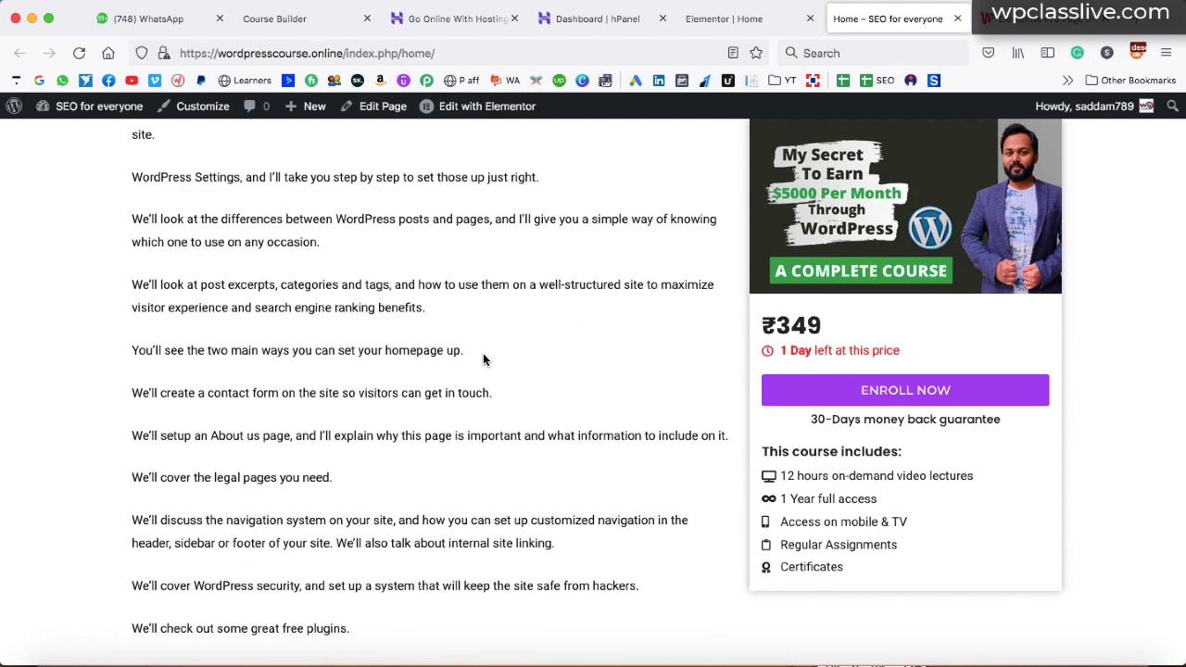
scroll(482, 359, "down", 2)
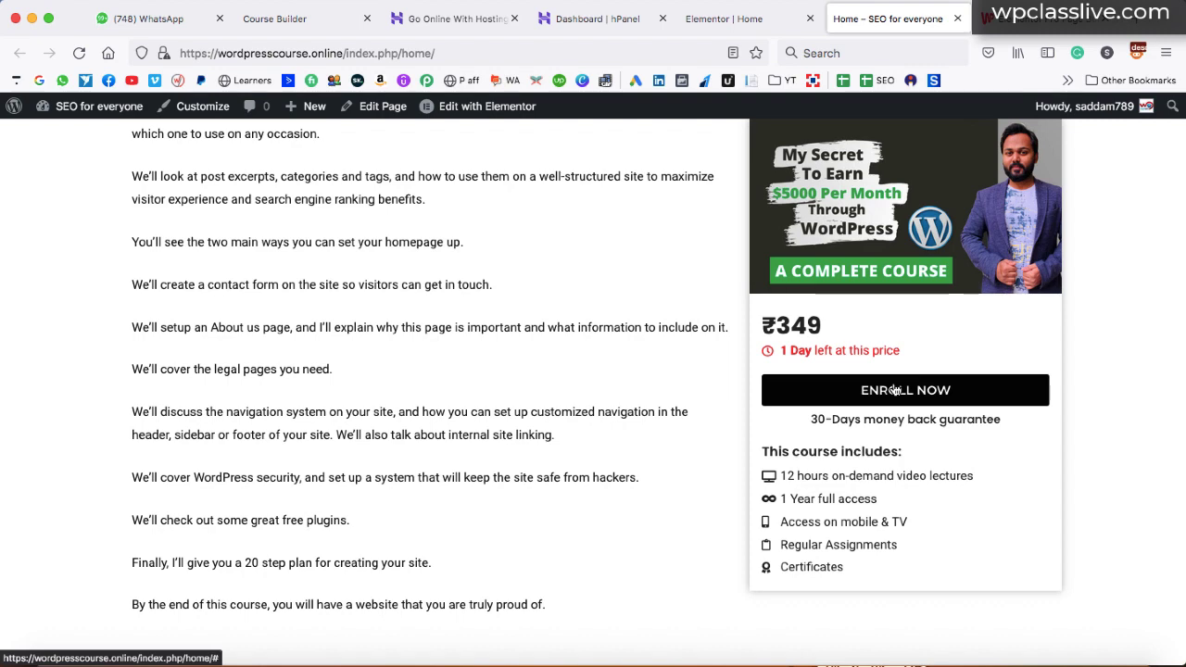
left_click(896, 390)
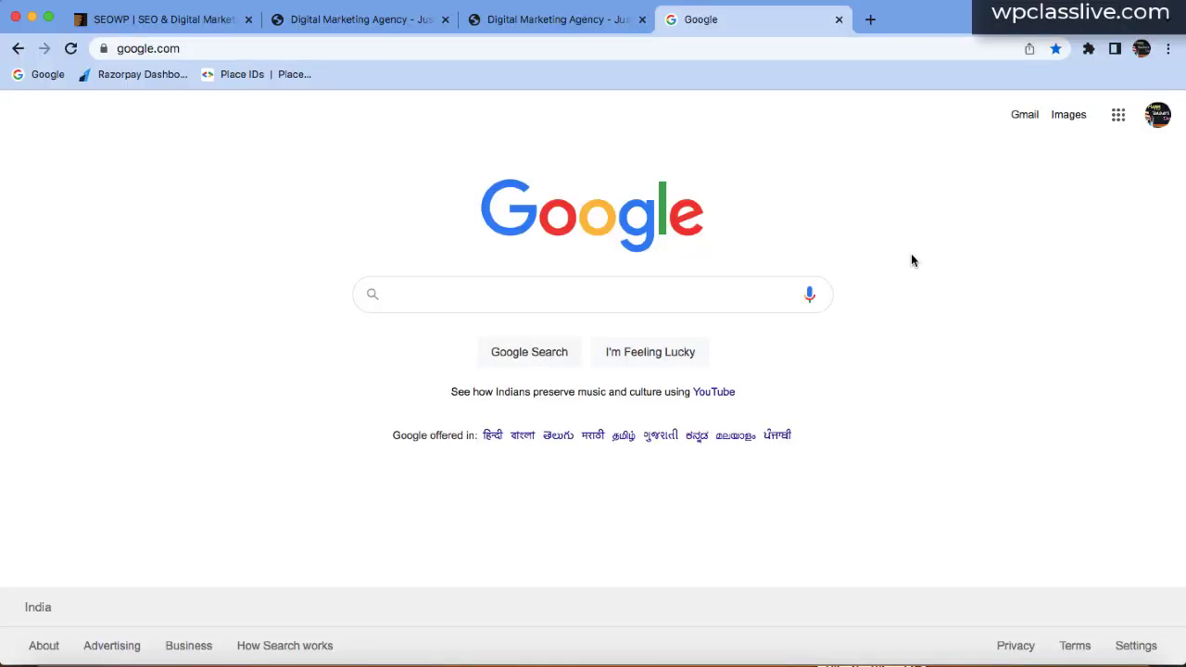
Step: Go to the Razorpay website, sign in to the existing account, and open Payment Pages
left_click(652, 51)
type("razo")
key("Return")
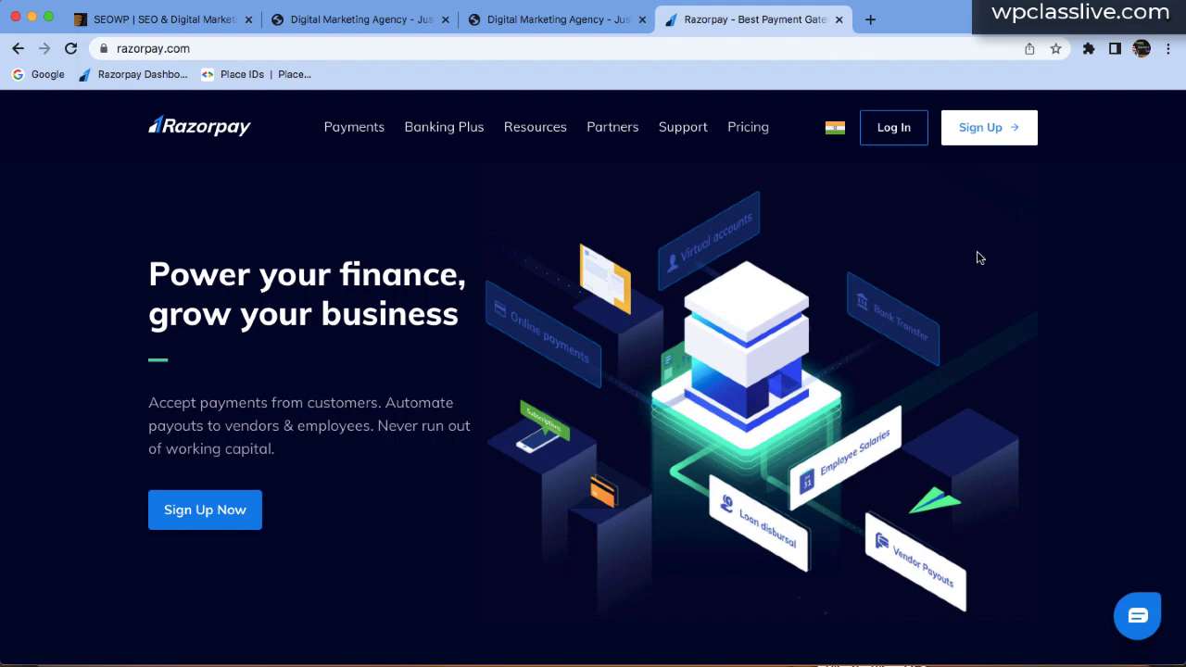
left_click(988, 135)
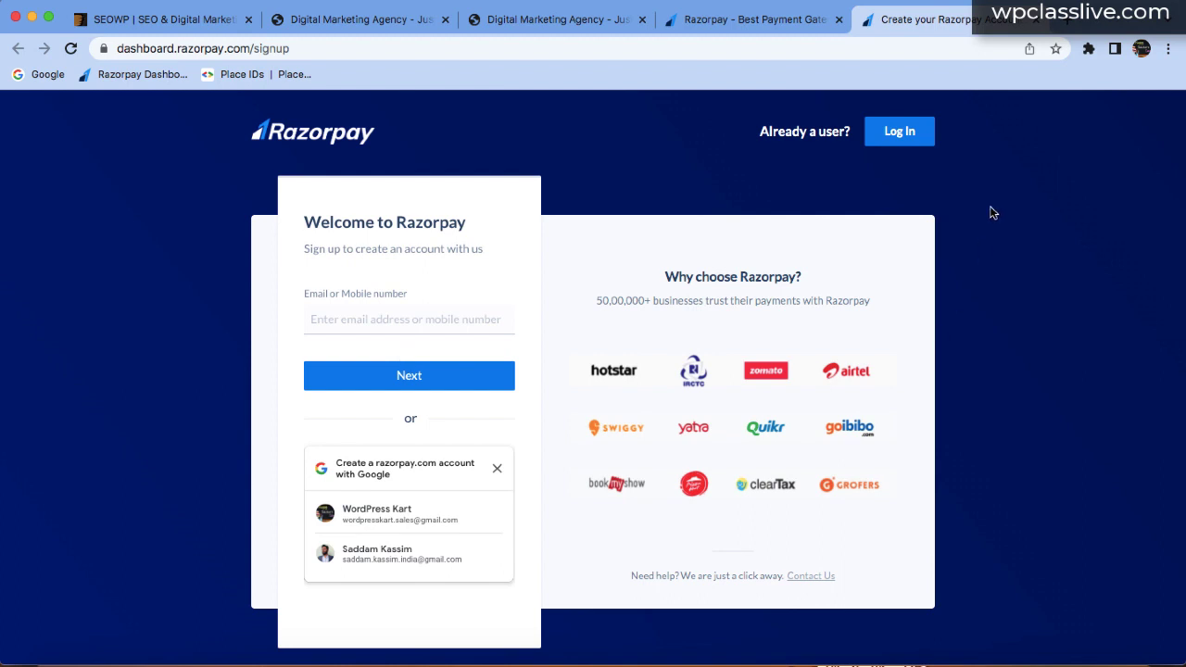
left_click(899, 135)
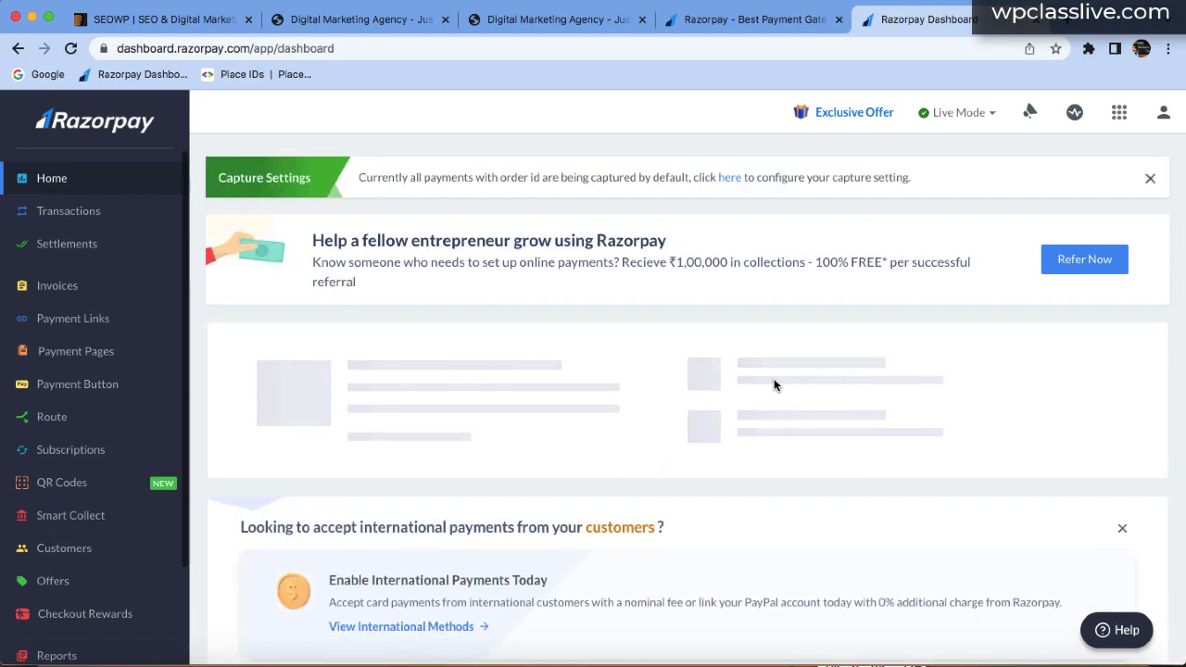
left_click(66, 357)
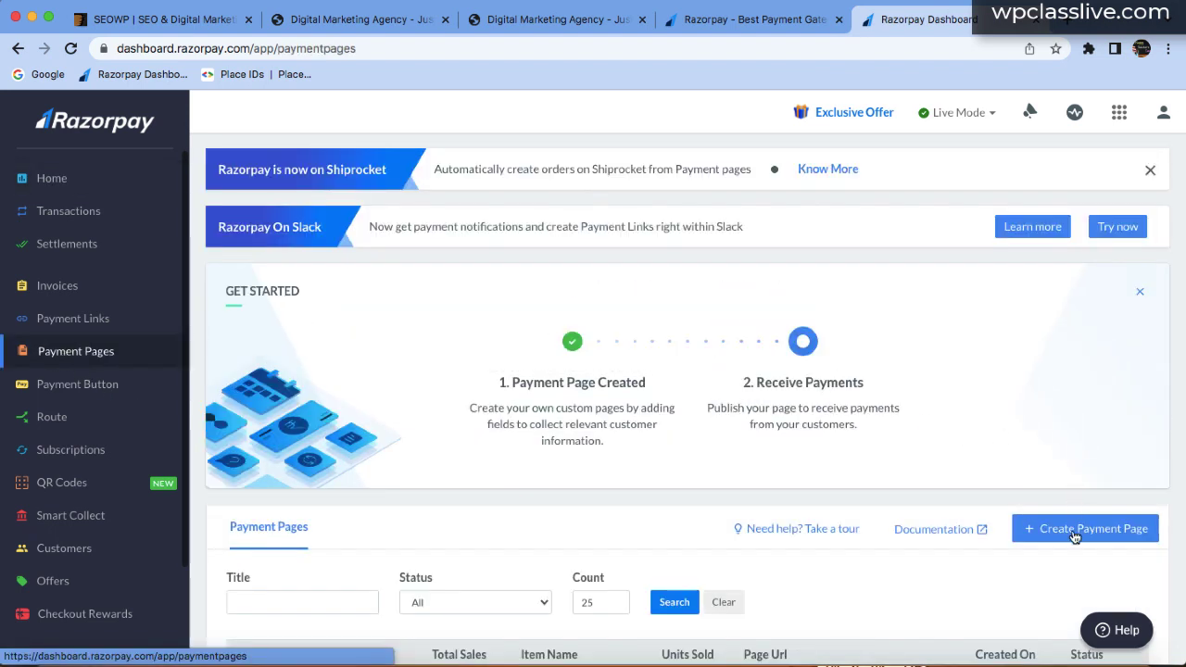
Step: Create a blank 'Create your Own' payment page titled 'SEO Course for Beginners'
left_click(1087, 533)
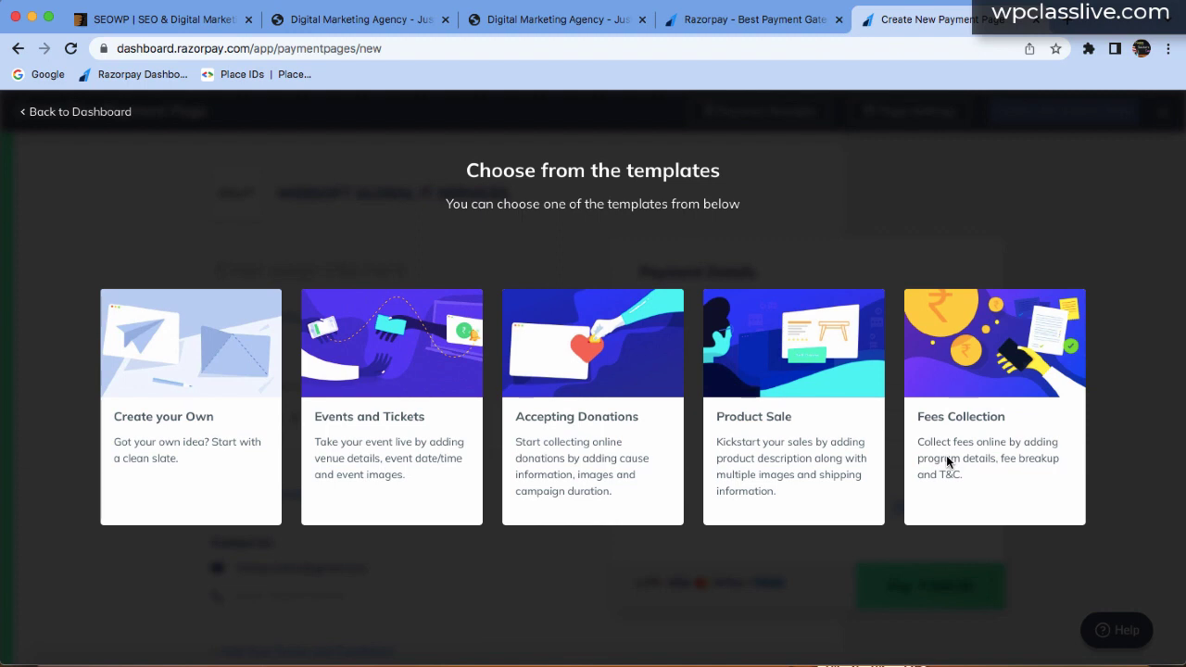
left_click(160, 424)
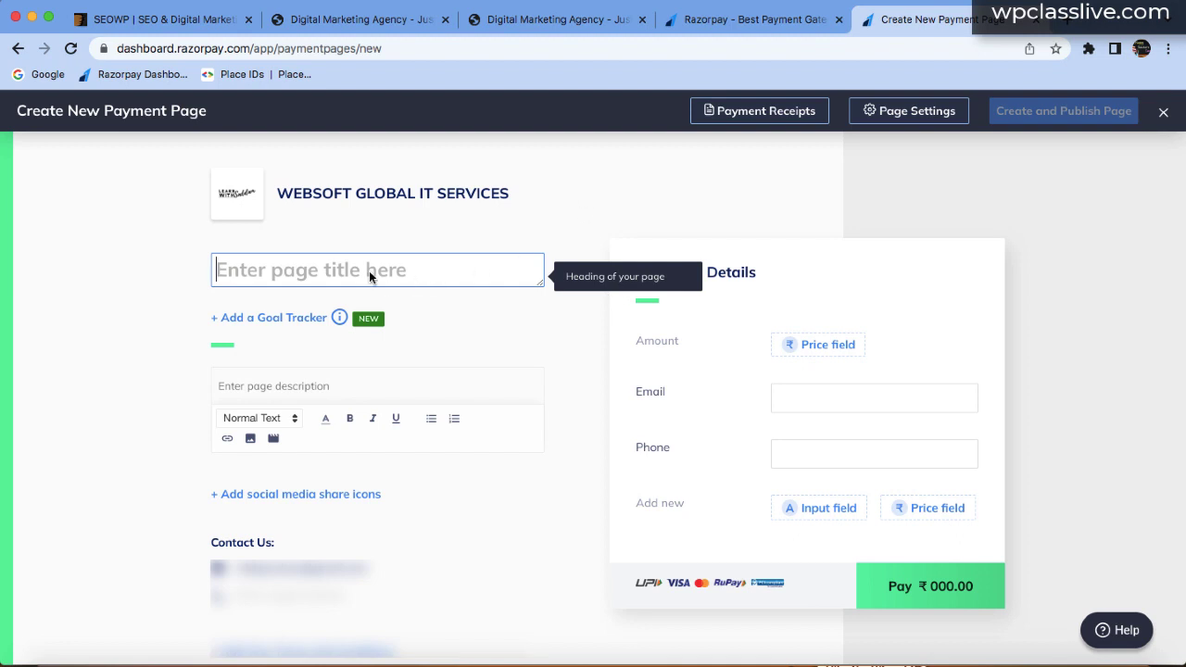
type("SEO Course f")
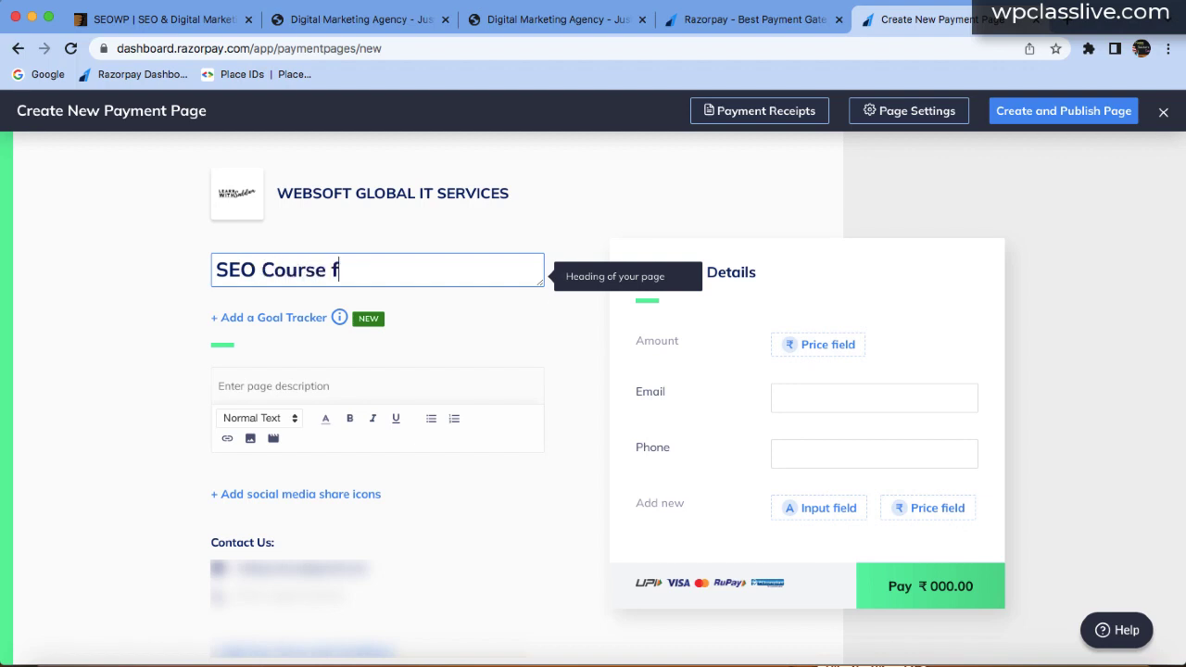
type("or Beginners")
left_click(285, 390)
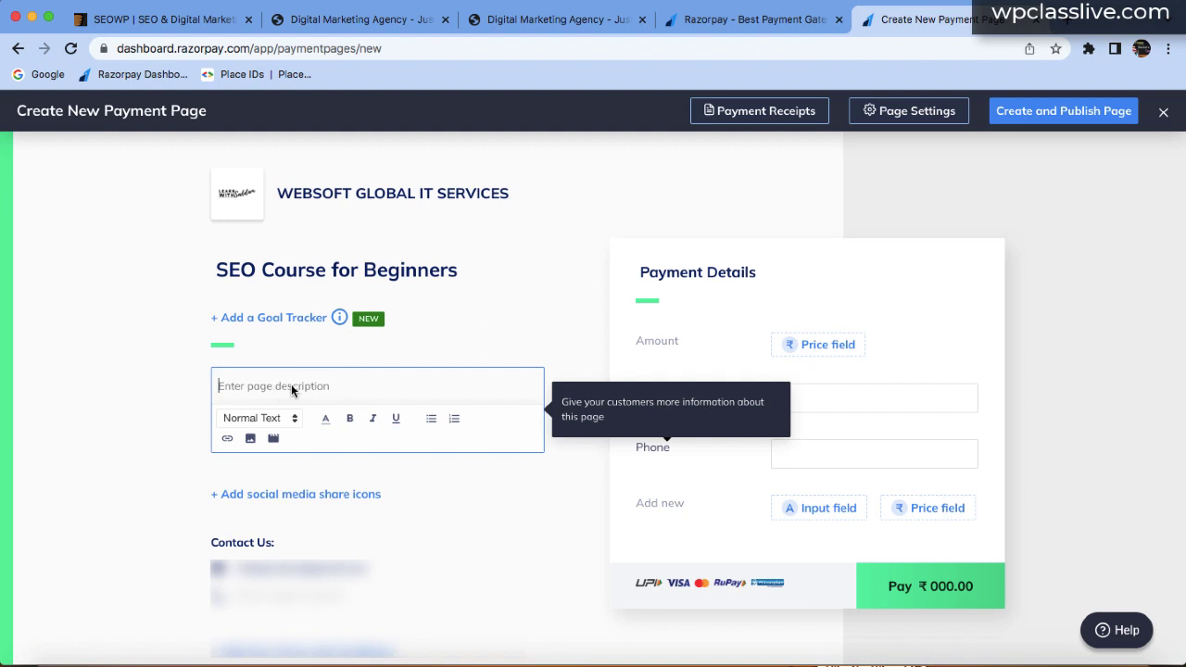
Step: Paste the bulleted course points into the description and add social media share icons
type("Why code is the key to building whatever you can imagine with WordPress The ability to write JavaScript to add on-the-fly interactivity to a WordPress site The skills, knowledge and vocabulary to work professionally as a WordPress developer Why code is the key to building whatever you can imagine with WordPress The ability to write JavaScript to add on-the-fly interactivity to a WordPress site The skills, knowledge and vocabulary to work professionally as a WordPress developer")
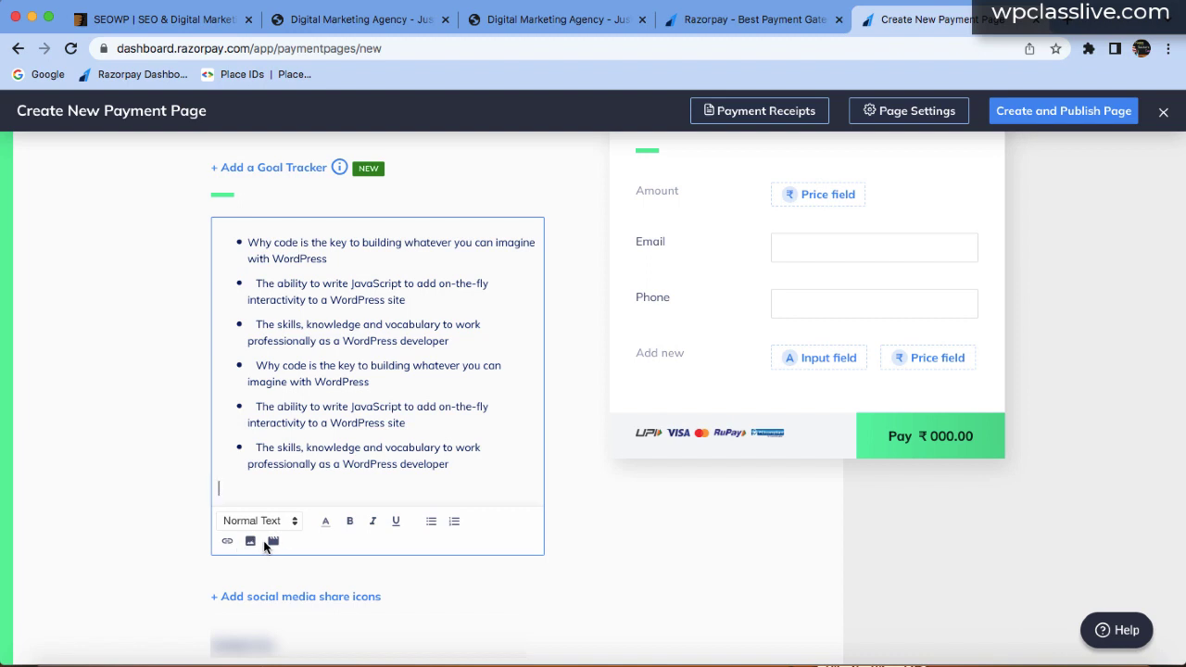
scroll(311, 523, "down", 3)
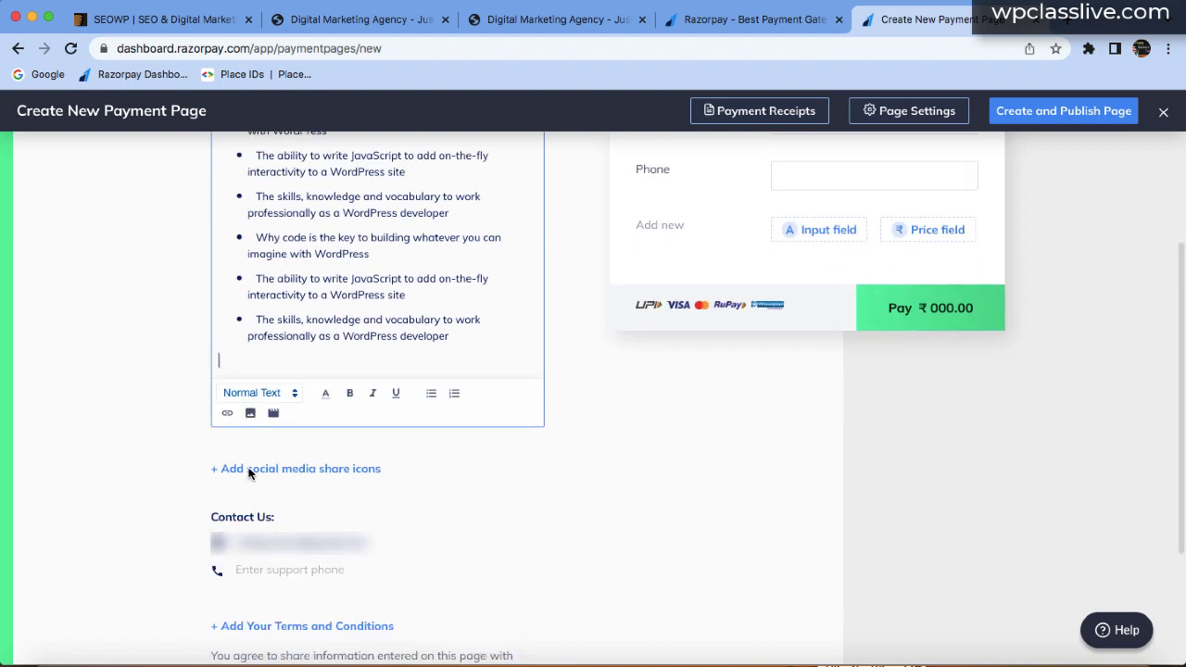
left_click(293, 491)
left_click(278, 470)
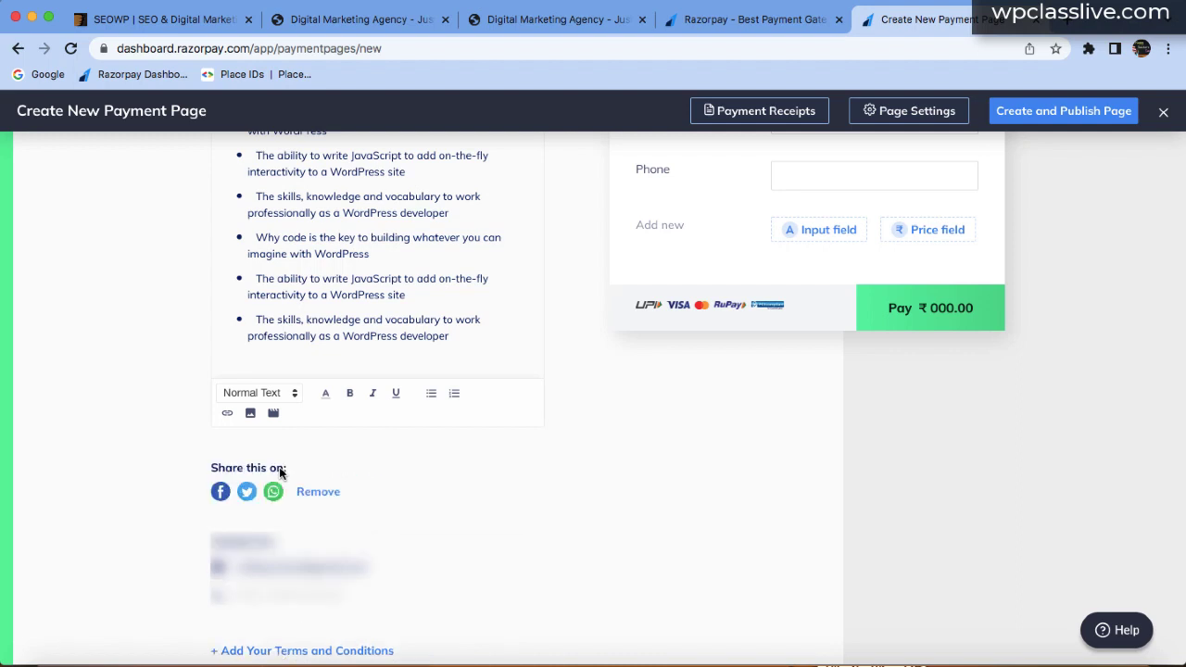
scroll(121, 478, "down", 3)
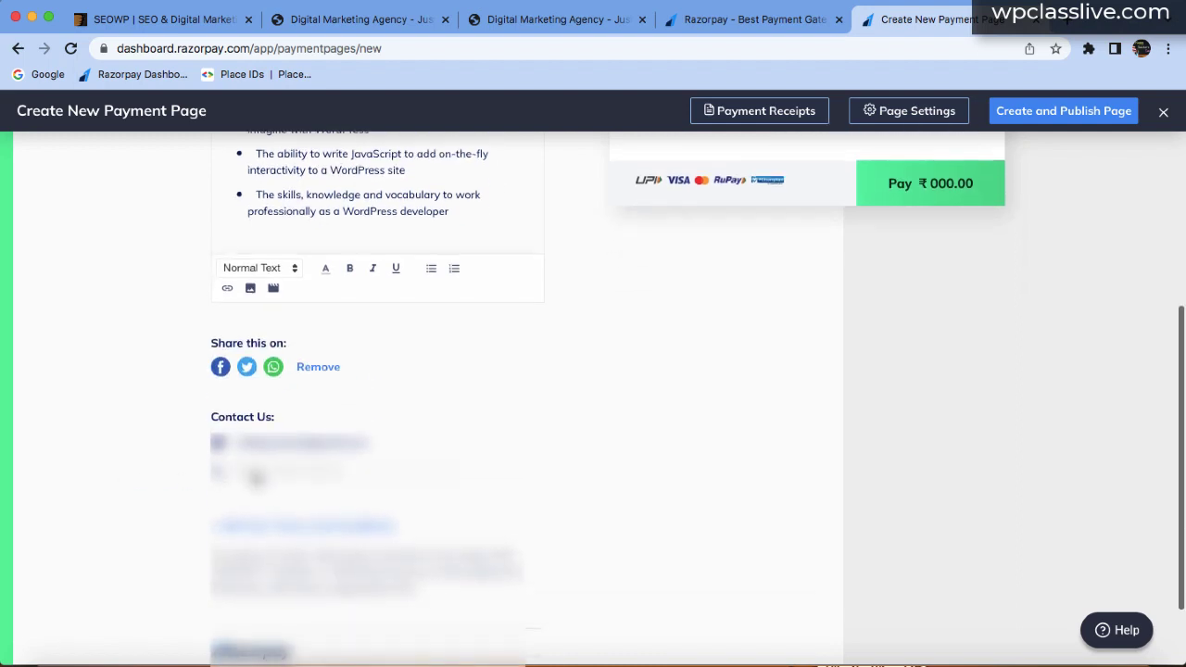
Step: Fill the support phone with the saved number and check the support email entry
left_click(264, 473)
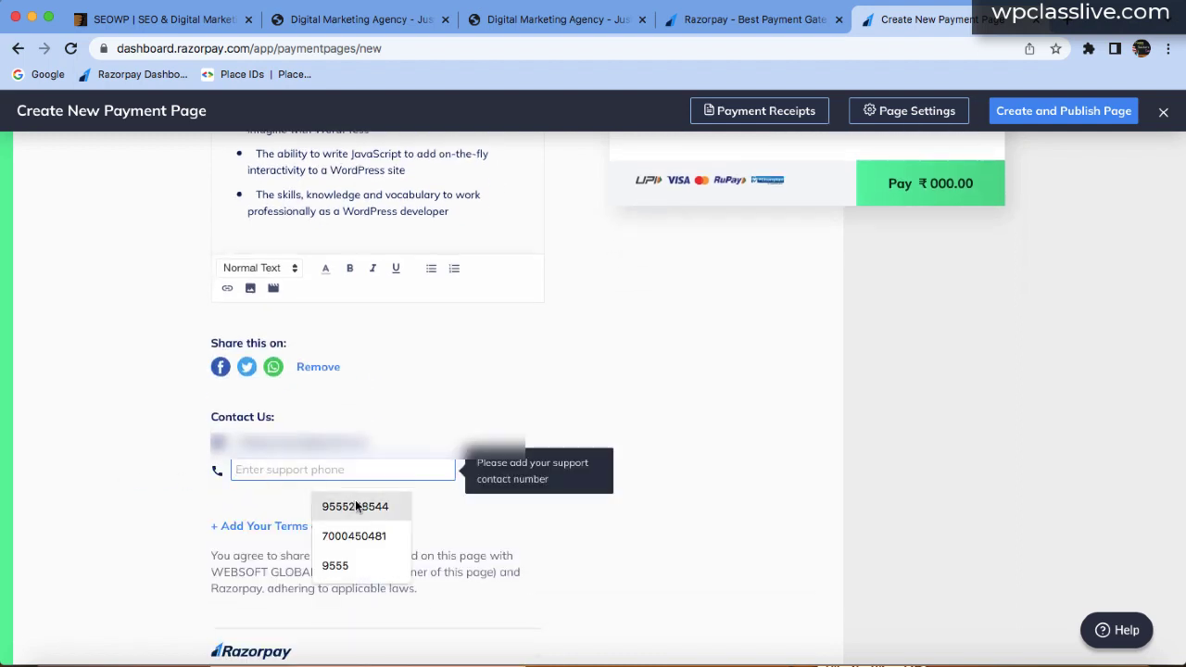
left_click(360, 505)
left_click(436, 504)
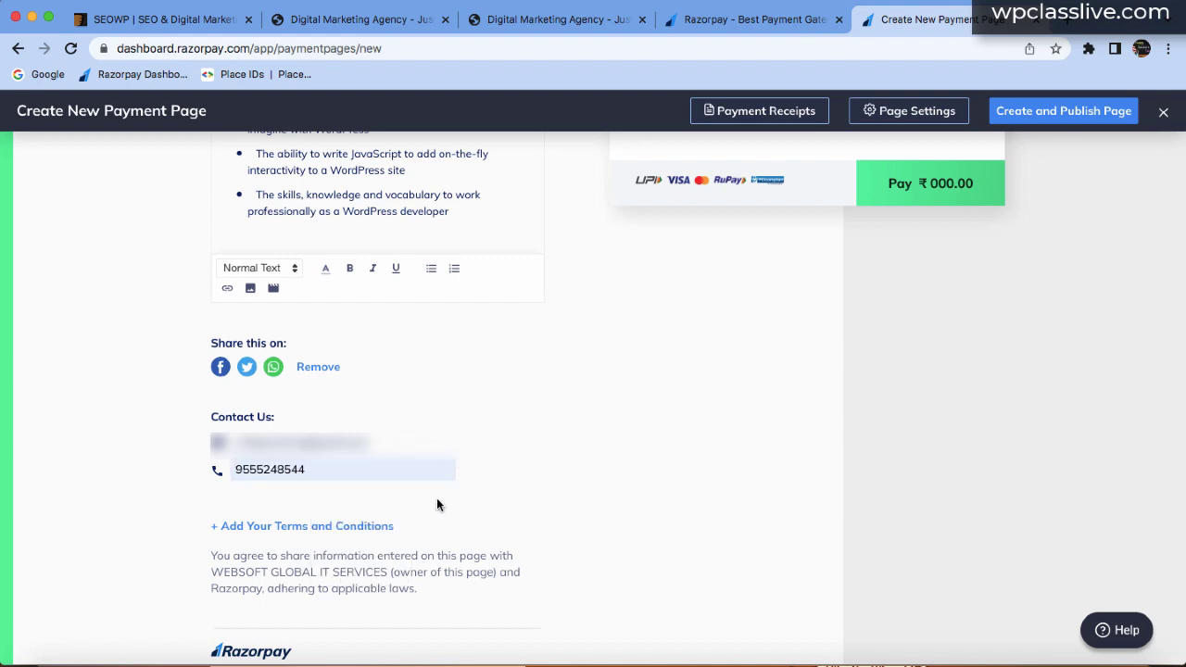
left_click(341, 447)
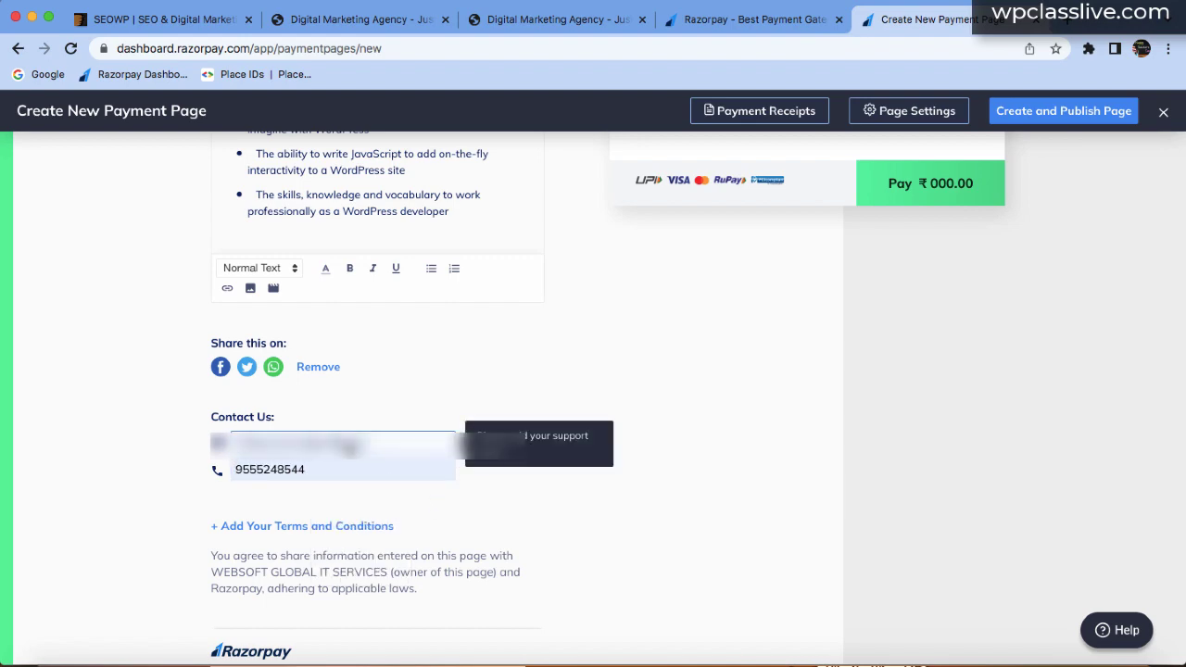
scroll(417, 370, "up", 10)
left_click(363, 433)
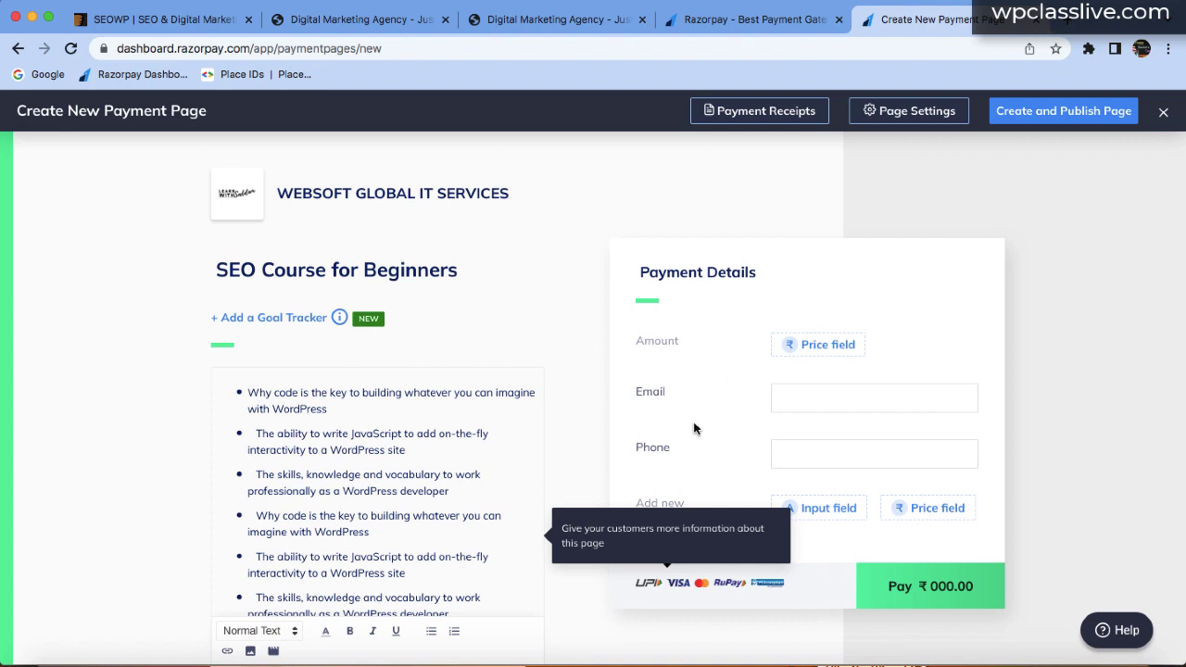
left_click(822, 345)
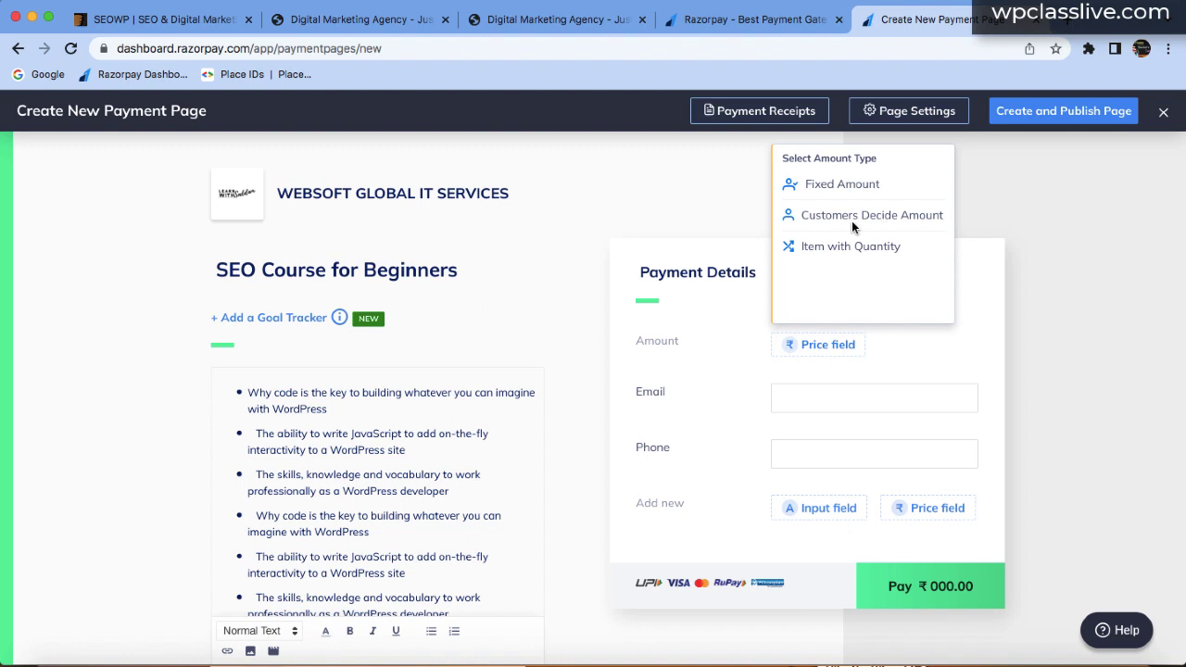
Step: Set the payment Amount to a fixed ₹349 and save it
left_click(824, 186)
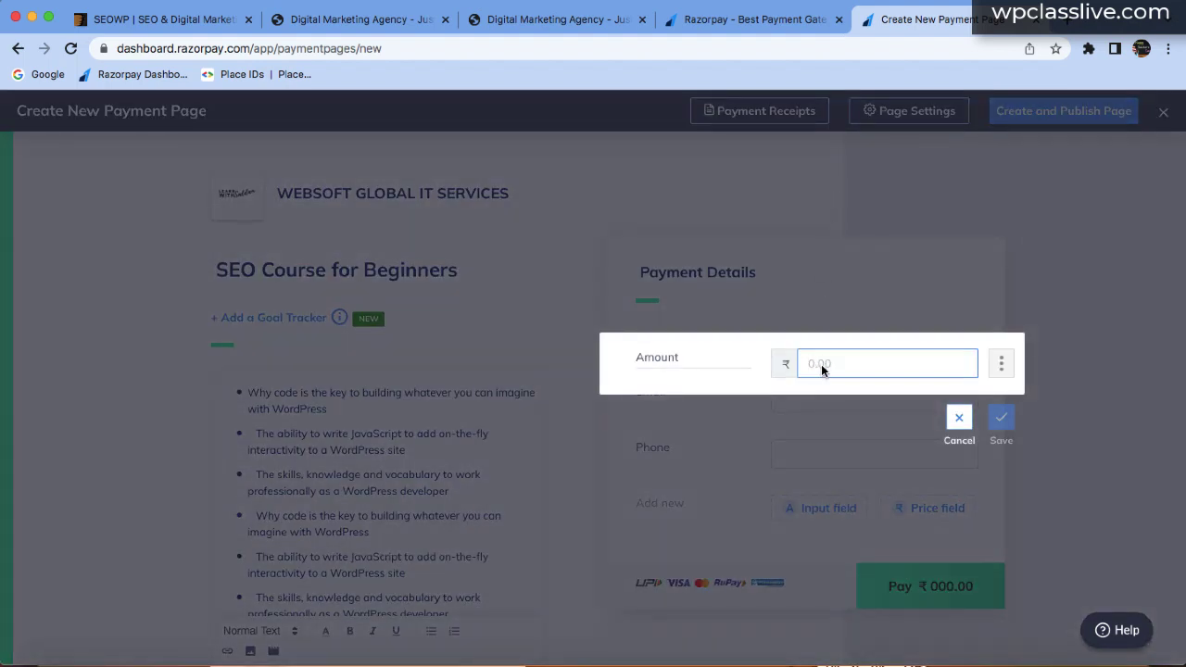
type("349")
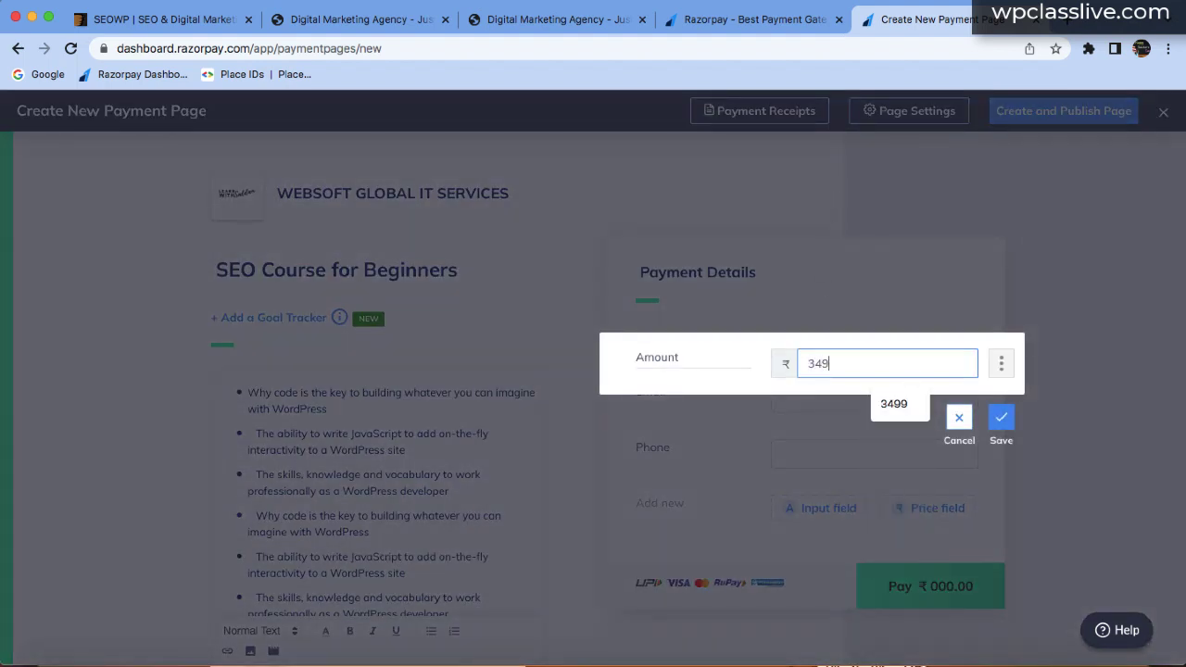
left_click(833, 388)
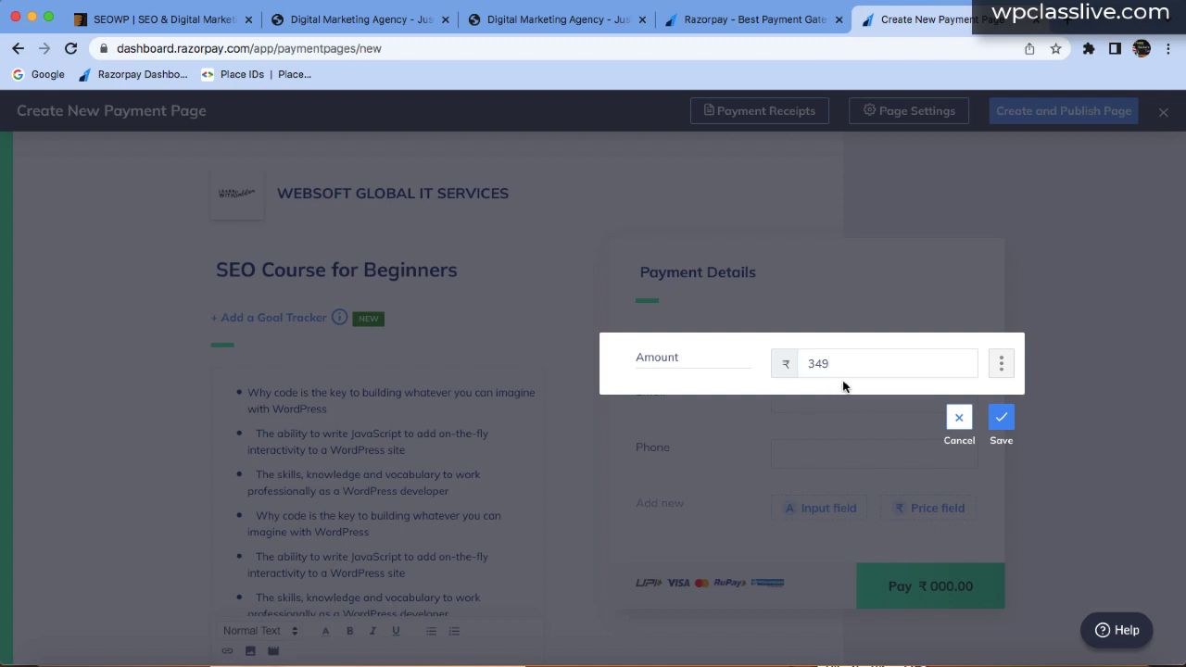
left_click(1002, 418)
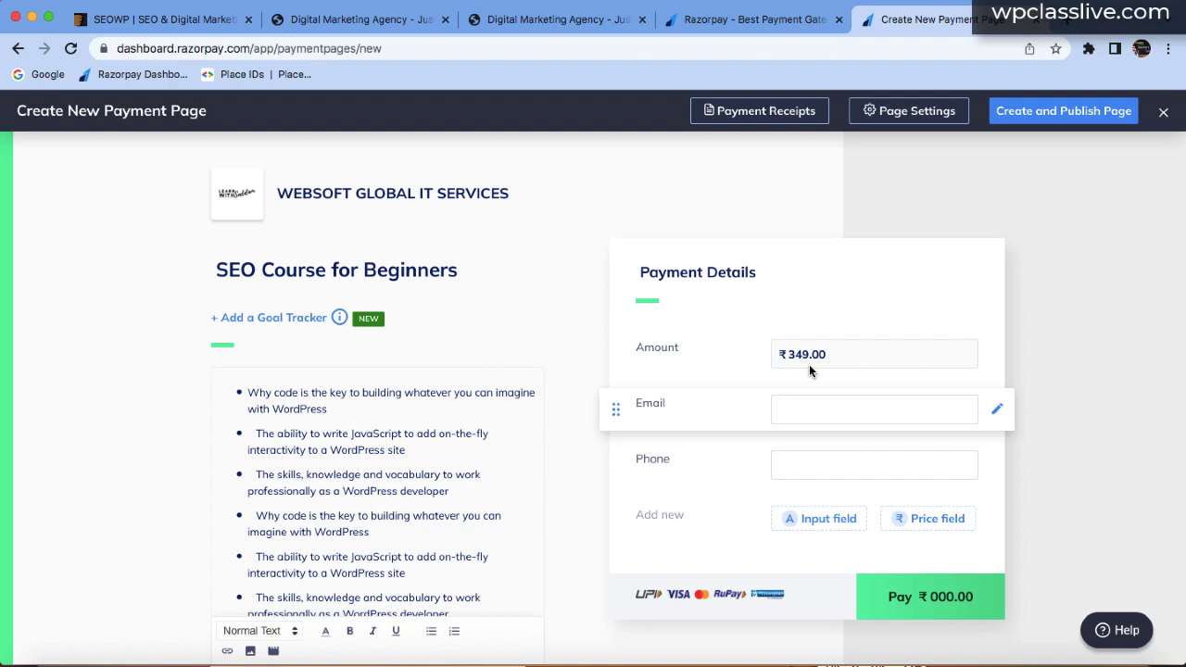
scroll(809, 368, "down", 2)
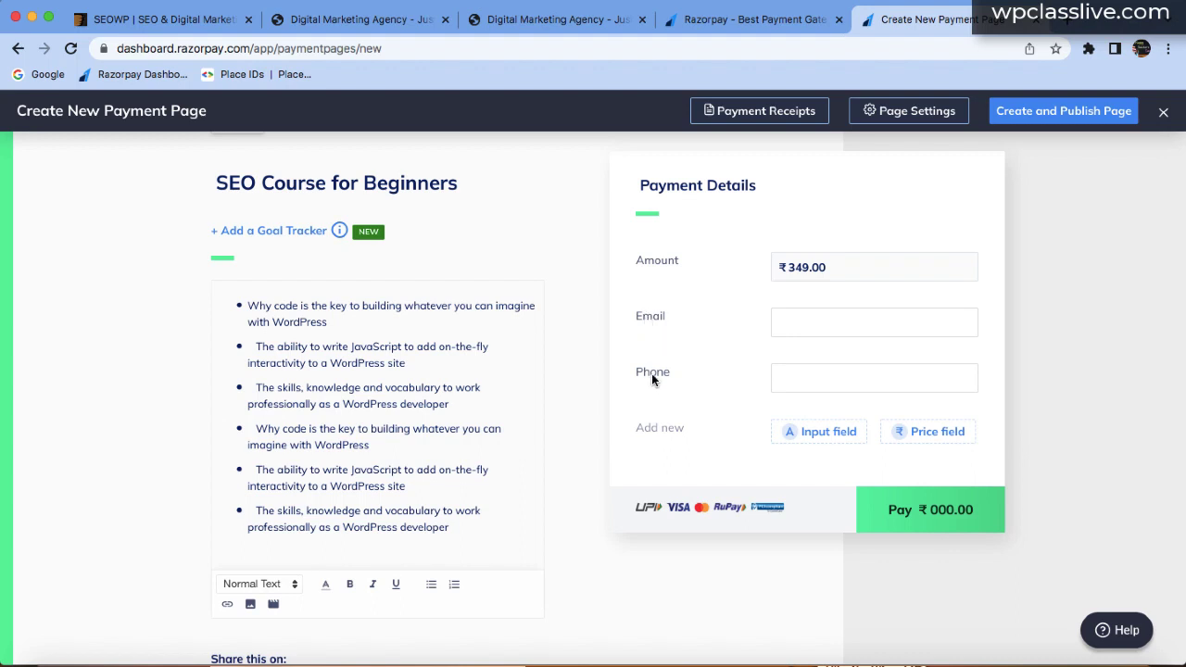
left_click(818, 434)
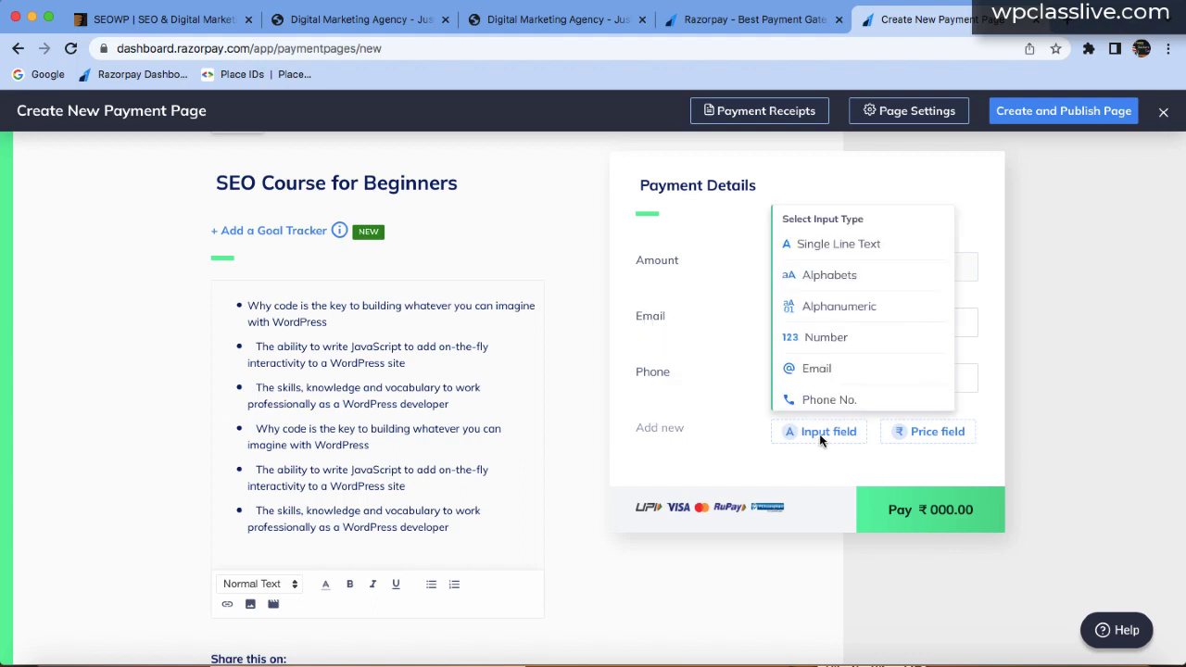
Step: Add a single line text customer field labelled 'Name'
left_click(823, 244)
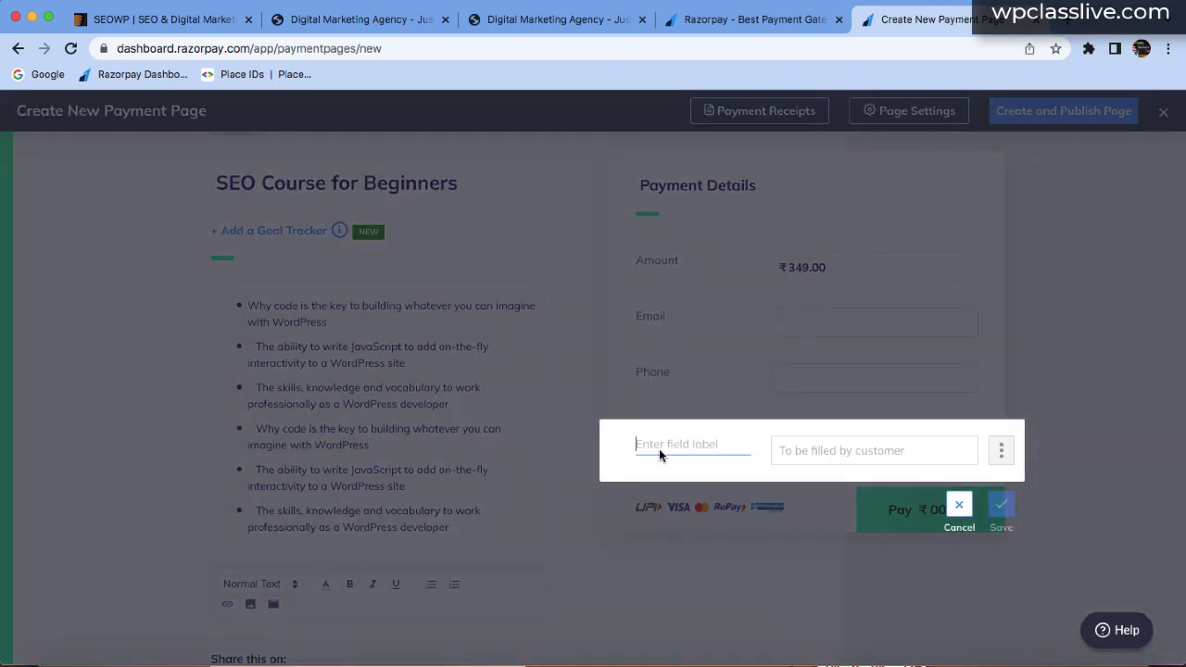
type("Name")
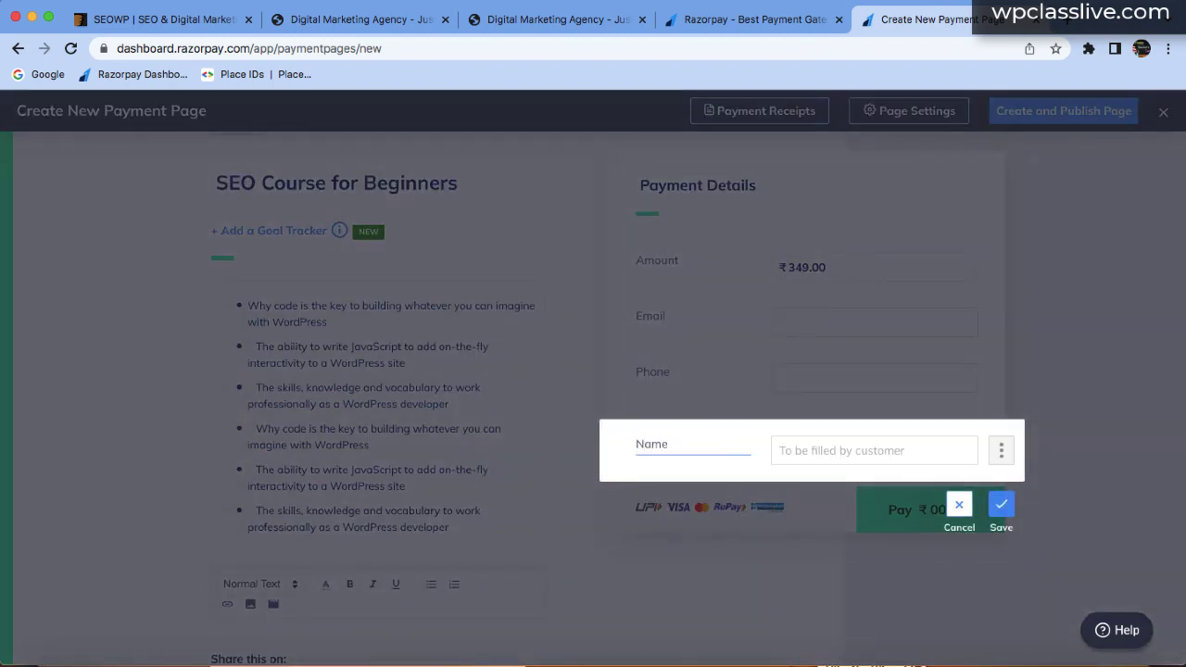
left_click(1002, 504)
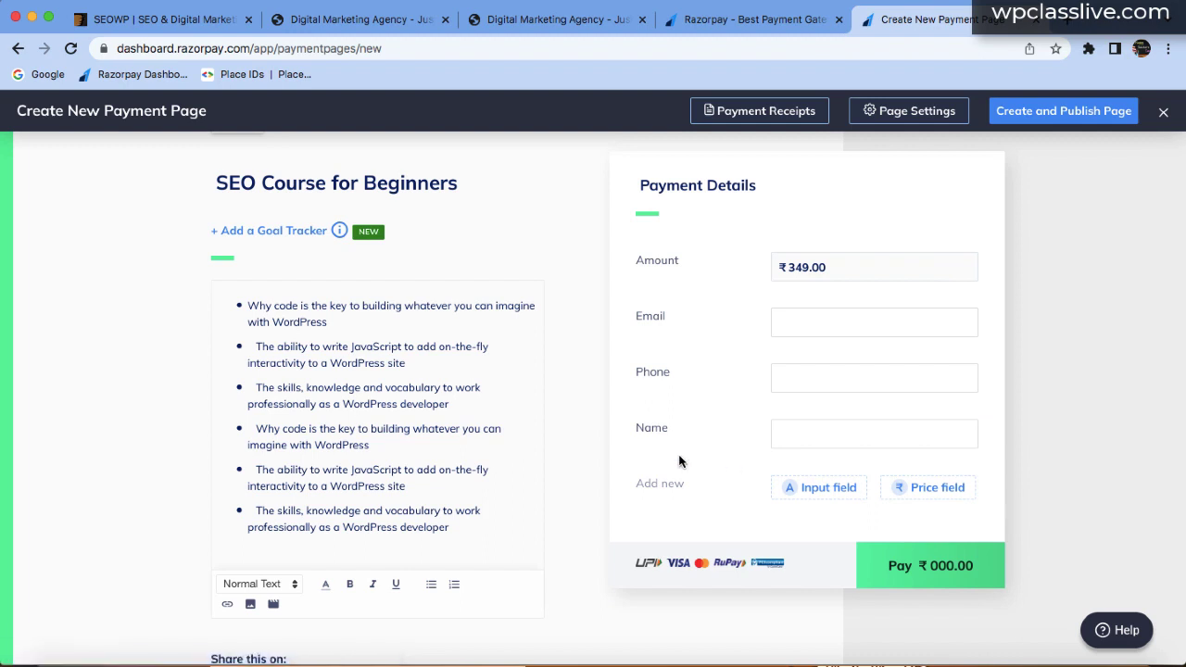
Step: Publish the payment page, copy its live link, and return to the WordPress course page
left_click(1059, 111)
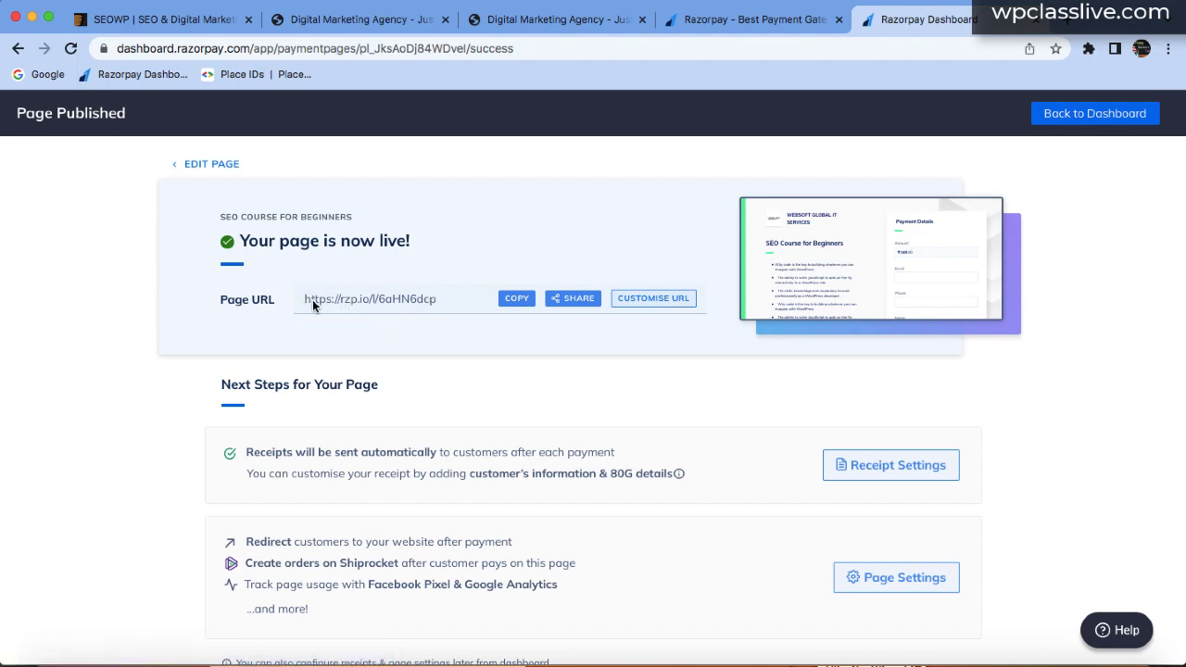
left_click(515, 300)
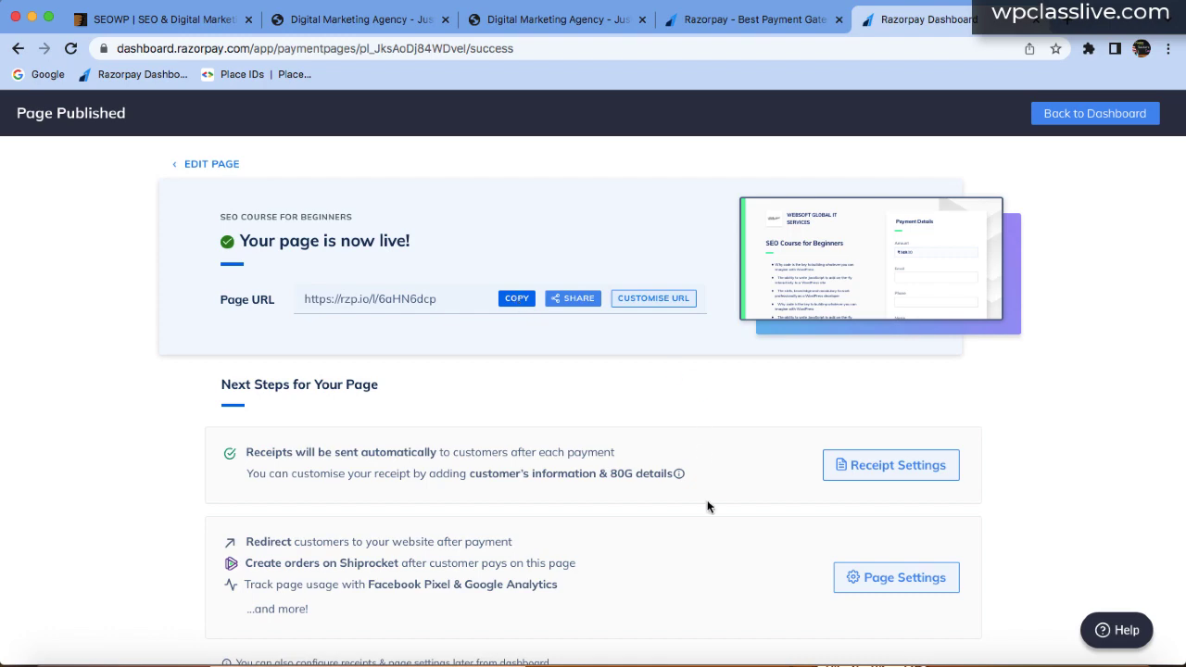
left_click(712, 641)
left_click(690, 265)
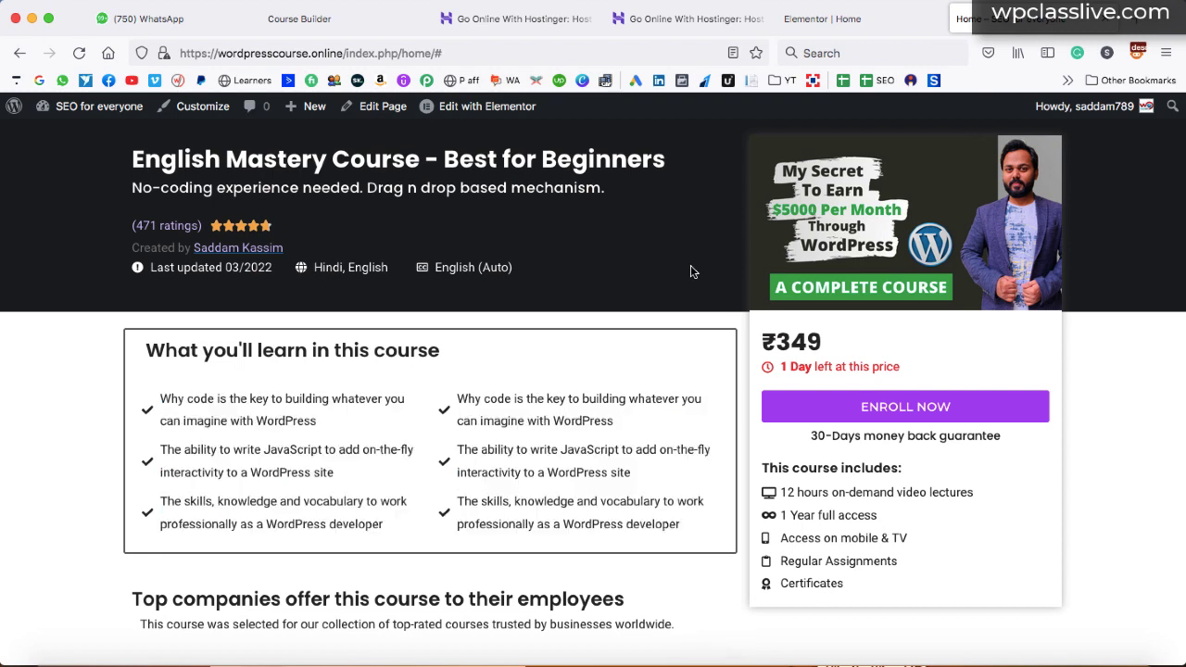
Step: Replace the ENROLL NOW button's '#' link with the pasted rzp.io payment link and update the page
left_click(849, 22)
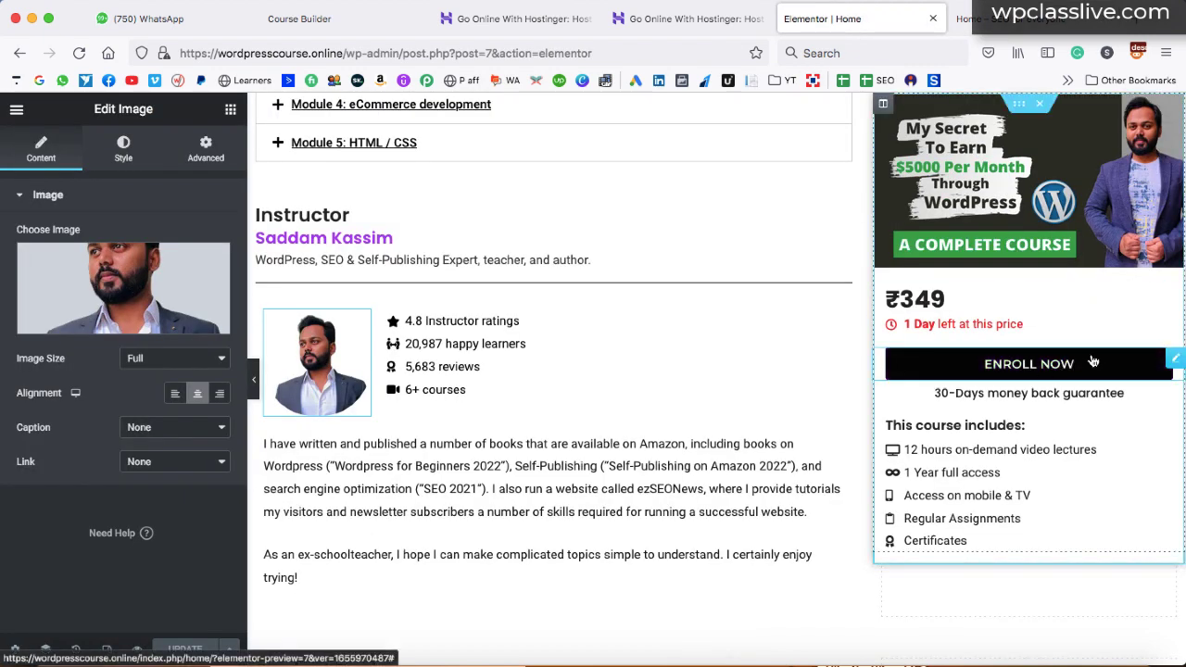
left_click(1174, 359)
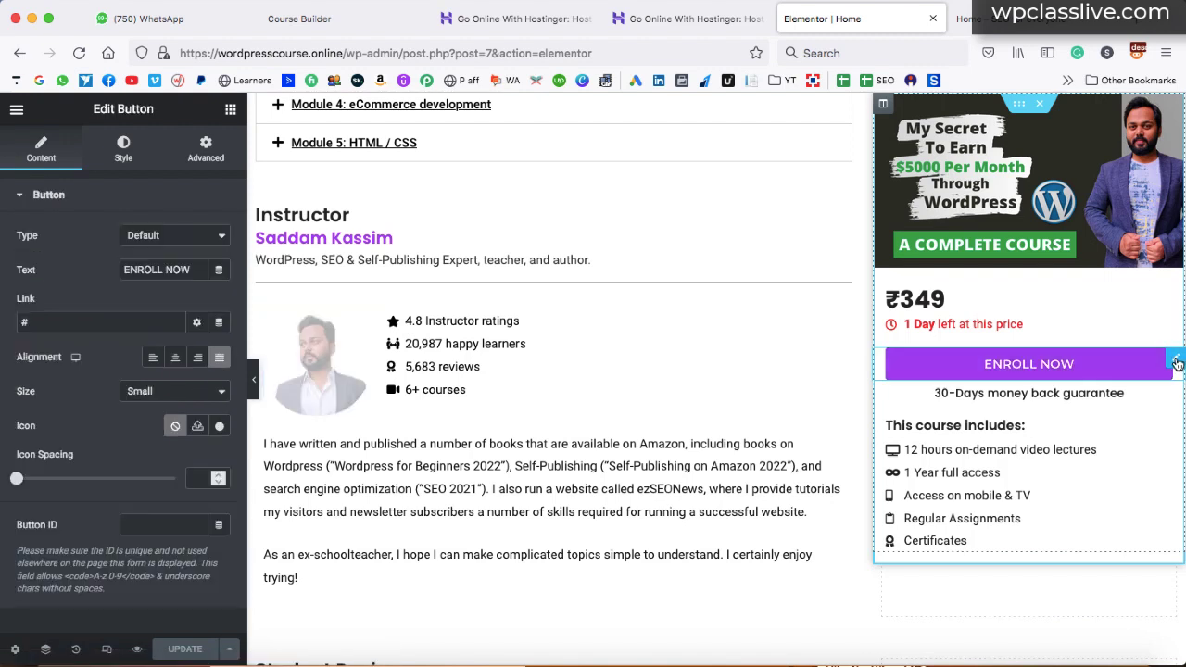
left_click_drag(37, 323, 16, 322)
key("super+v")
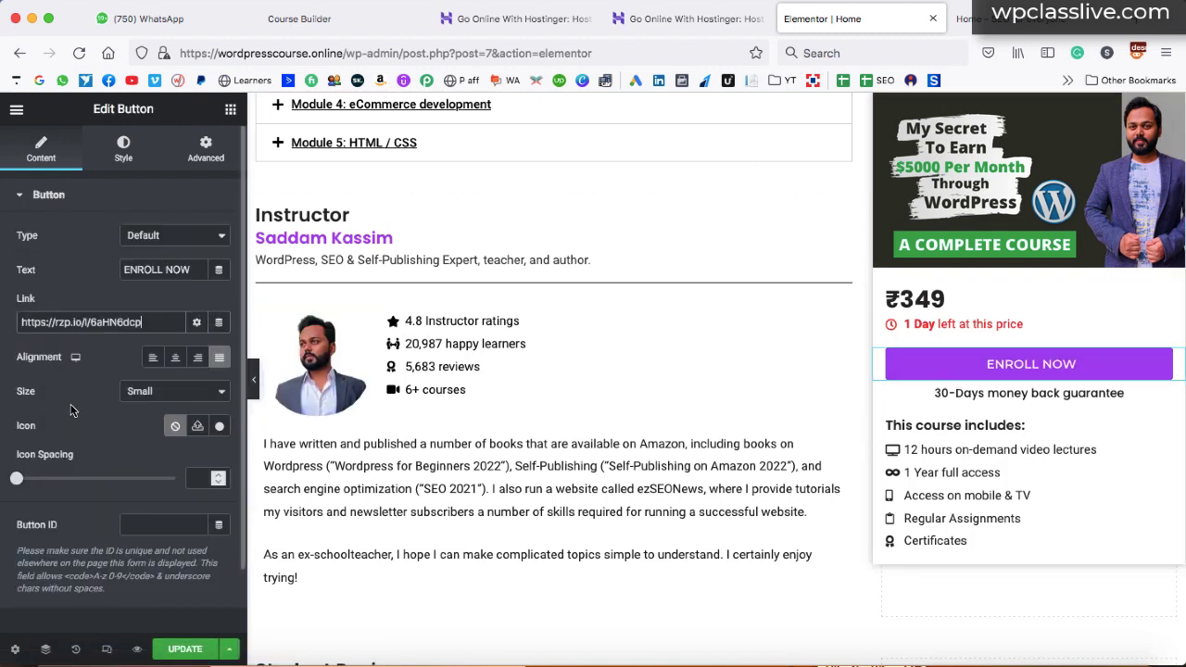
left_click(182, 649)
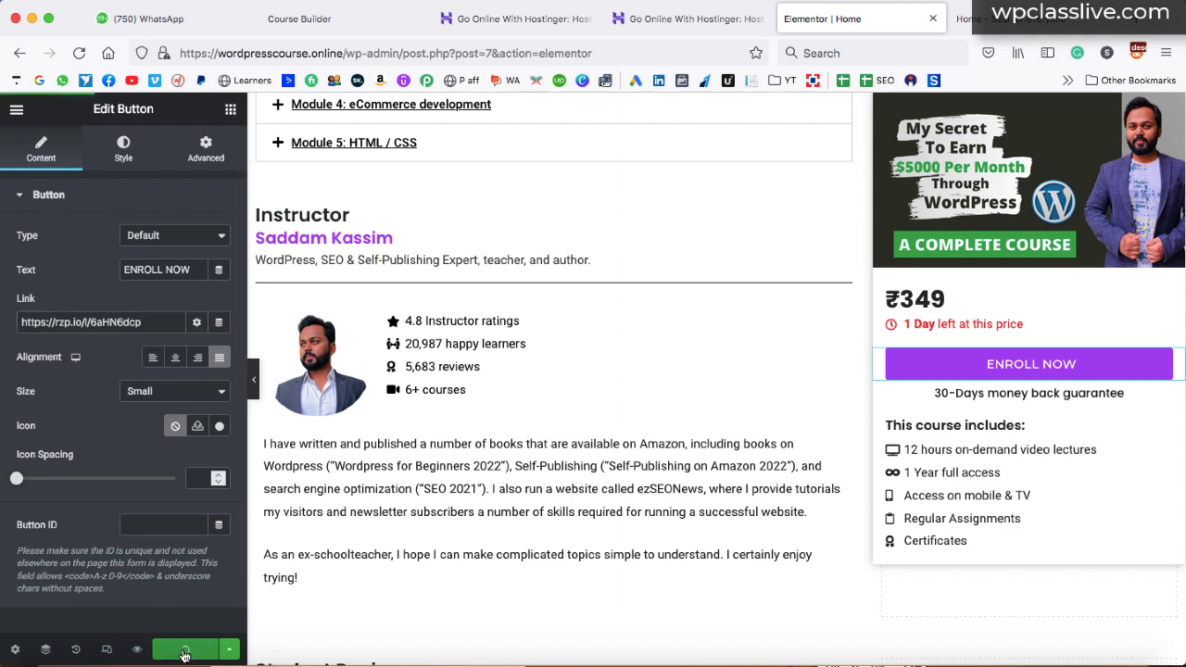
Step: Reload the live course page and confirm ENROLL NOW opens the ₹349 Razorpay payment page
left_click(1012, 20)
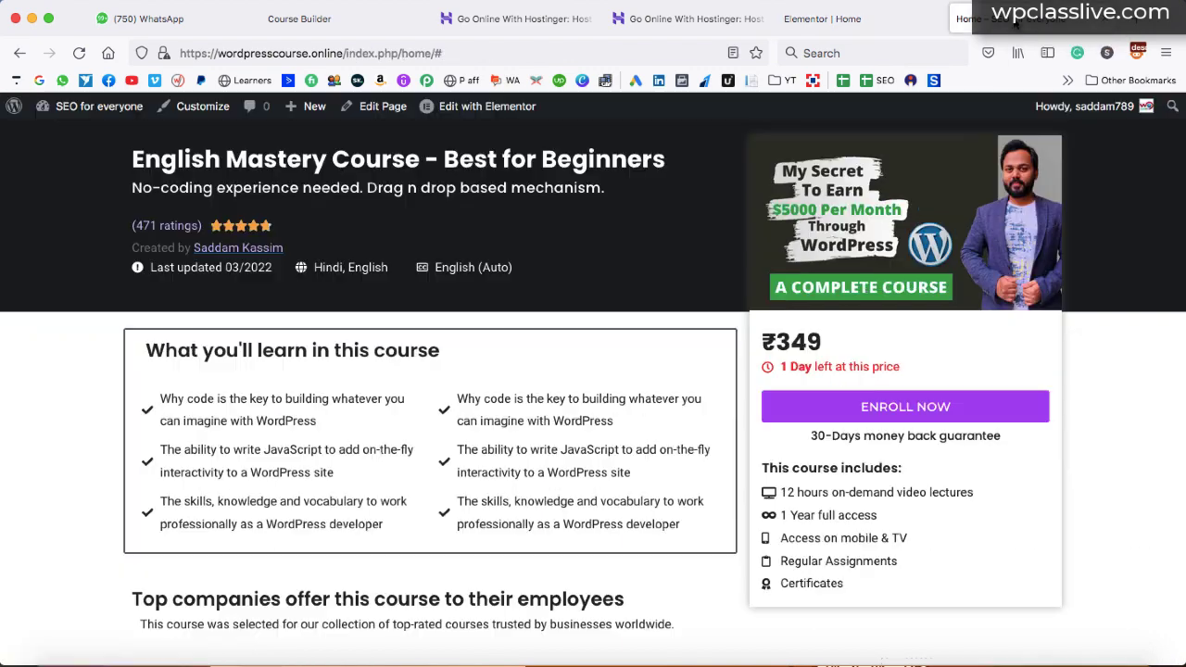
left_click(78, 53)
scroll(903, 408, "down", 1)
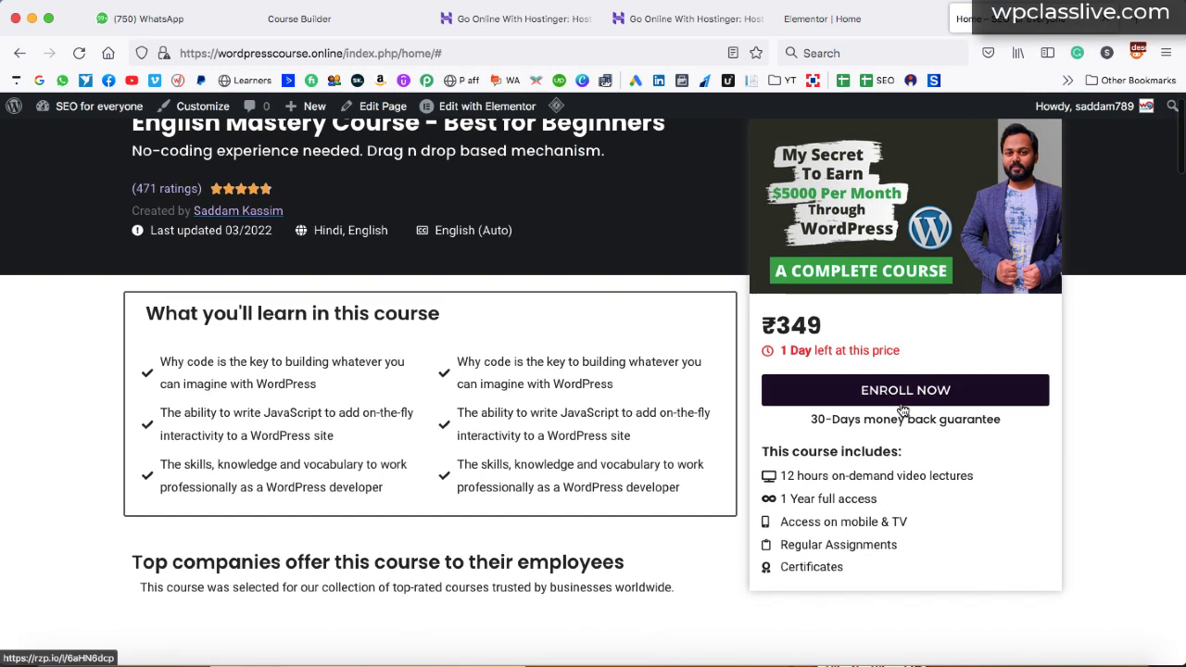
left_click(900, 400)
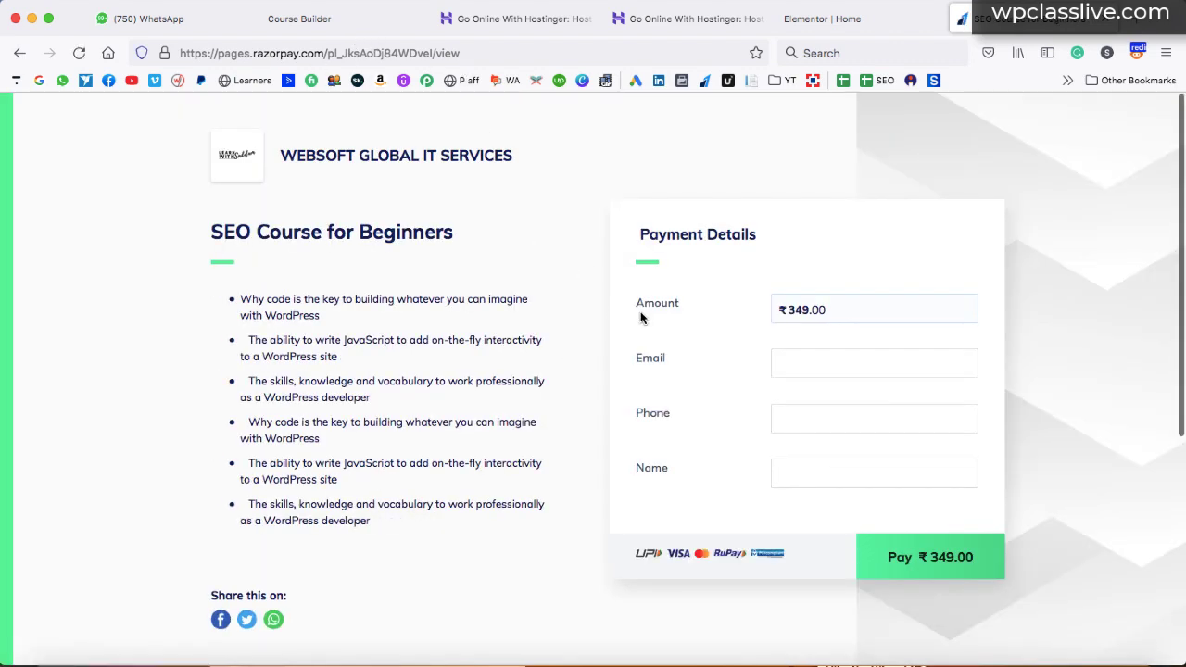
Step: Check the Email, Phone and Name fields on the SEO Course for Beginners payment form, then return to Elementor
left_click(804, 362)
left_click(809, 419)
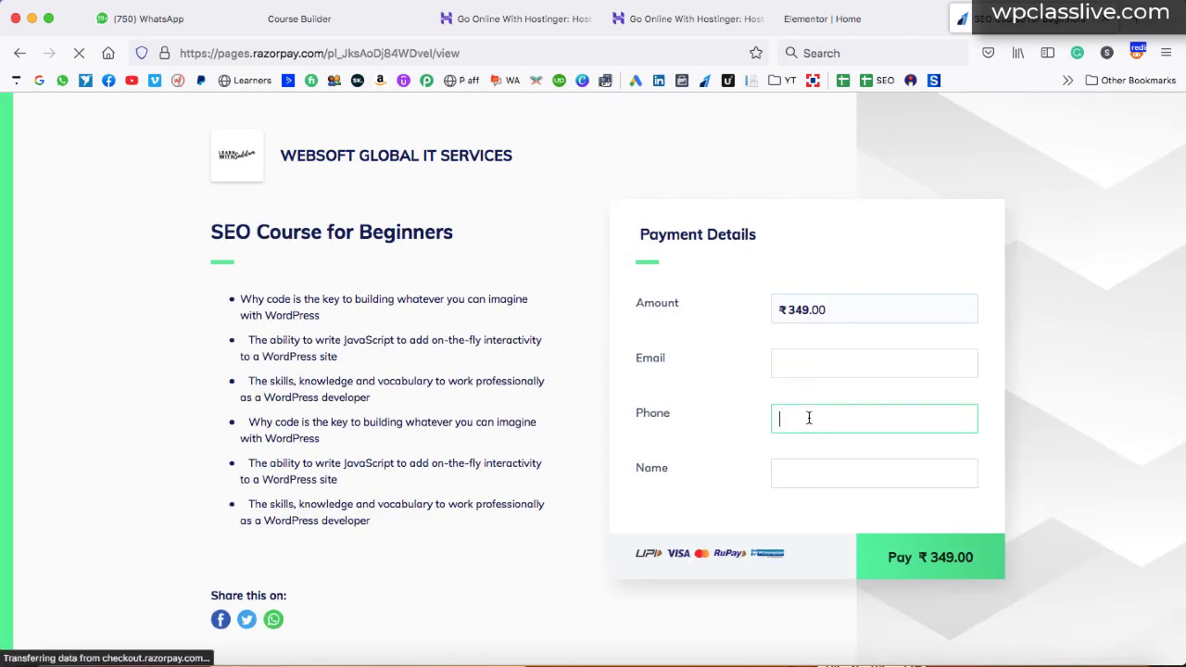
left_click(808, 478)
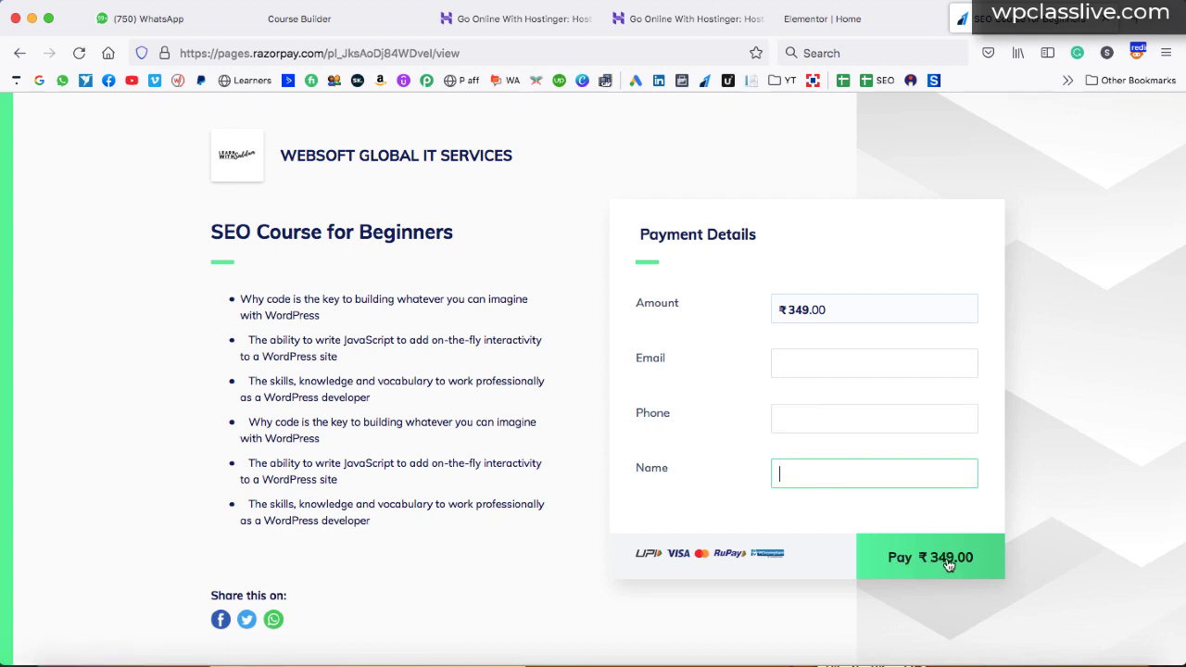
scroll(471, 329, "down", 1)
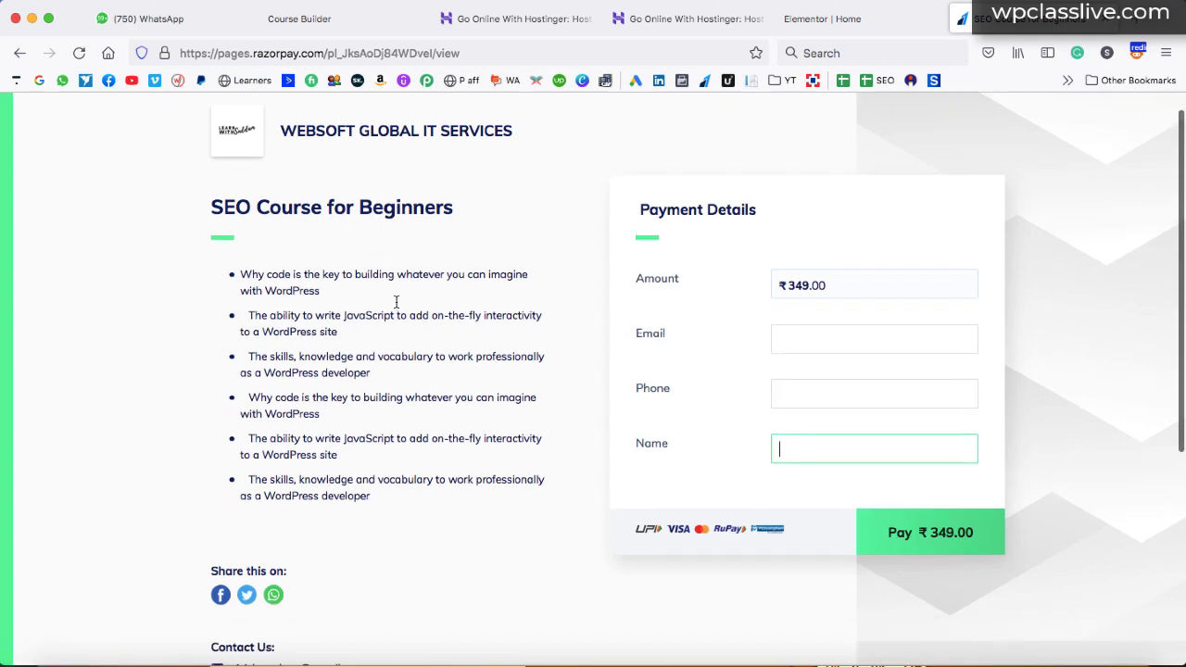
scroll(434, 333, "up", 1)
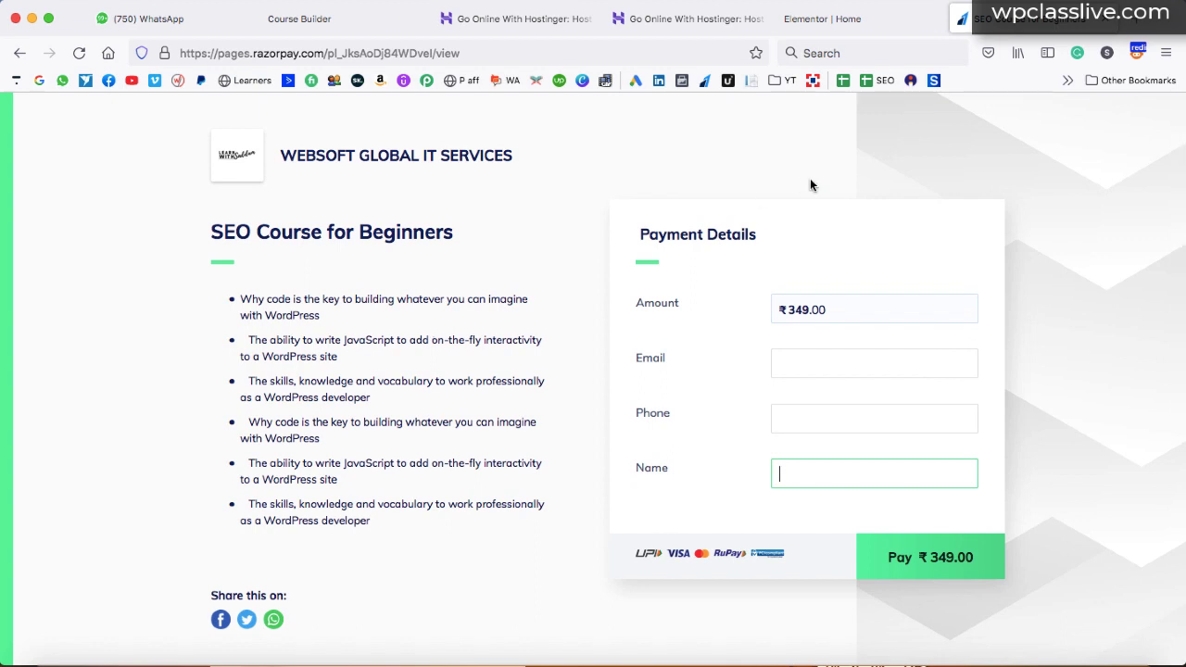
left_click(845, 26)
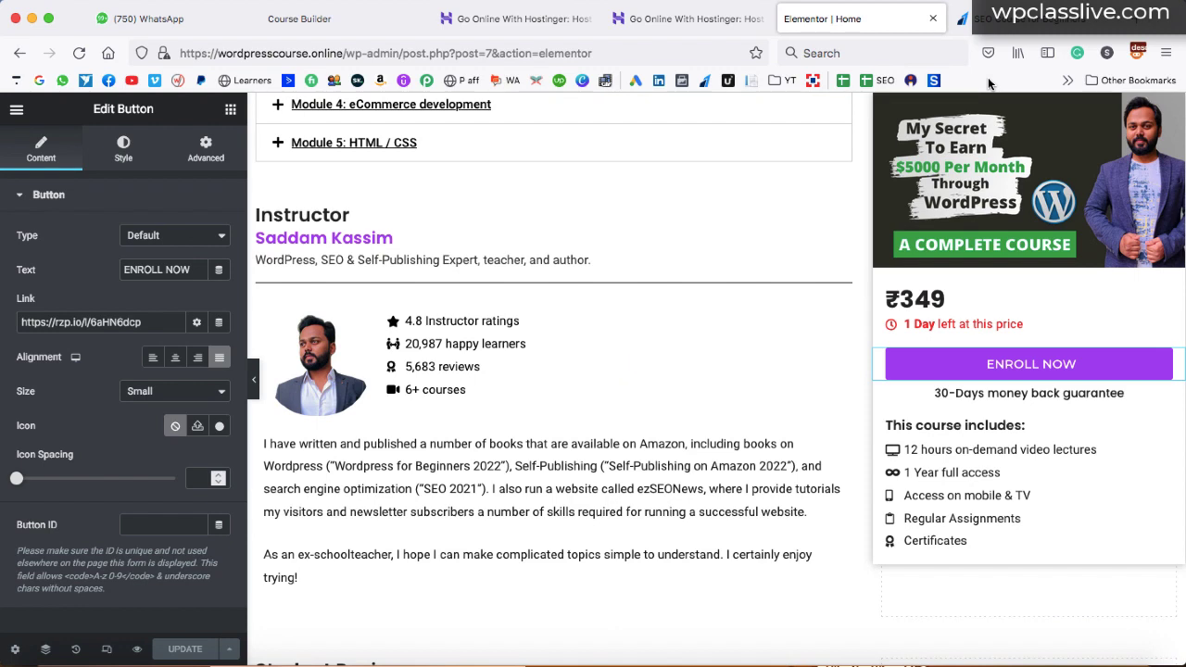
Step: Load the Graphy site address in a new tab, accept its cookies and go to Pricing
left_click(1153, 24)
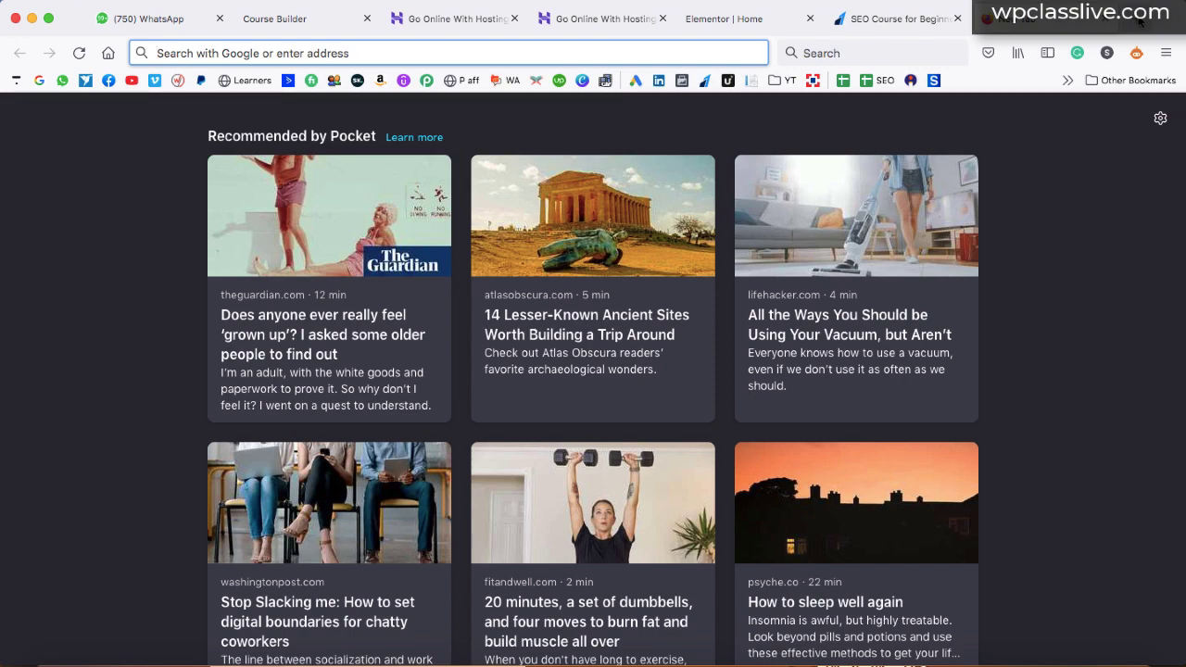
type("saddd")
key("BackSpace")
type("amkassim.com/")
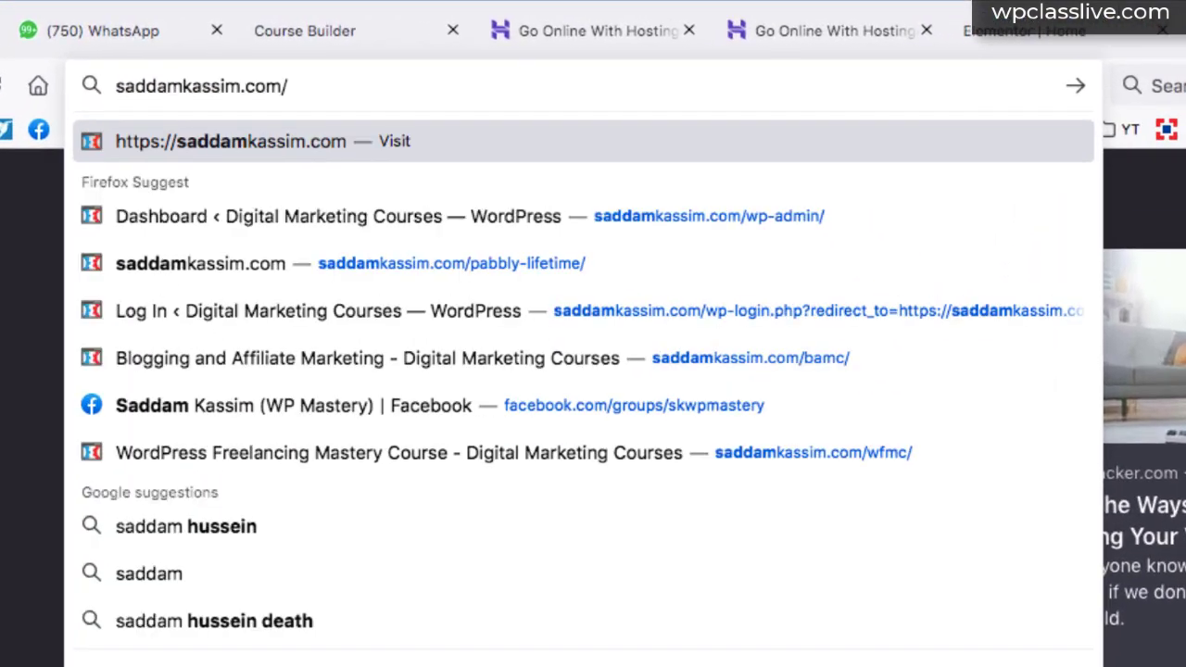
key("Right")
type("graphy/")
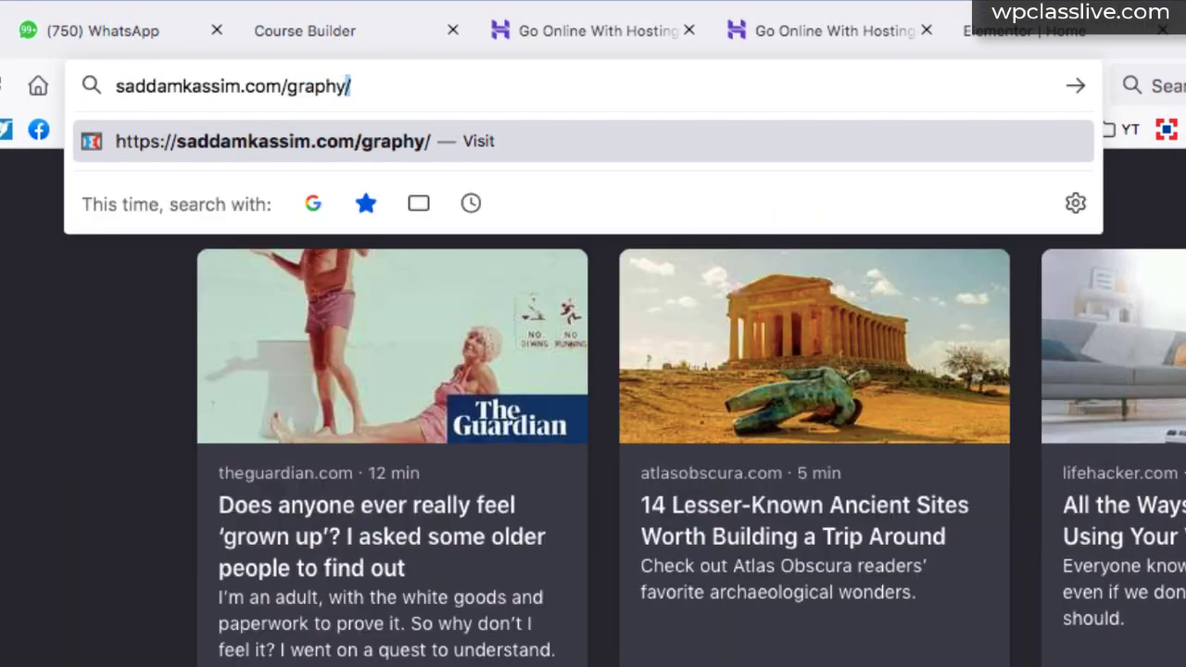
key("Return")
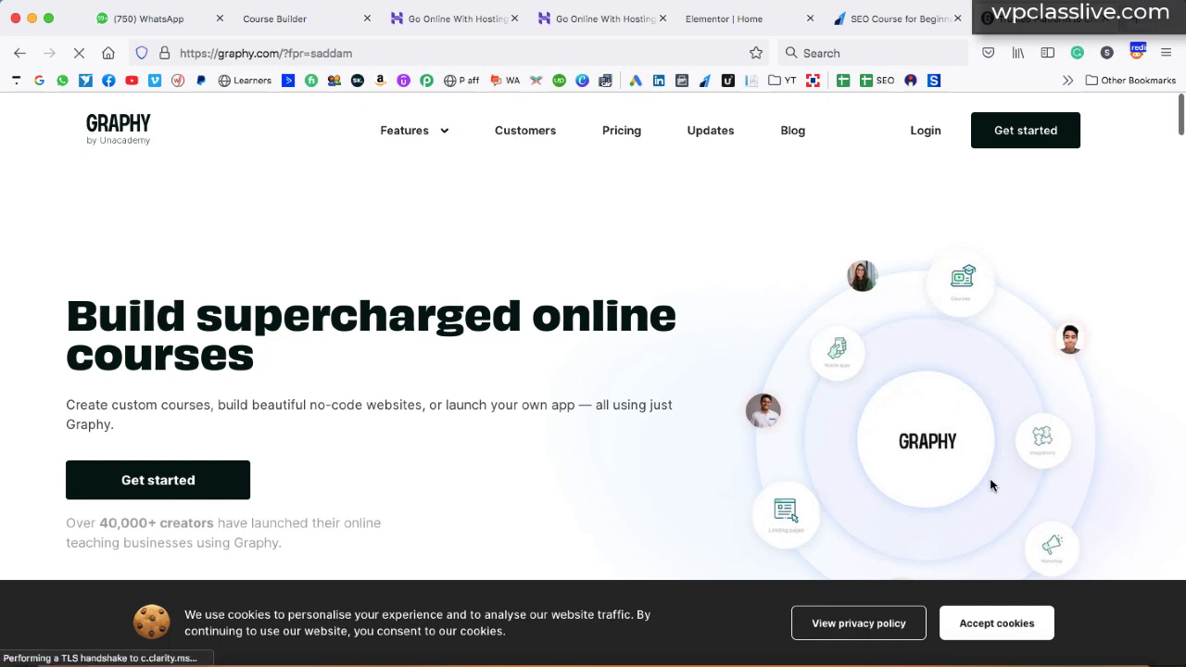
left_click(1002, 619)
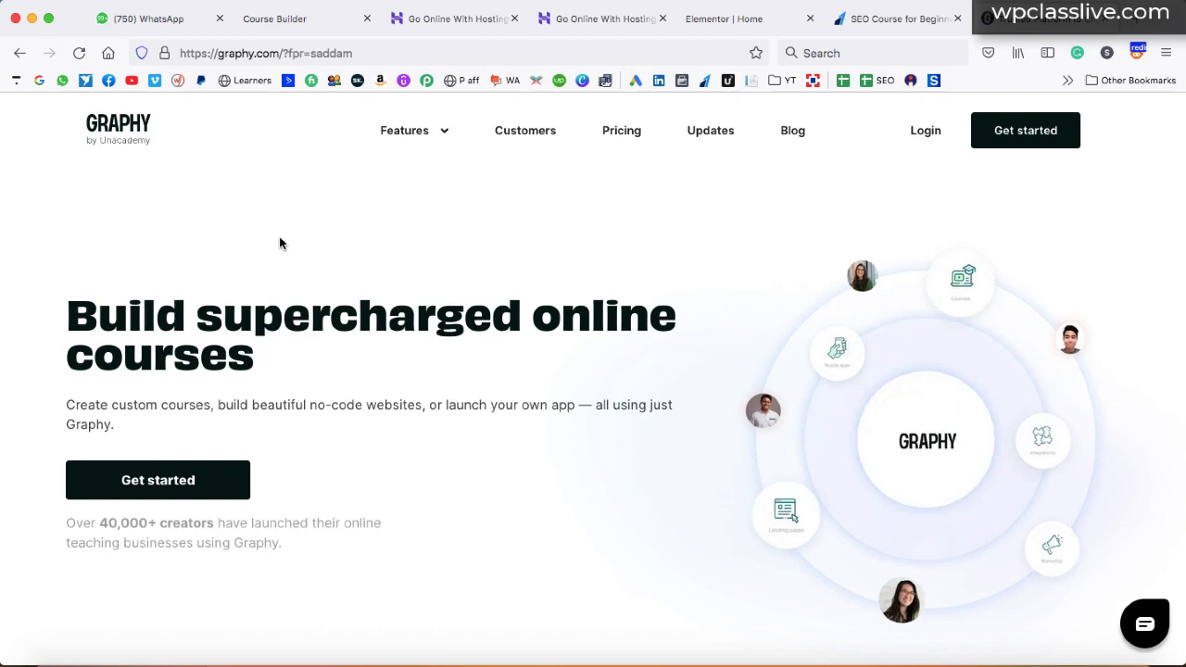
left_click(621, 133)
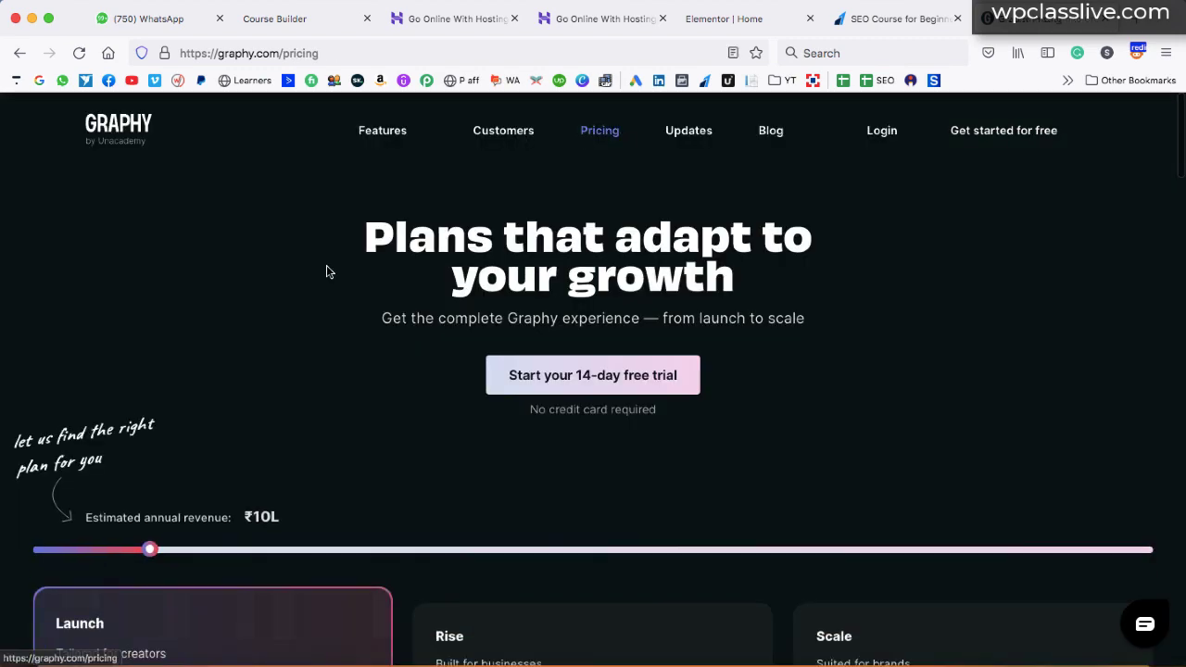
Step: Move the revenue slider up, then down to ₹22.8L, and start the free Launch plan signup
scroll(286, 392, "down", 3)
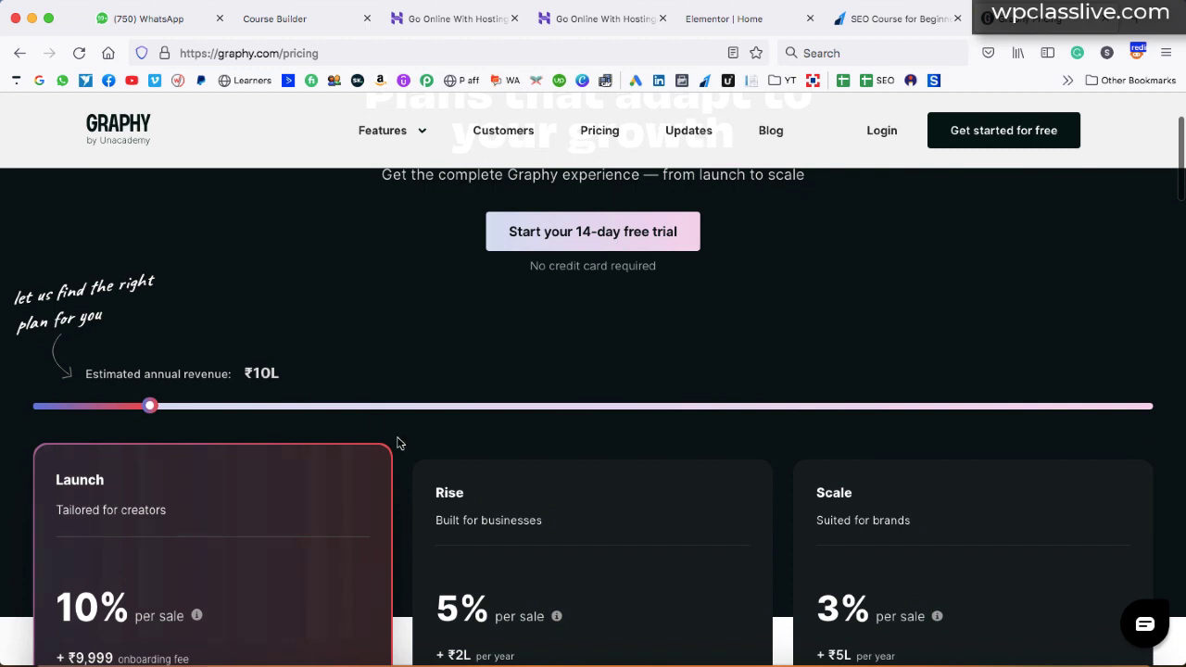
scroll(398, 443, "down", 3)
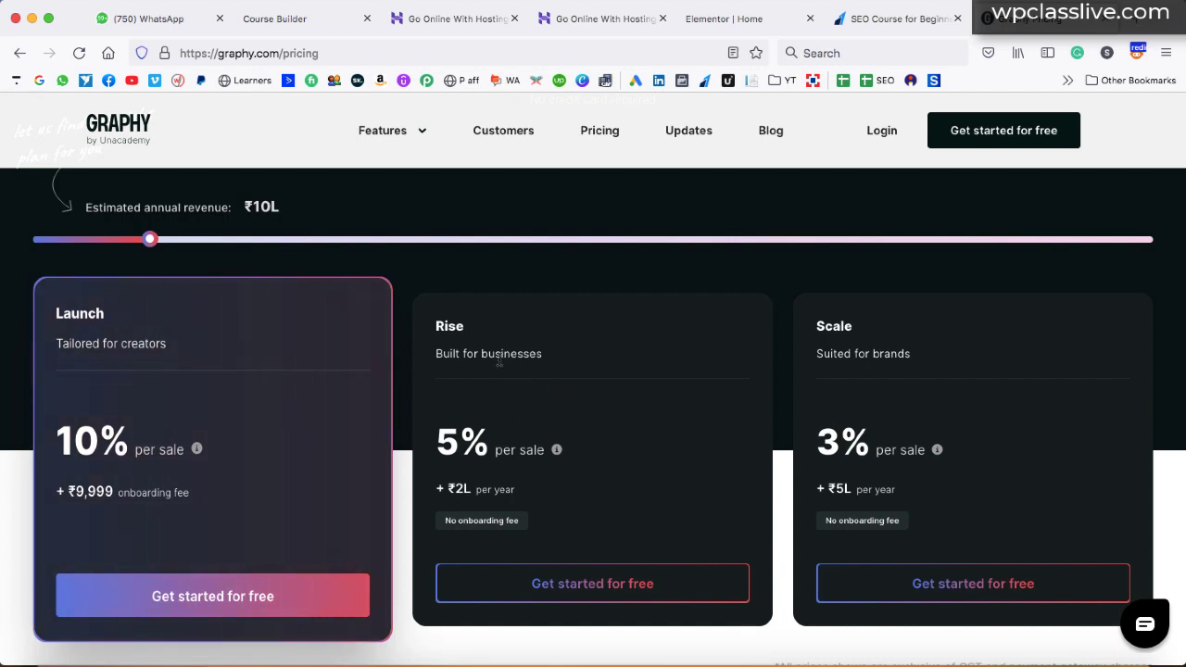
scroll(530, 349, "up", 1)
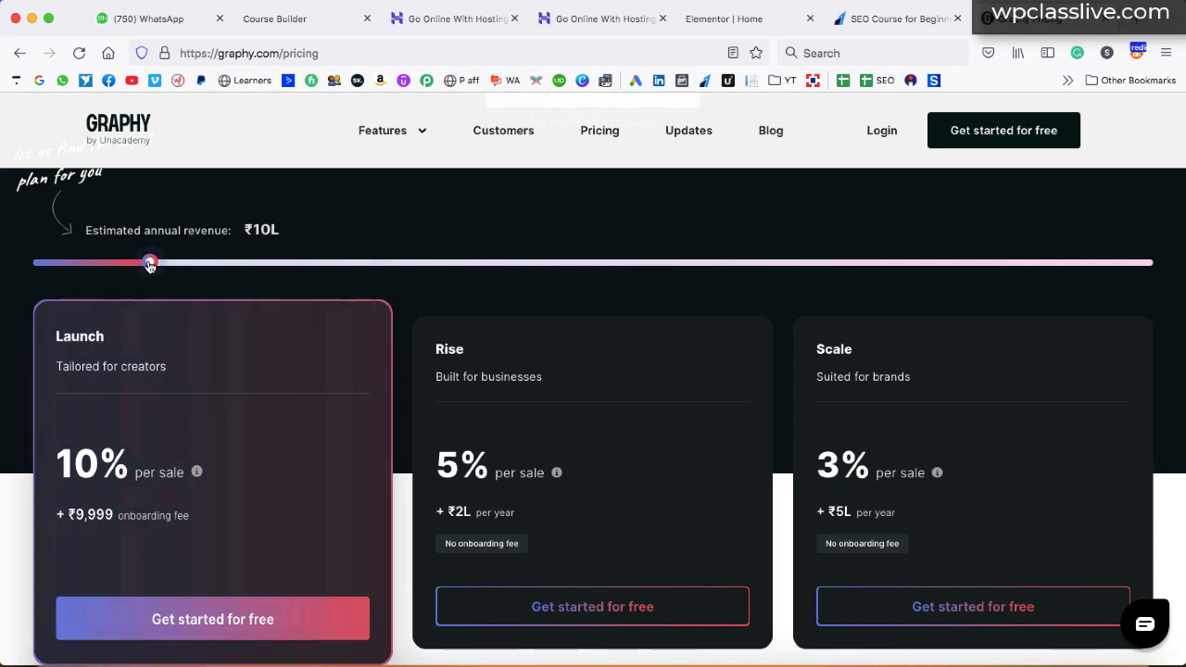
left_click_drag(151, 264, 553, 262)
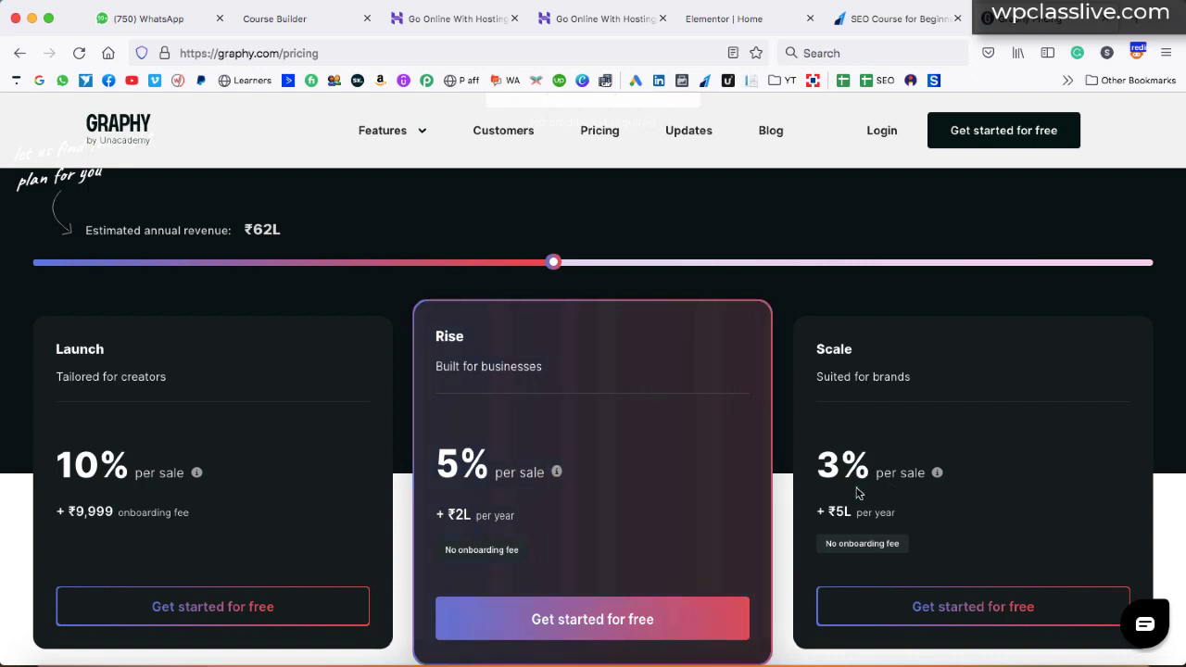
left_click_drag(554, 263, 291, 262)
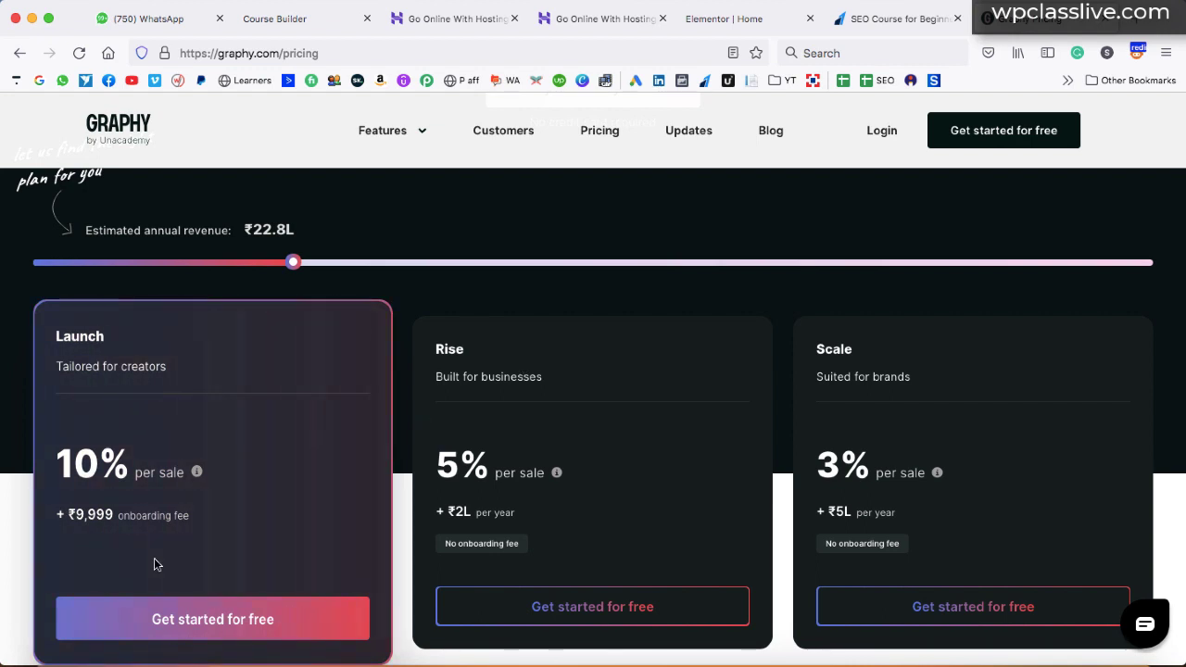
left_click(205, 620)
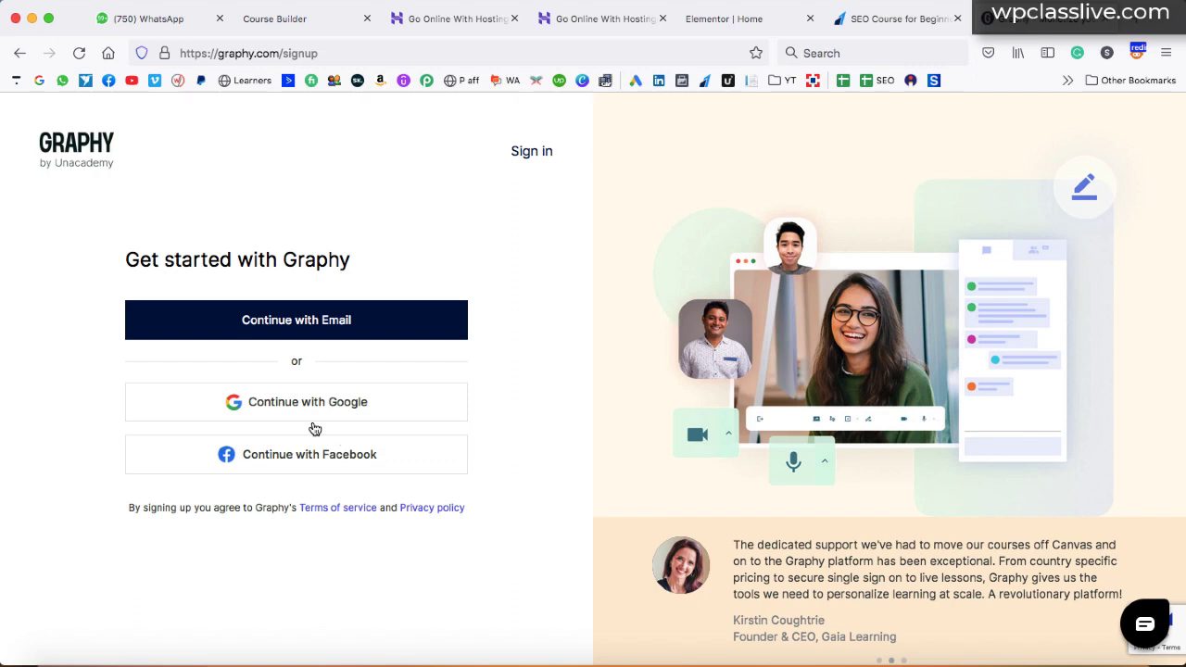
Step: Sign up by e-mail with the owner's name, saved e-mail, a new password and phone number
left_click(288, 326)
left_click(249, 288)
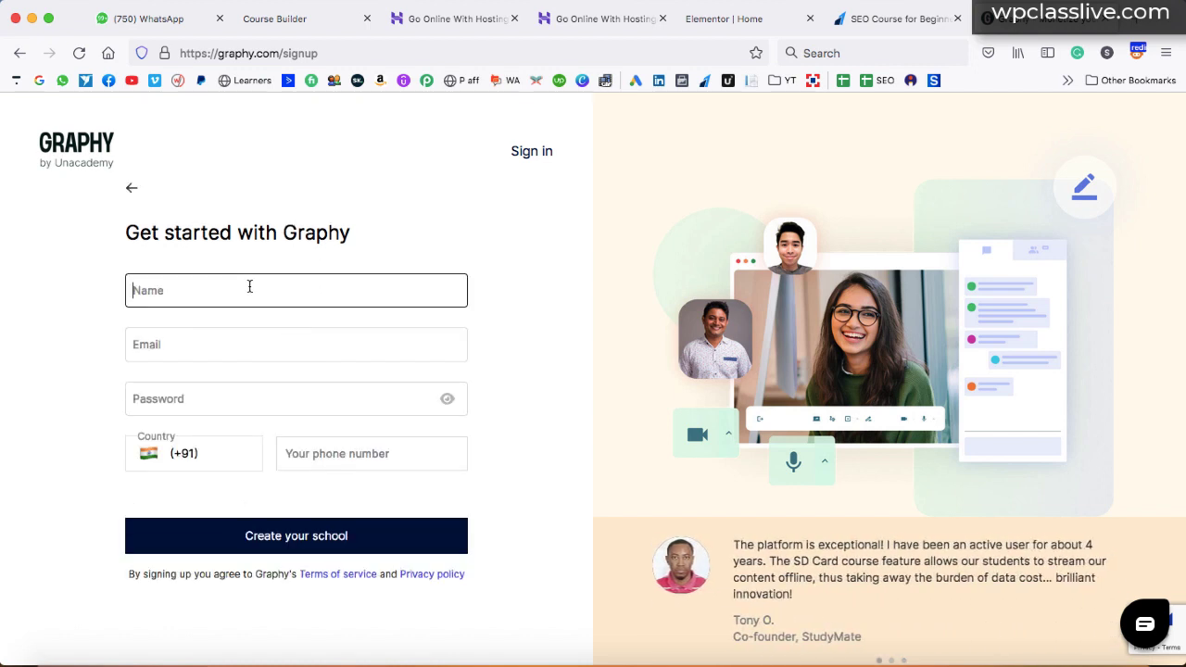
type("Saddam")
key("Tab")
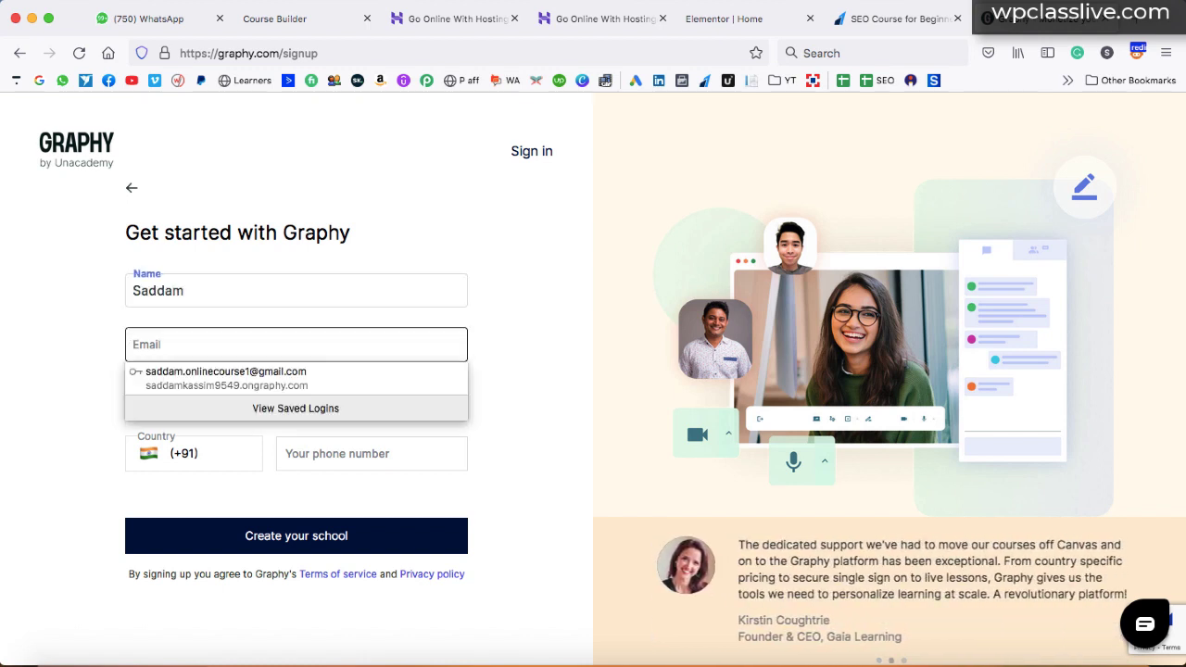
left_click(247, 376)
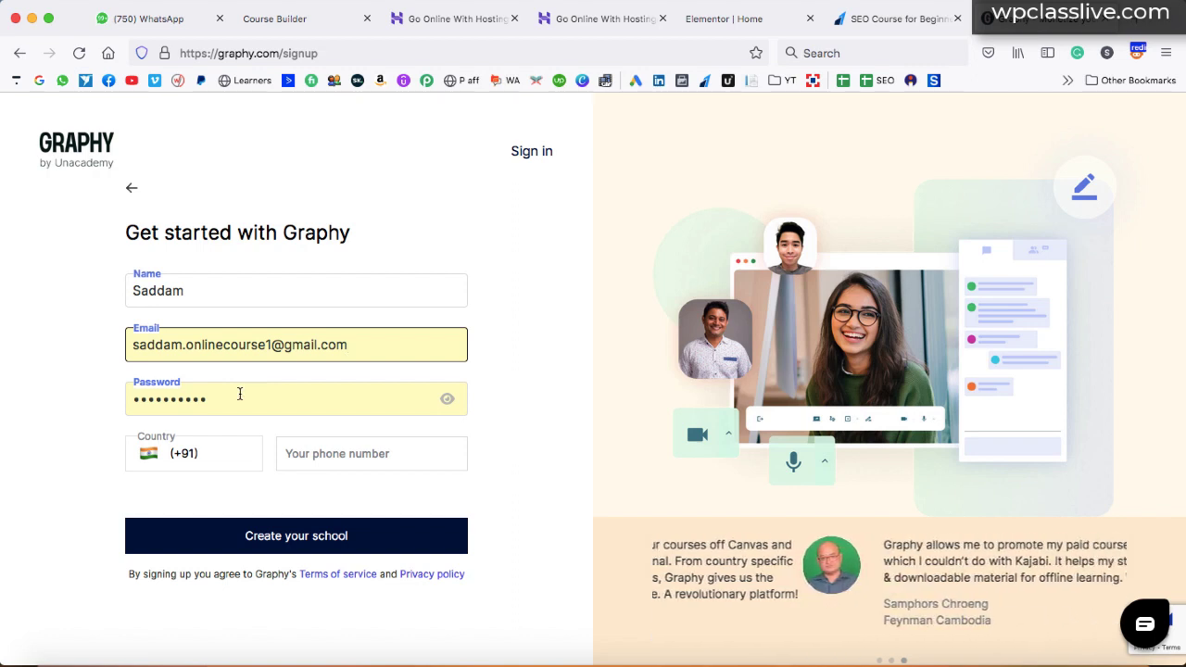
left_click_drag(238, 396, 128, 400)
key("ctrl+v")
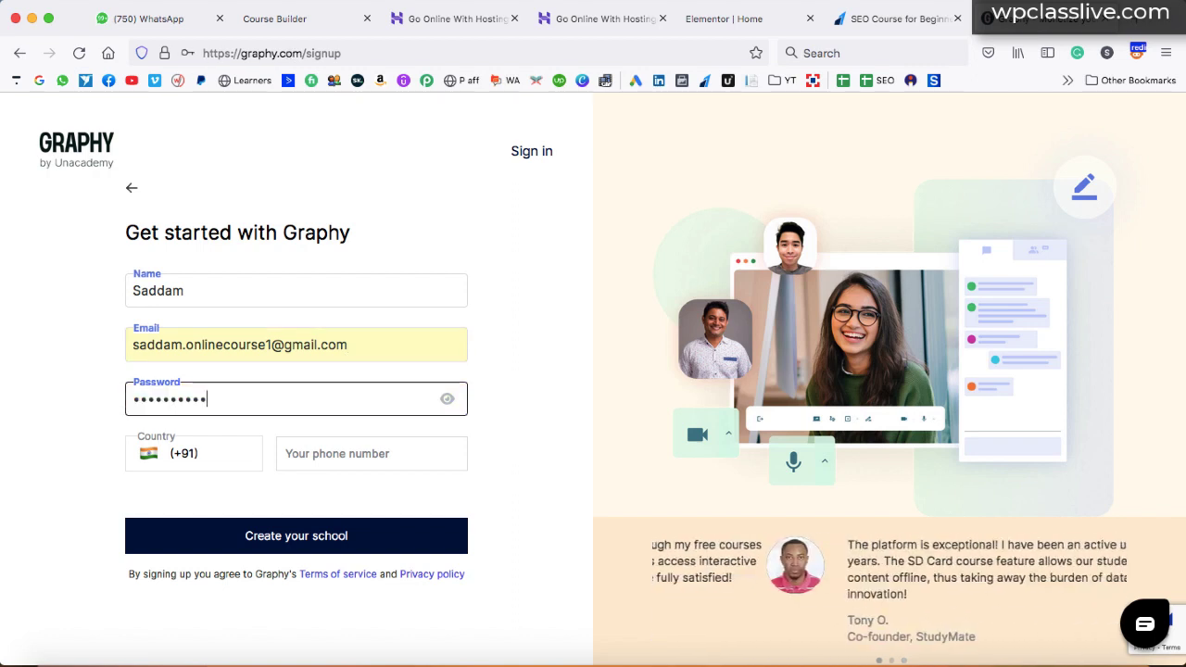
left_click(297, 453)
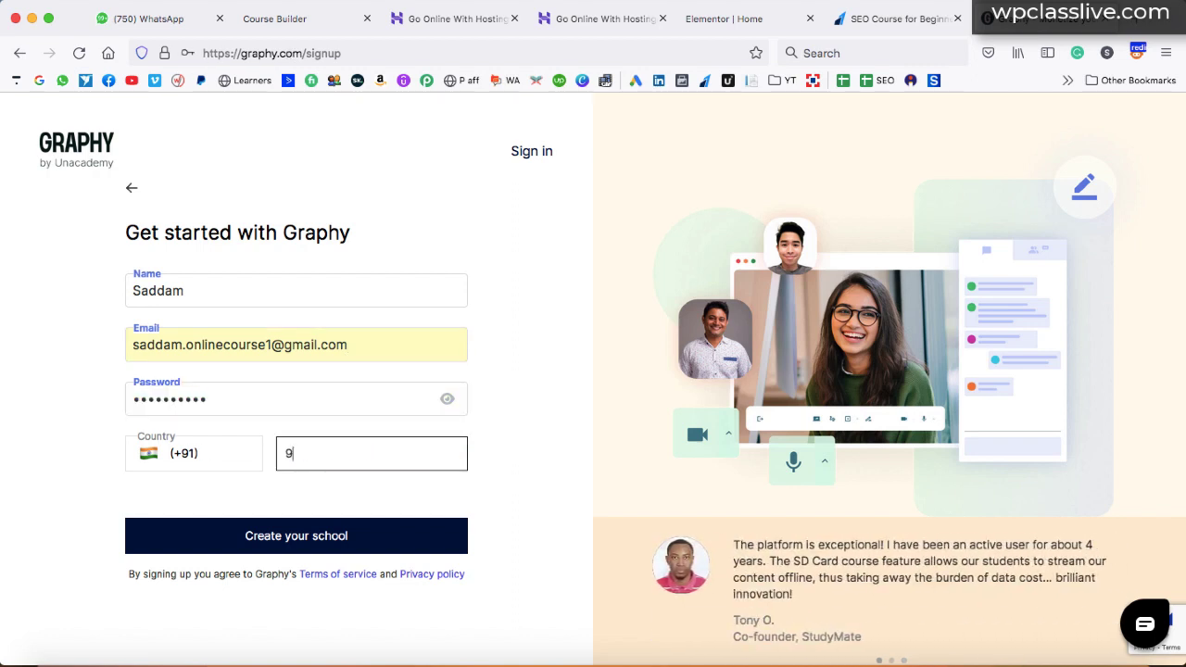
left_click(278, 535)
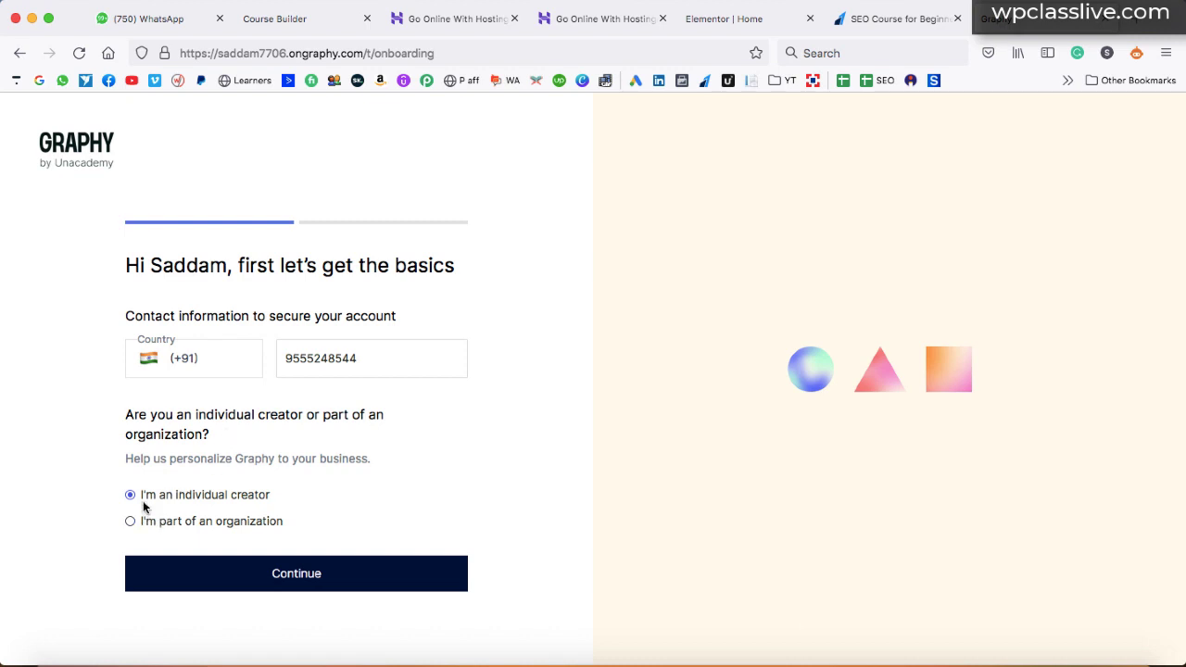
Step: Continue past the basics step and upload pp.png as the school's profile picture
left_click(295, 576)
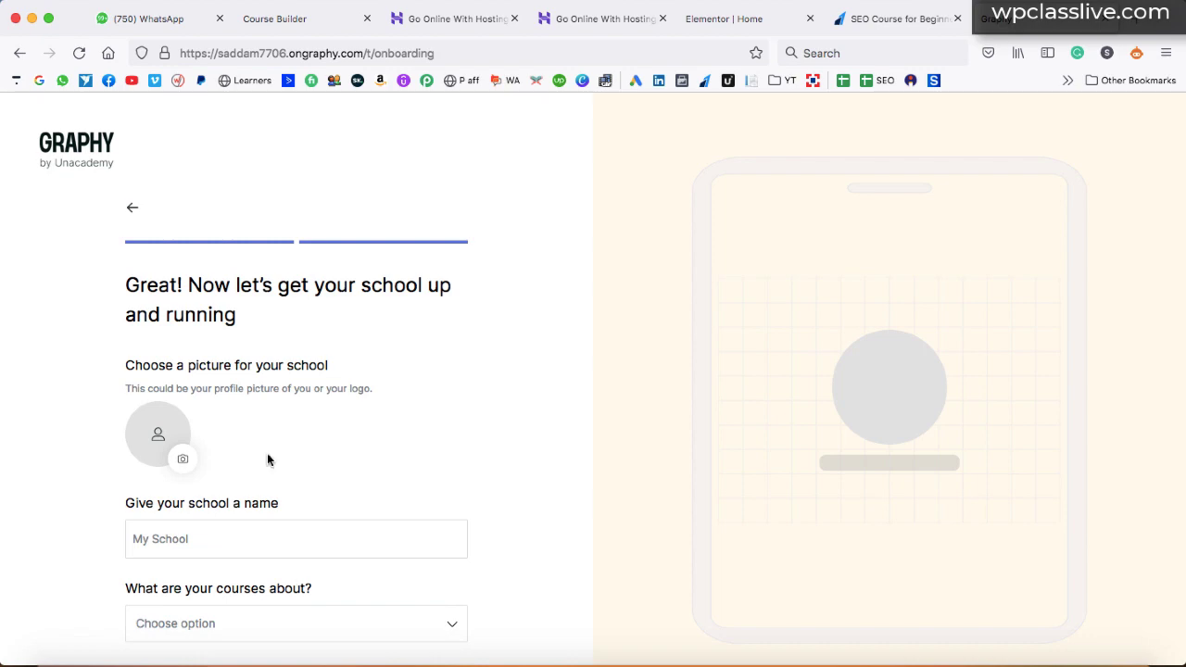
scroll(267, 453, "down", 1)
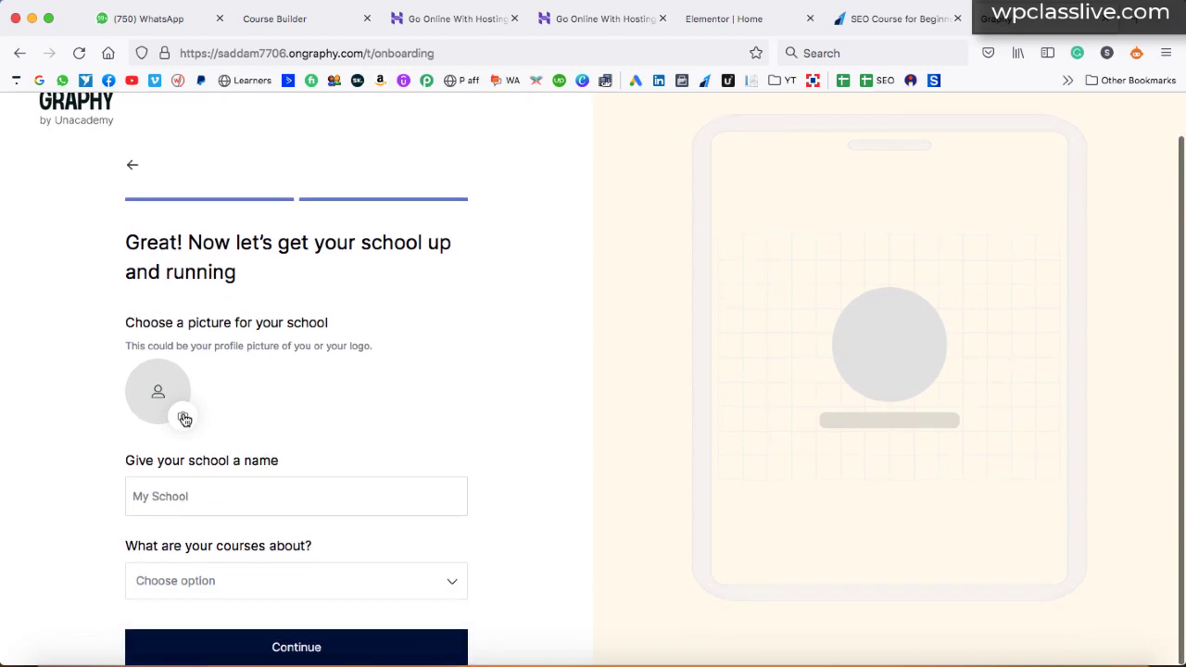
left_click(183, 418)
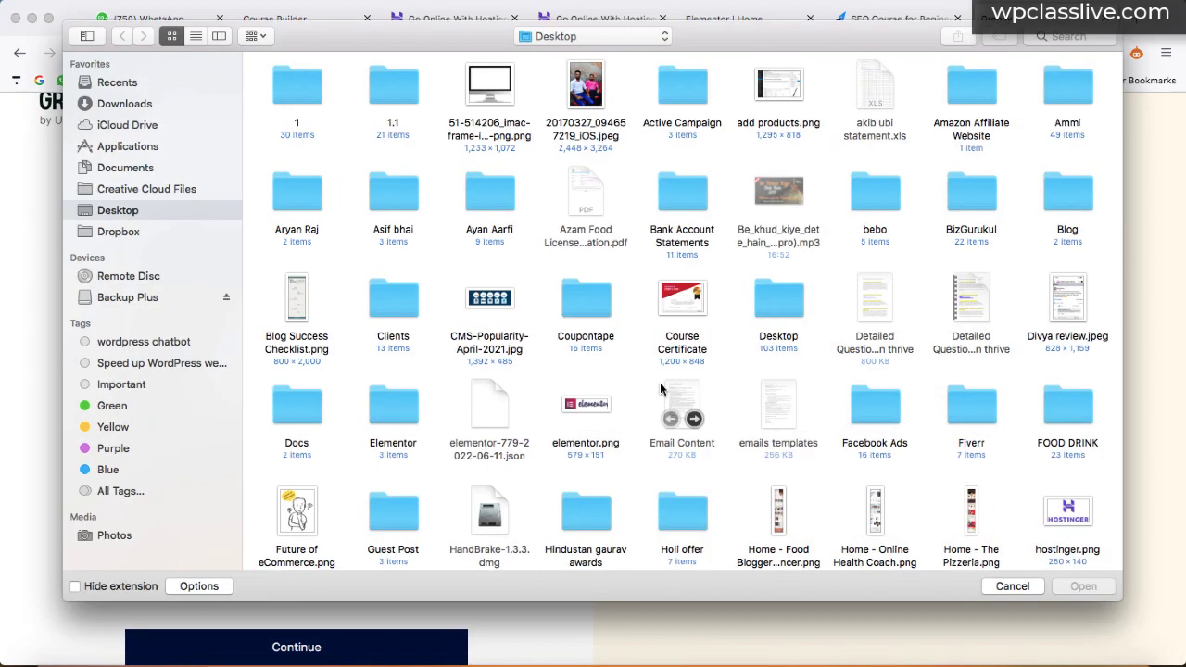
scroll(660, 381, "down", 10)
scroll(660, 387, "down", 5)
double_click(578, 375)
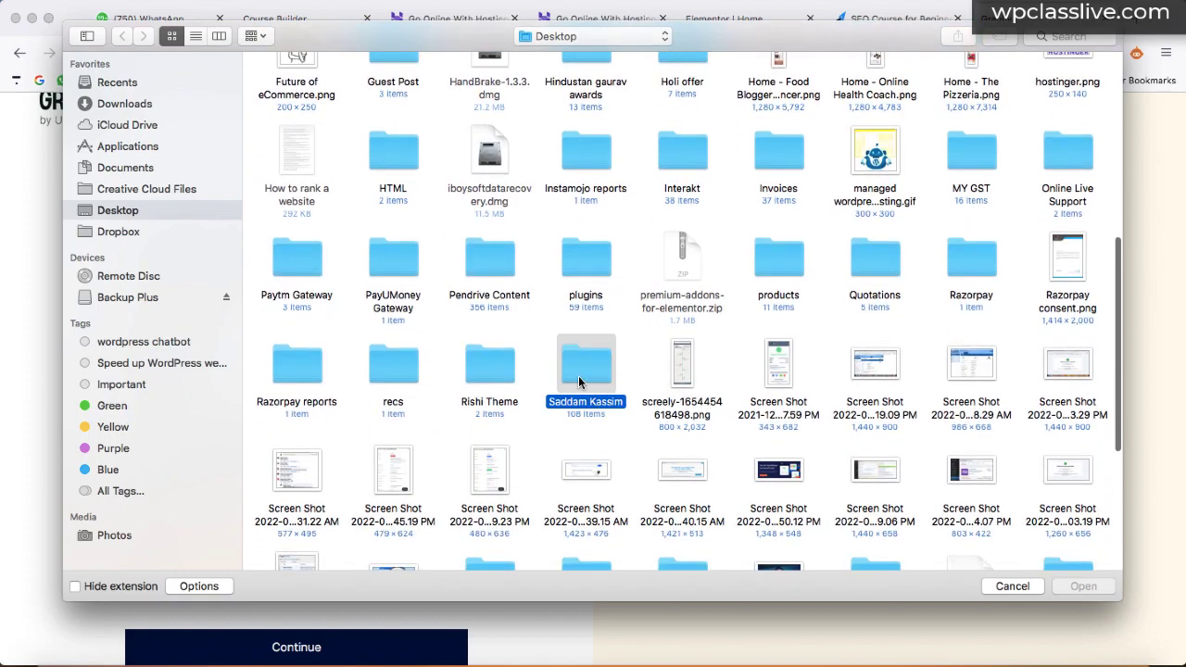
scroll(691, 414, "down", 3)
scroll(690, 414, "down", 5)
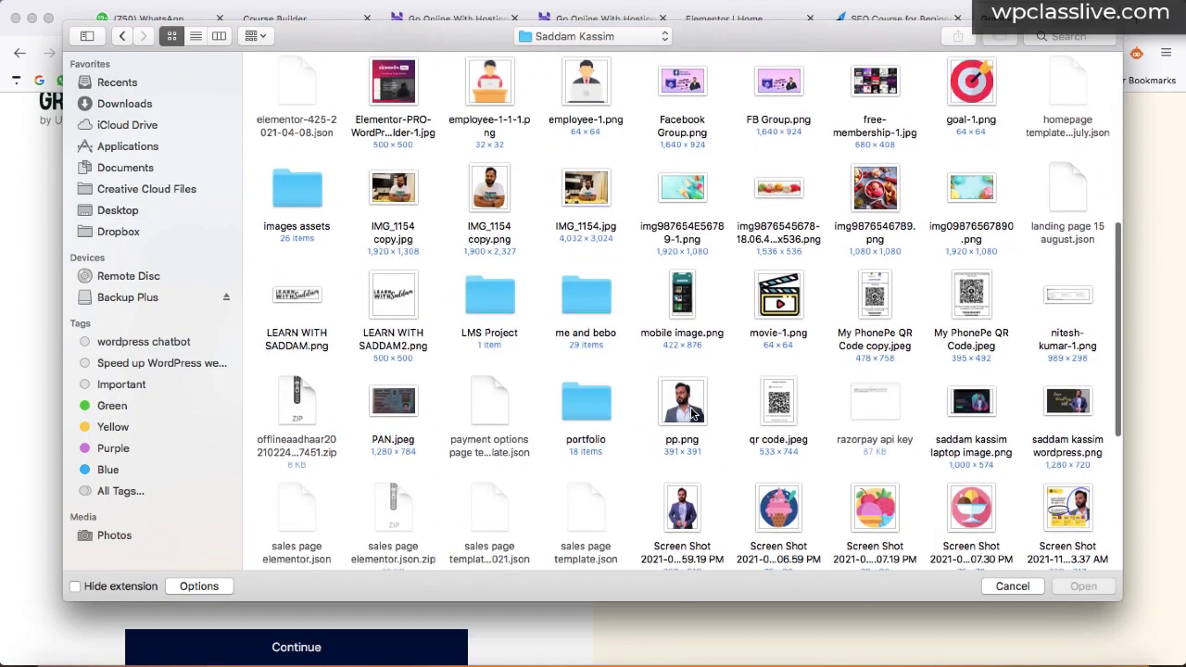
double_click(675, 414)
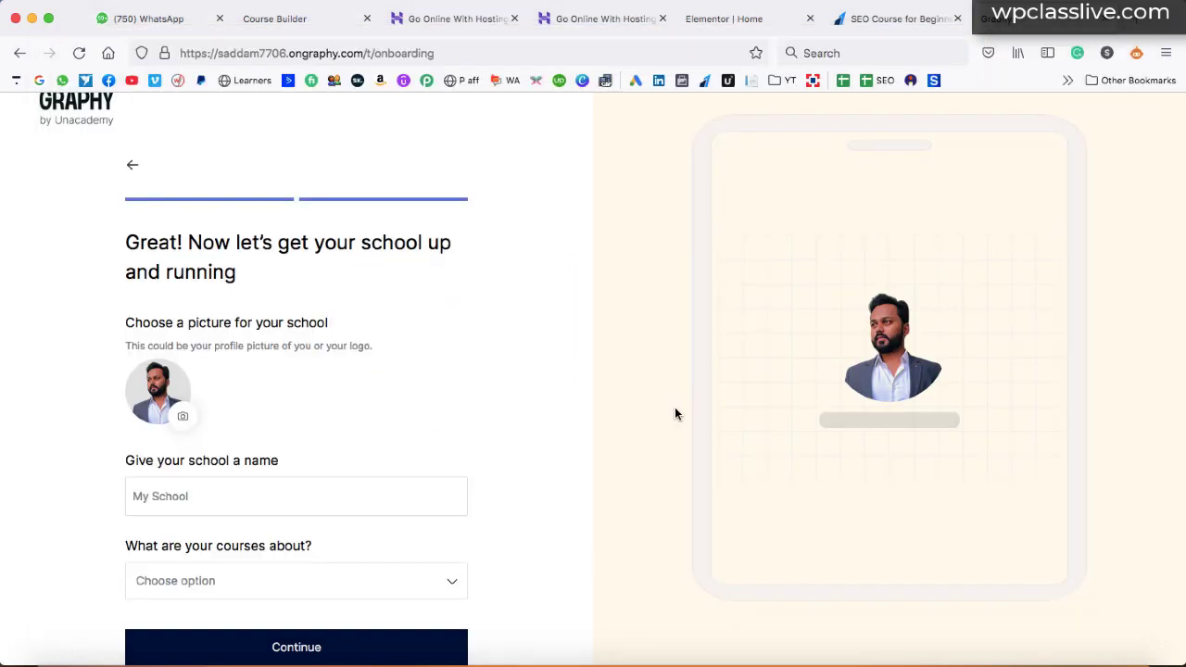
scroll(384, 401, "down", 1)
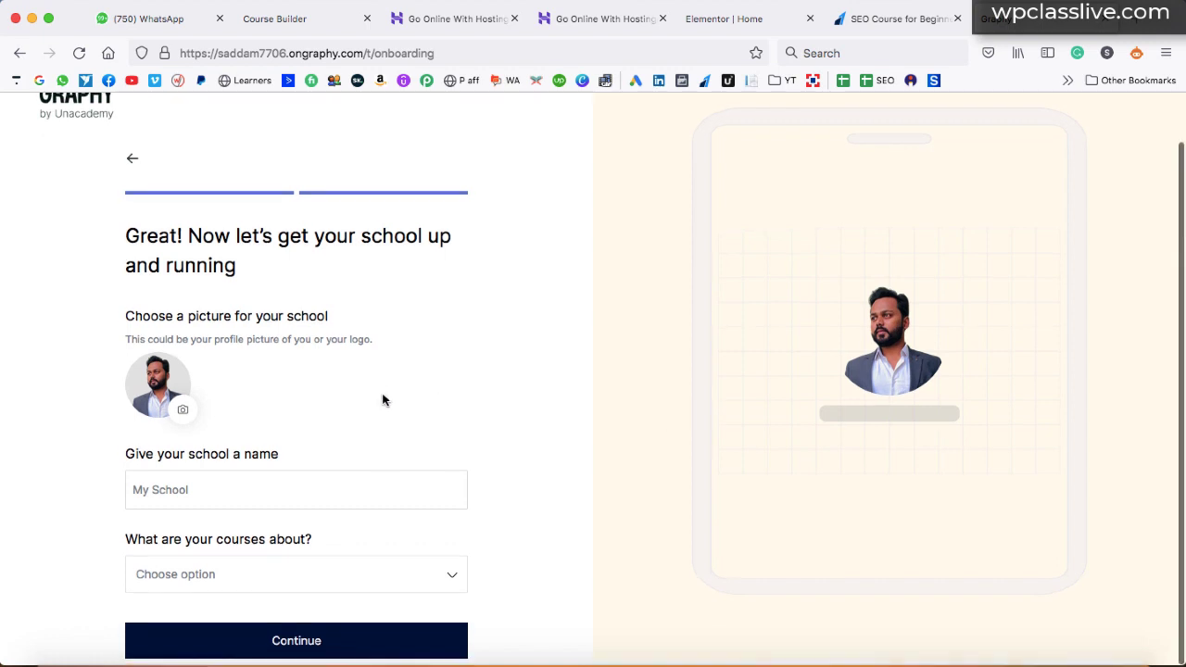
Step: Enter the school's name, choose Software & Technology as the topic, and continue
left_click(222, 497)
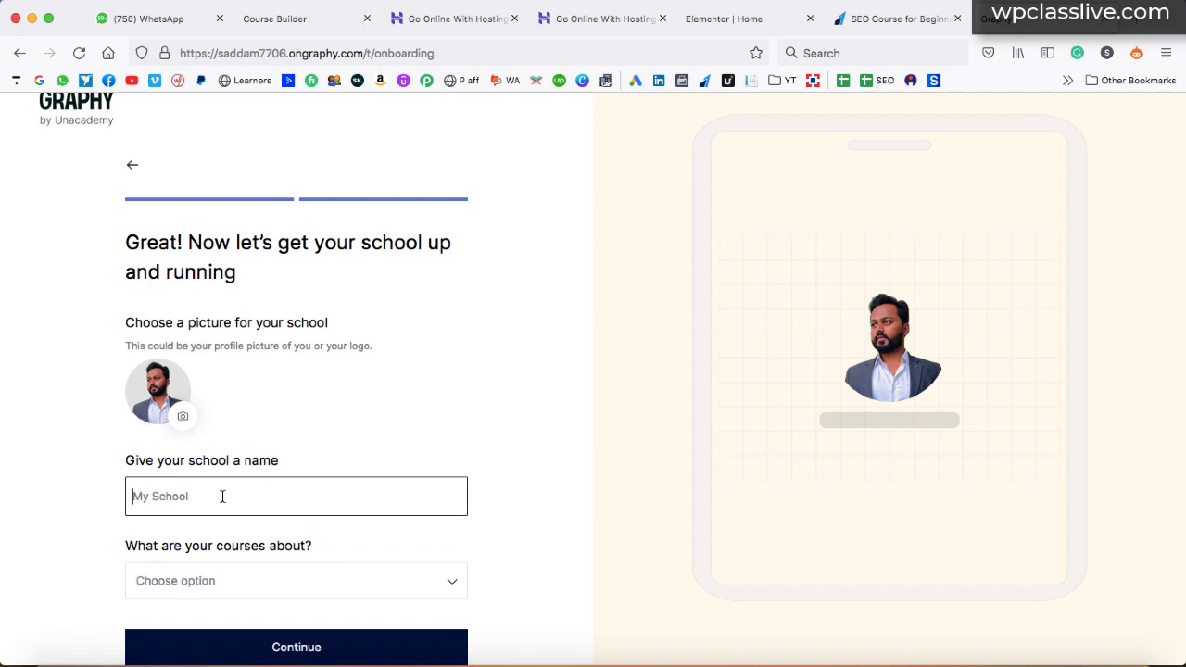
type("Saddam Kas")
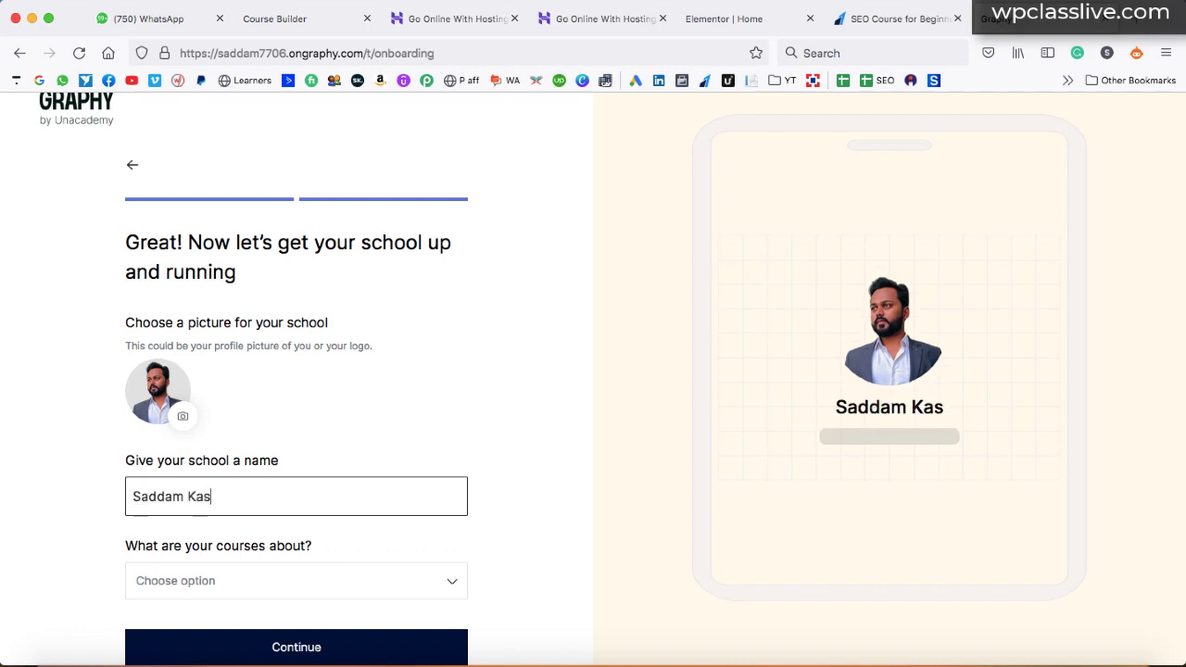
type("sim School")
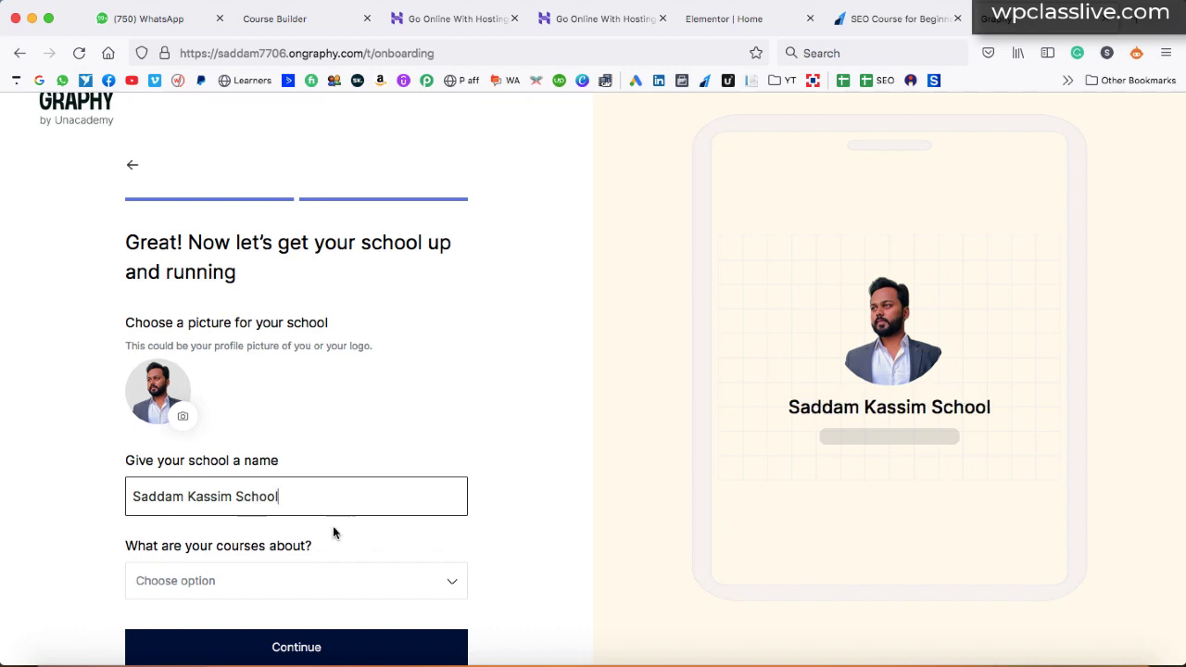
left_click(352, 580)
scroll(494, 549, "down", 1)
scroll(494, 549, "down", 2)
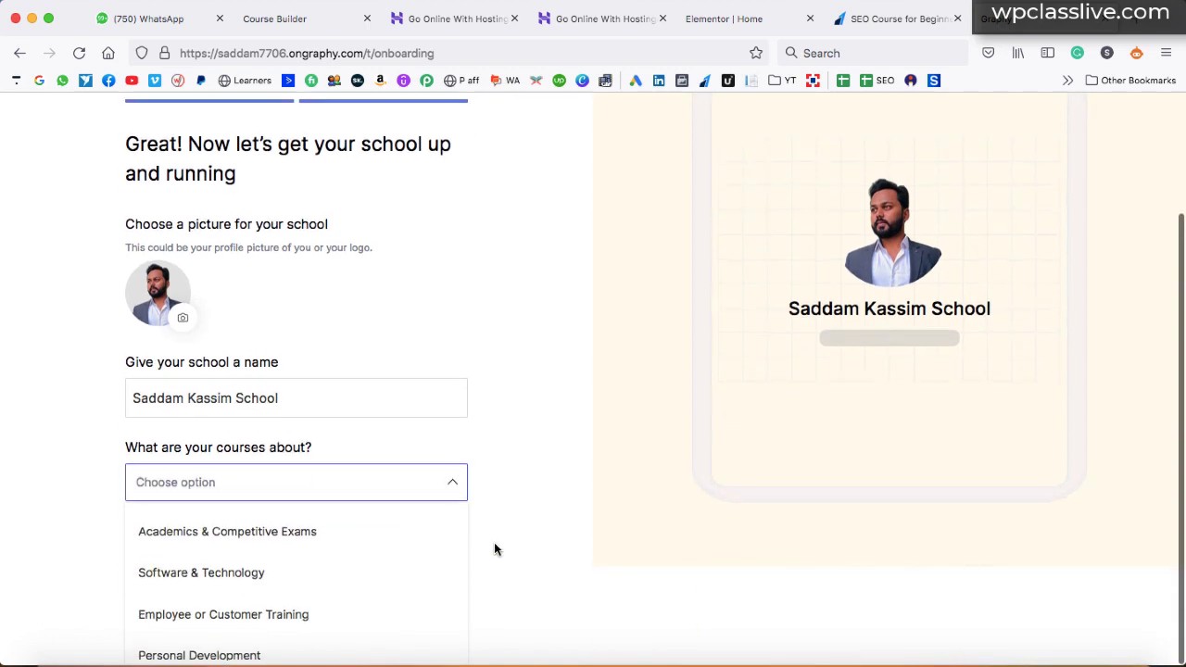
scroll(362, 578, "down", 2)
scroll(365, 579, "down", 1)
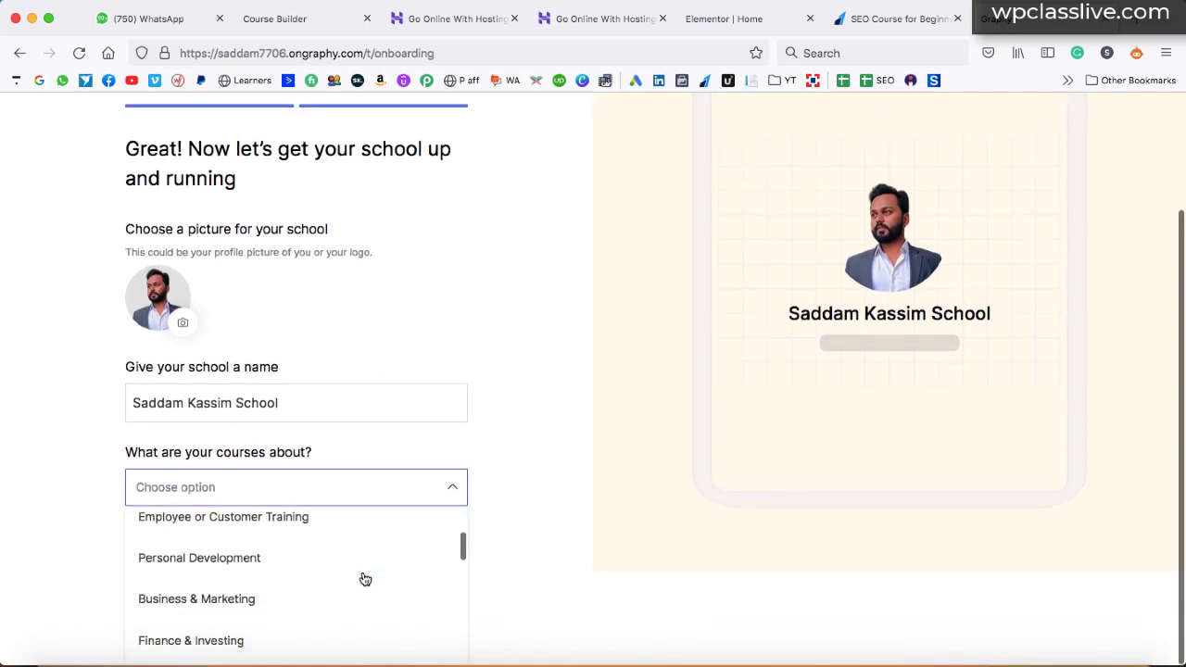
scroll(365, 579, "up", 2)
scroll(365, 579, "down", 1)
scroll(365, 579, "down", 5)
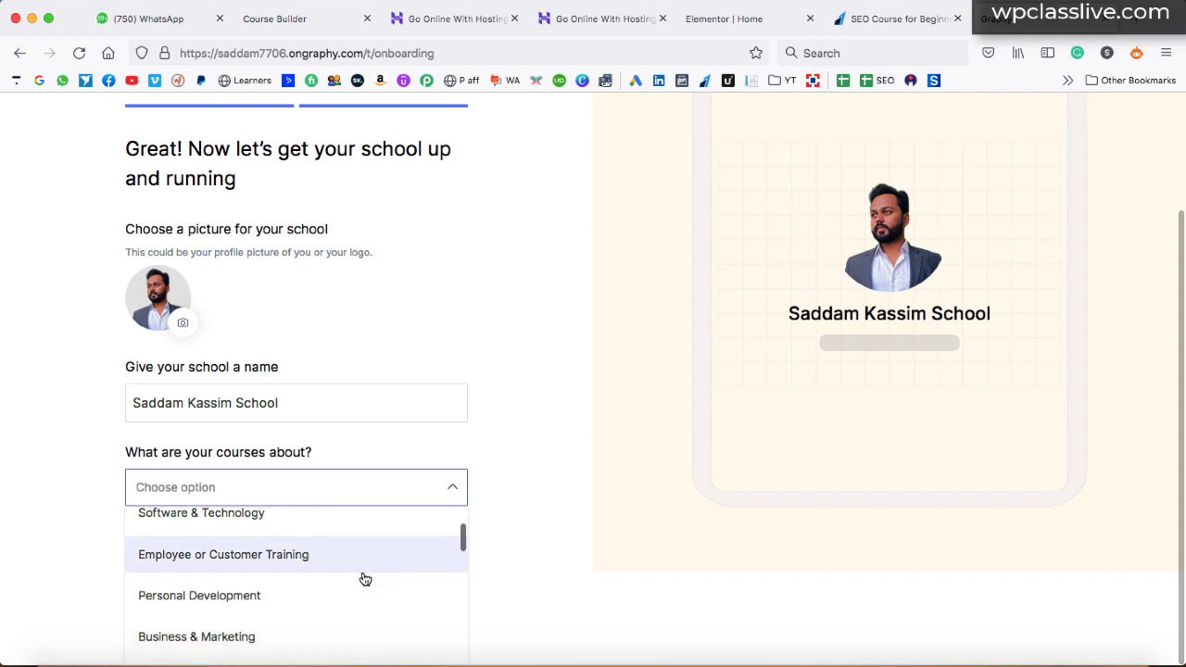
scroll(365, 579, "down", 1)
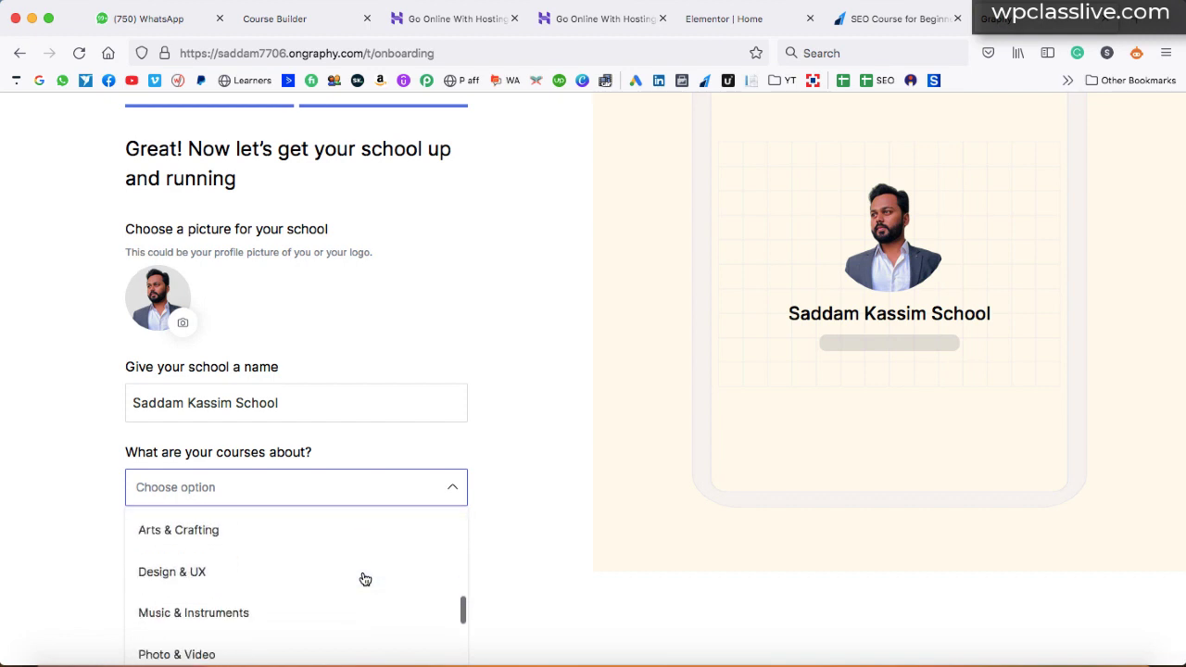
scroll(363, 579, "up", 5)
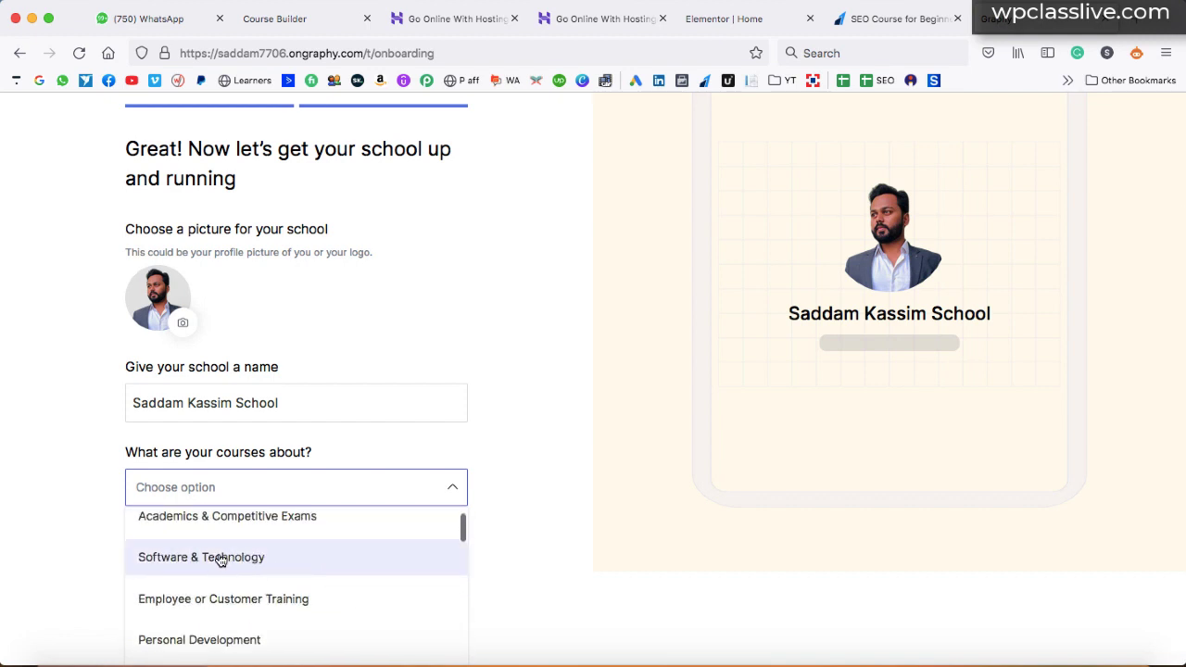
left_click(219, 559)
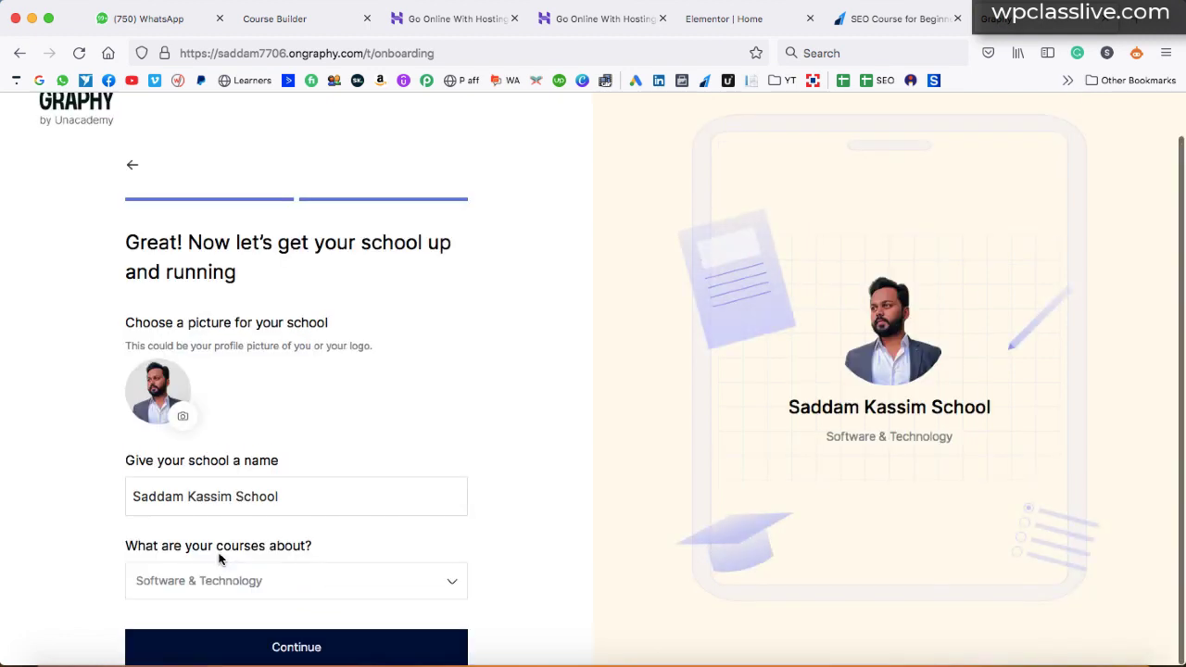
left_click(265, 639)
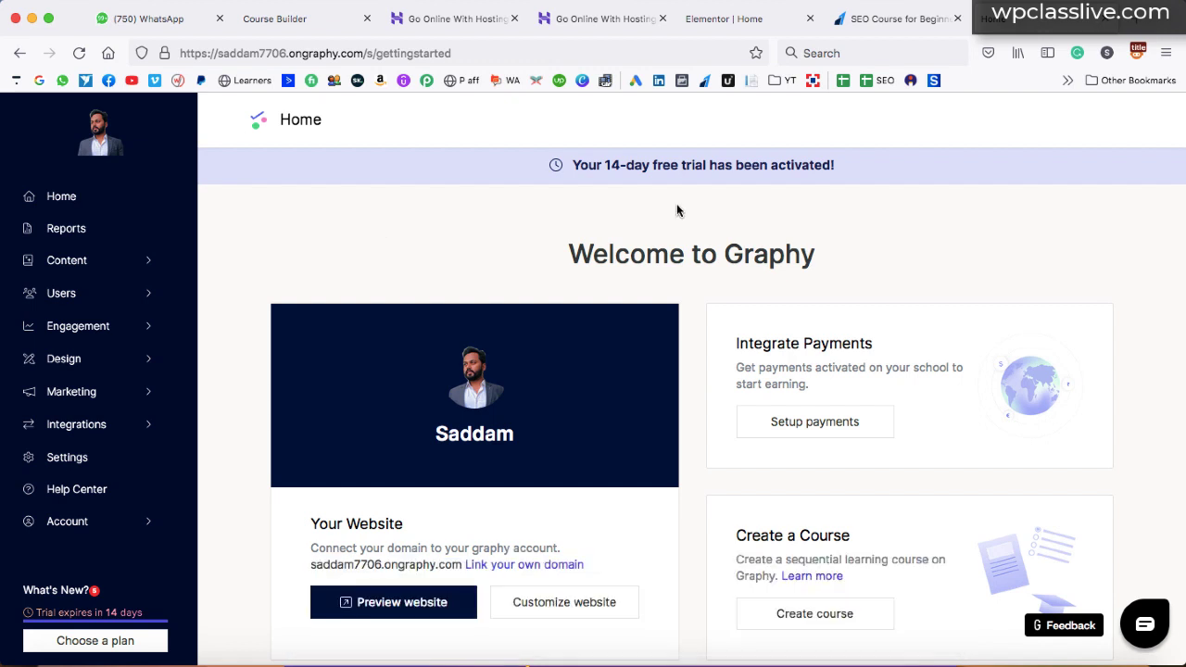
Step: Under Content > Courses, create a course titled 'SEO' with the instructor's name and submit it
left_click(70, 267)
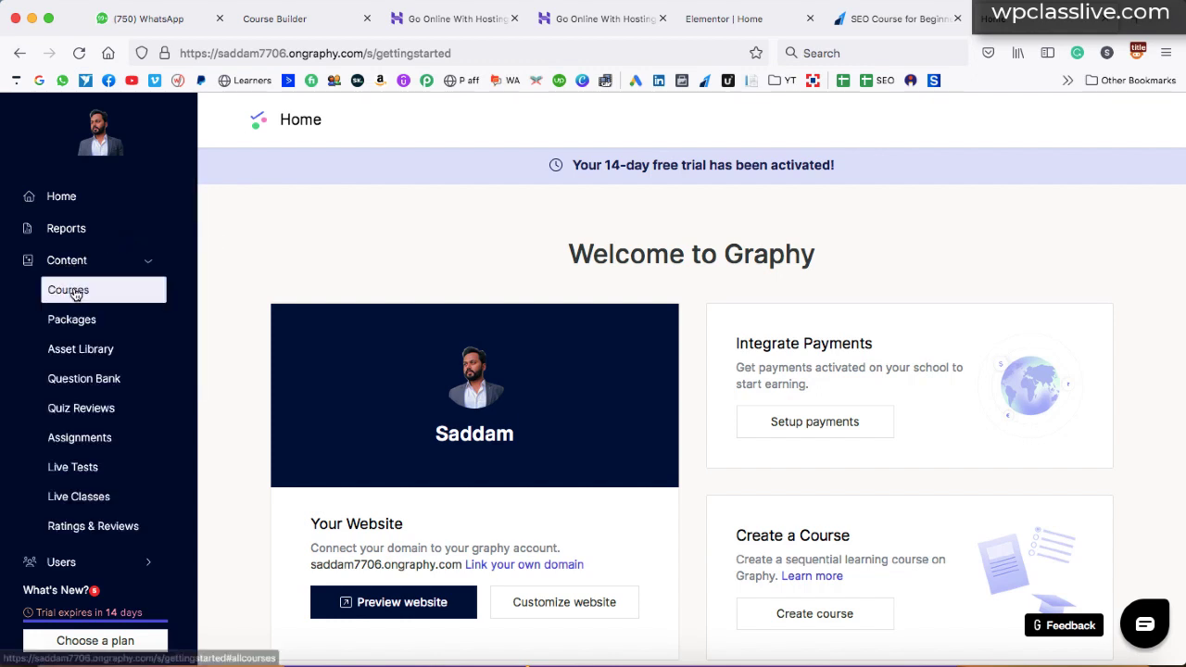
left_click(74, 293)
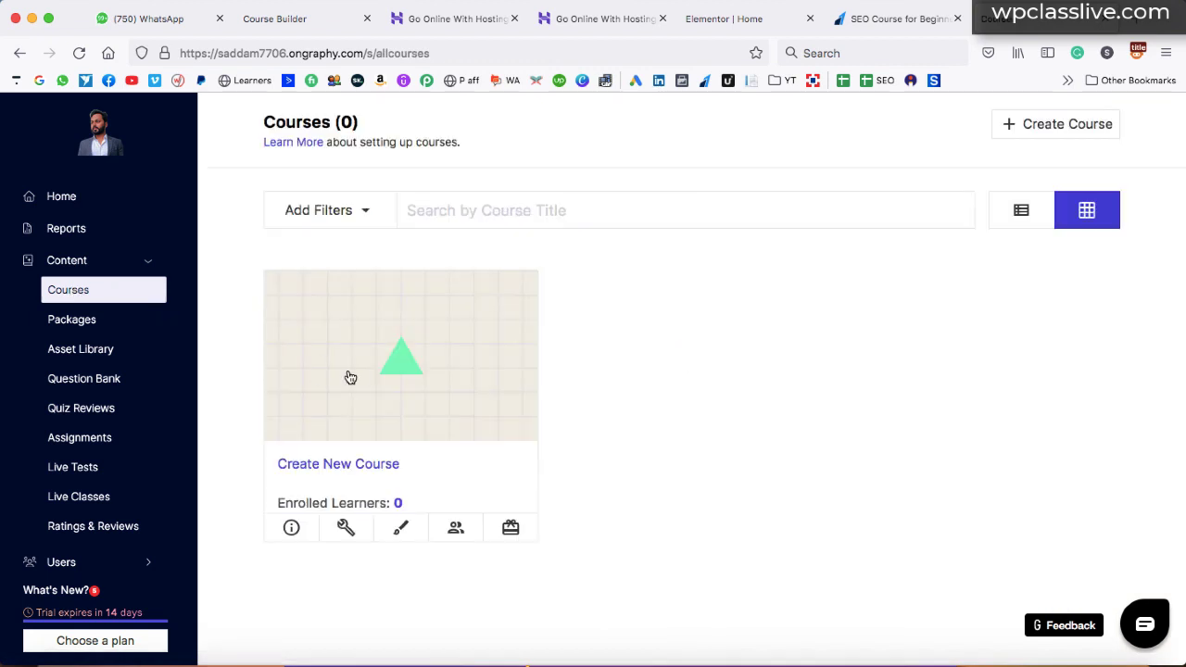
left_click(331, 465)
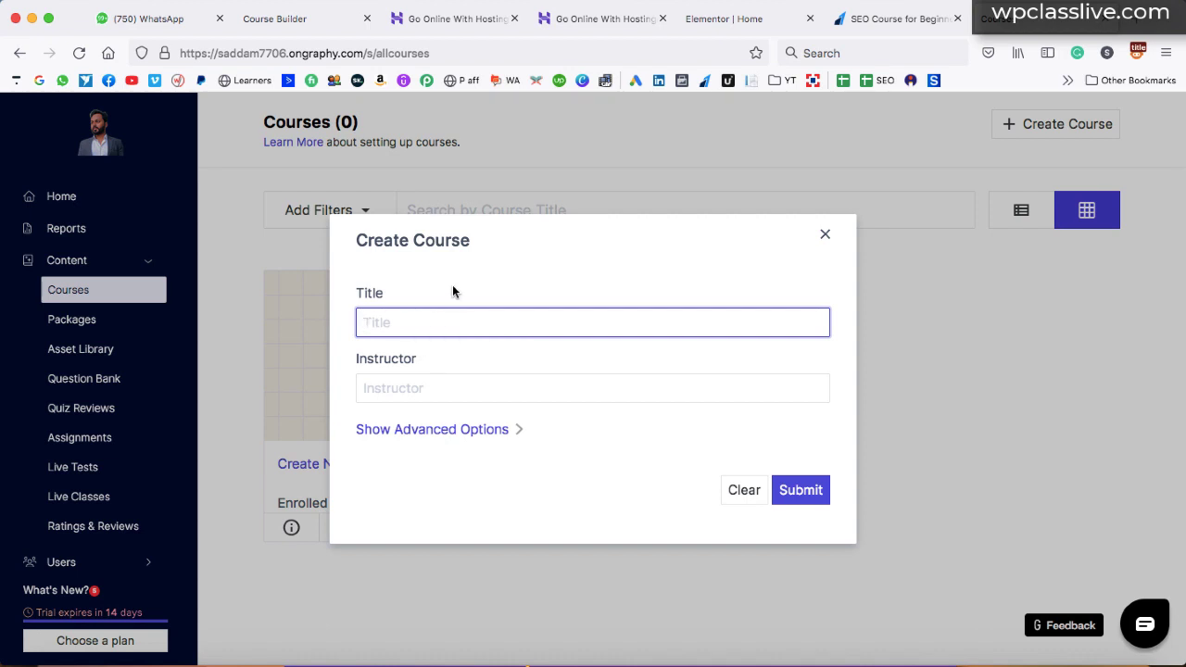
type("SEO")
left_click(437, 386)
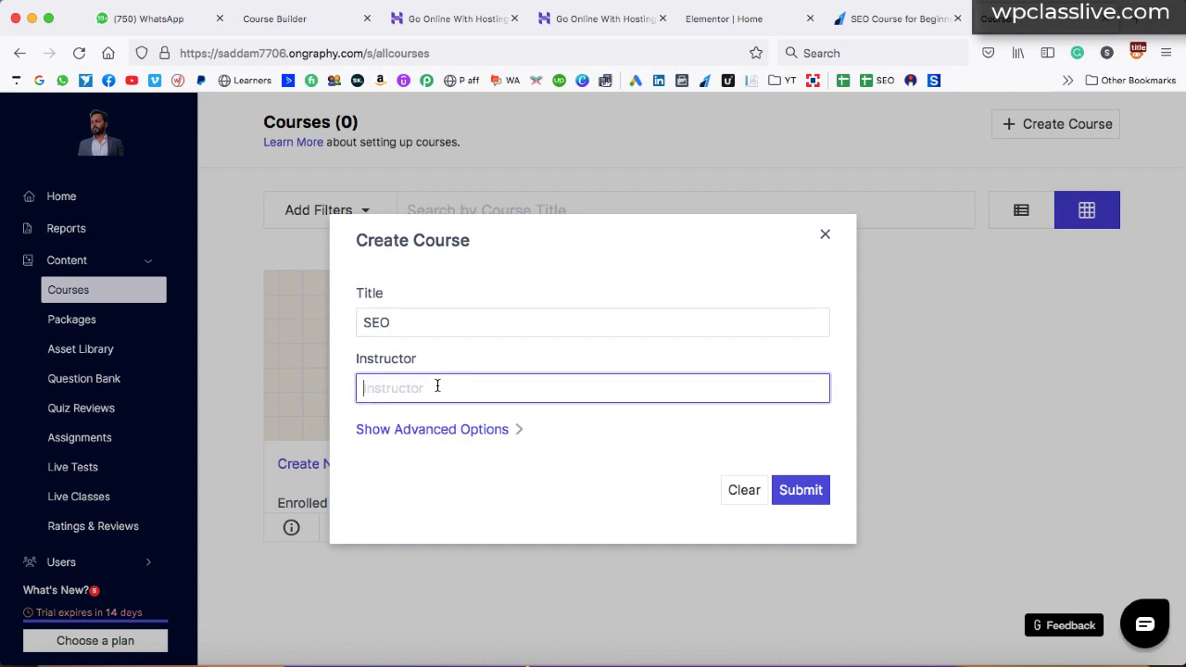
type("Saddam Kassim")
left_click(798, 489)
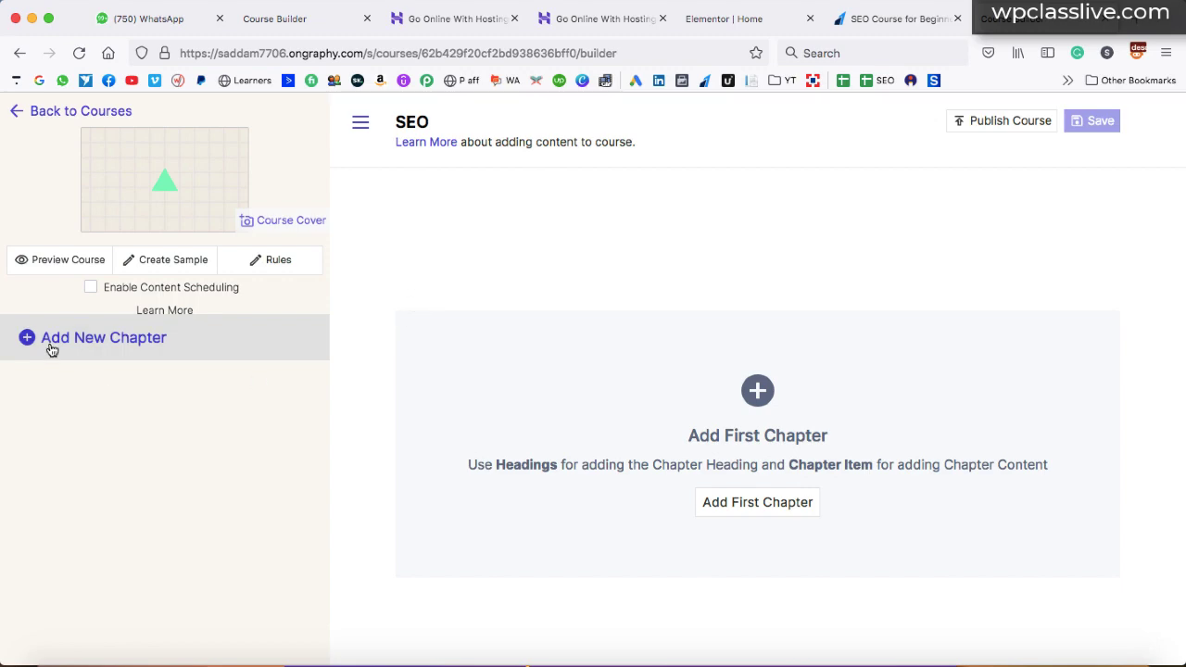
Step: Add a heading chapter named 'Introduction' and bring up the Add Chapter Item choices
left_click(79, 339)
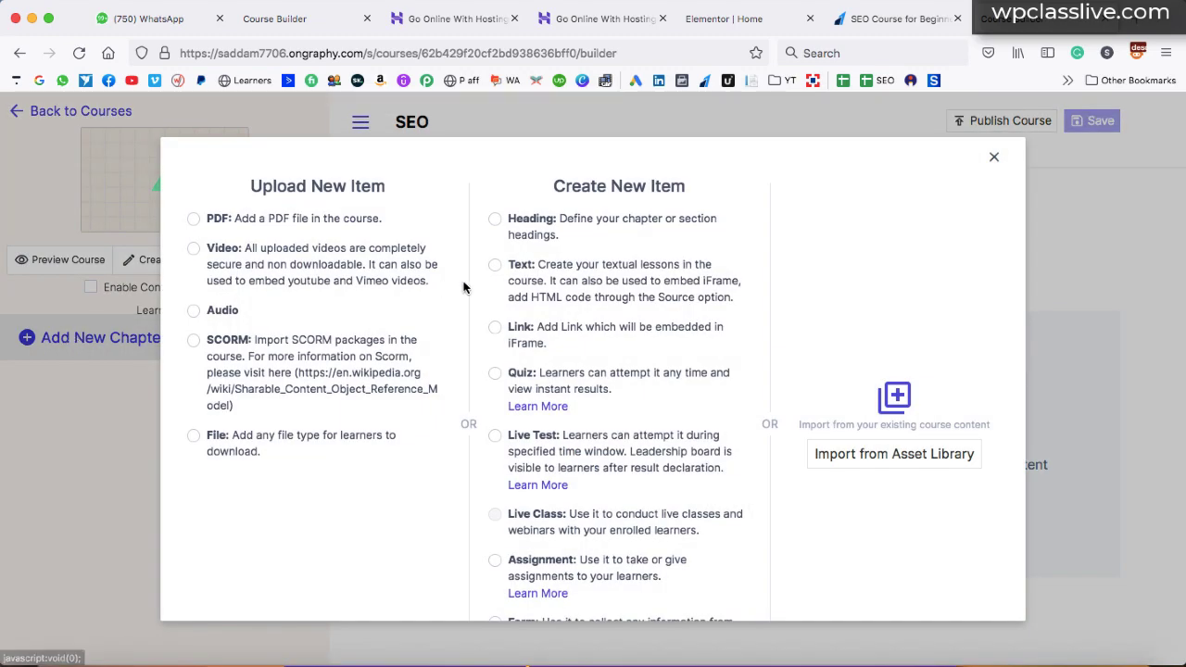
left_click(494, 219)
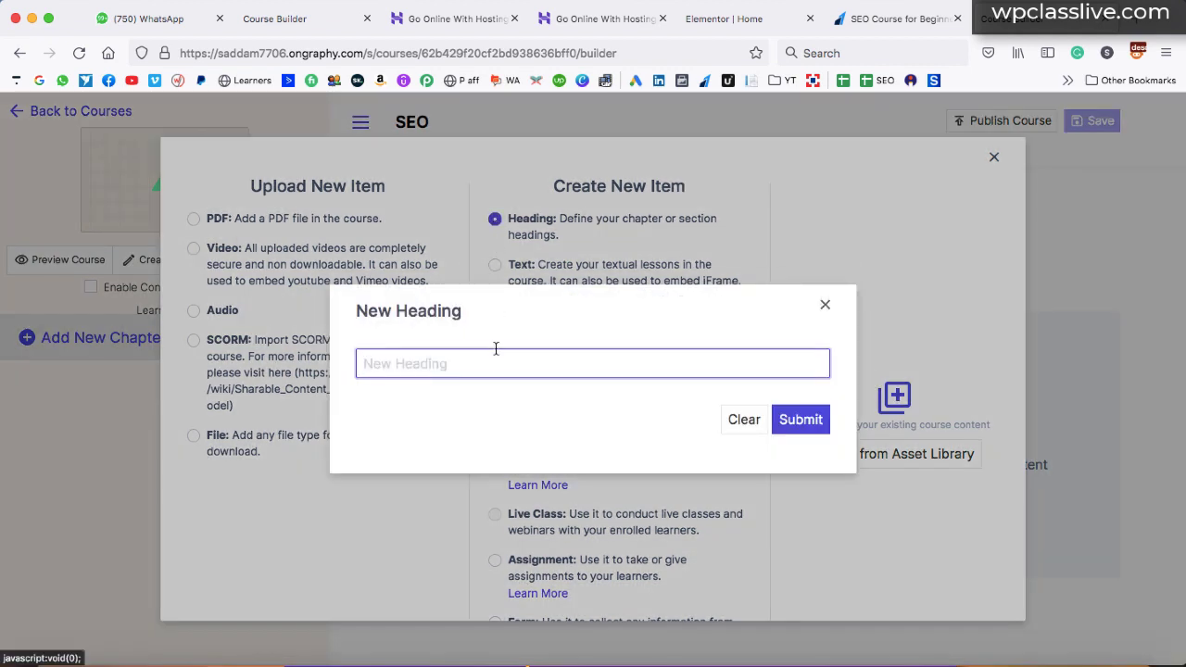
type("Introduction")
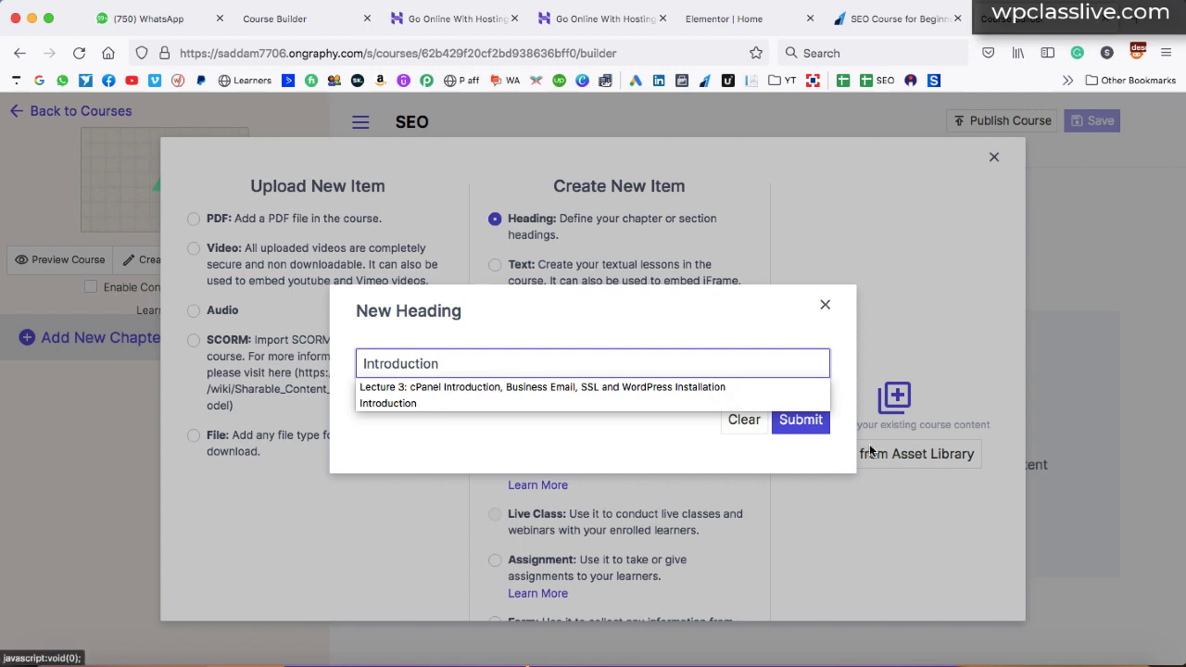
left_click(801, 420)
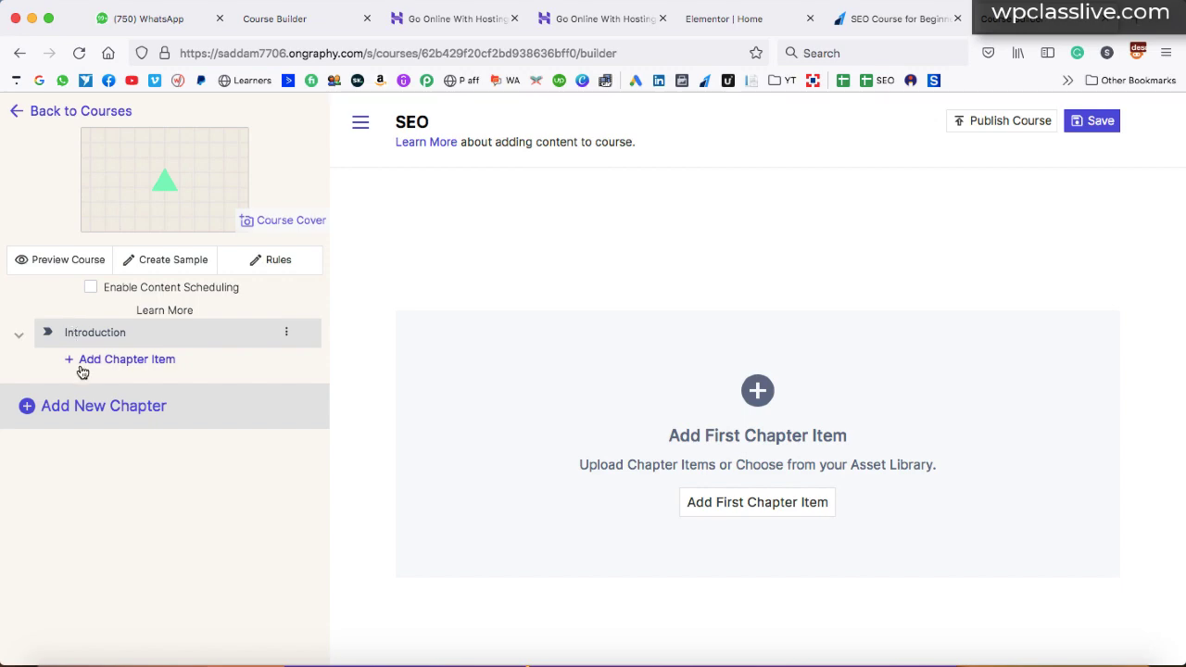
left_click(103, 365)
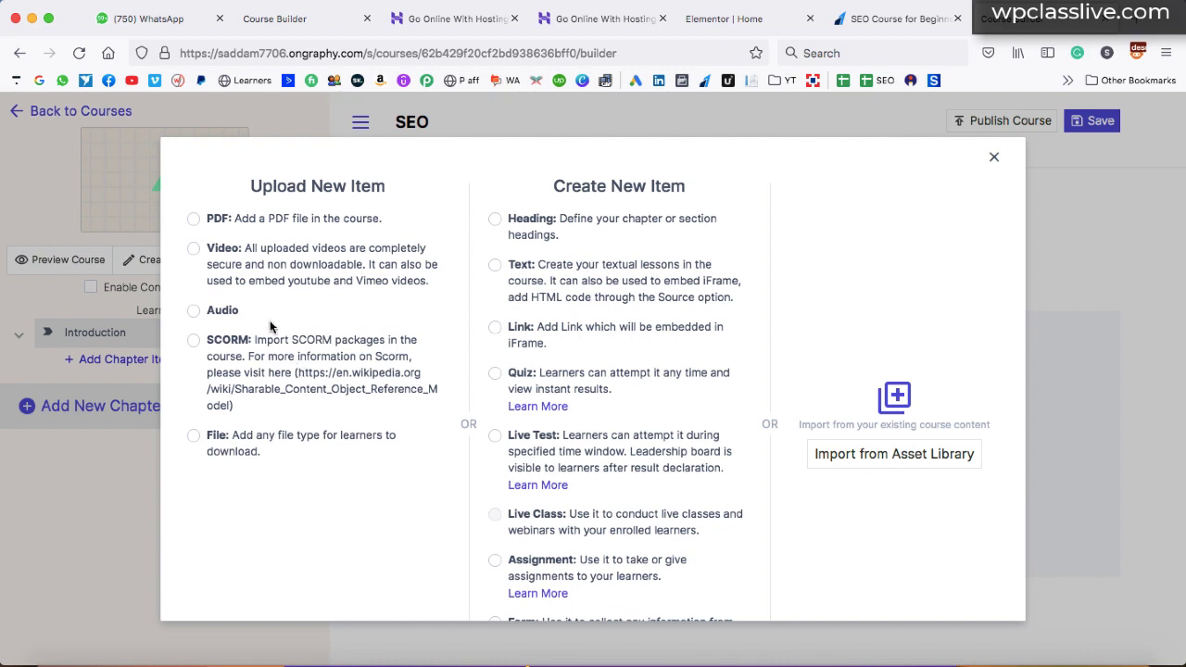
Step: Start a video lesson, try the Vimeo, SproutVideo, link and embed-code sources, then choose YouTube
left_click(194, 251)
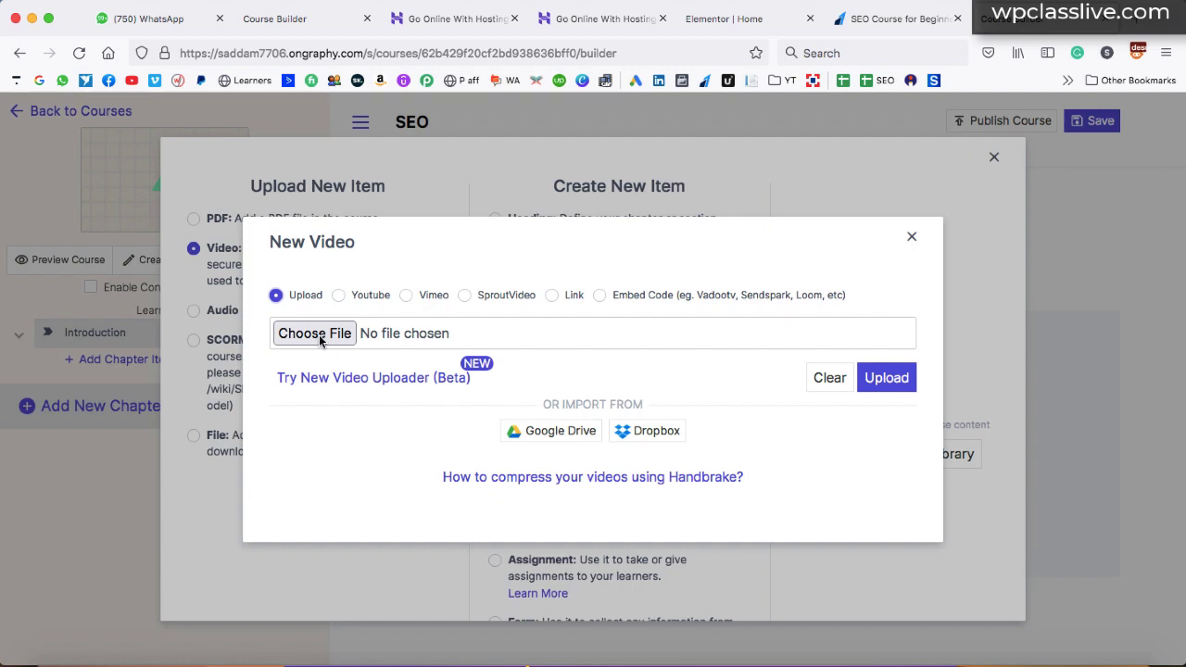
left_click(339, 295)
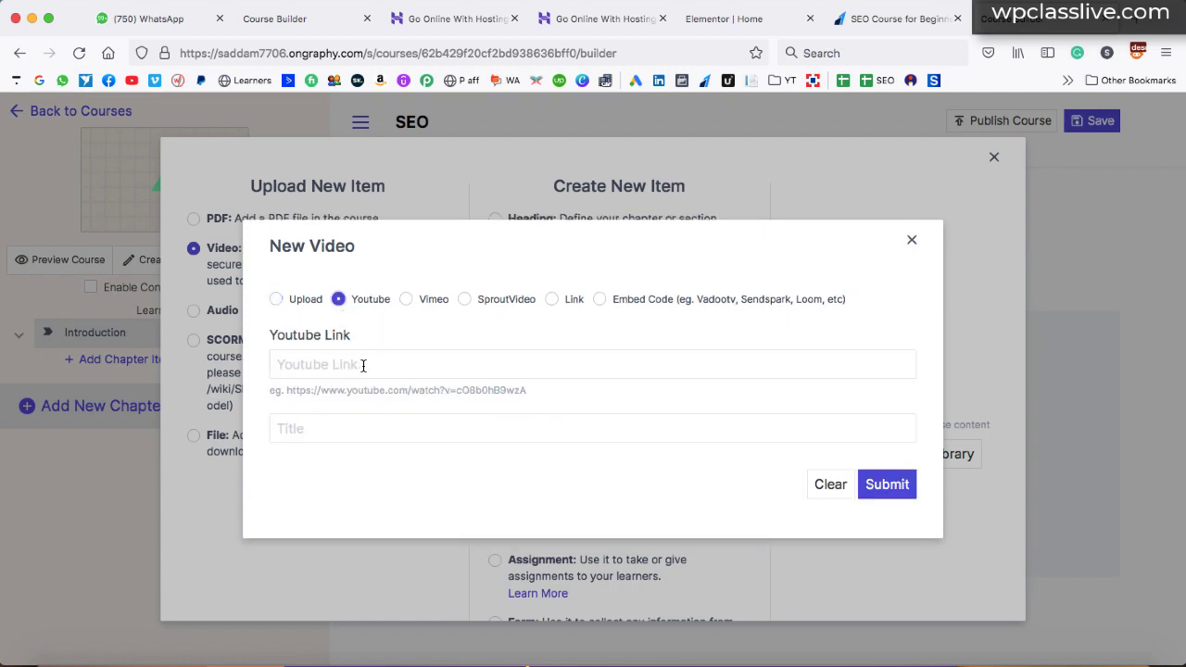
left_click(405, 299)
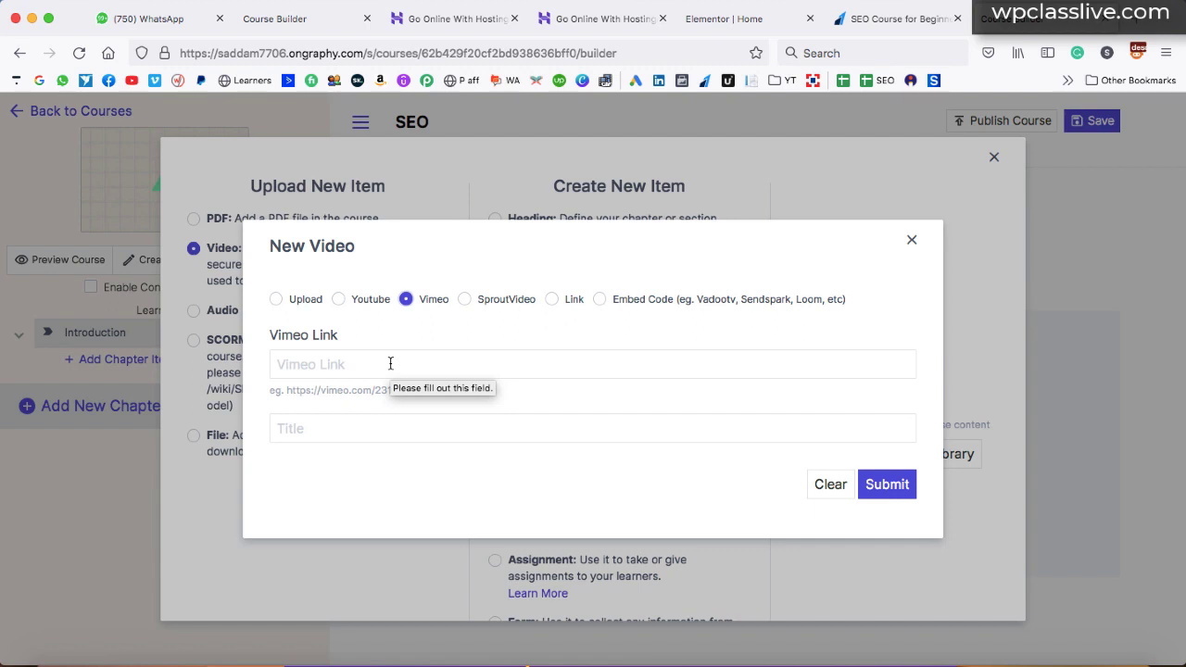
left_click(464, 300)
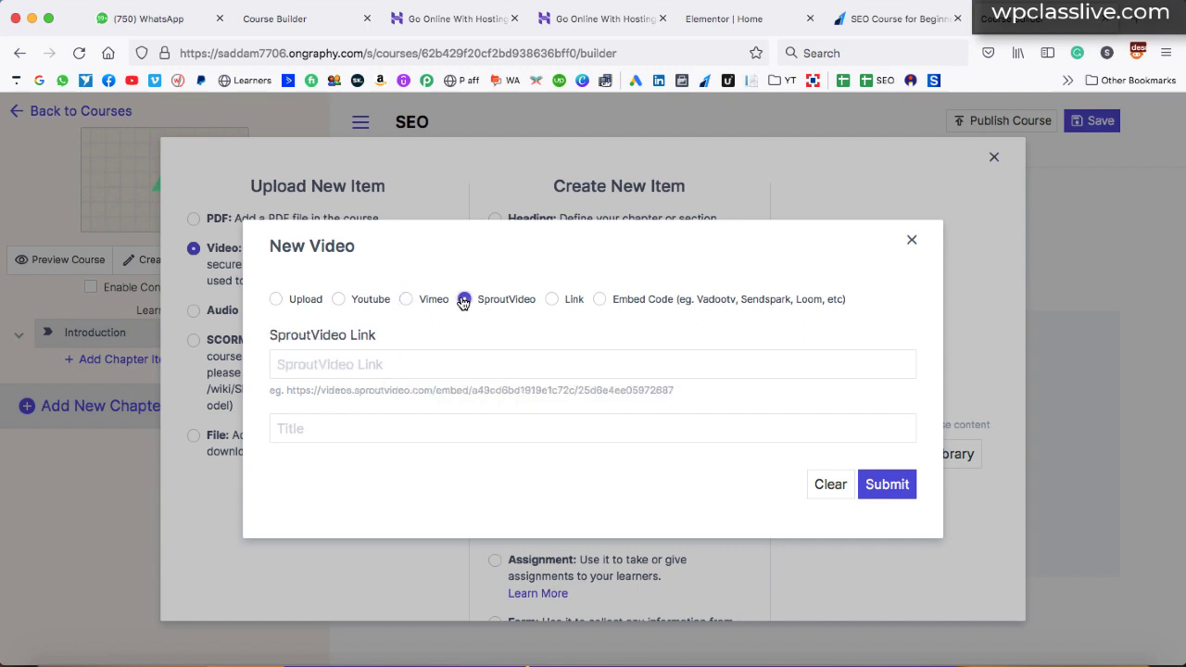
left_click(552, 299)
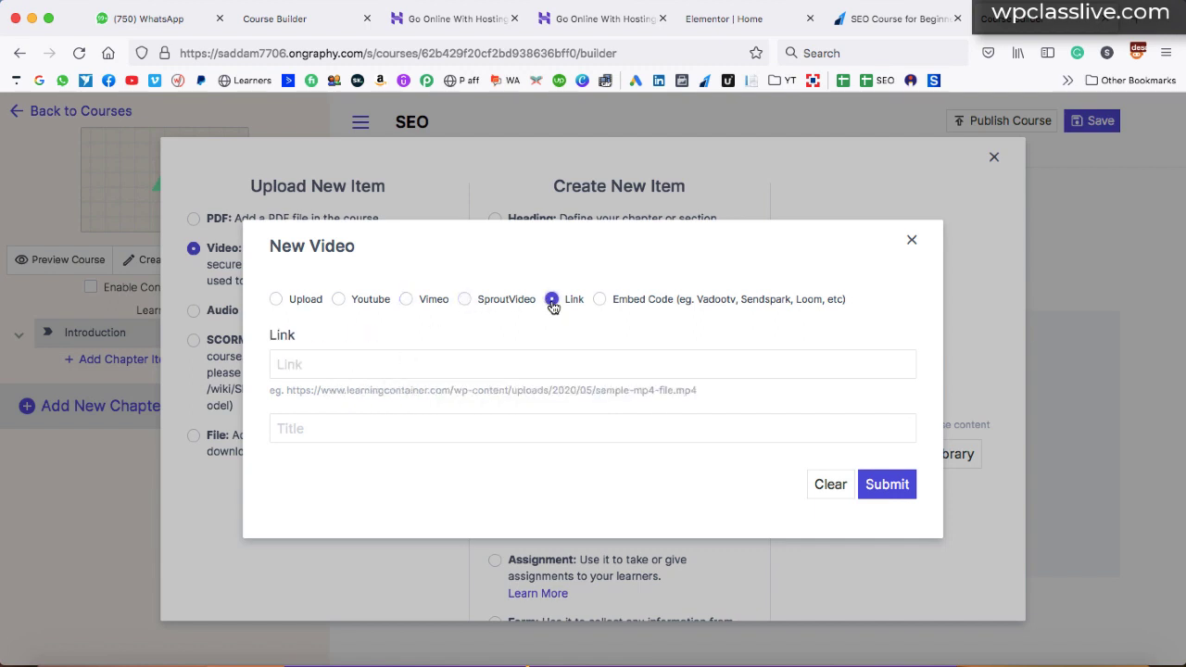
left_click(600, 300)
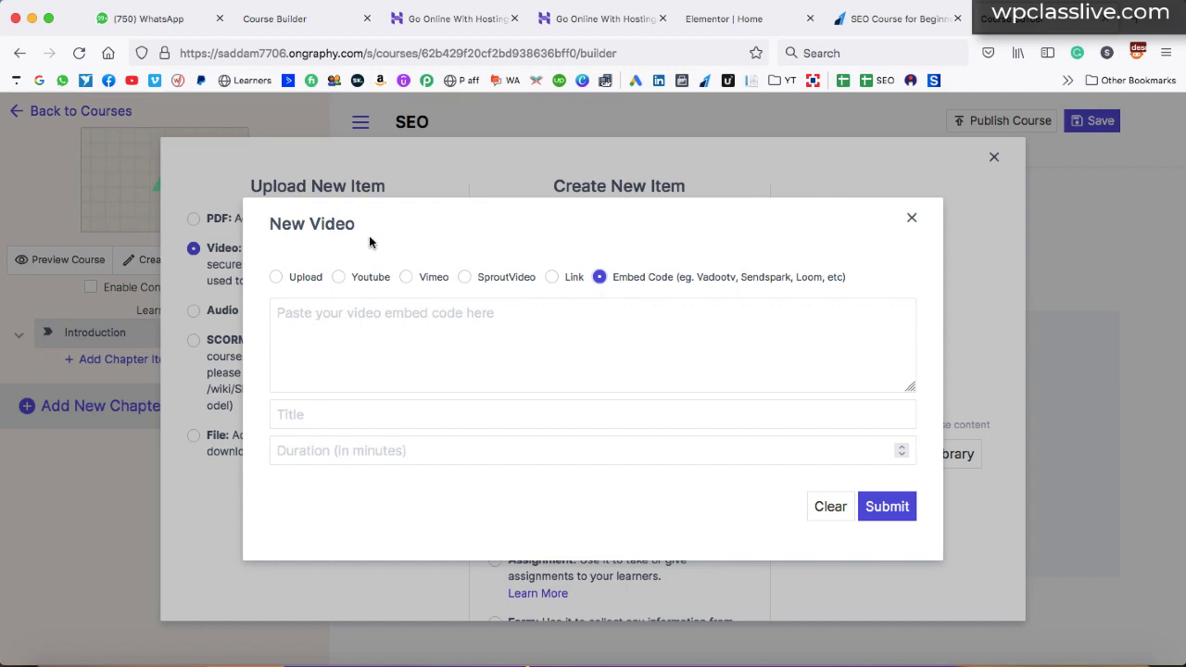
left_click(338, 277)
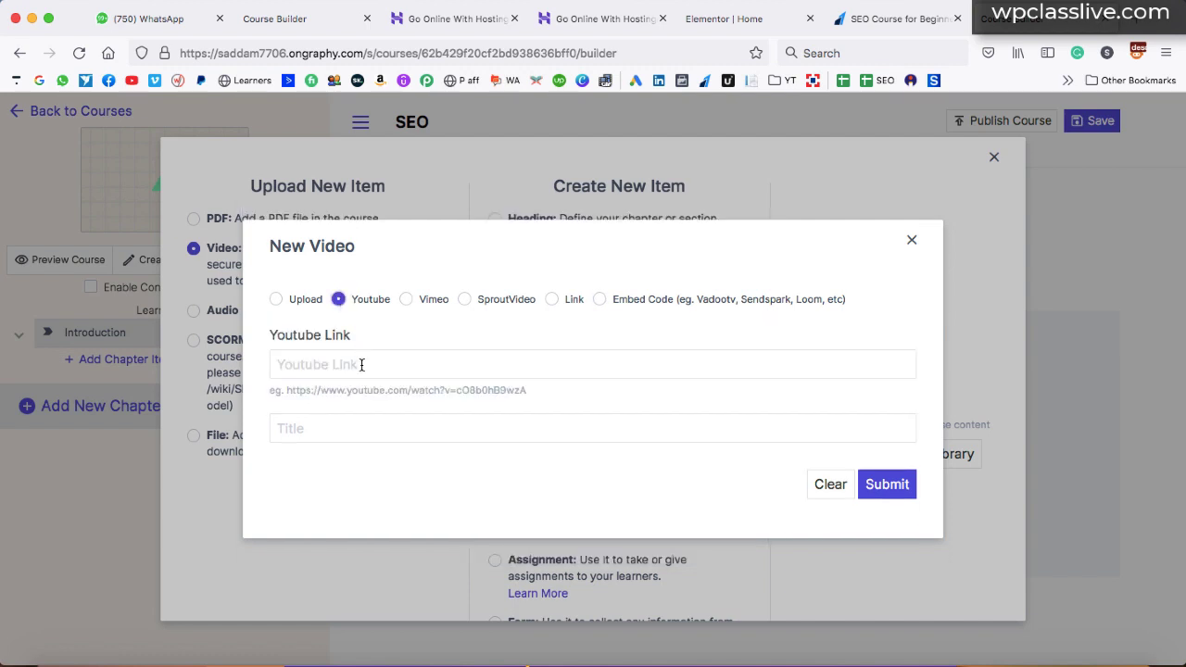
left_click(361, 365)
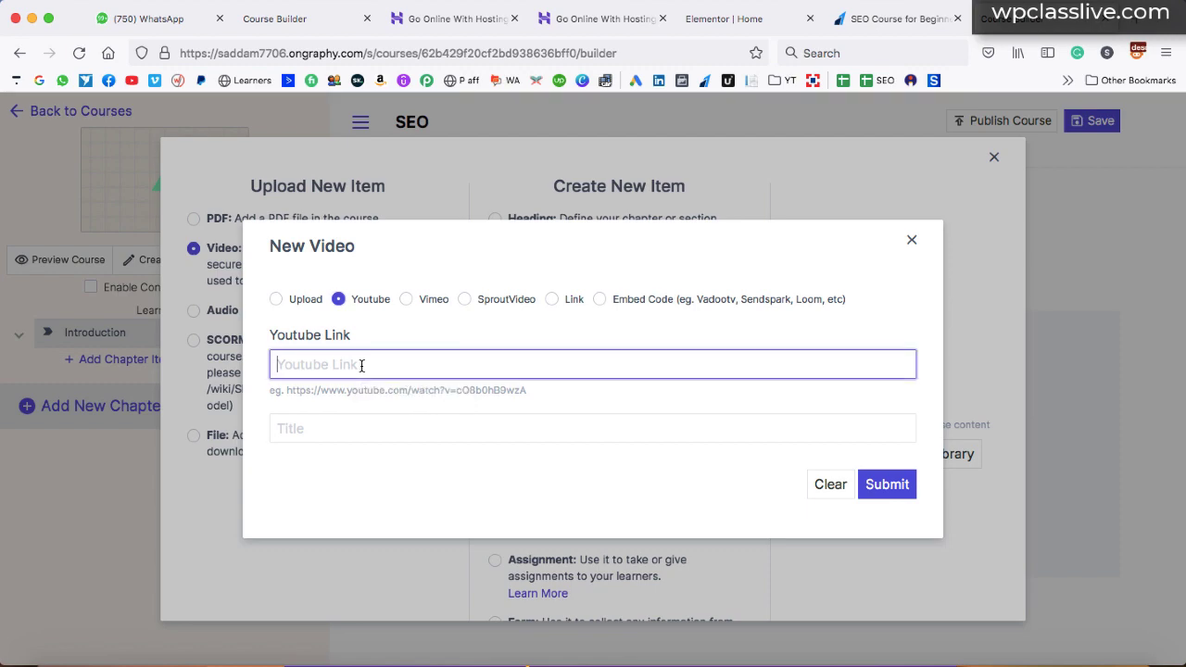
Step: Go to the YouTube channel in a new tab and show its Videos list
left_click(1131, 20)
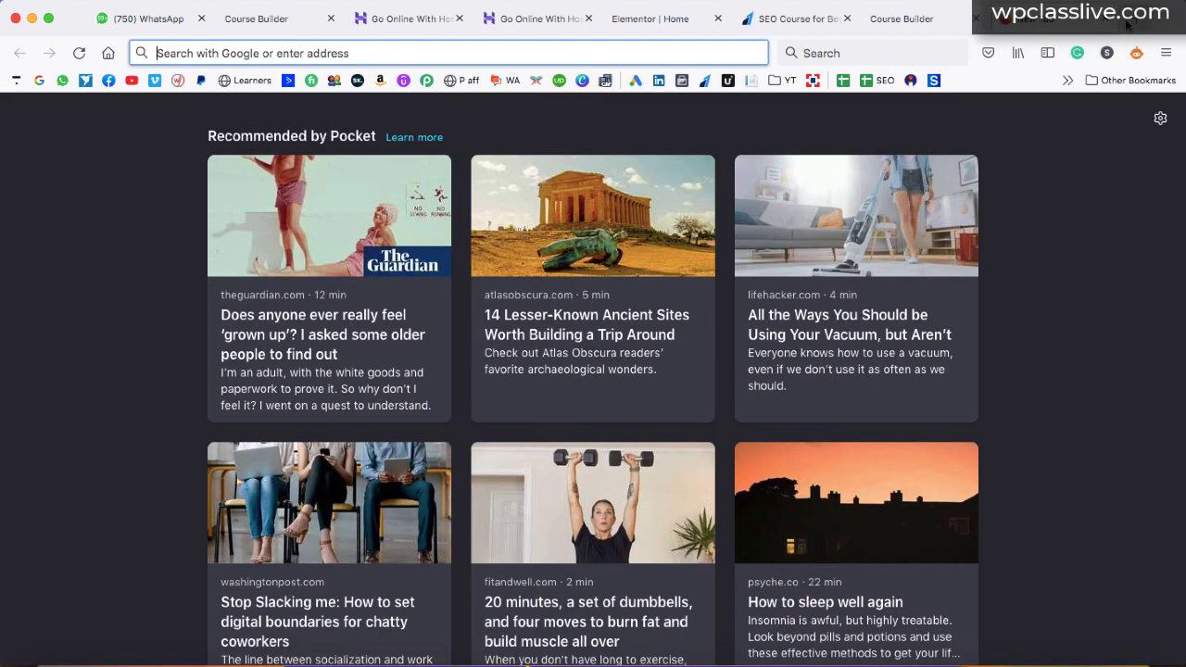
type("you")
key("Right")
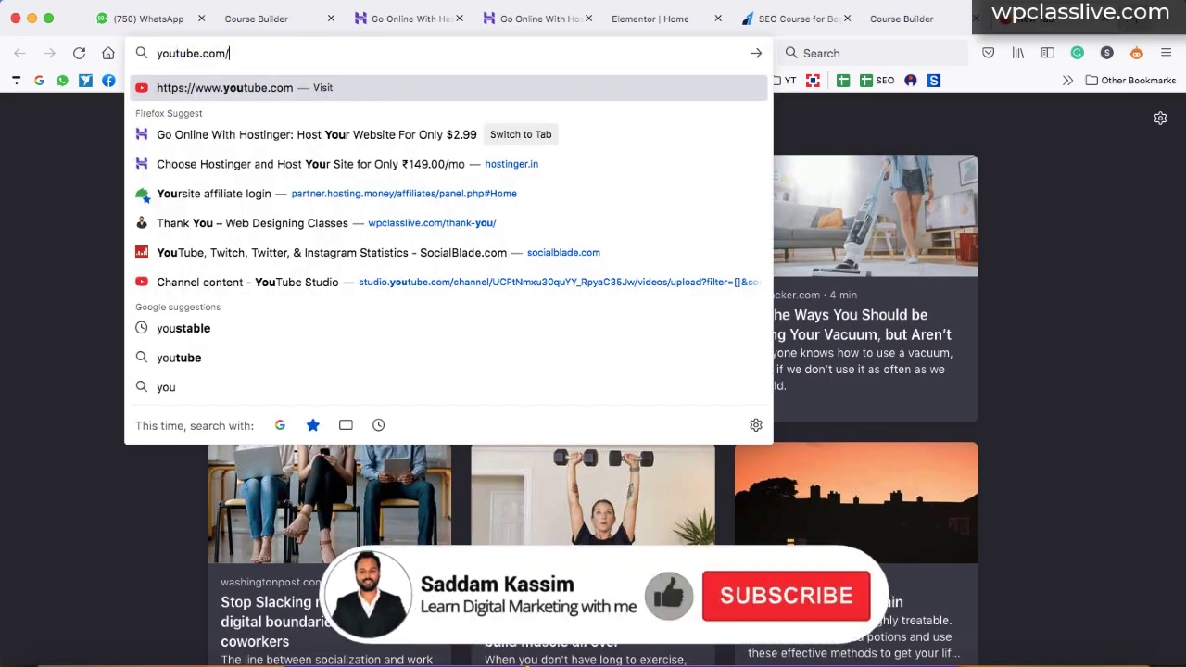
type("sa")
key("Right")
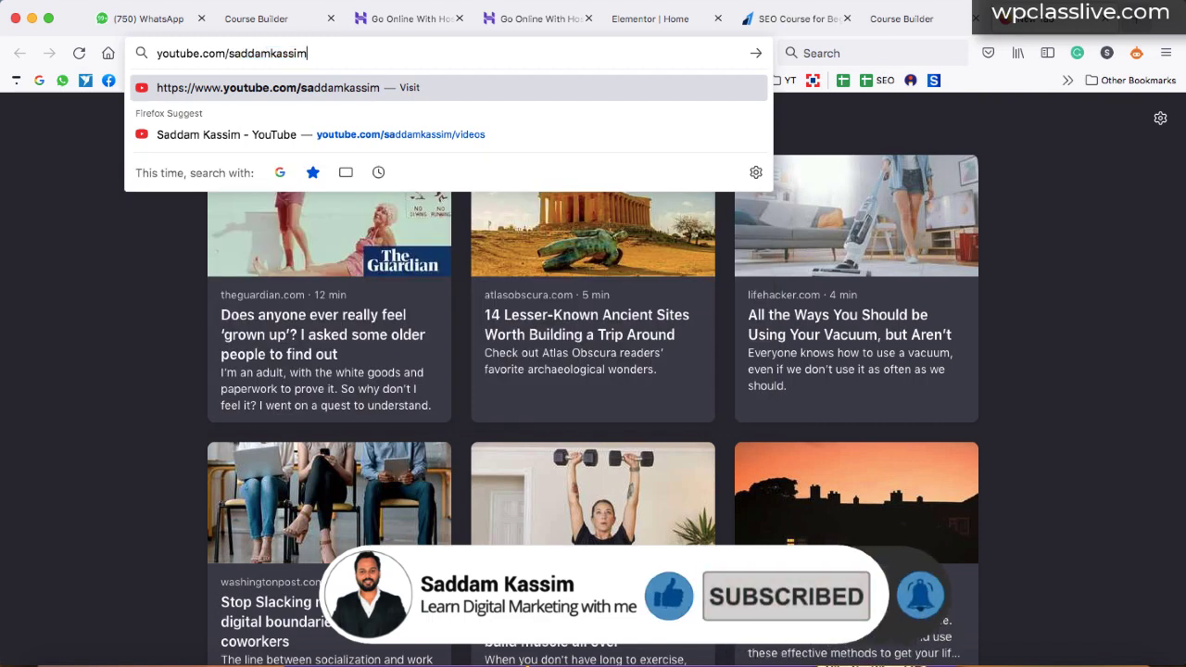
key("Return")
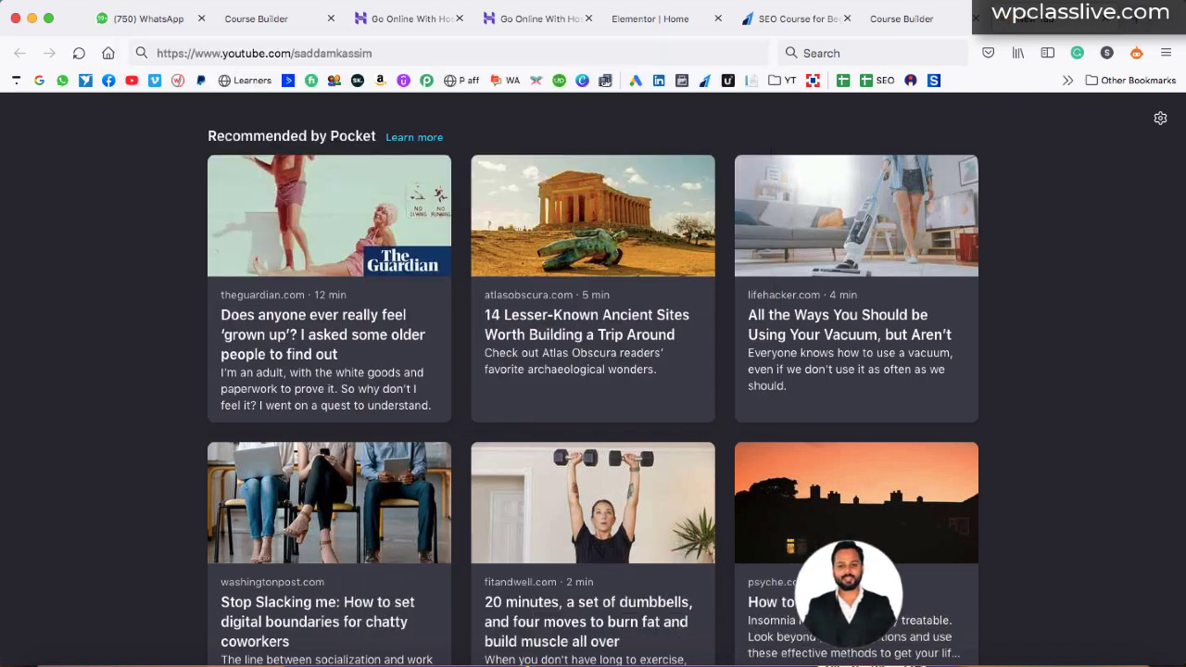
left_click(385, 402)
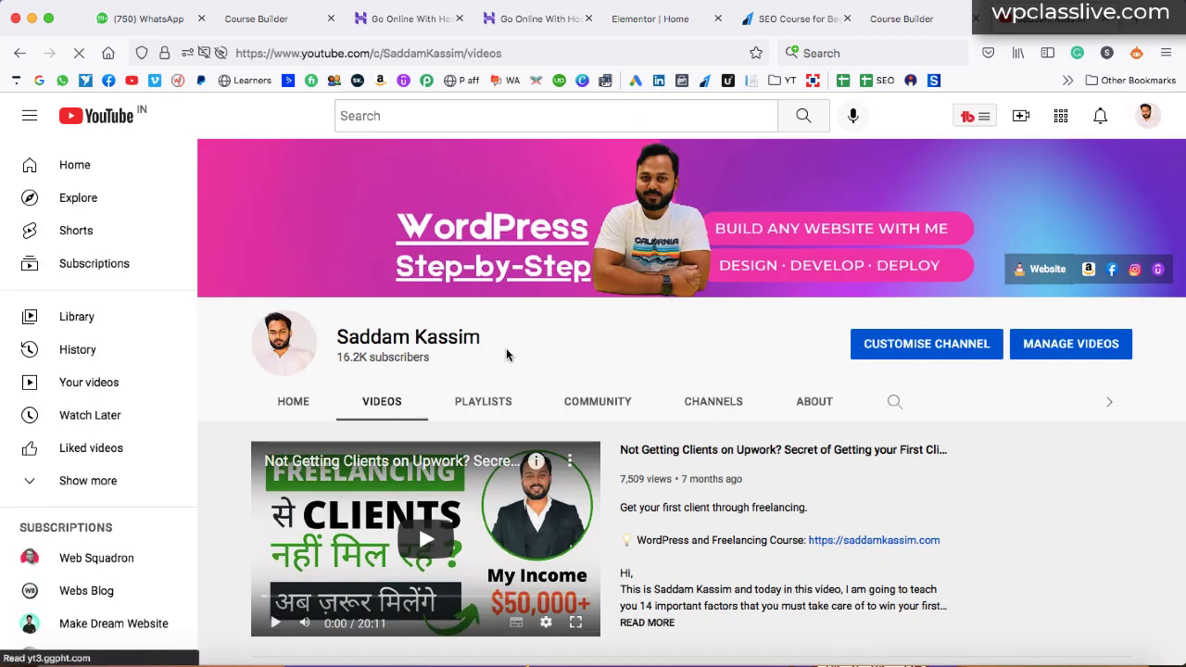
Step: Open the Elementor Tips and Tricks video, pause it, and copy its share link
scroll(558, 341, "down", 1)
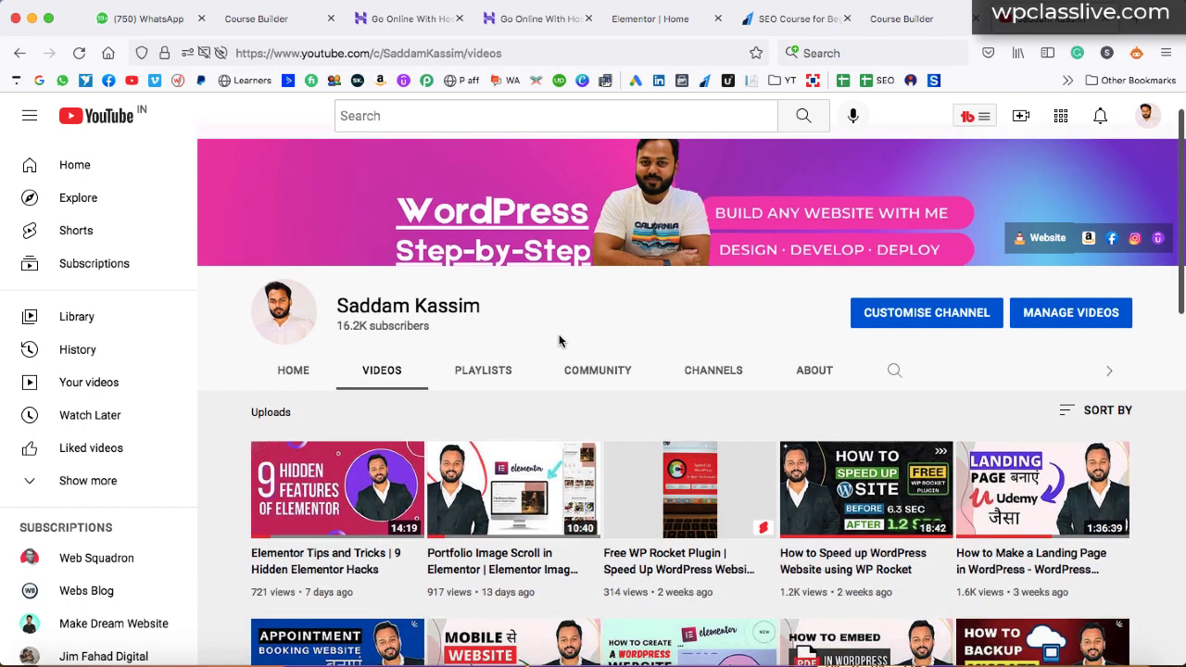
mouse_move(293, 487)
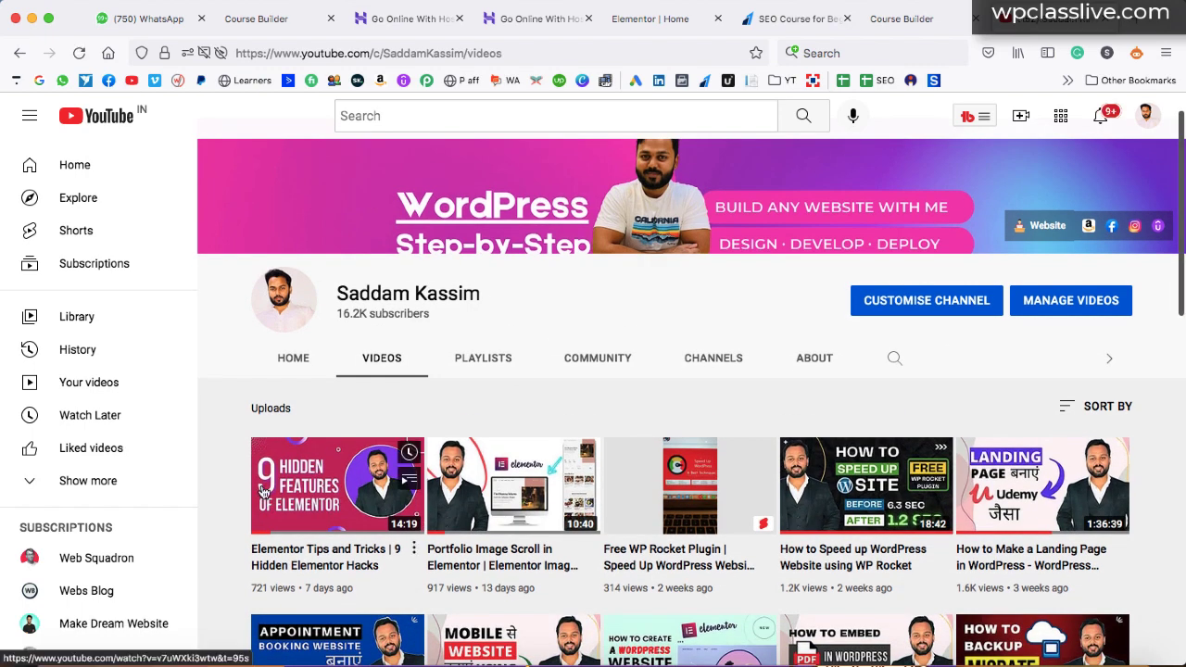
left_click(340, 500)
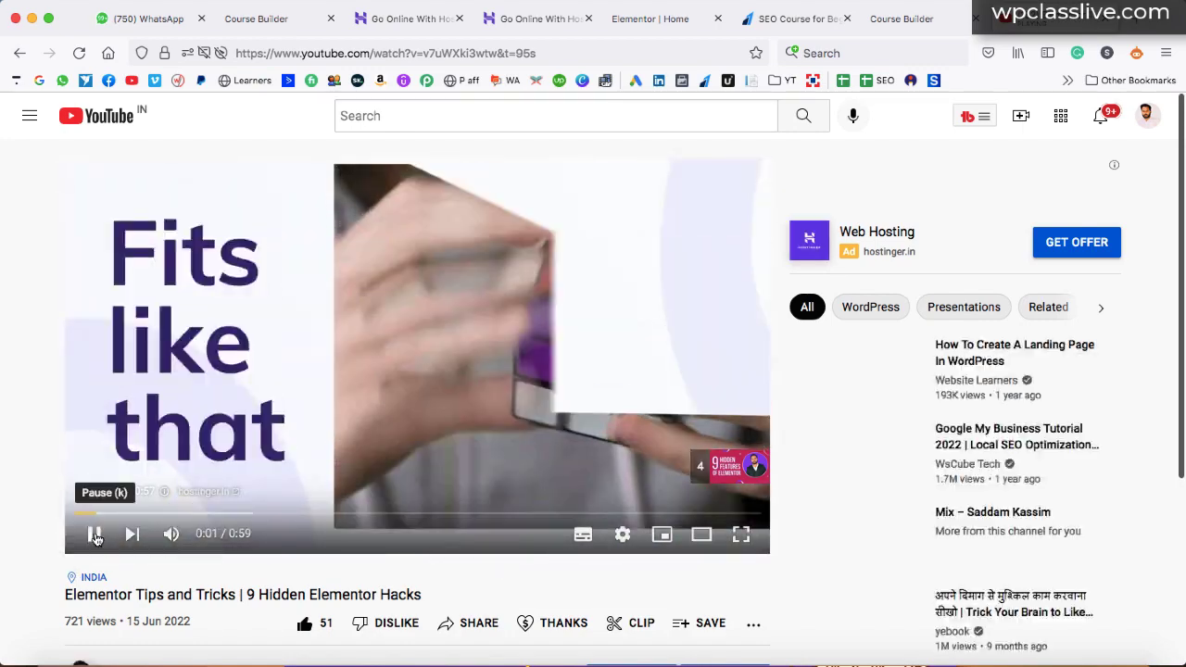
left_click(92, 532)
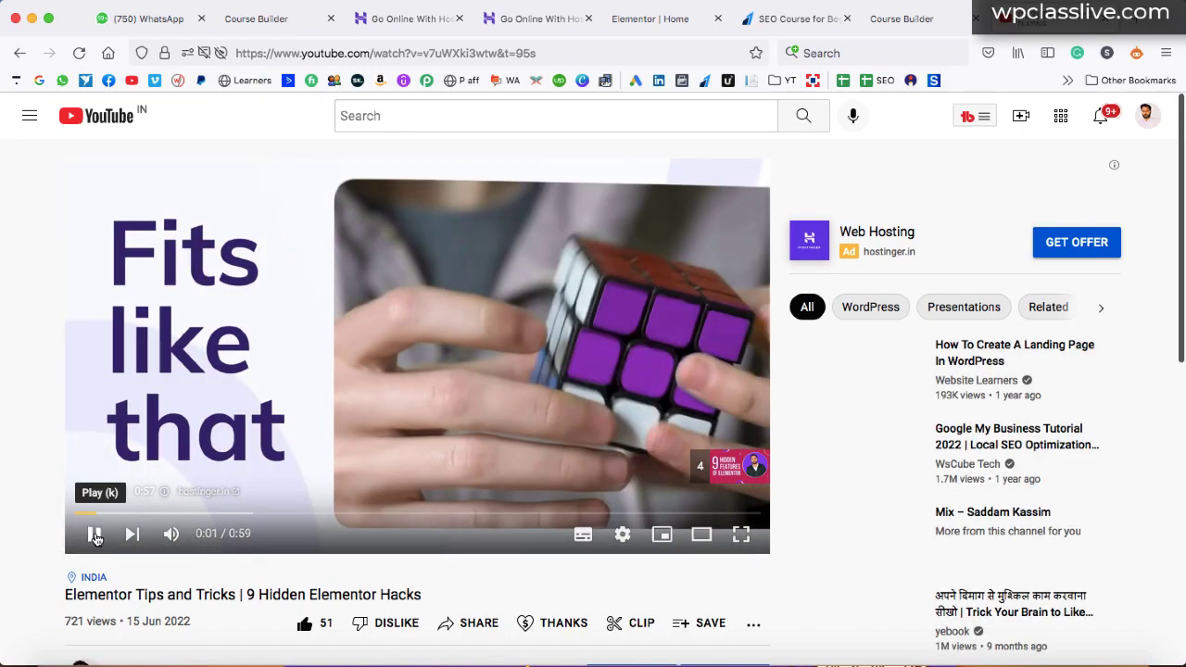
scroll(565, 568, "down", 3)
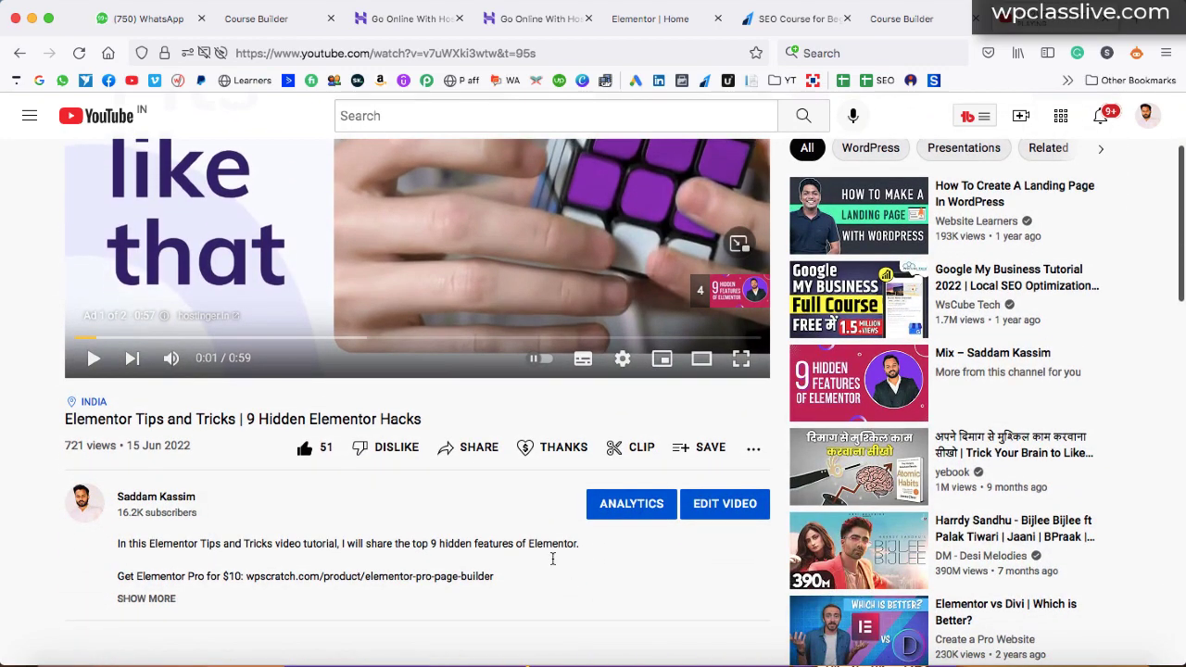
left_click(464, 454)
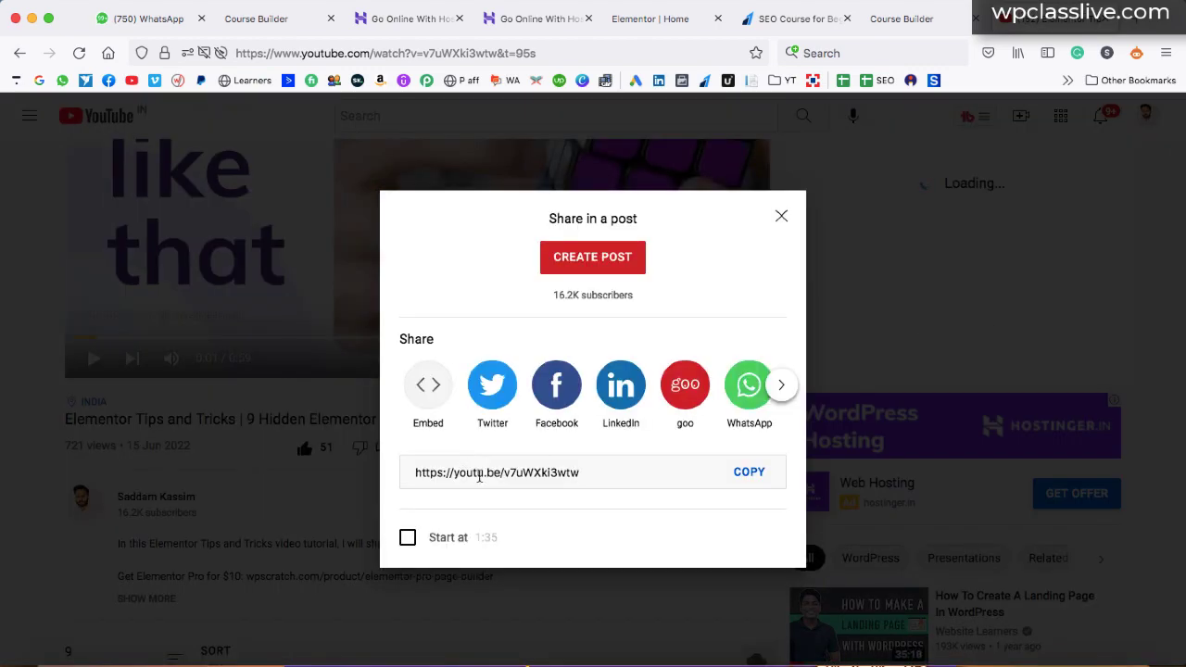
left_click(749, 478)
left_click(911, 20)
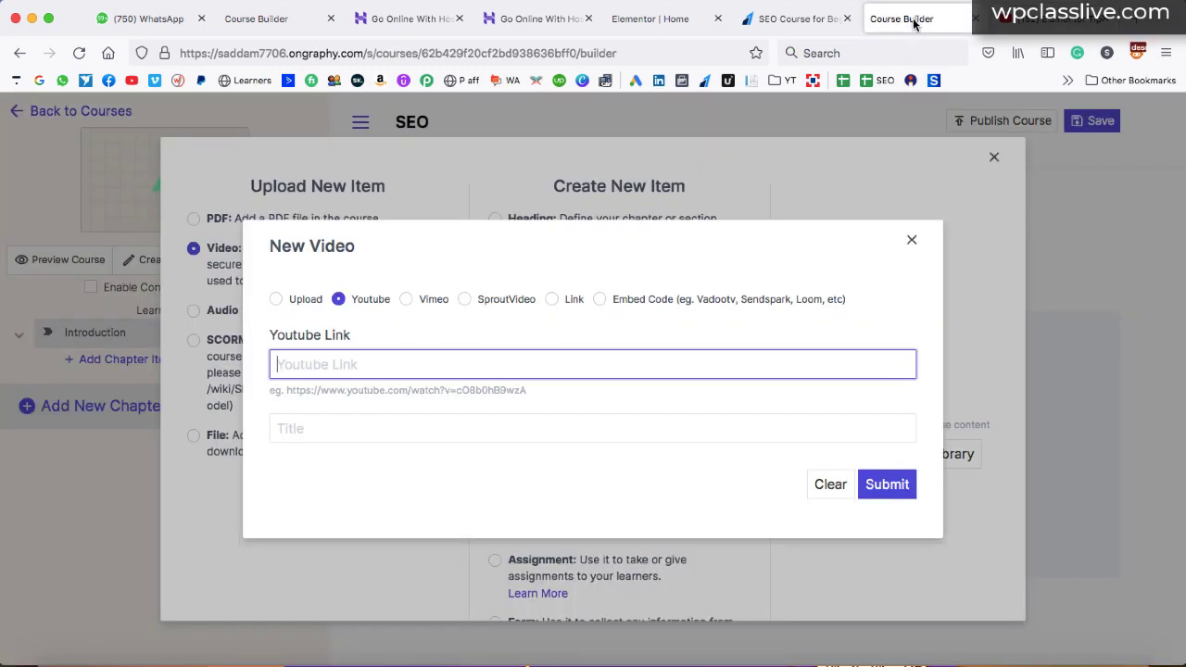
Step: Paste the copied YouTube link into the Youtube Link field, let the title fill, and submit the lesson
right_click(377, 364)
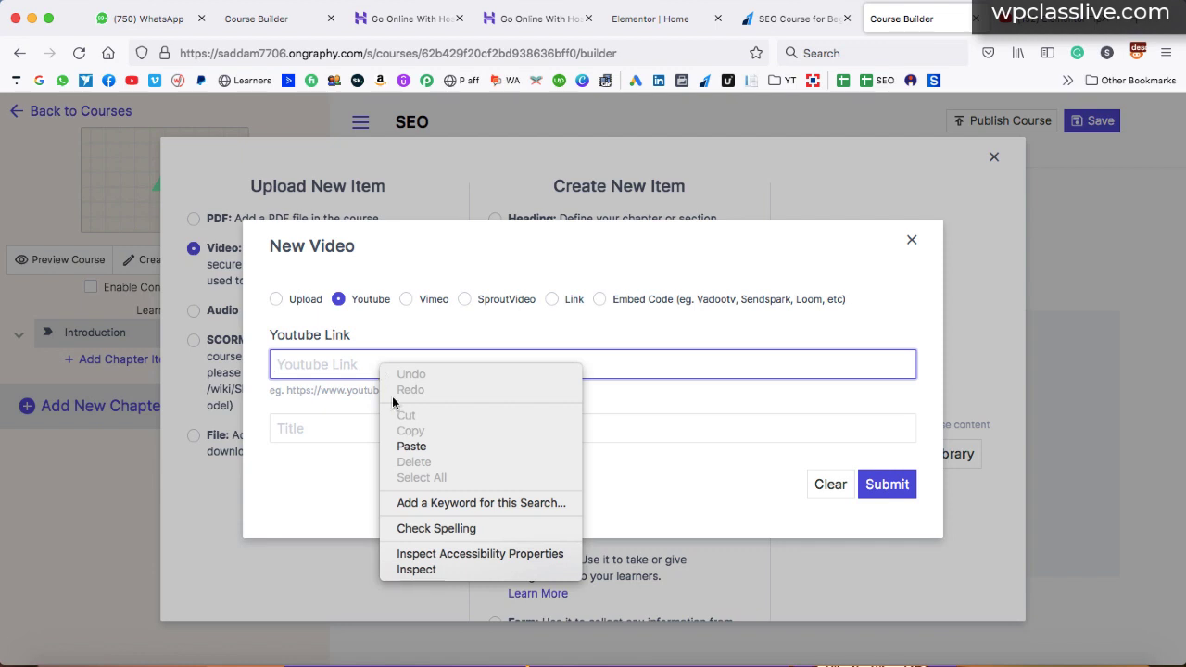
left_click(410, 443)
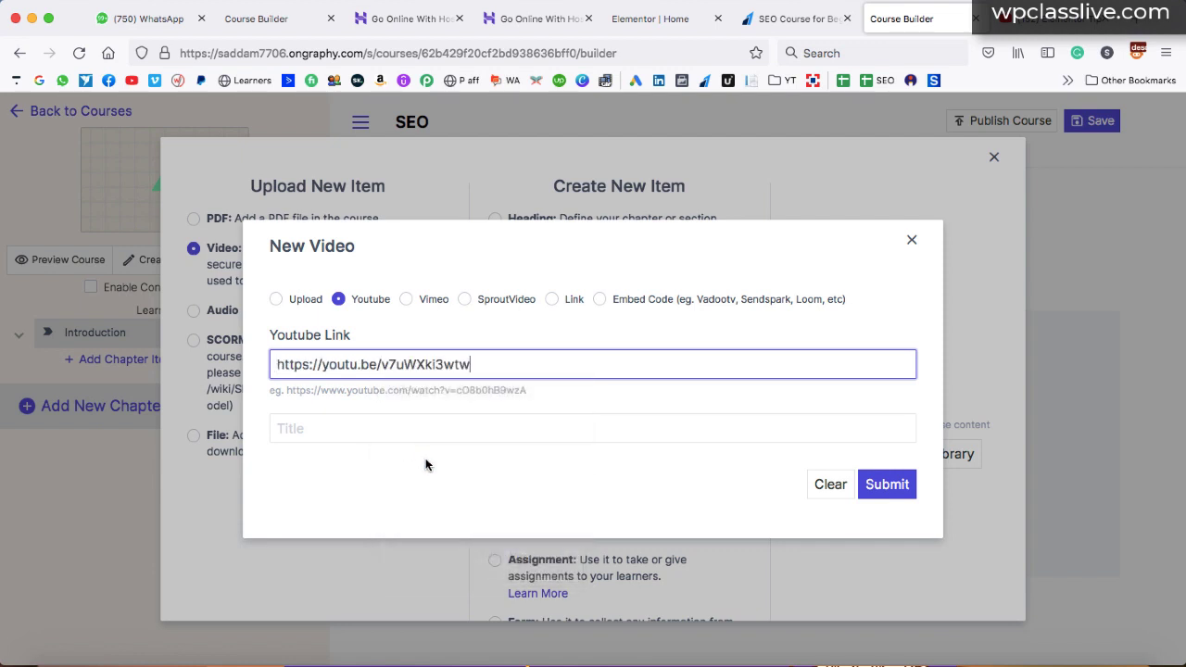
left_click(426, 466)
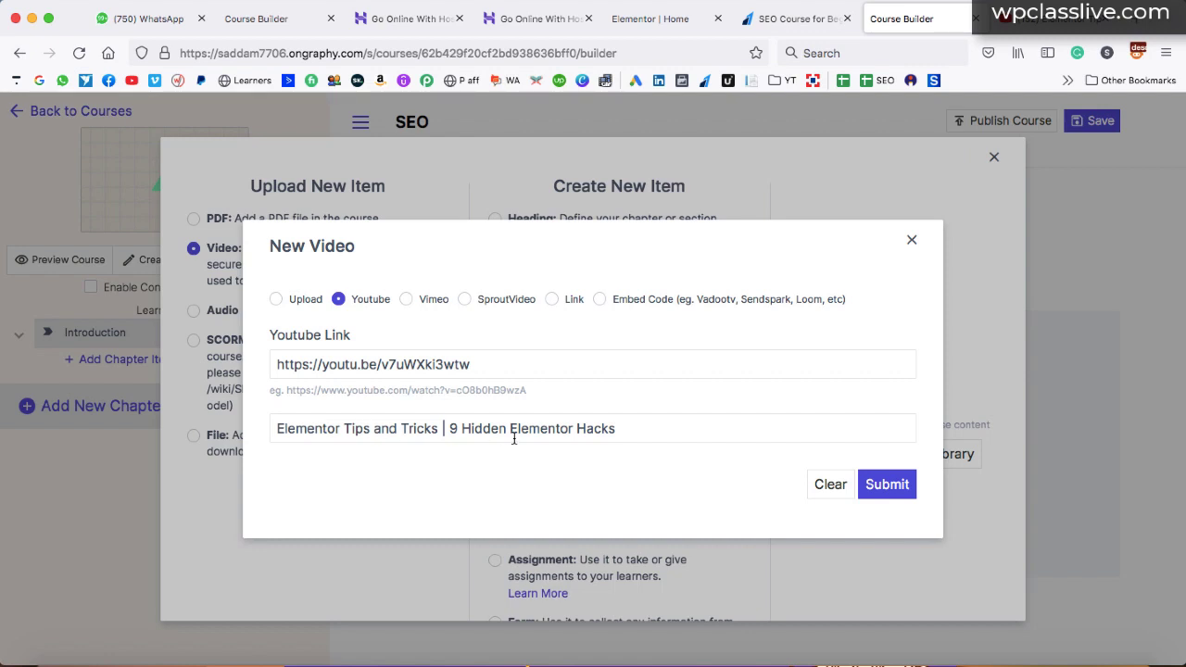
left_click(884, 484)
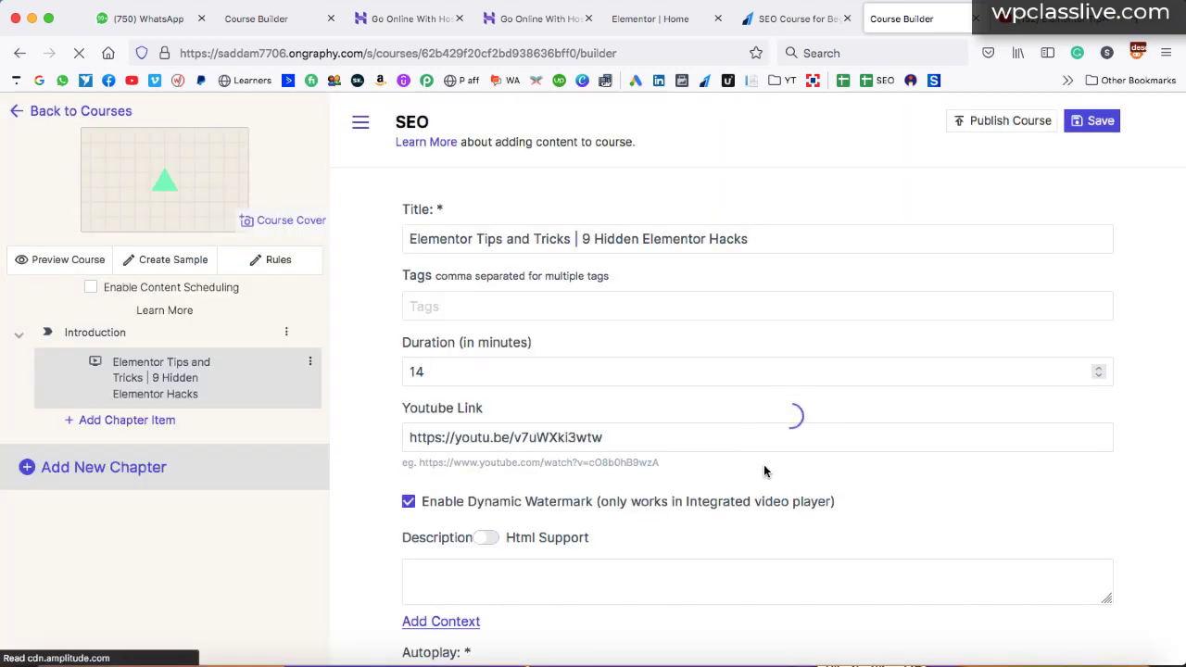
scroll(824, 489, "down", 6)
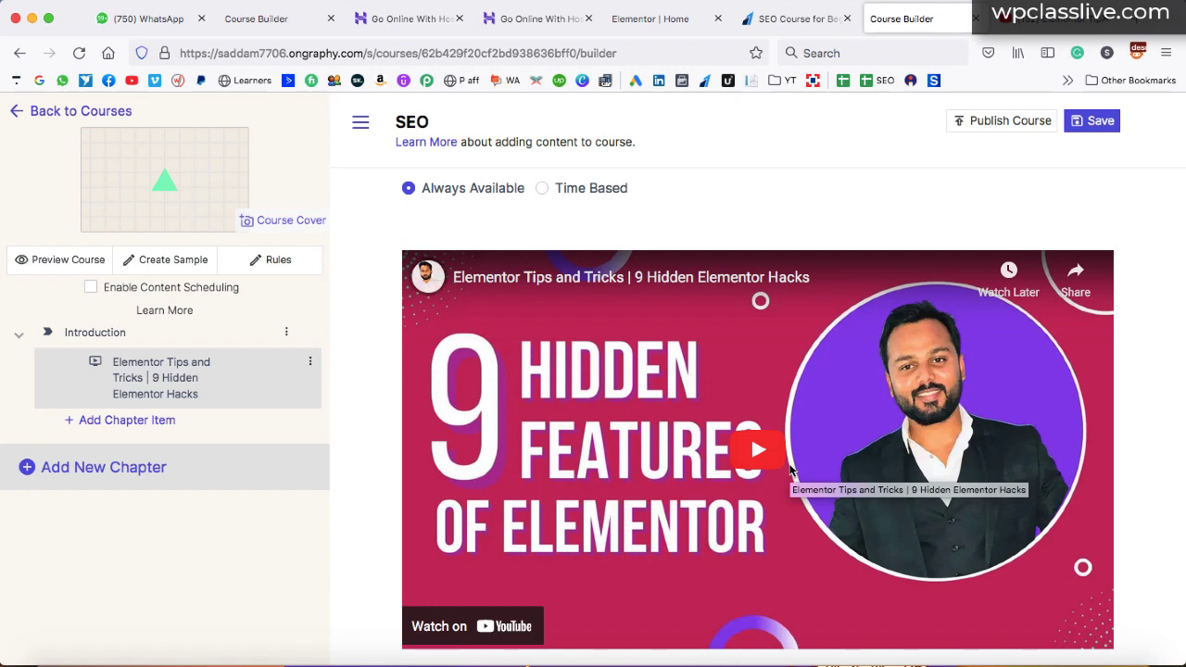
scroll(790, 469, "up", 6)
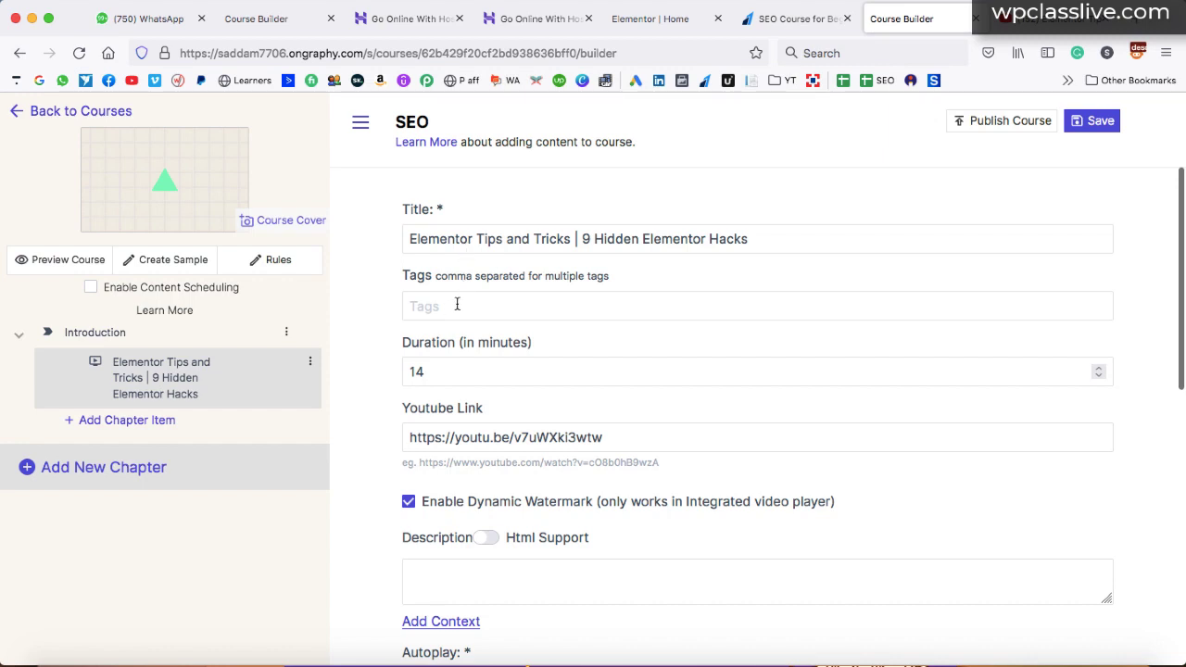
scroll(603, 499, "down", 2)
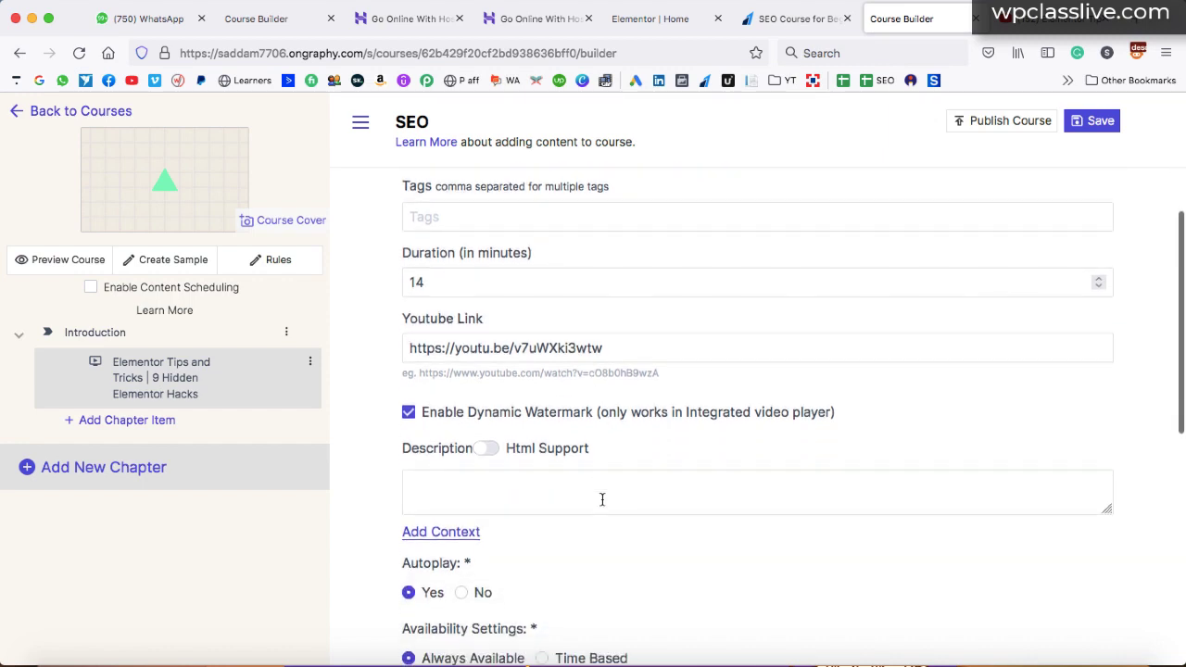
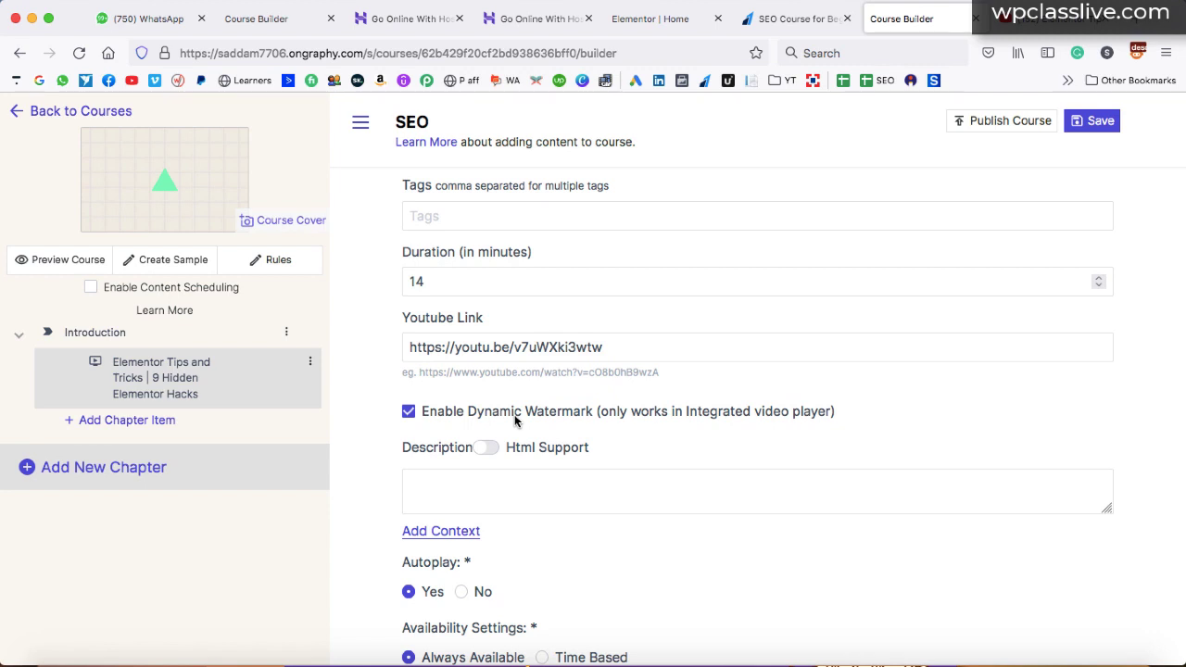
Step: Save the lesson changes and begin a new Video item under the Introduction chapter
left_click(1093, 130)
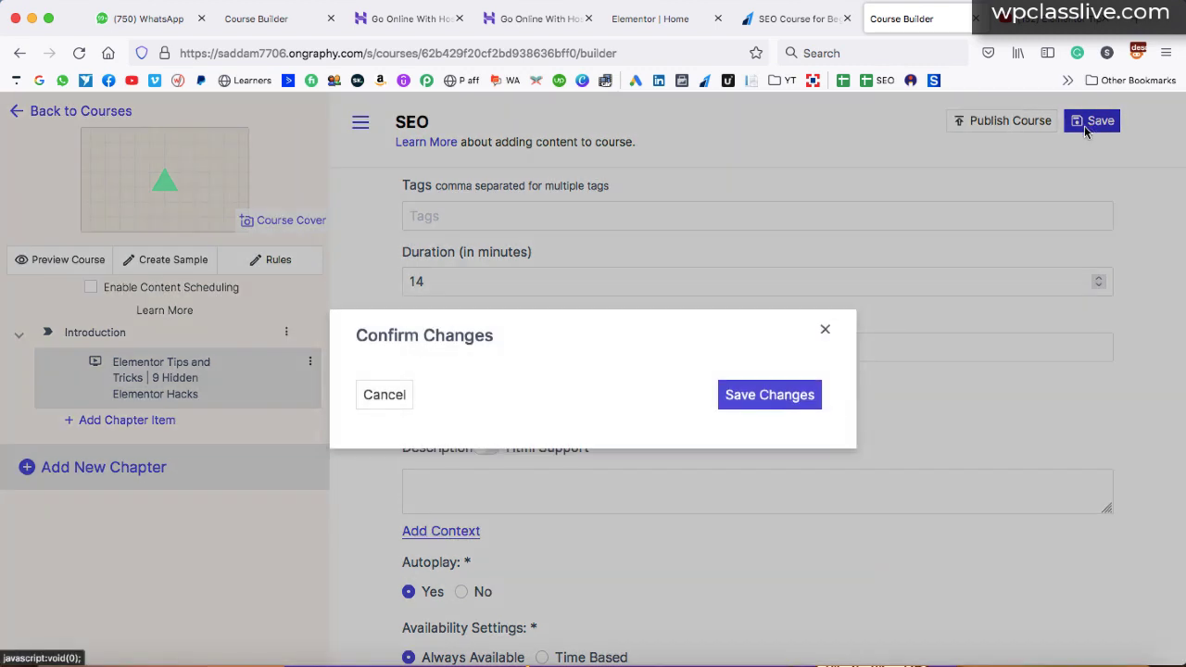
left_click(758, 399)
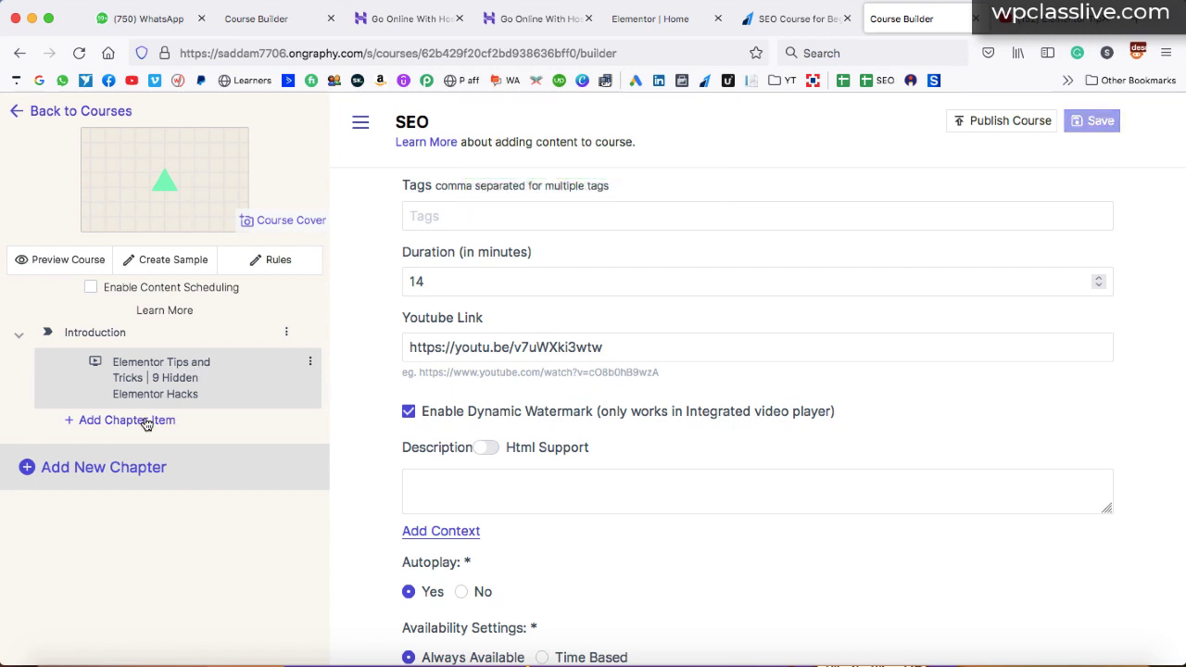
left_click(104, 422)
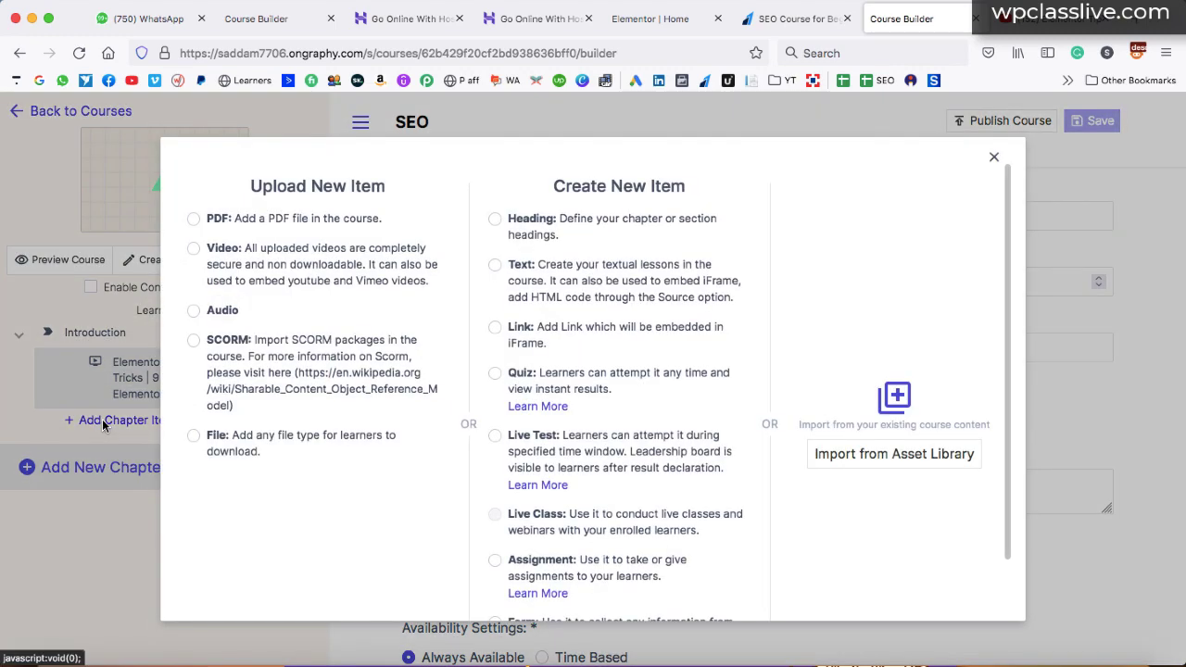
left_click(193, 250)
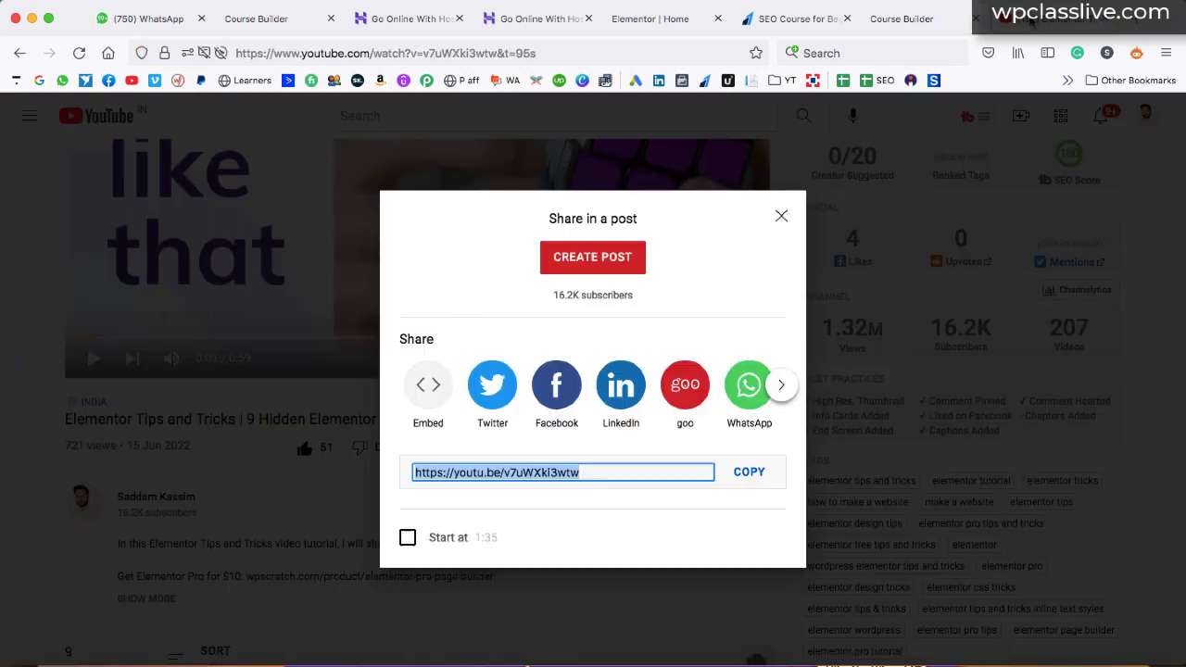
Step: Copy the share link of the 'How to Speed up WordPress Website using WP Rocket' YouTube video
left_click(1031, 24)
left_click(20, 53)
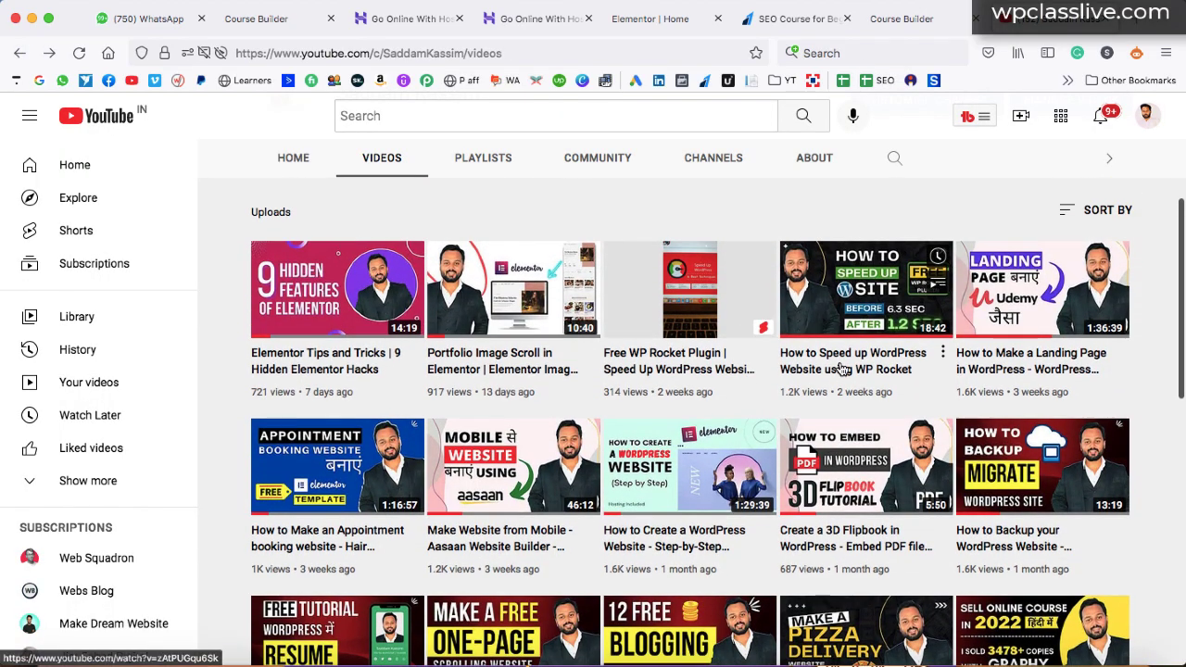
left_click(859, 284)
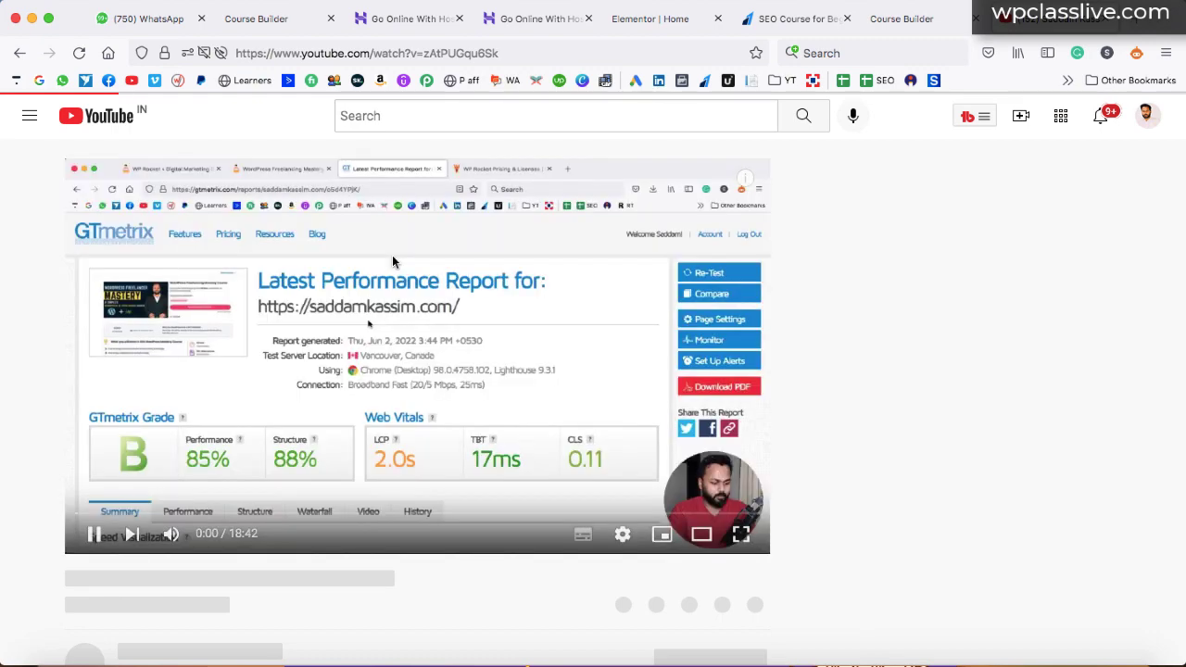
left_click(94, 532)
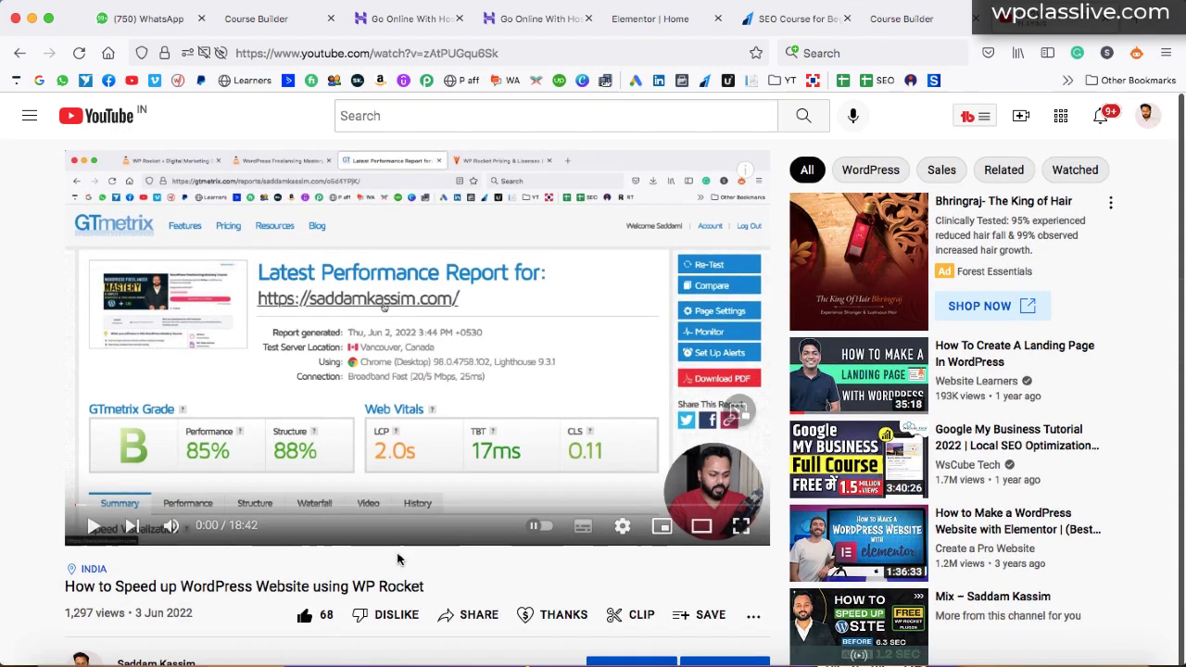
left_click(467, 627)
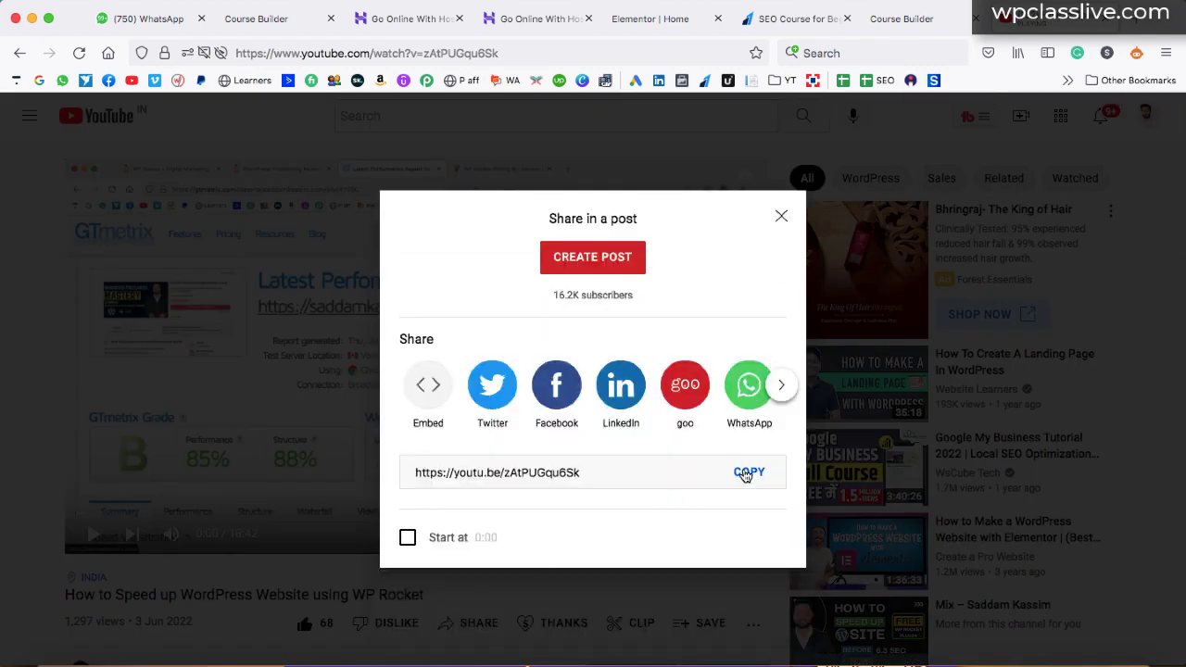
left_click(748, 471)
left_click(881, 26)
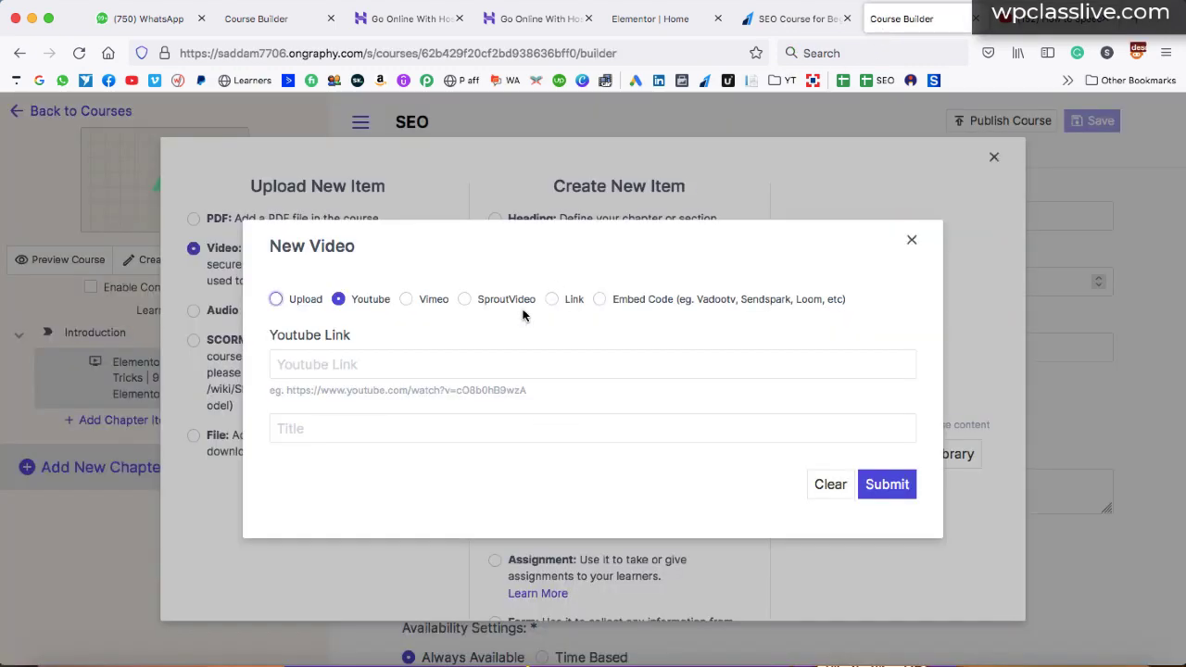
Step: Paste the YouTube link, submit the auto-titled WP Rocket video lesson, and save the changes
right_click(457, 373)
left_click(484, 450)
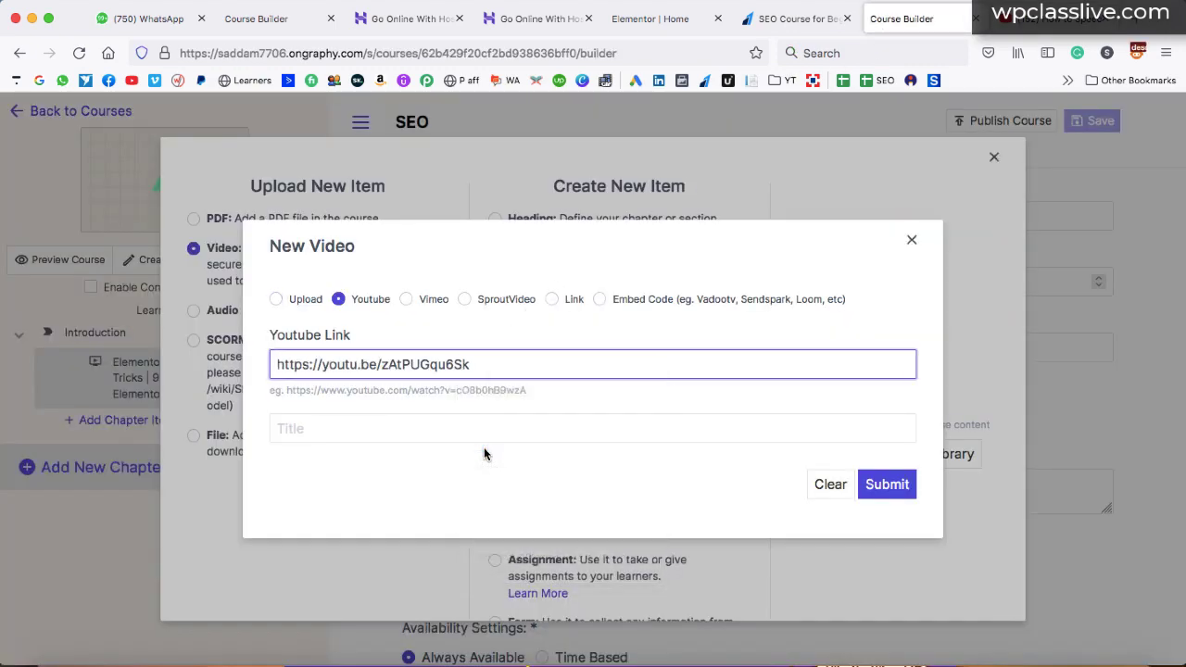
left_click(494, 466)
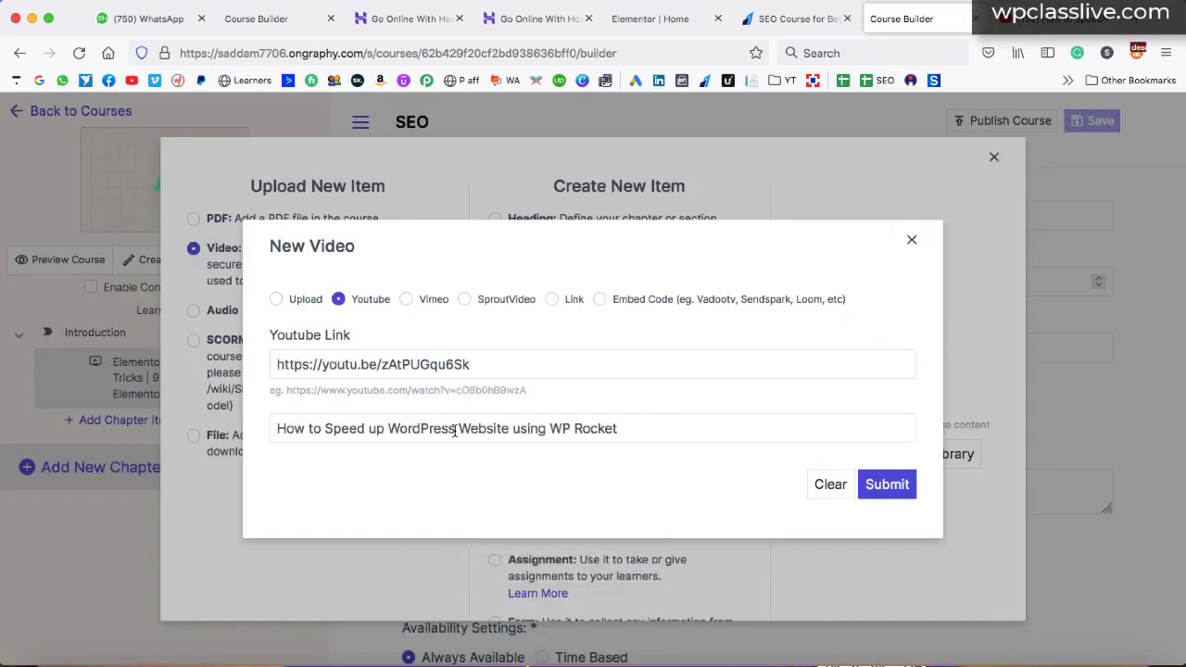
left_click(878, 485)
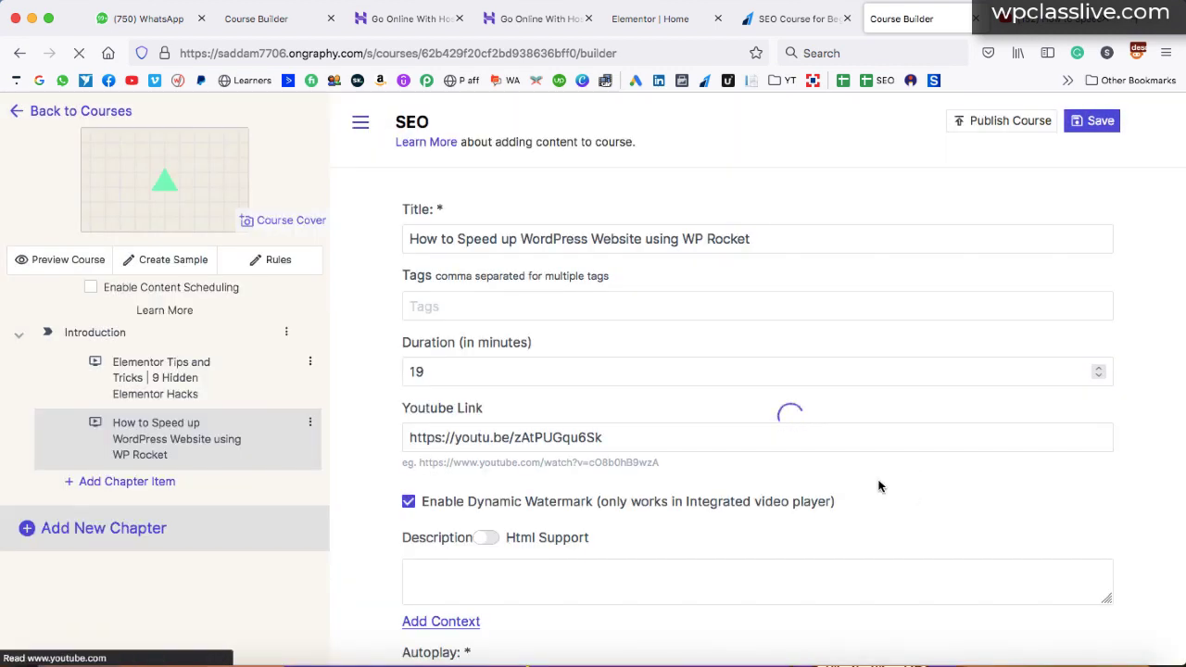
left_click(1093, 122)
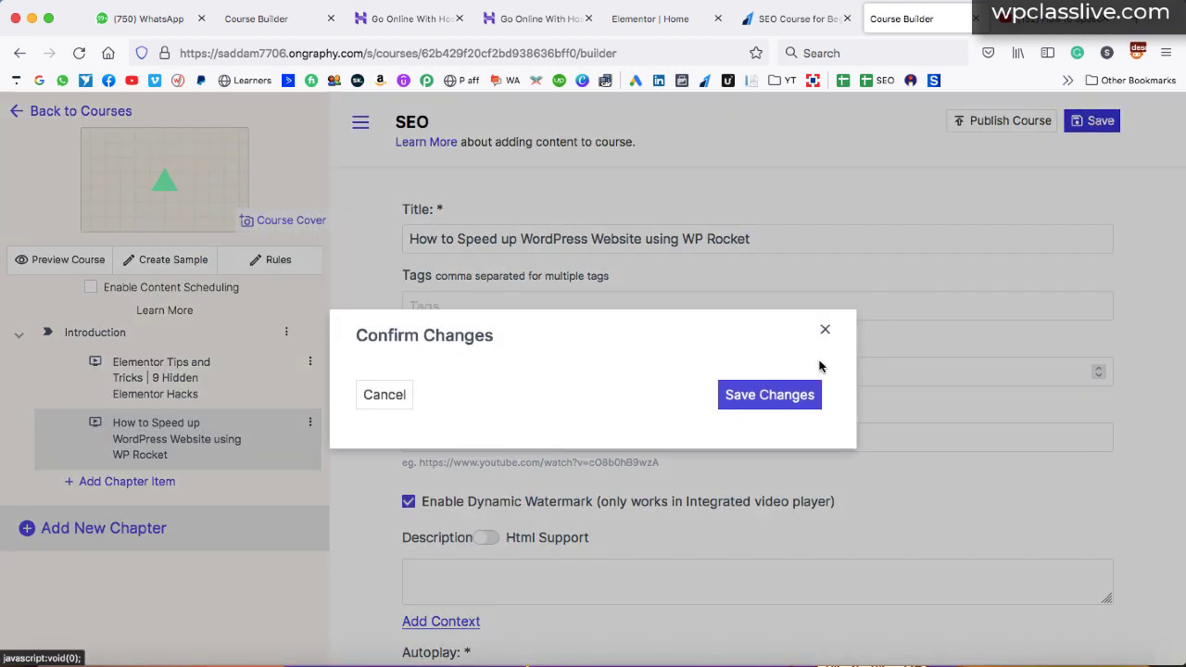
left_click(776, 392)
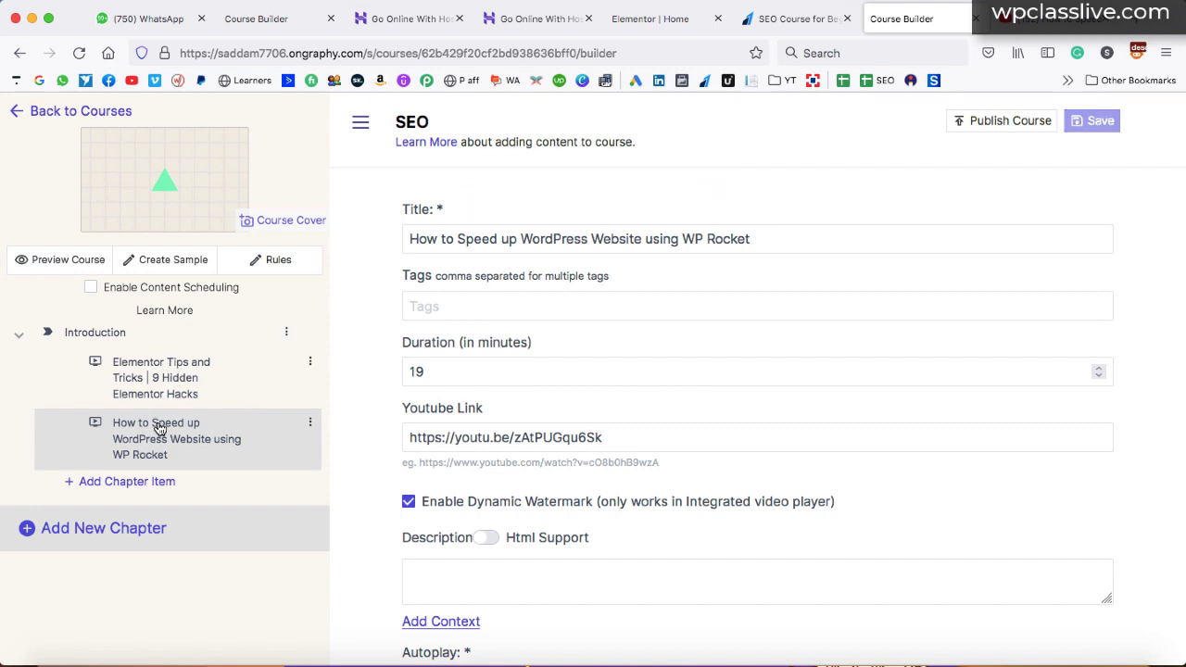
Step: Create a chapter heading named 'Getting started' using the suggested title
left_click(95, 531)
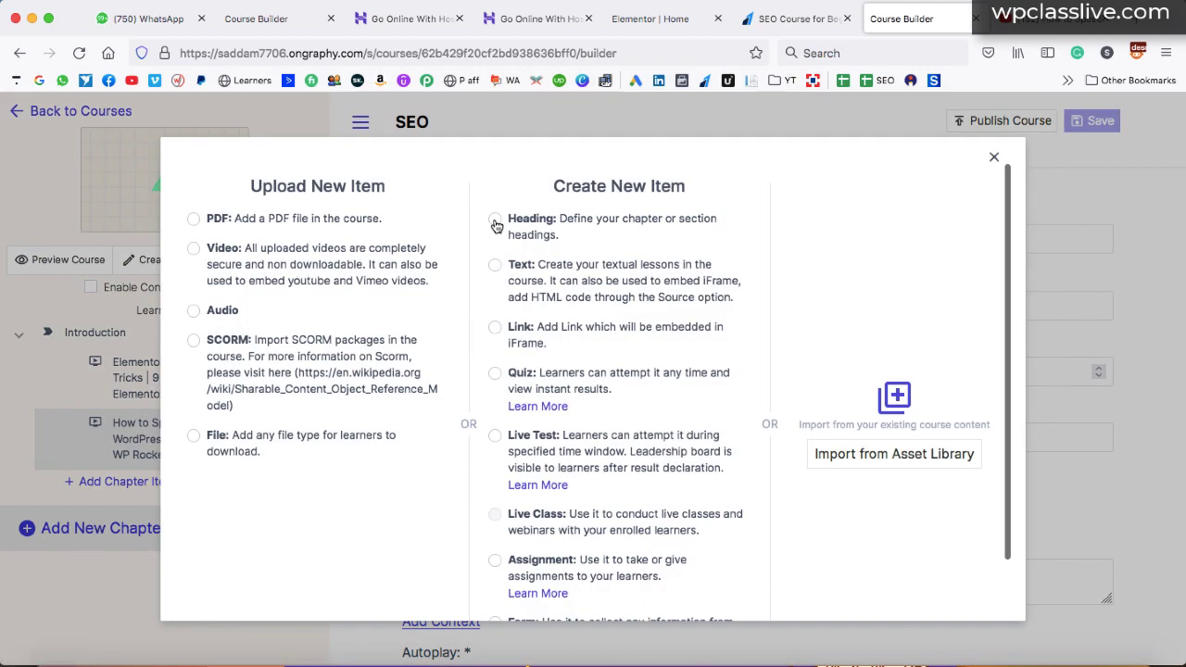
left_click(495, 219)
type("Gett")
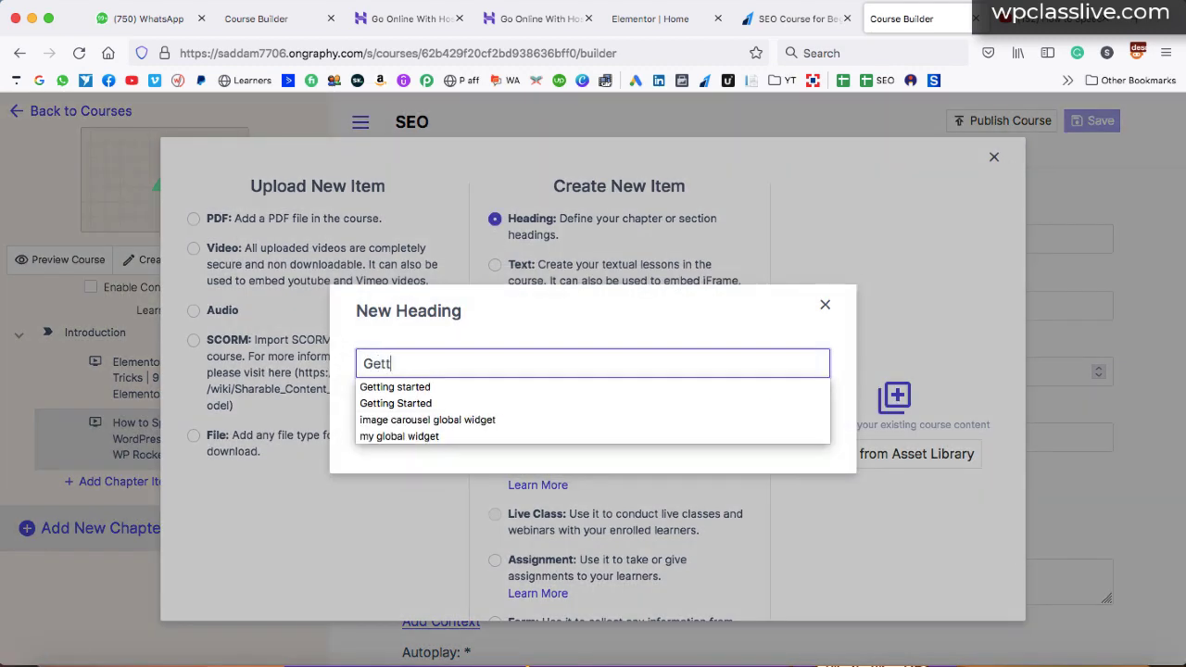
type("ing")
key("Down")
key("Return")
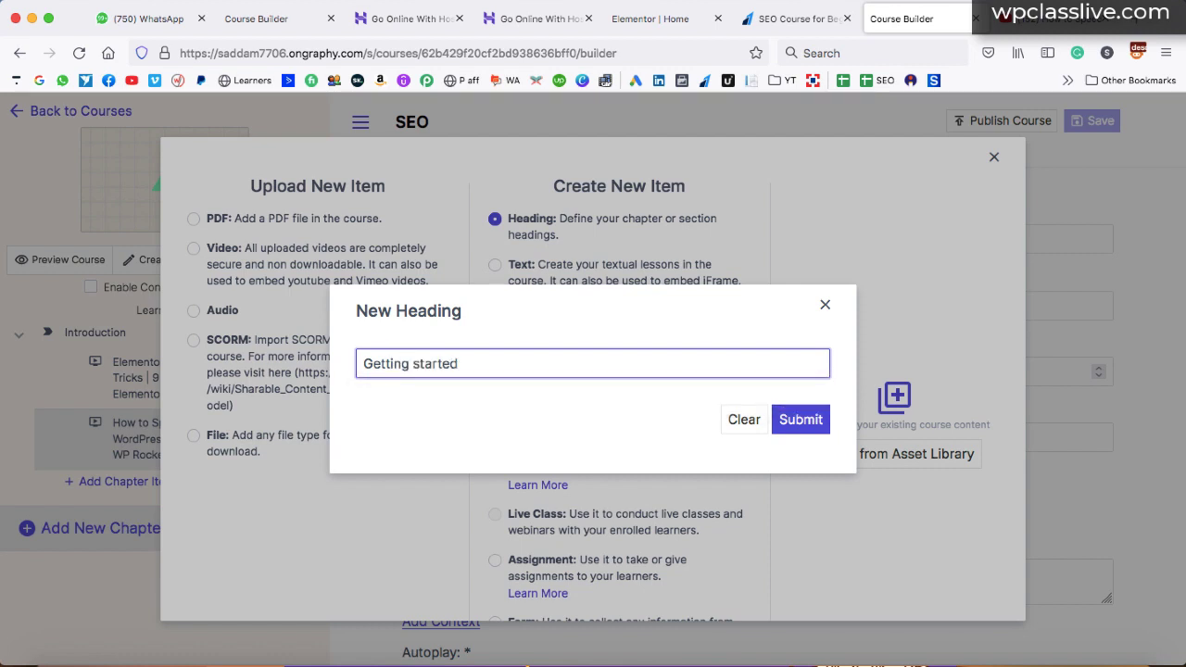
left_click(799, 419)
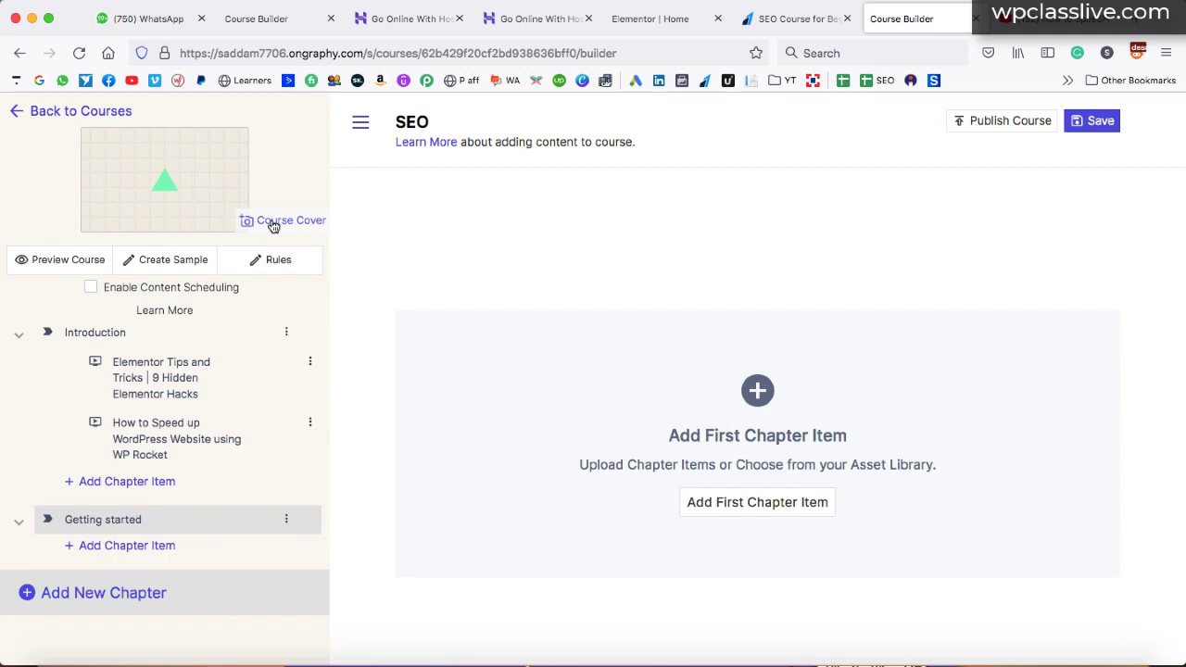
Step: Upload 'Blogging and affiliate marketing course.png' as the SEO course cover
left_click(272, 225)
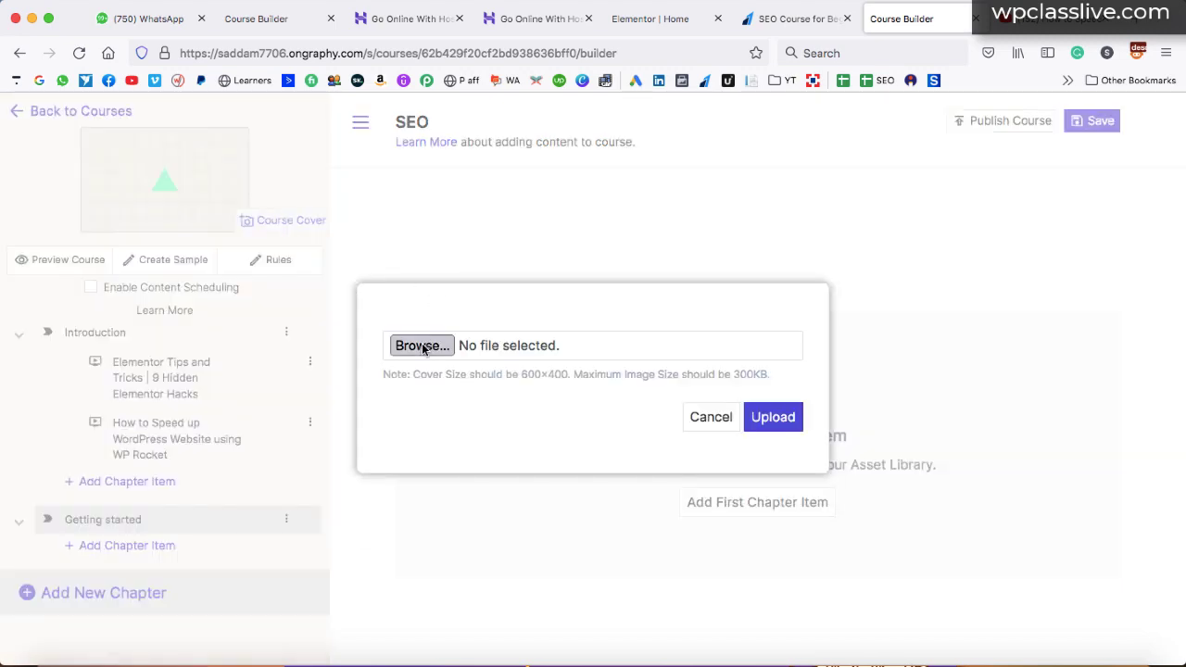
left_click(423, 345)
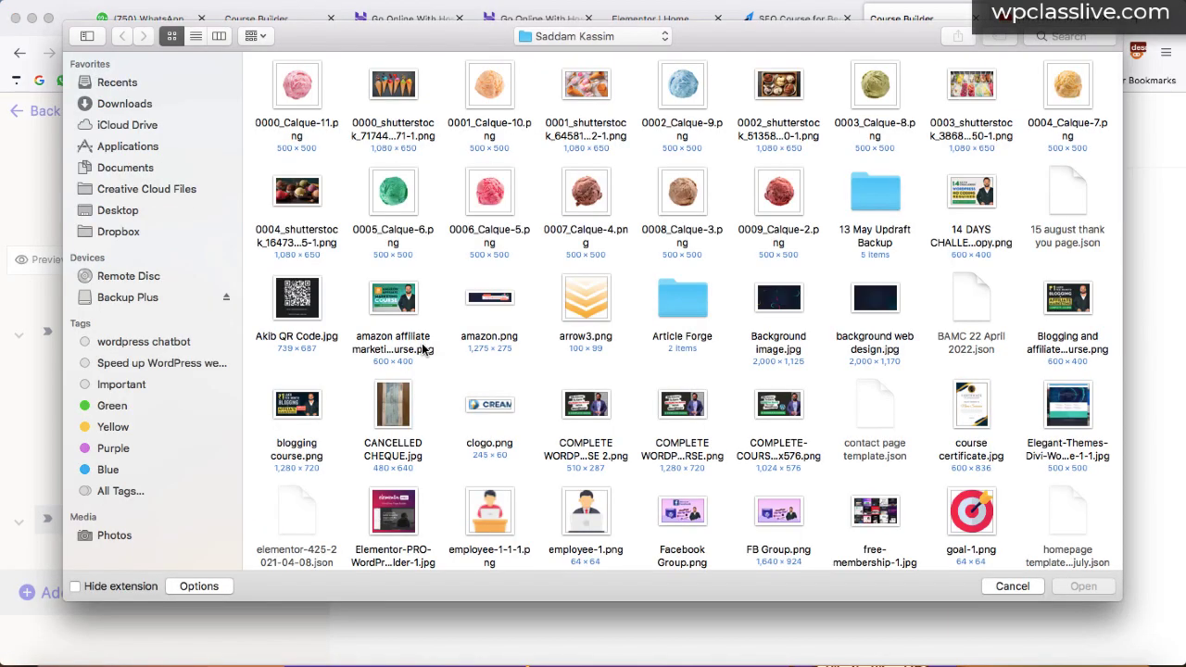
left_click(1068, 300)
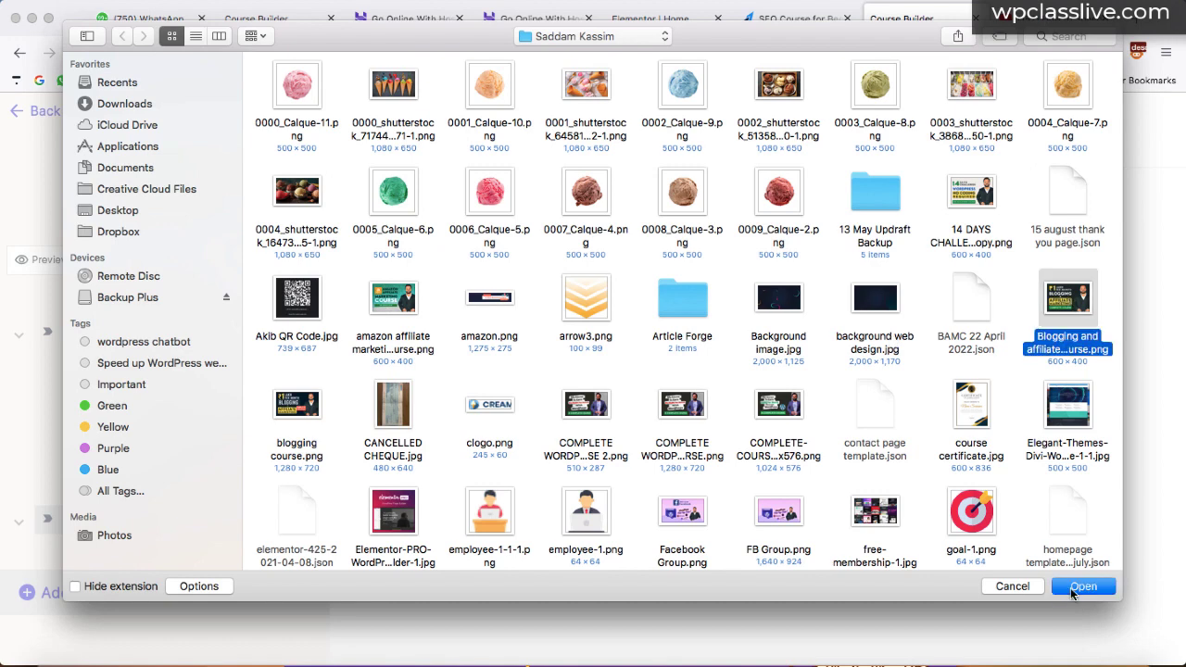
left_click(1074, 586)
left_click(774, 415)
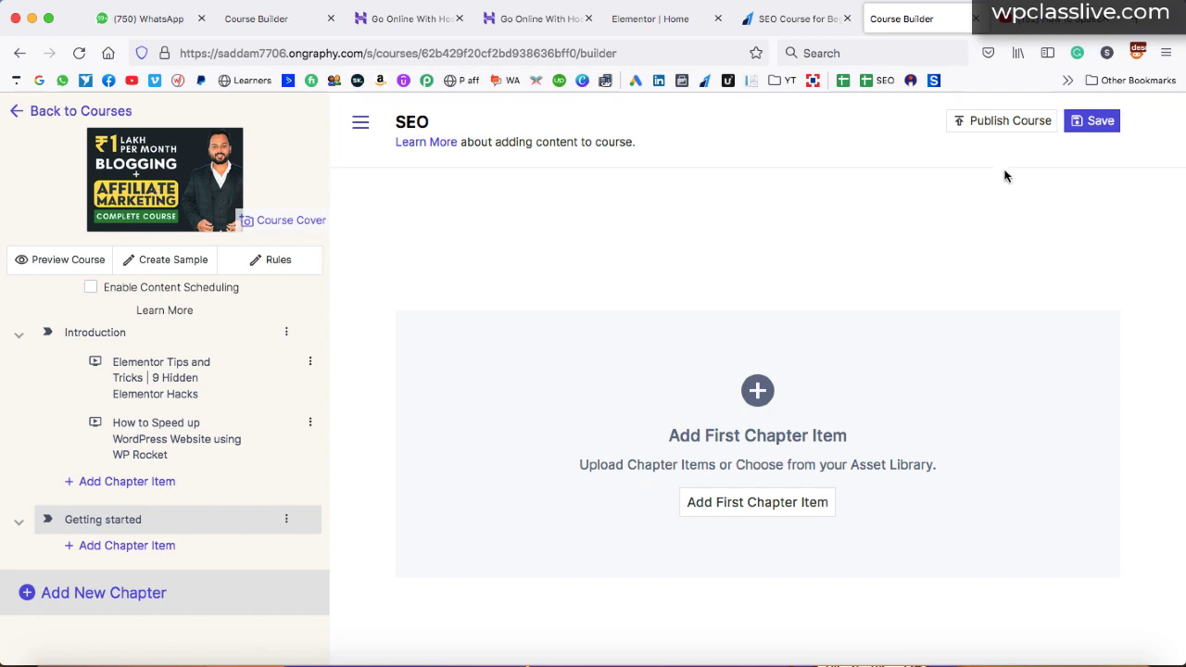
Step: Save the pending course changes, then confirm publishing the SEO course
left_click(1008, 123)
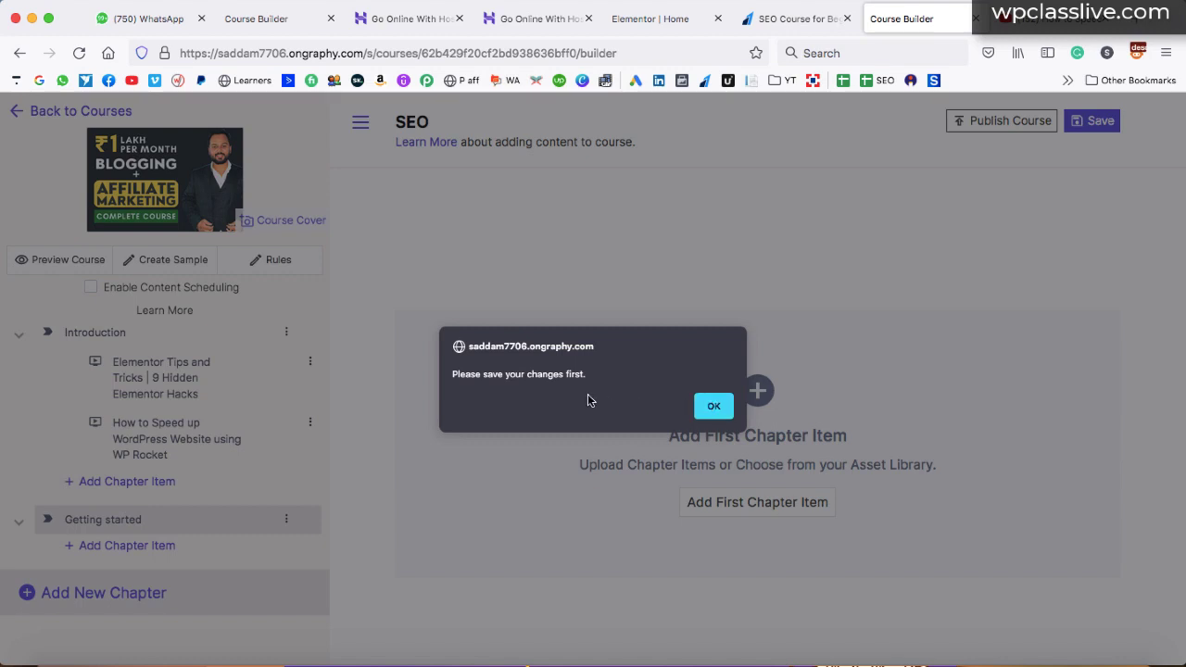
left_click(711, 407)
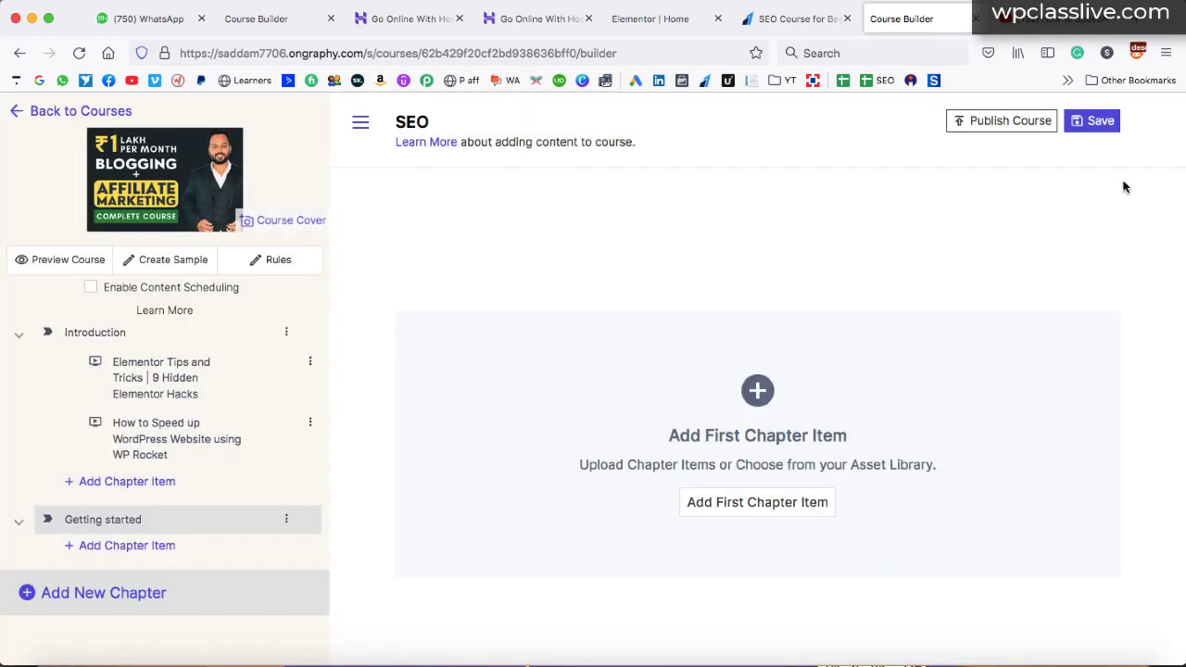
left_click(1101, 123)
left_click(783, 392)
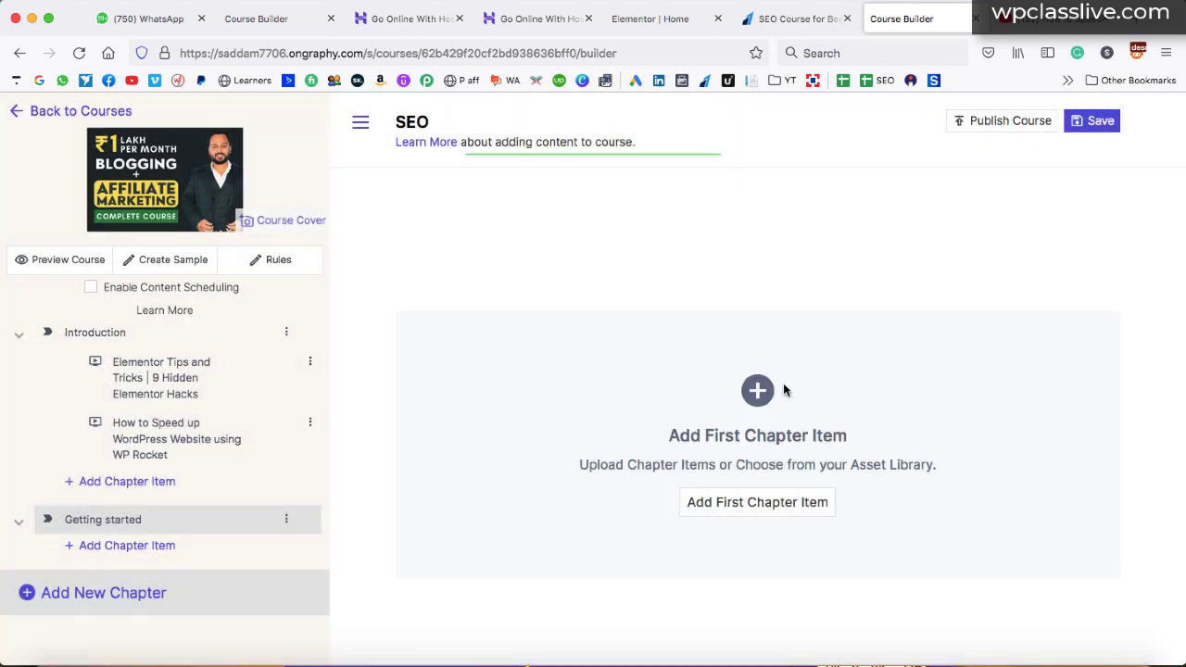
left_click(1006, 120)
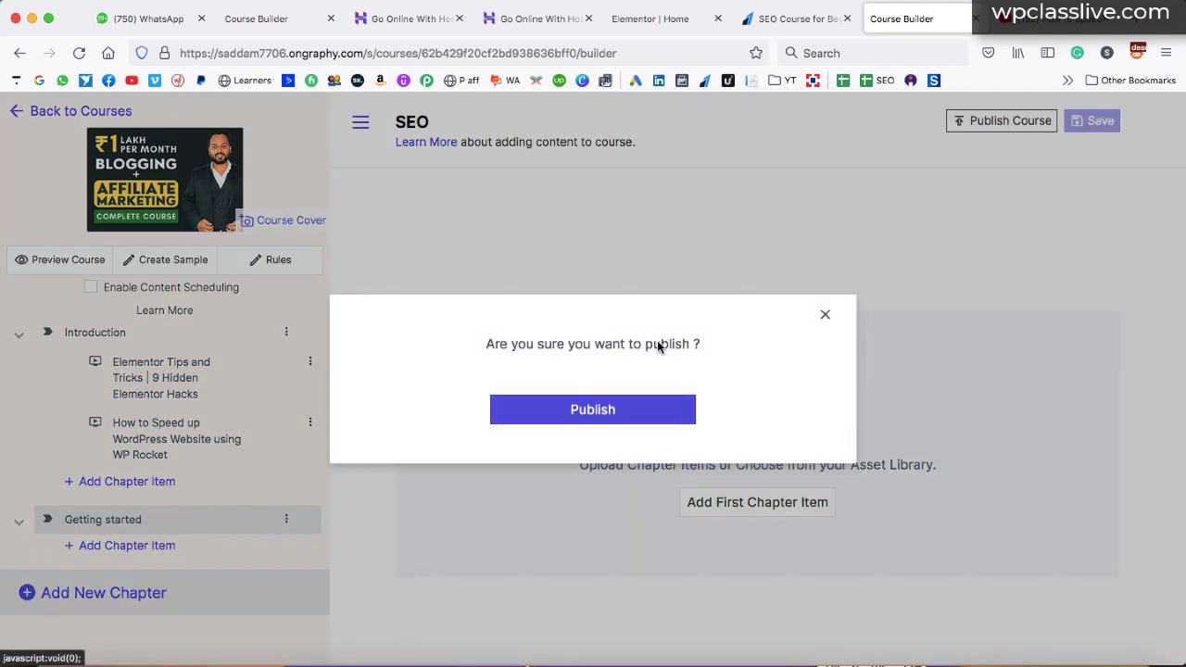
left_click(592, 411)
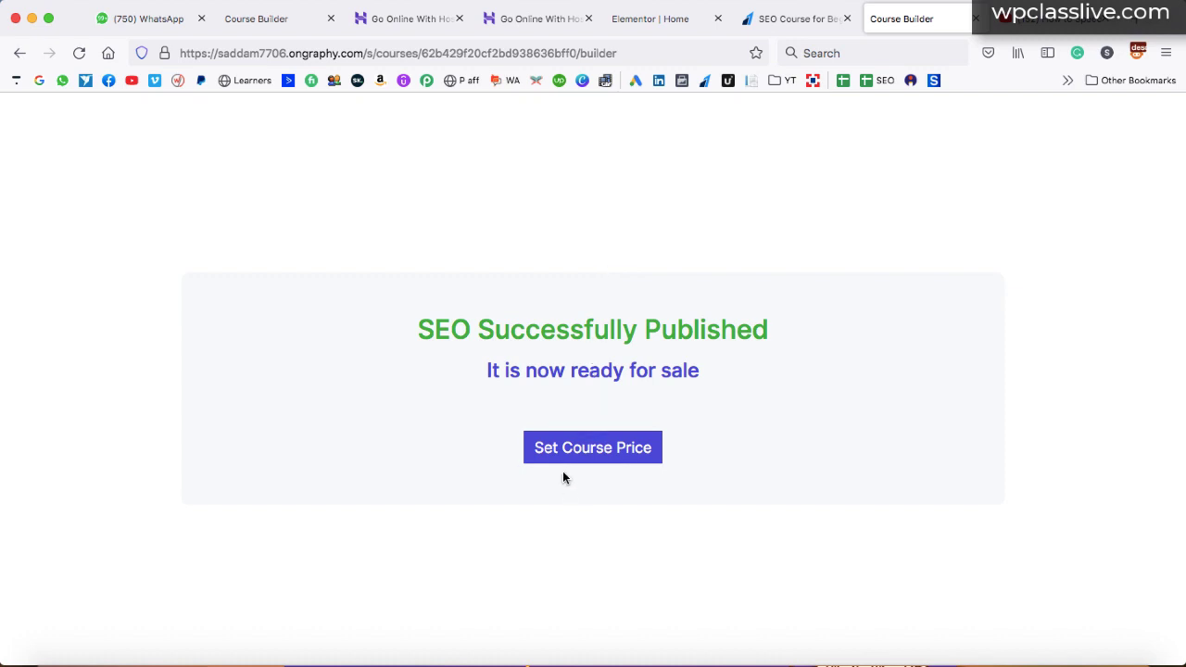
Step: List the SEO course for sale on Website, Android and iOS
left_click(586, 454)
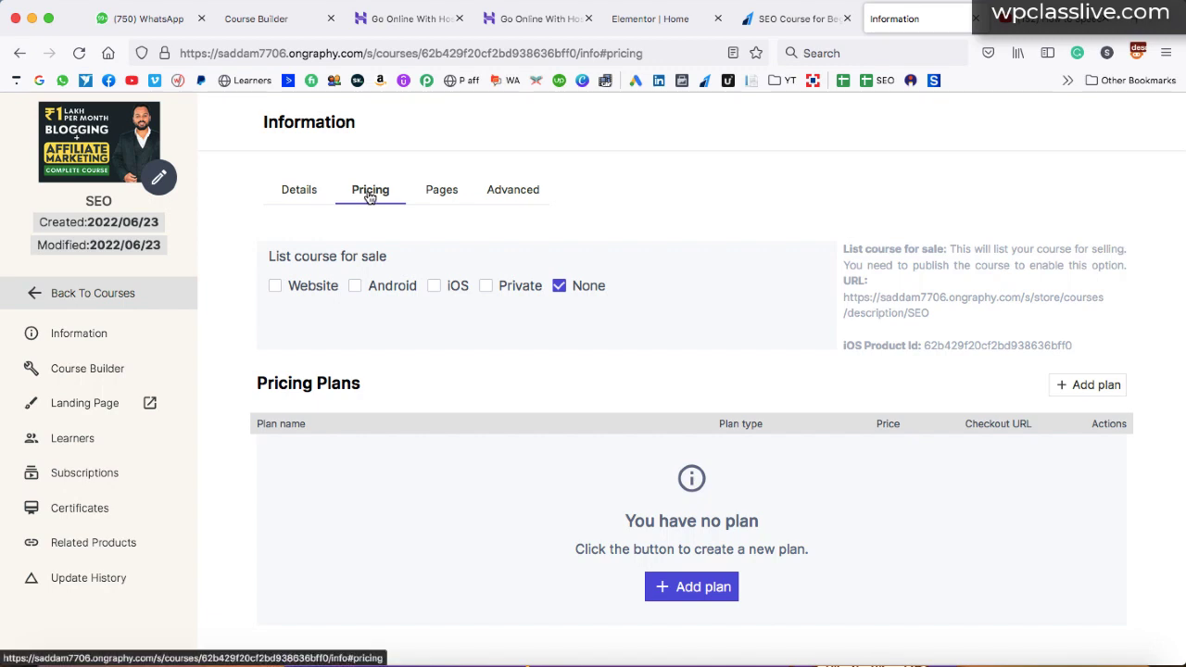
left_click(275, 288)
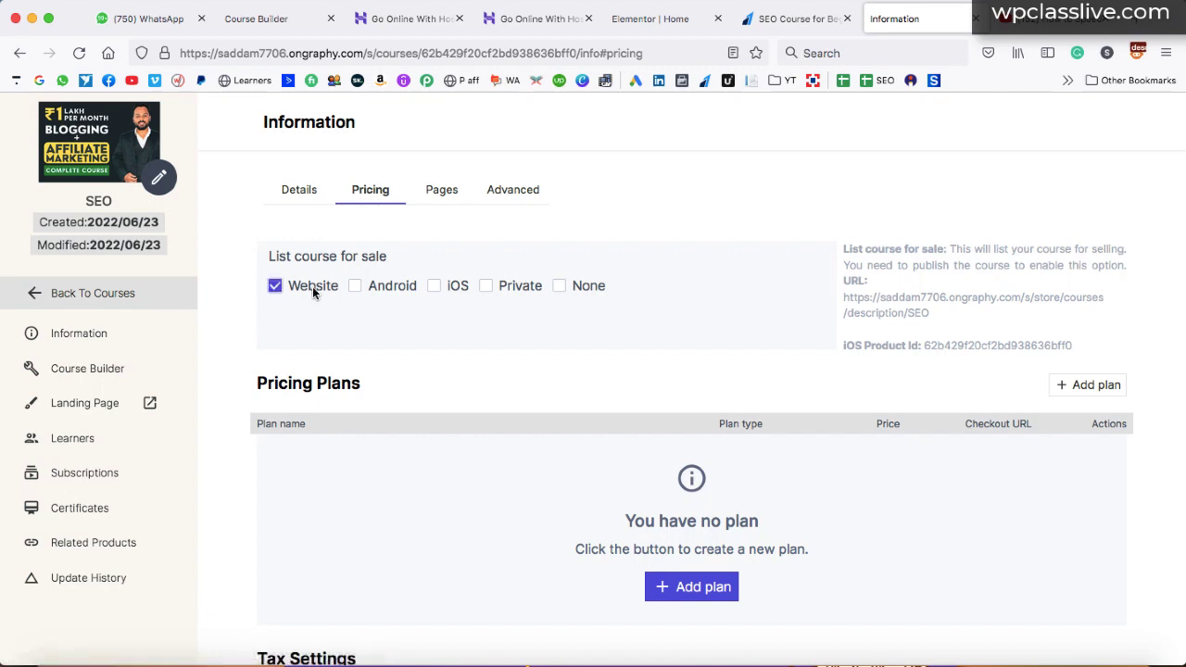
left_click(355, 287)
left_click(433, 288)
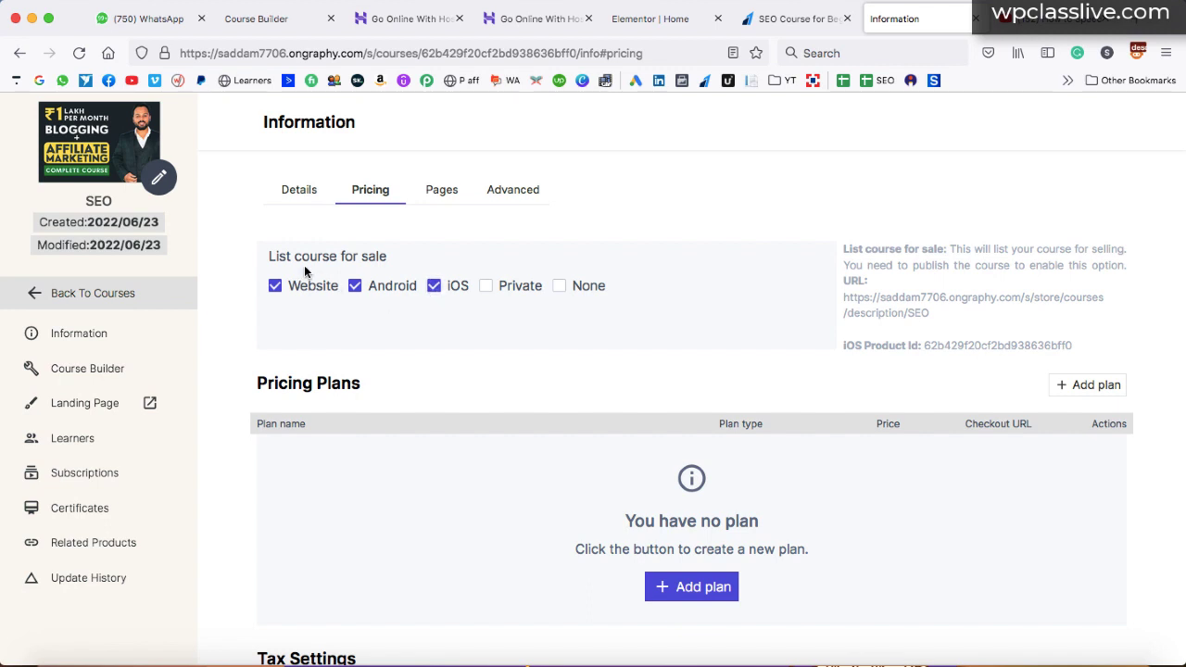
scroll(404, 278, "down", 2)
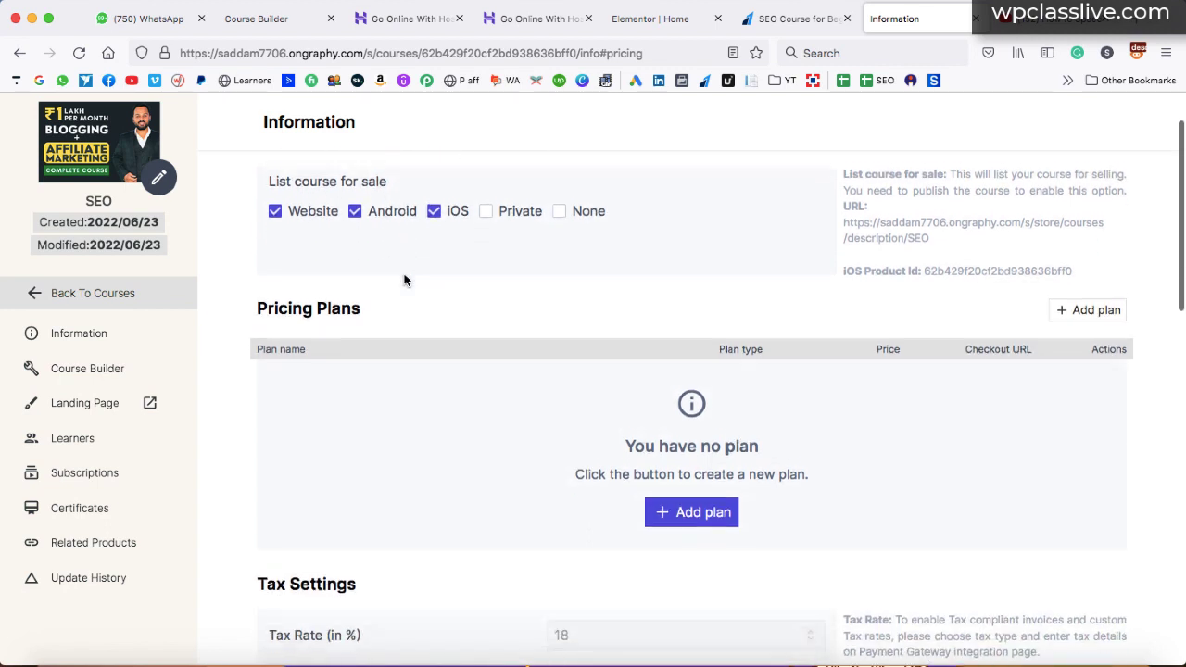
Step: Add a one-time payment plan named 'One time fee' priced at ₹349
left_click(701, 499)
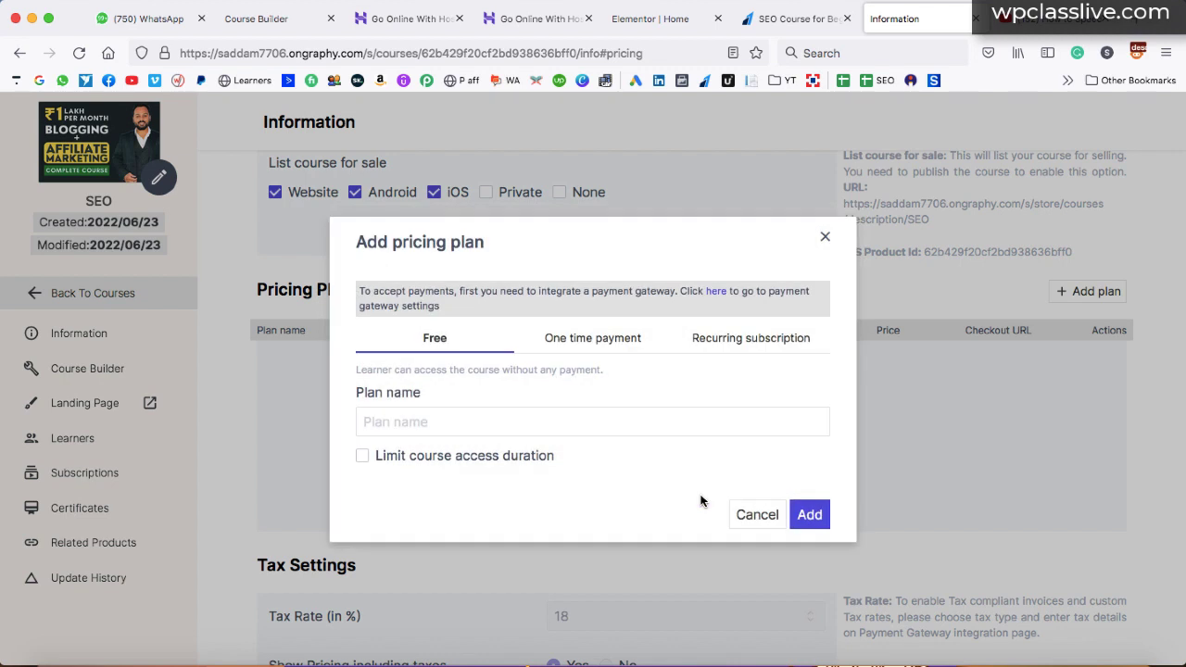
left_click(588, 340)
left_click(540, 395)
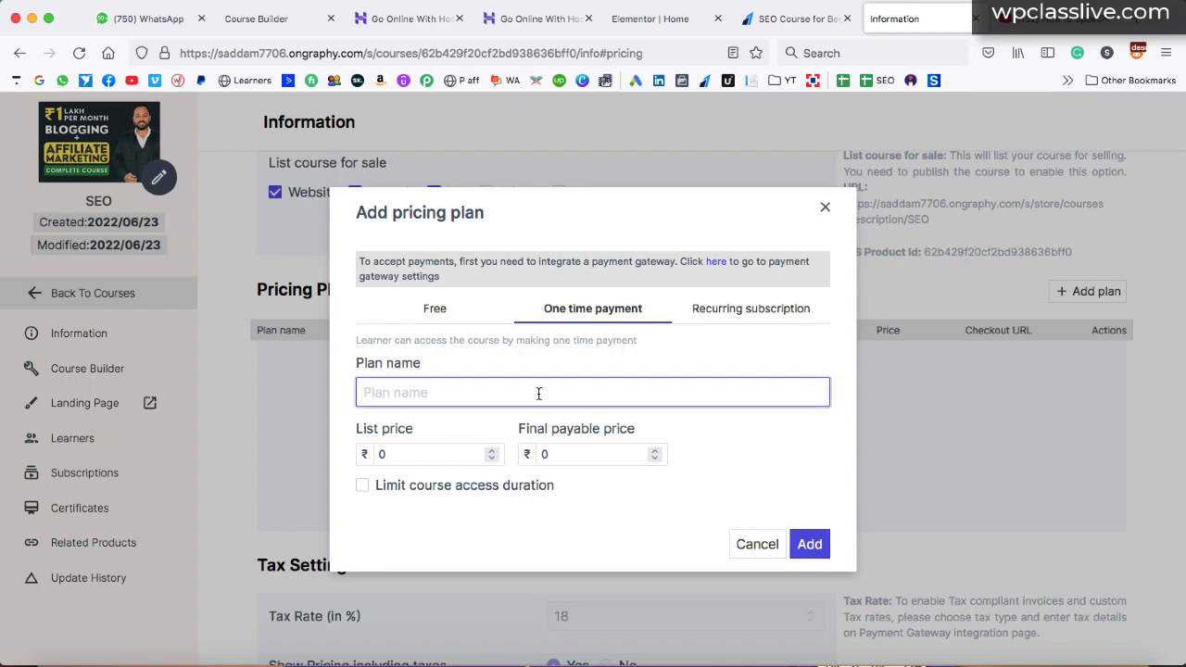
type("One time fee")
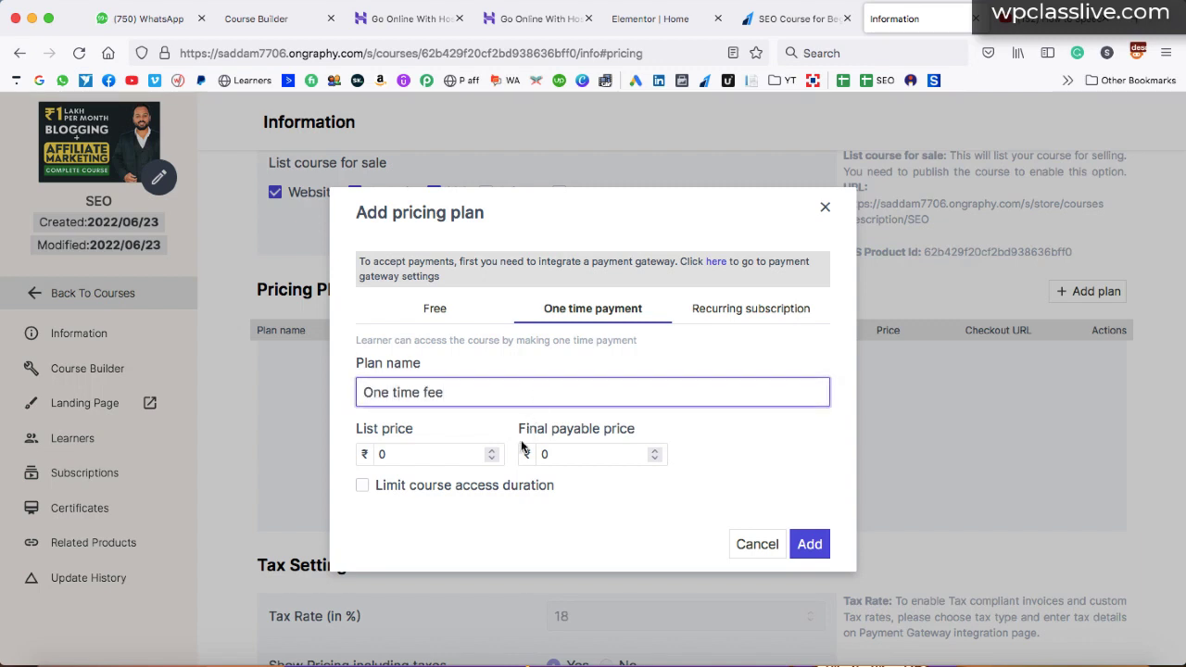
left_click(462, 452)
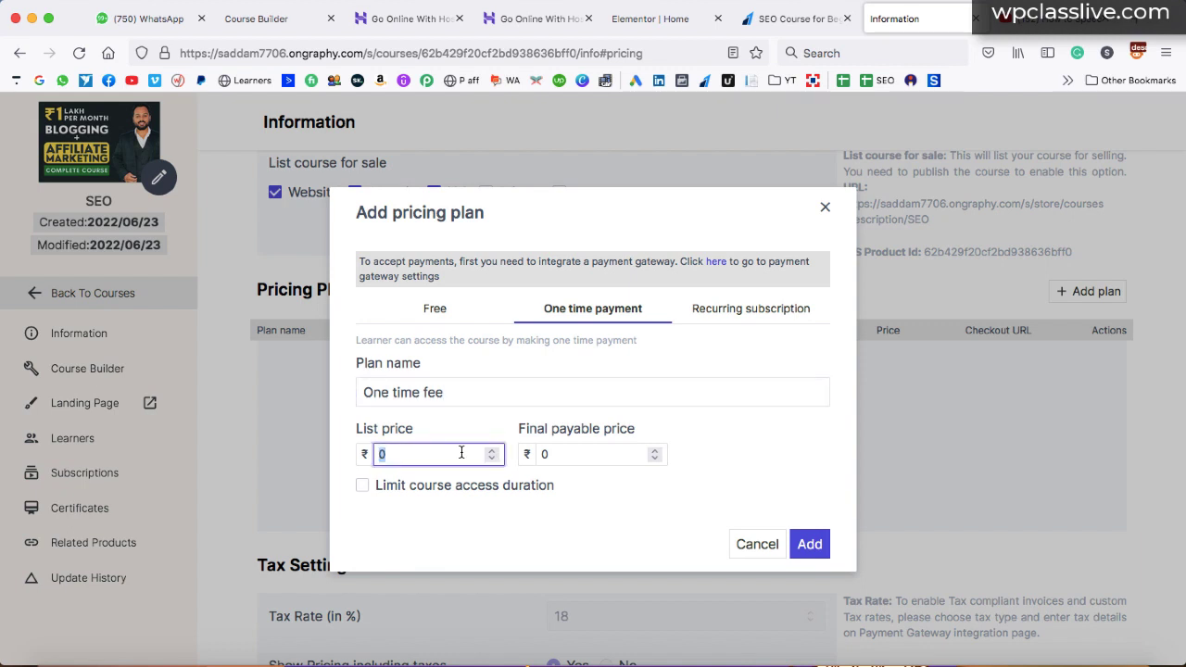
type("500")
left_click(569, 454)
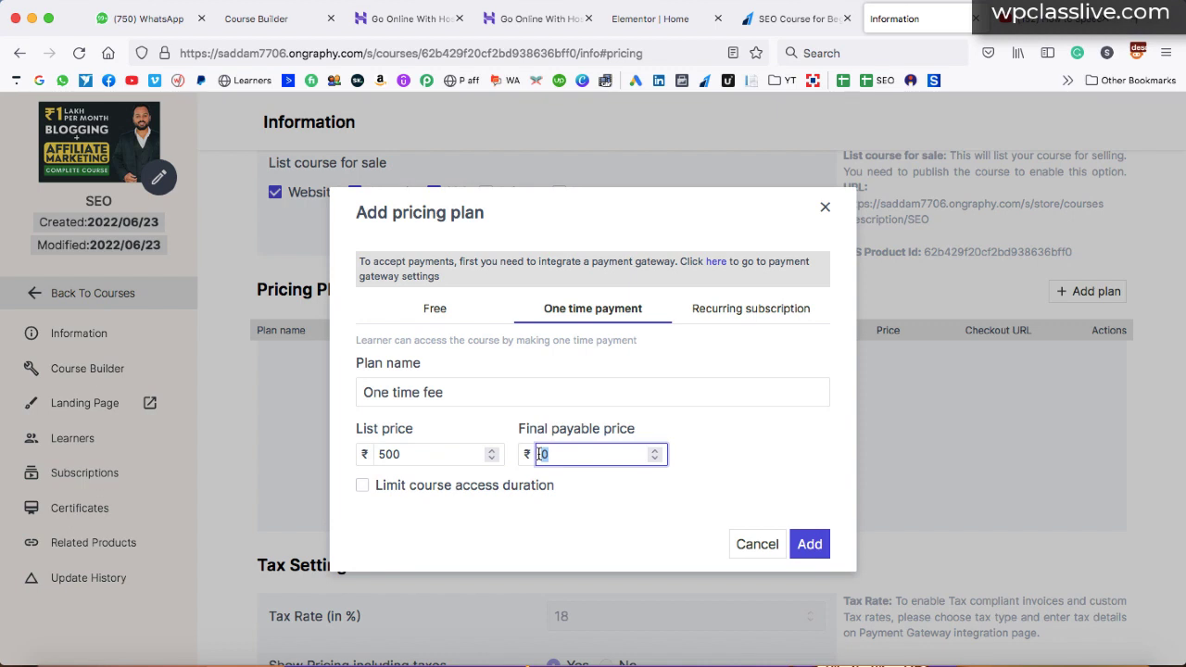
type("349")
left_click(808, 544)
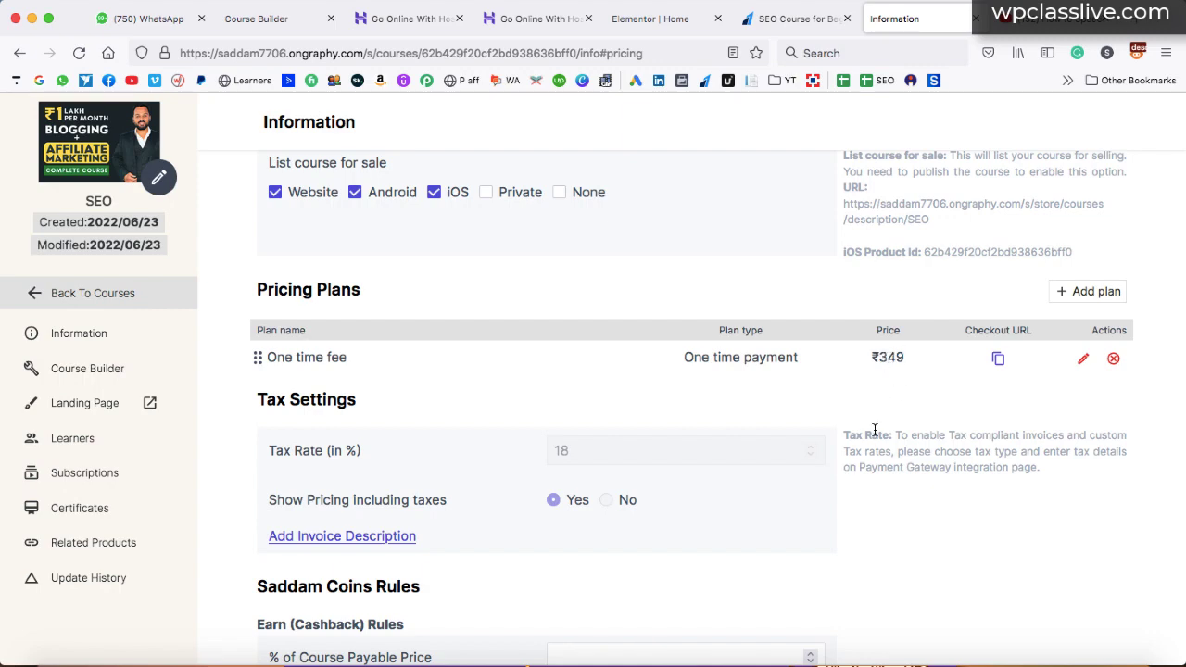
Step: Enter 'Web Development' as the course category and save the course settings
scroll(875, 431, "down", 10)
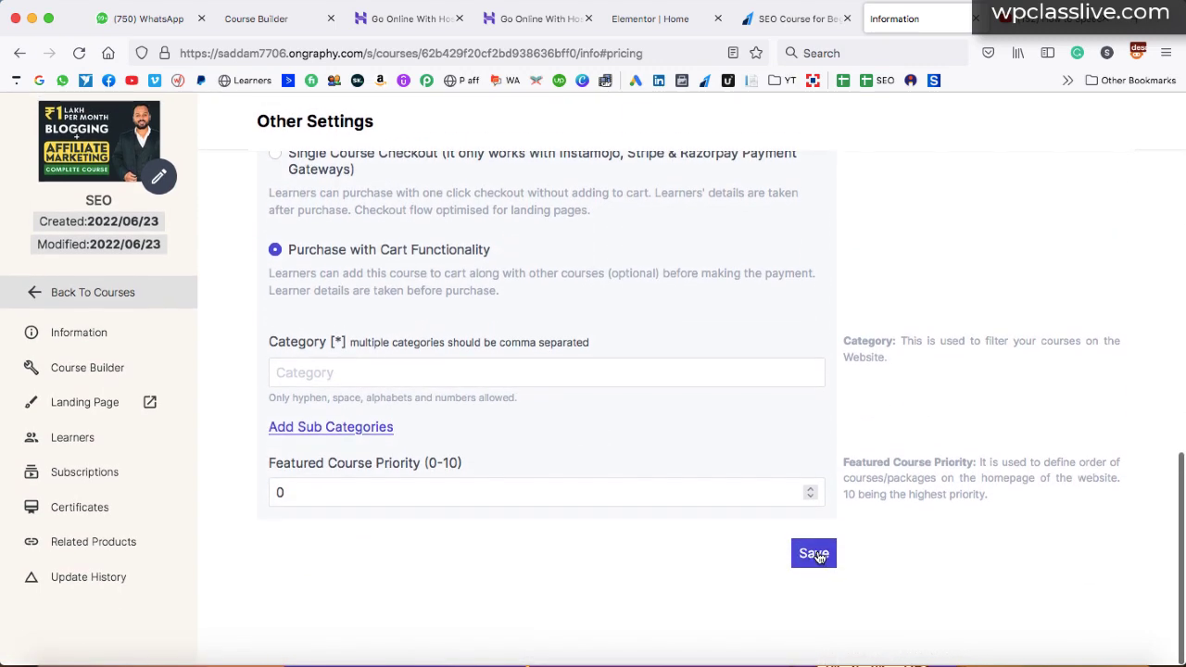
left_click(814, 554)
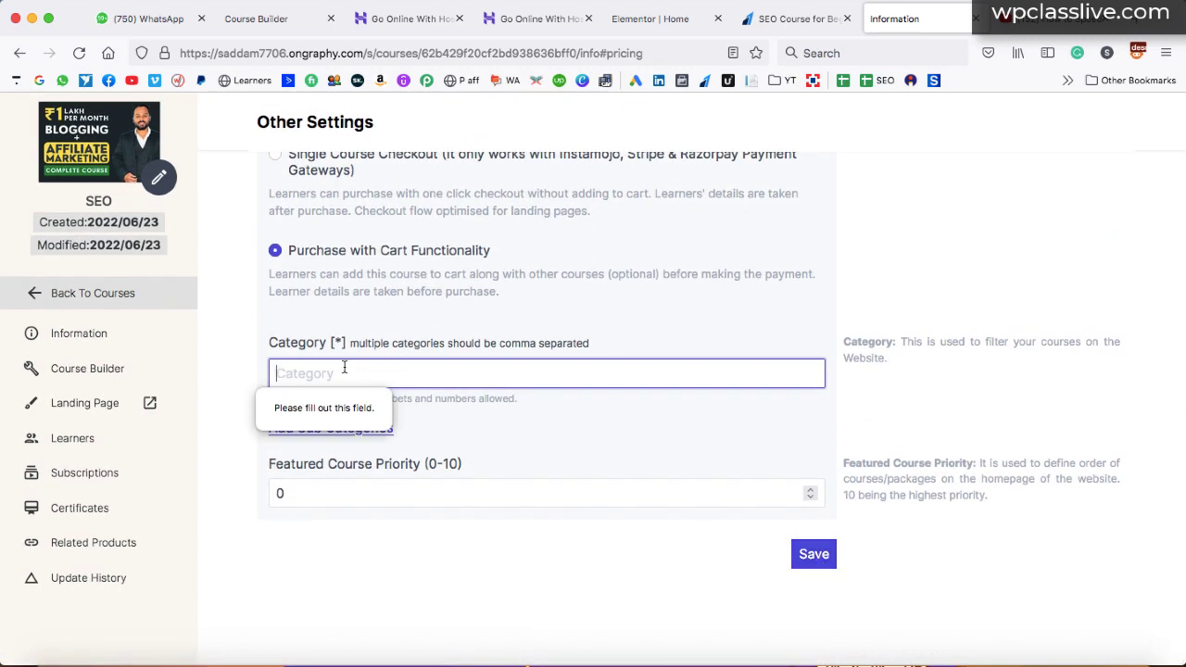
type("W")
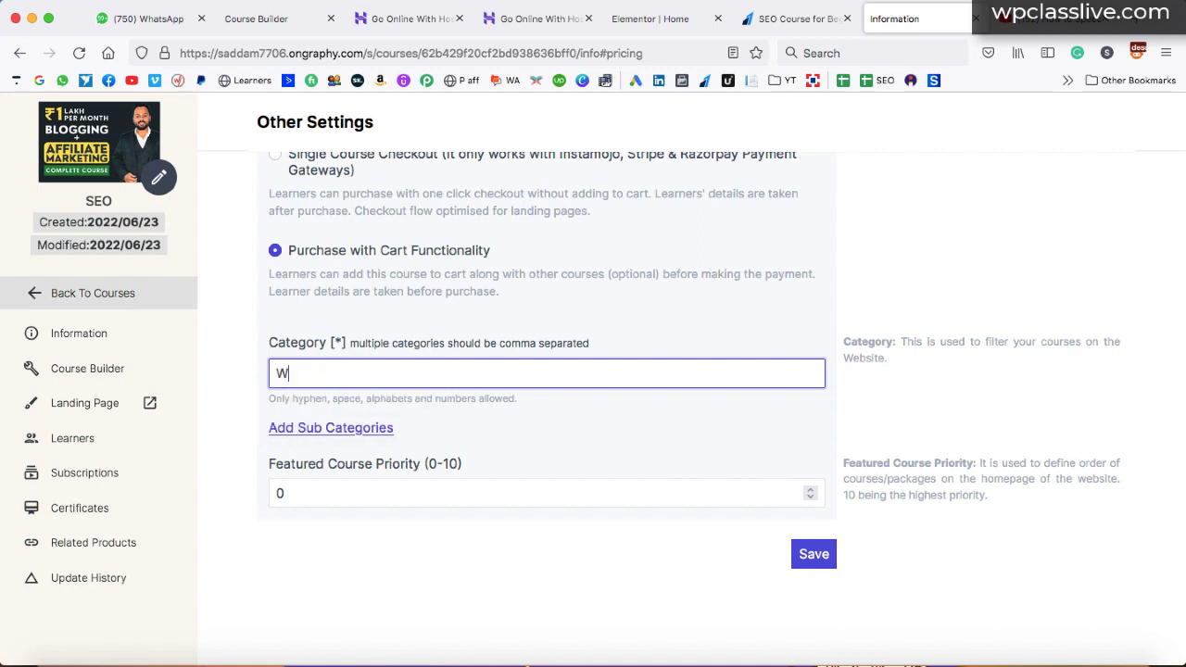
type("eb Development")
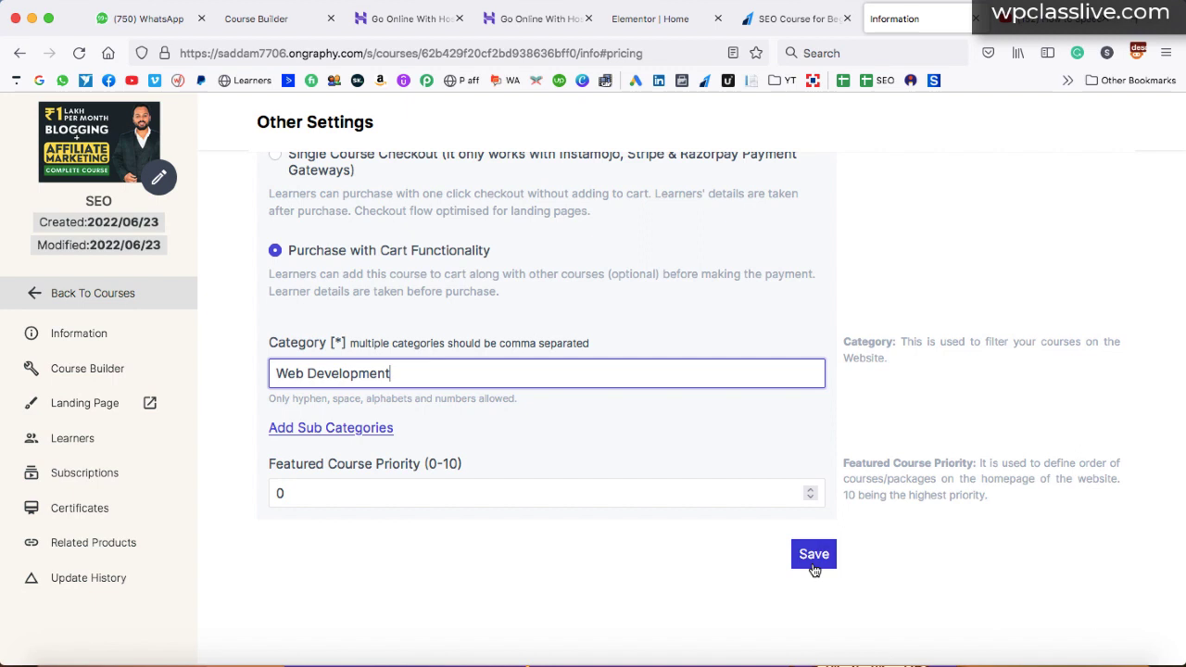
left_click(813, 560)
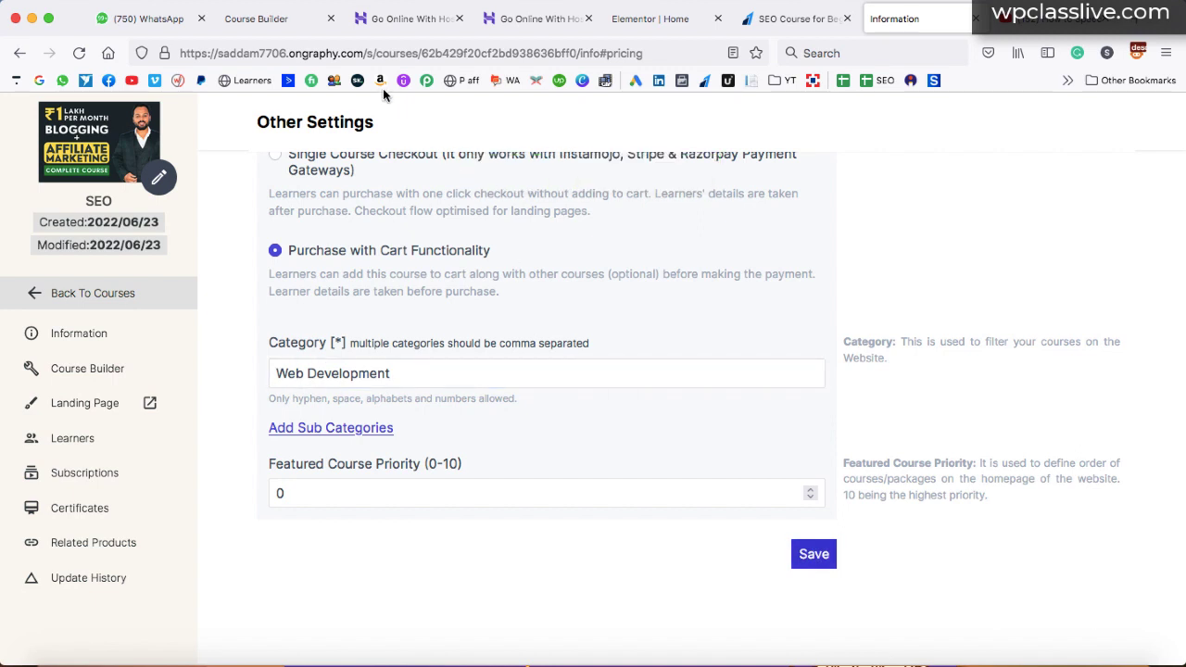
left_click_drag(362, 53, 179, 50)
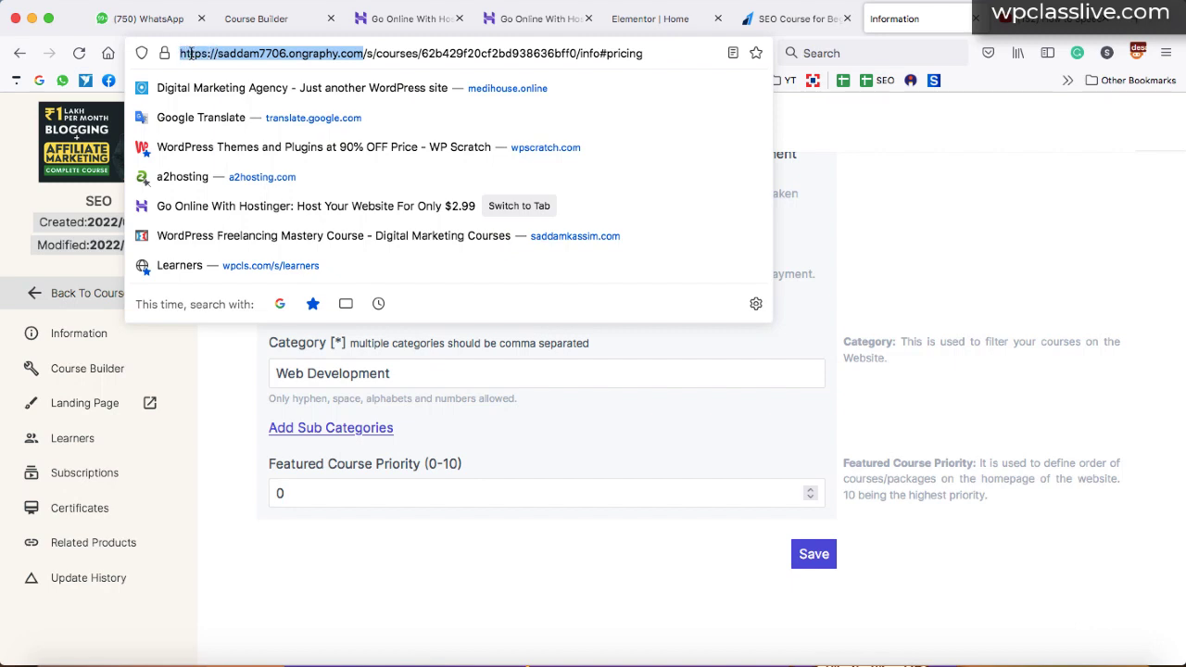
Step: Open the school site's address in a new private window and accept its cookies
right_click(191, 55)
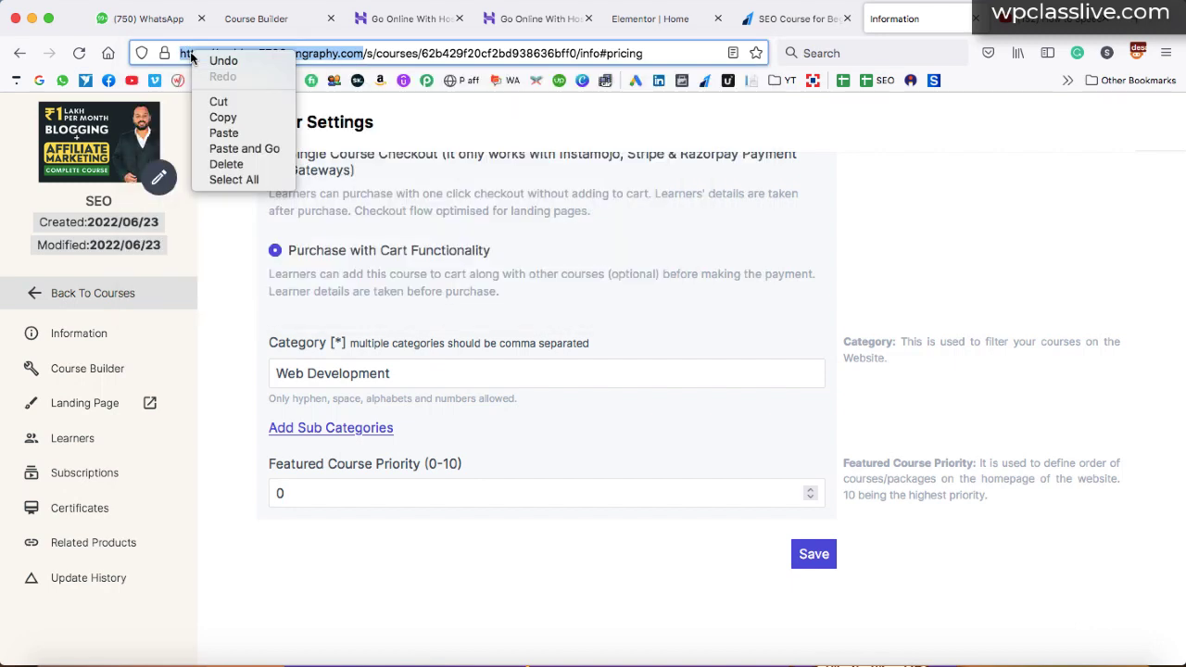
left_click(223, 118)
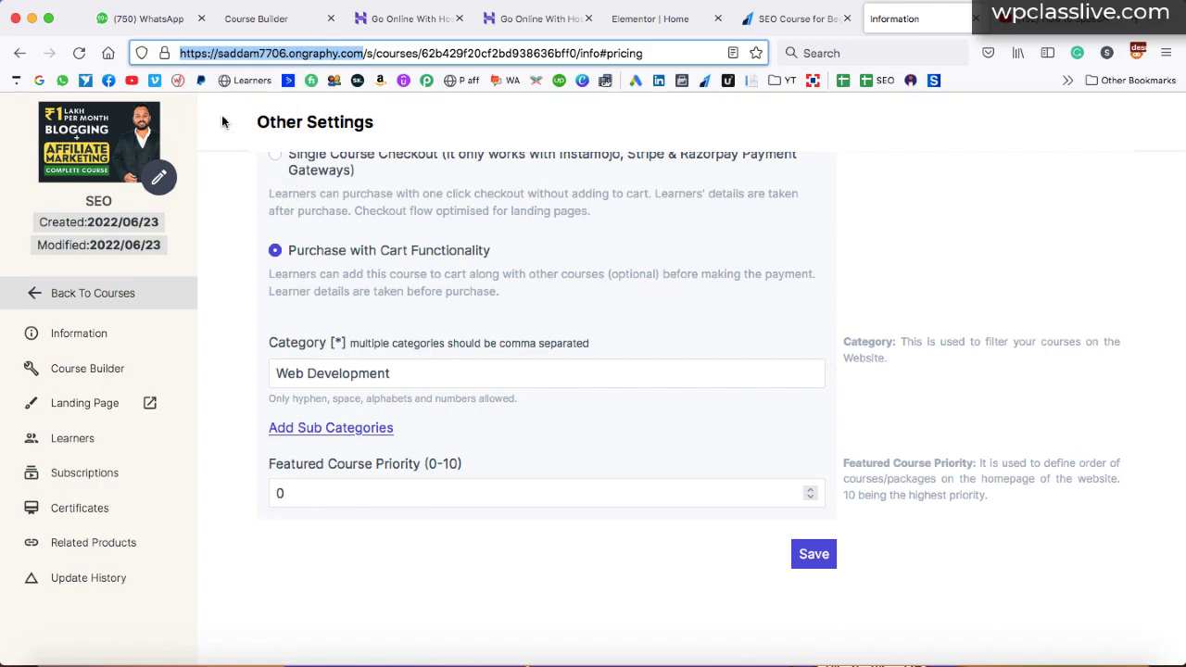
left_click(1164, 56)
left_click(1051, 175)
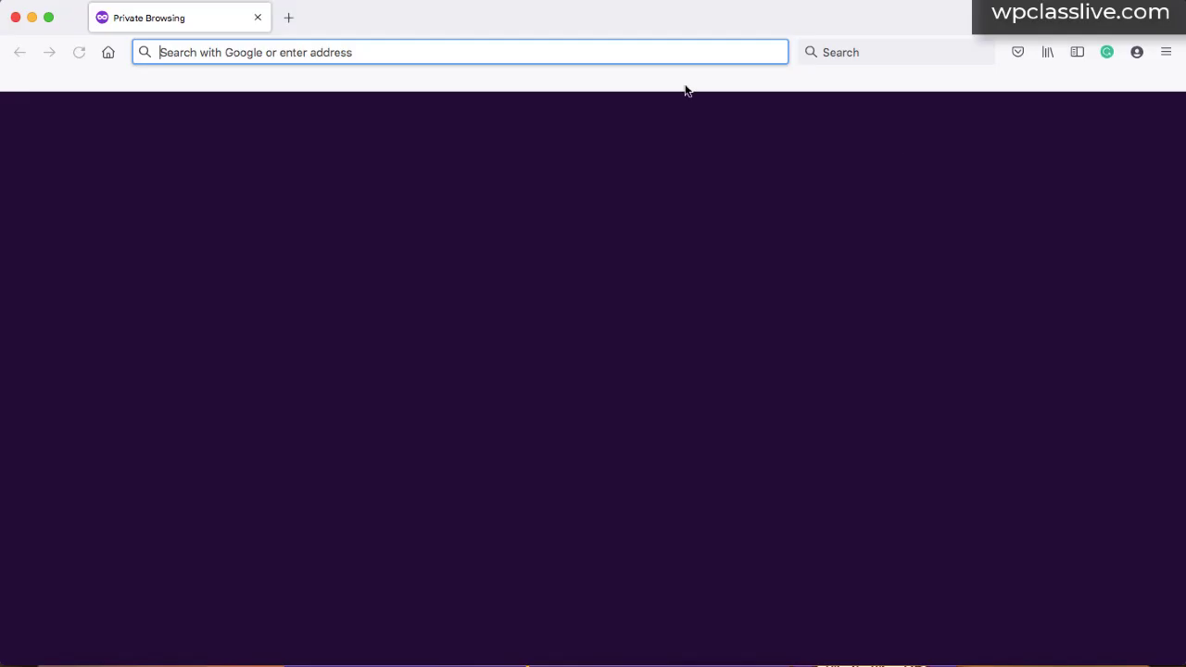
right_click(407, 53)
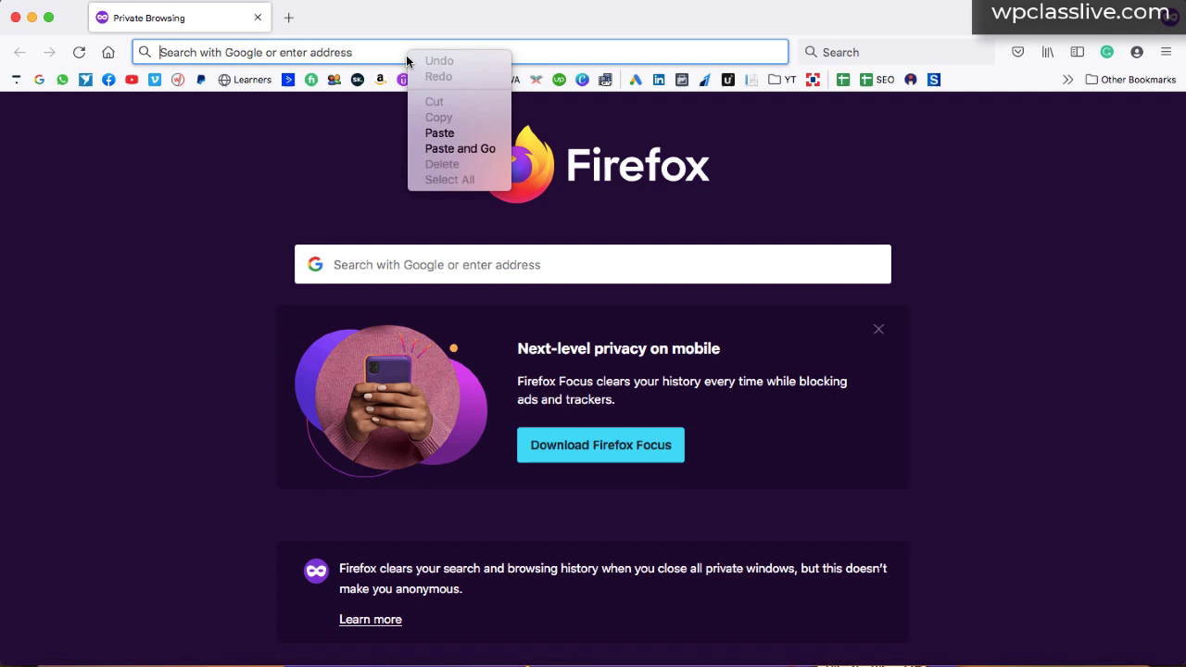
left_click(444, 149)
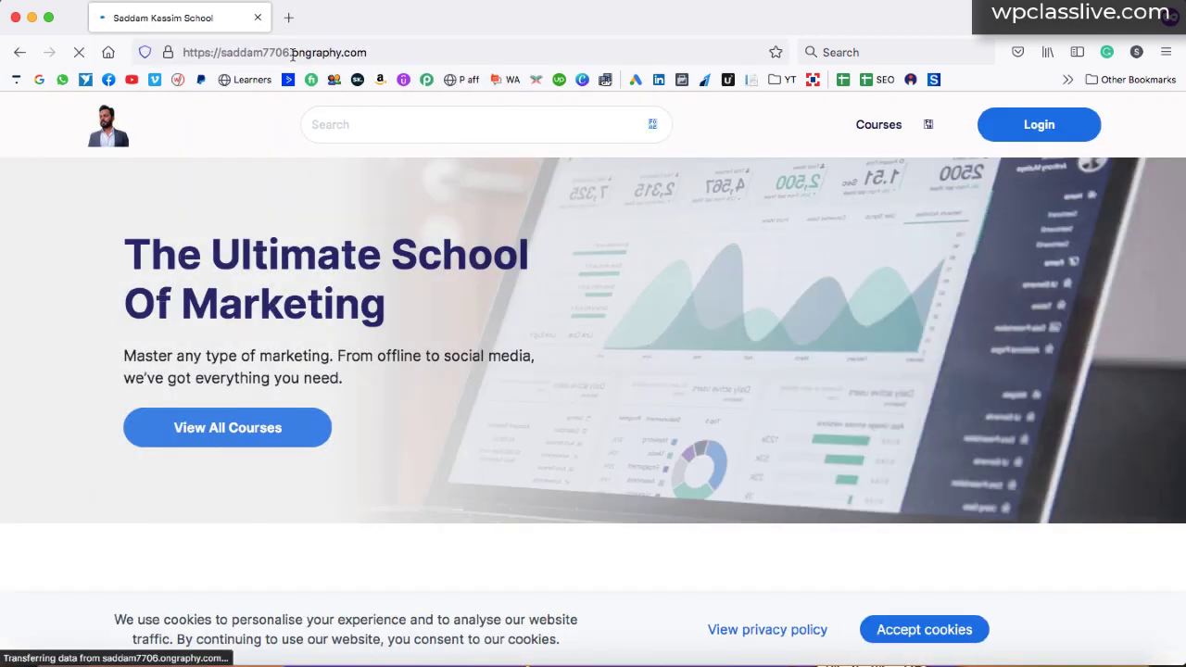
left_click(926, 630)
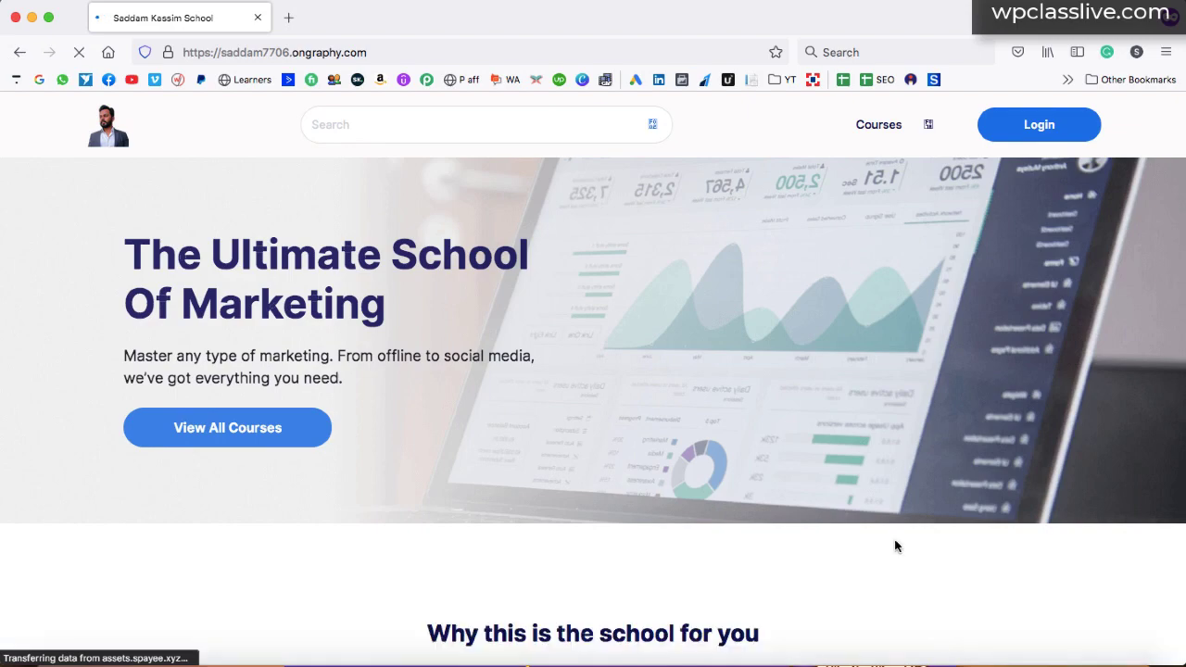
Step: Open the SEO course from all courses, buy it for ₹349, checkout, then close the window
scroll(627, 344, "down", 6)
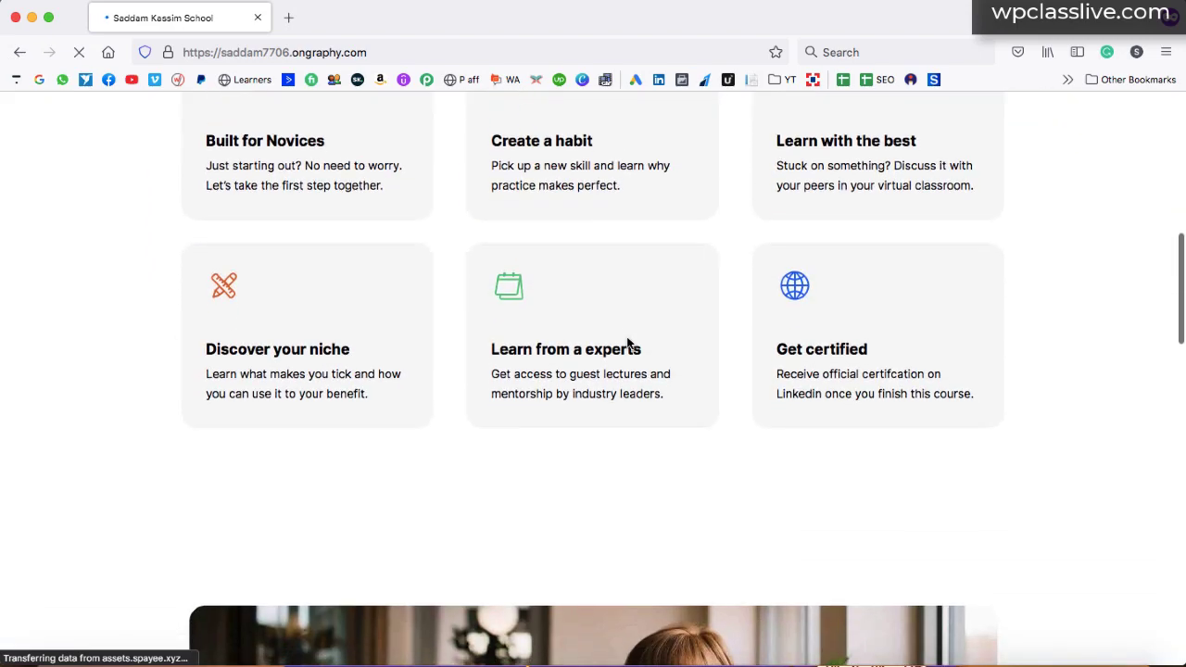
scroll(627, 343, "up", 6)
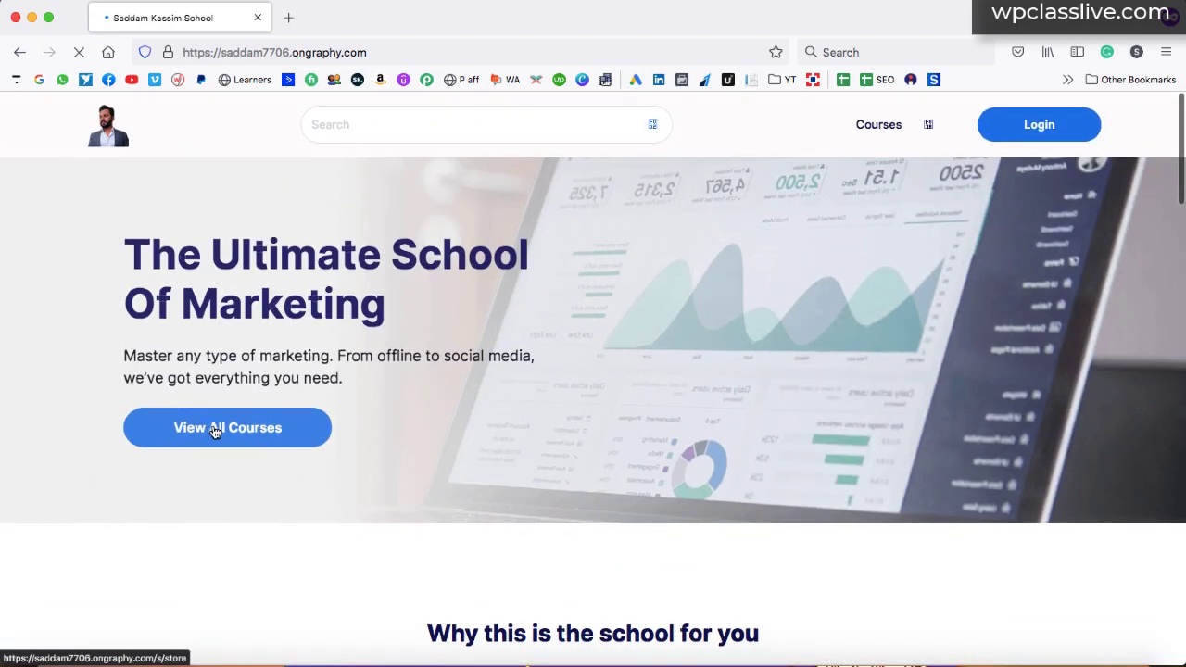
left_click(214, 429)
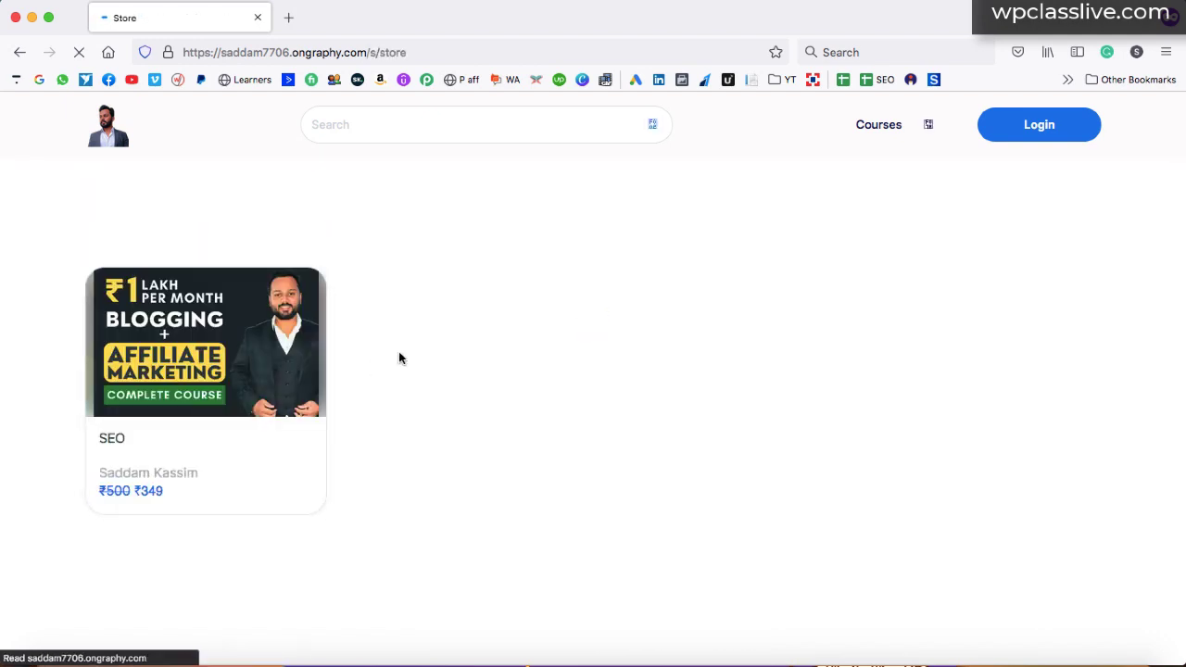
left_click(200, 369)
scroll(659, 390, "down", 5)
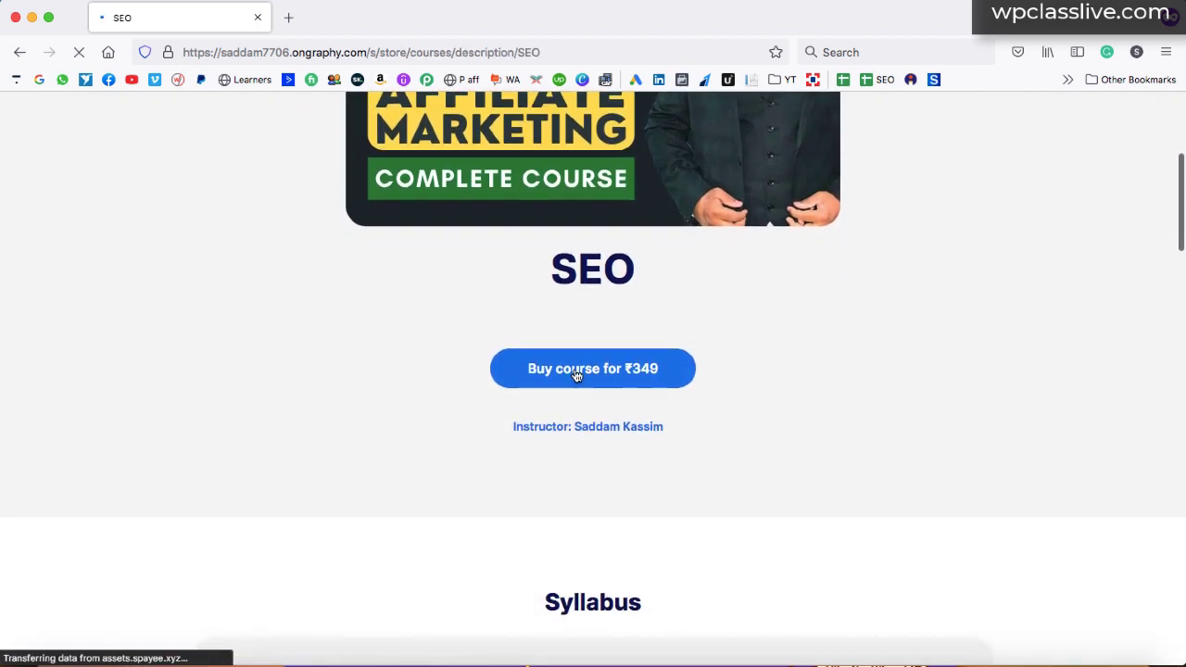
left_click(574, 373)
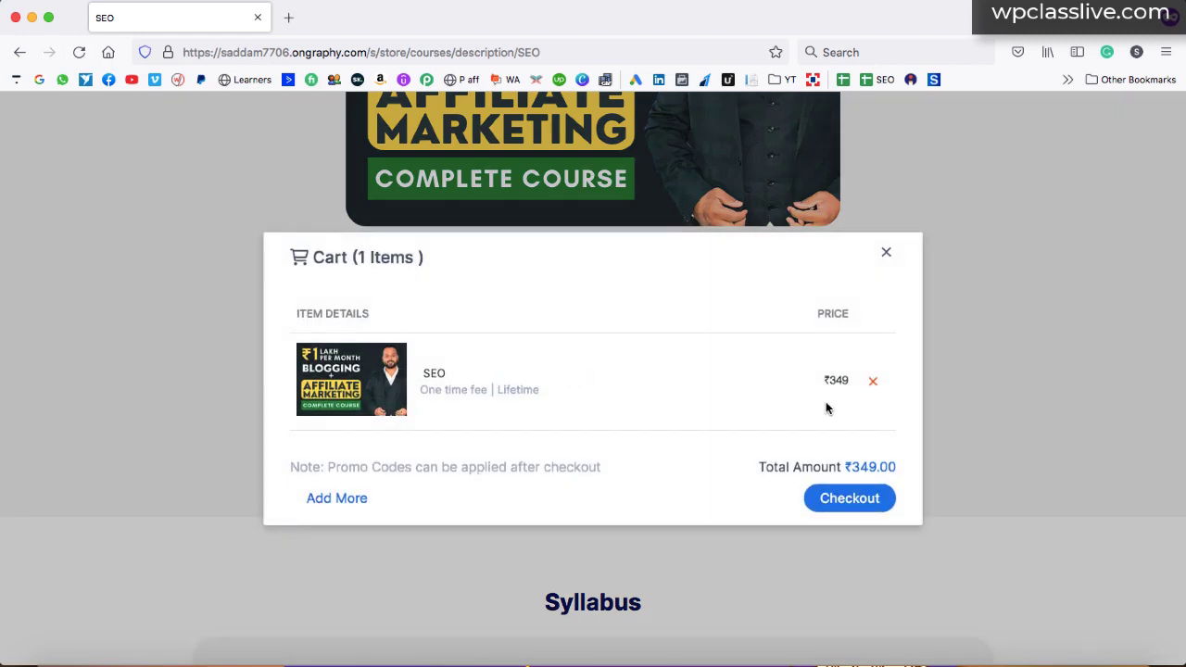
left_click(849, 505)
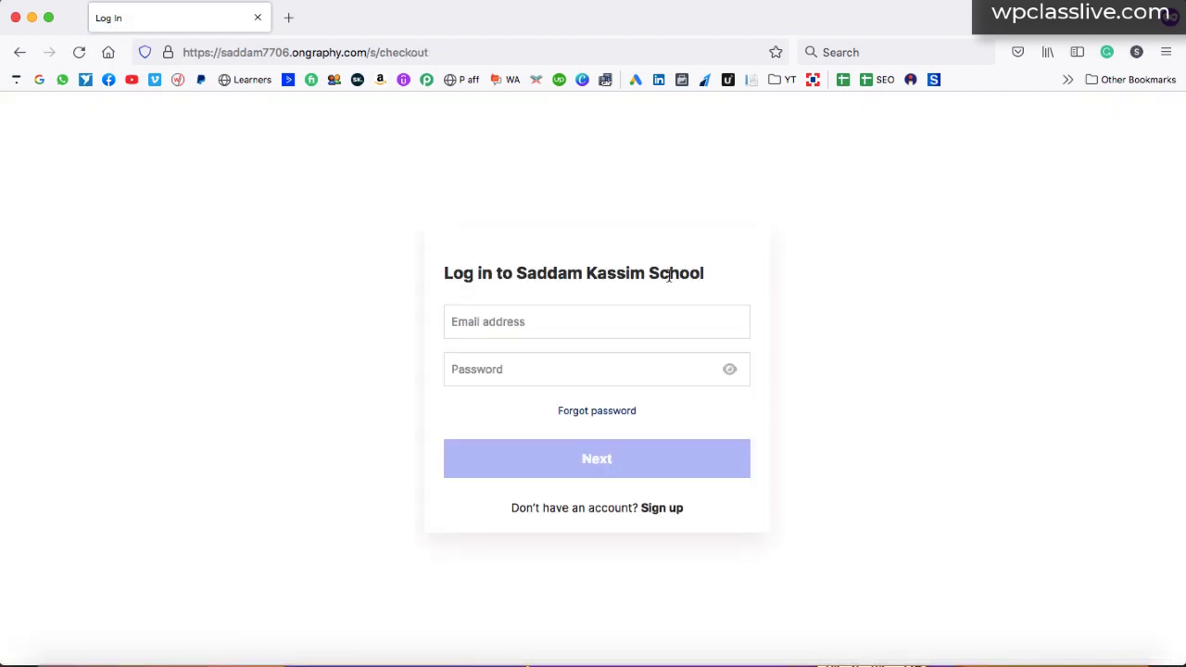
left_click(257, 18)
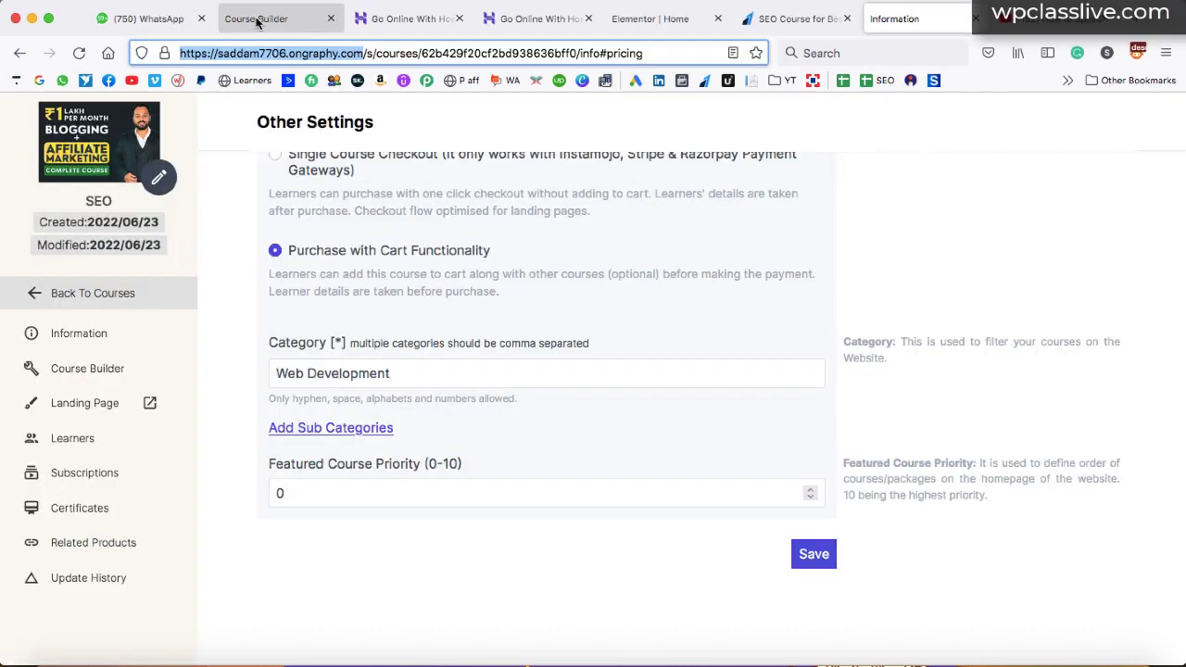
Step: Go from the courses list to Users > Learners and open the Add learner form
left_click(36, 293)
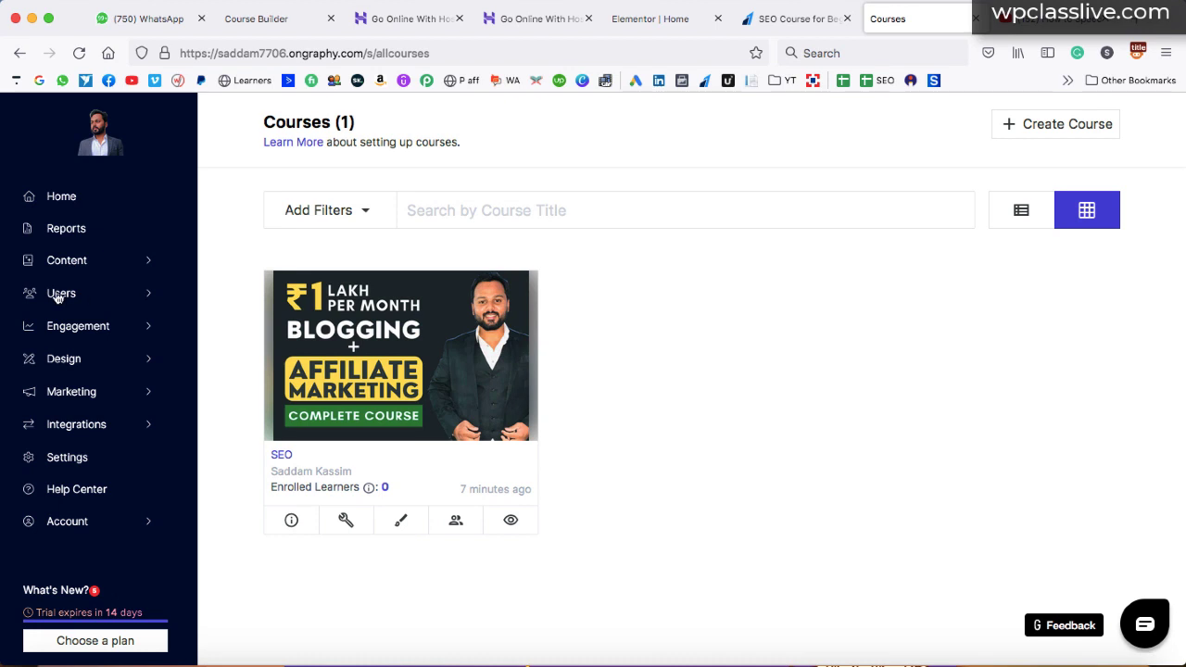
left_click(59, 295)
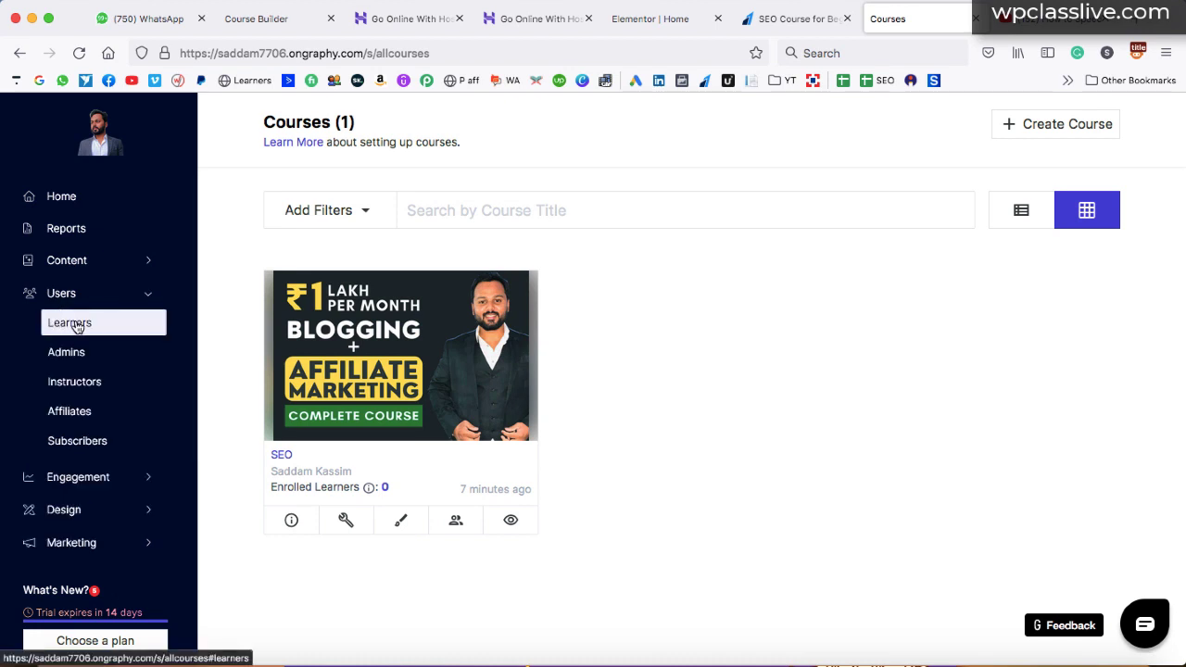
left_click(77, 326)
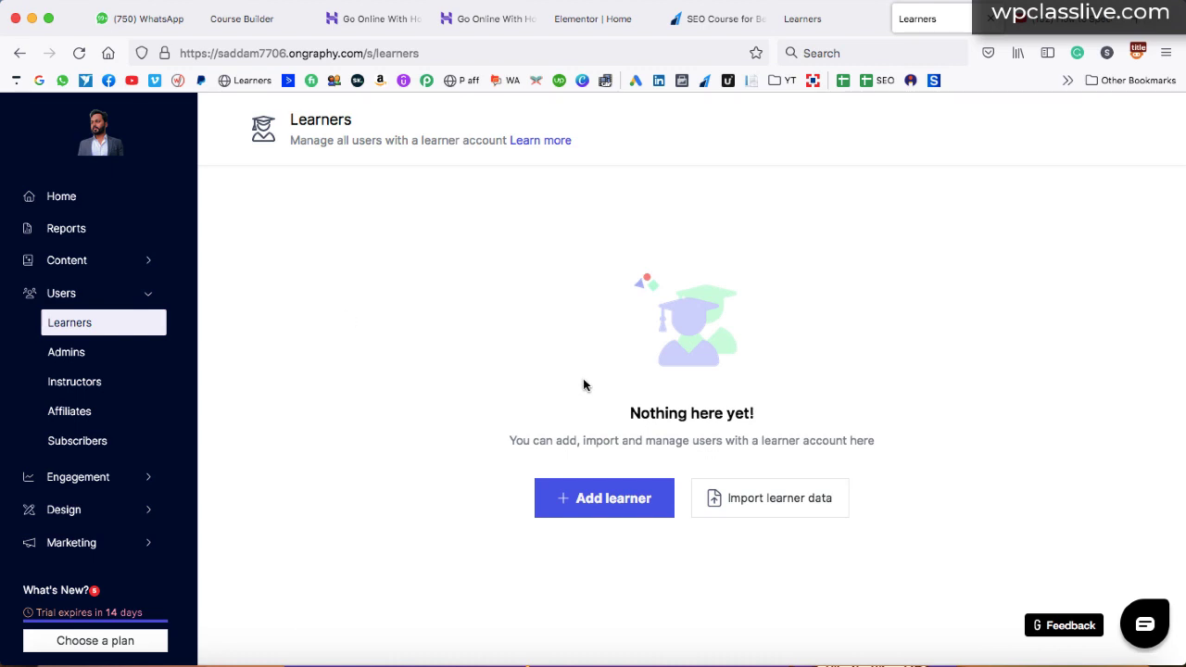
left_click(609, 502)
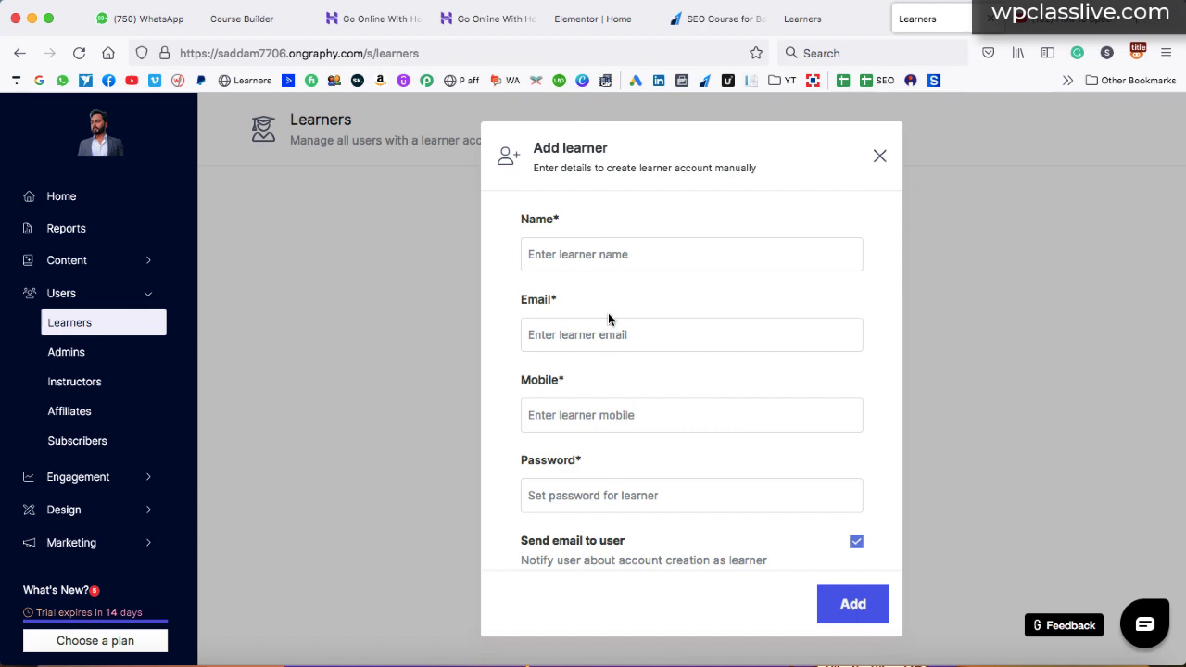
Step: Add a new learner with their full name, e-mail, mobile number and a password
left_click(597, 254)
type("R")
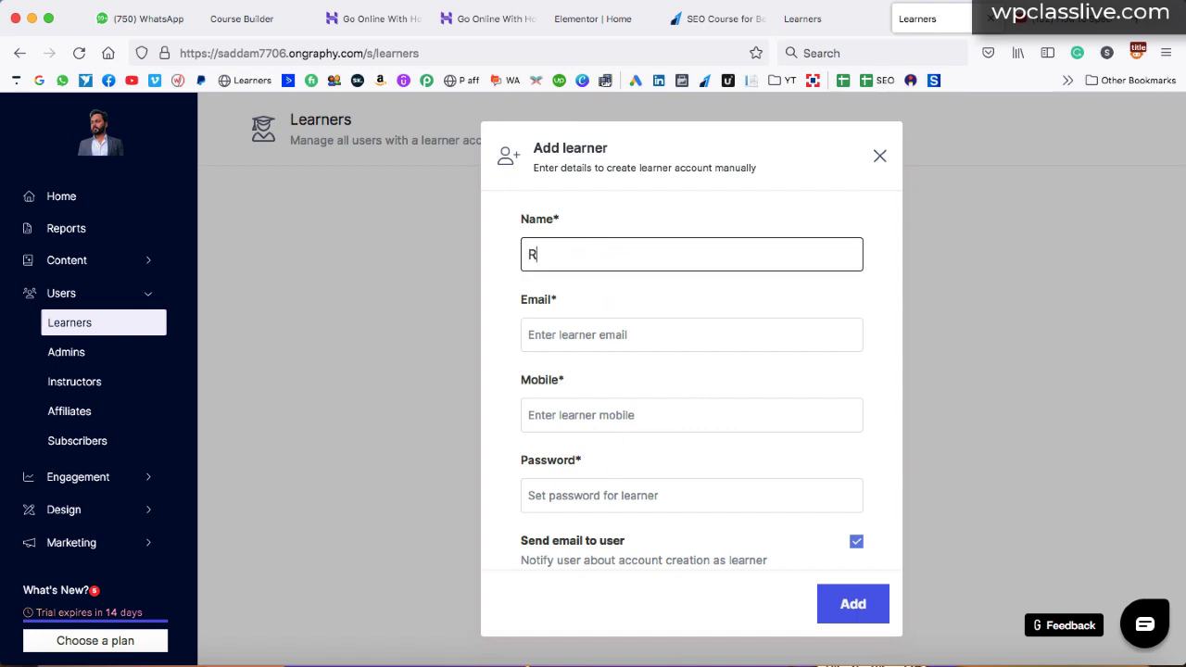
type("aju")
key("Tab")
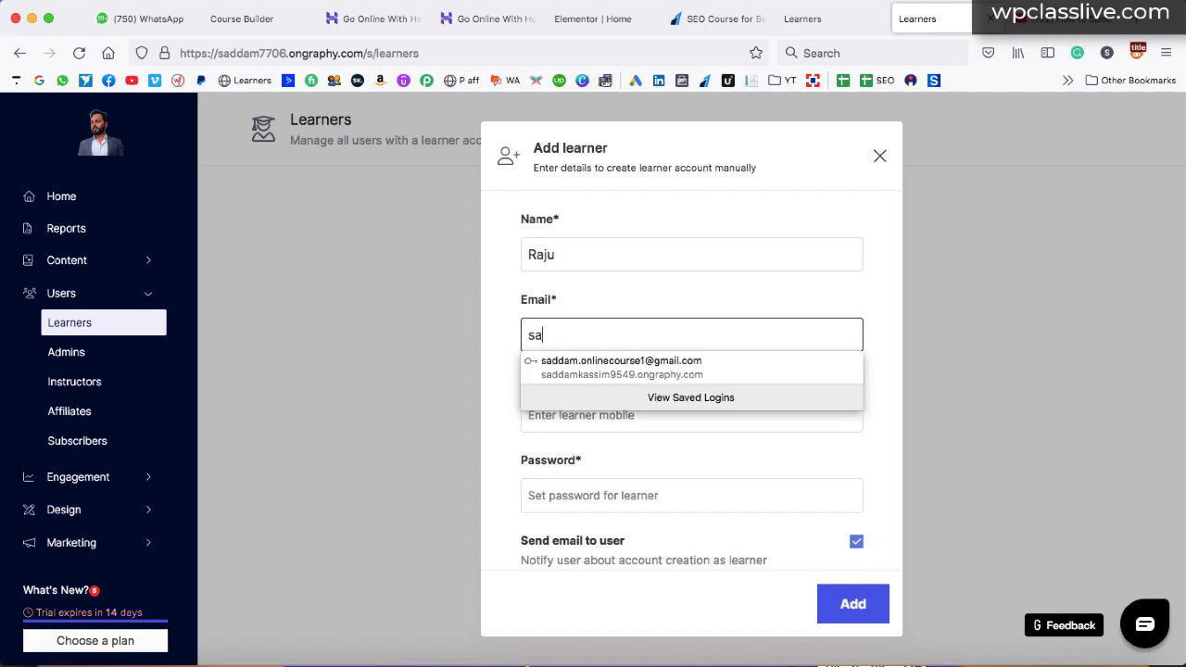
key("Tab")
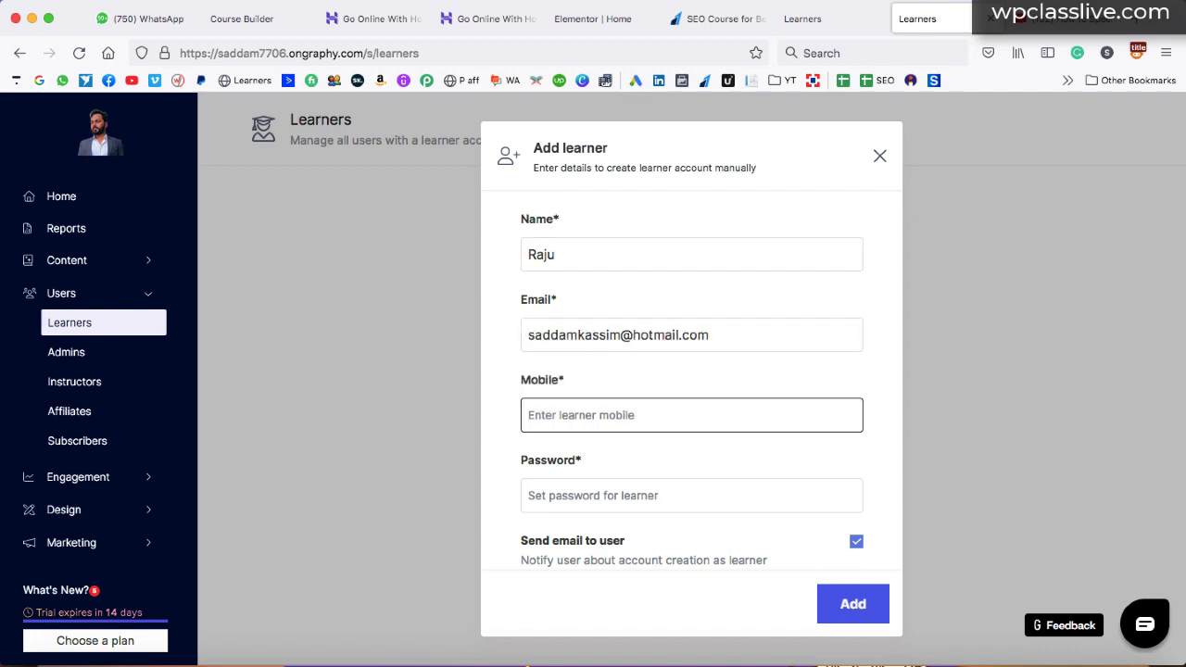
key("Tab")
type("••••••••••")
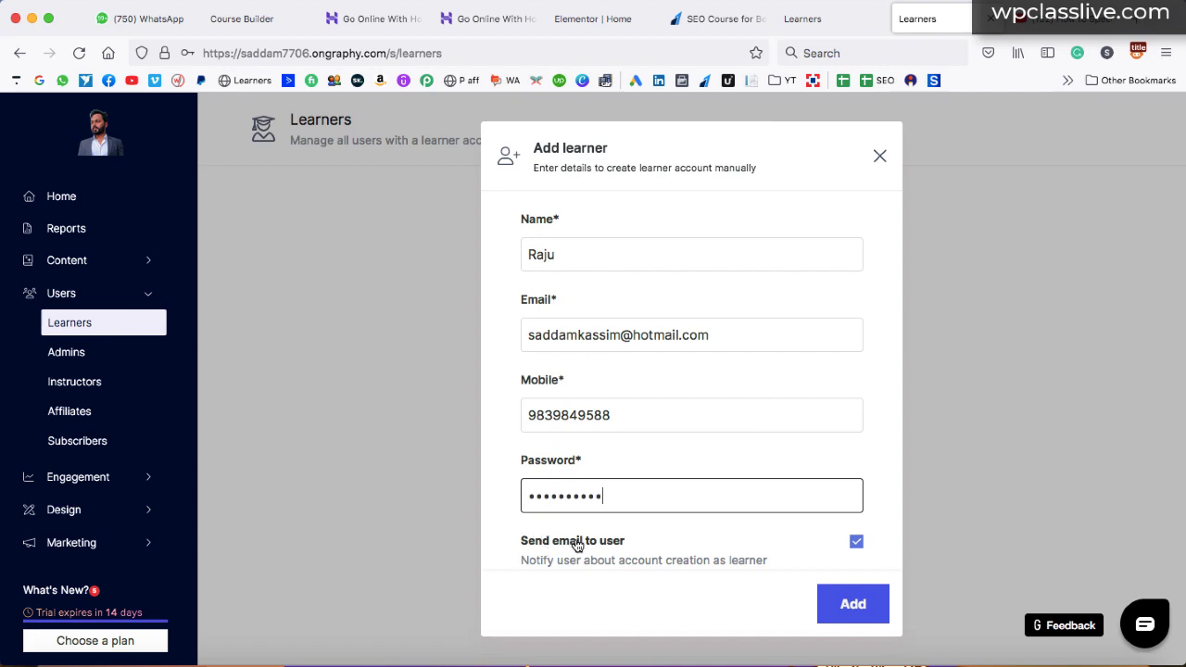
left_click(856, 544)
left_click(853, 604)
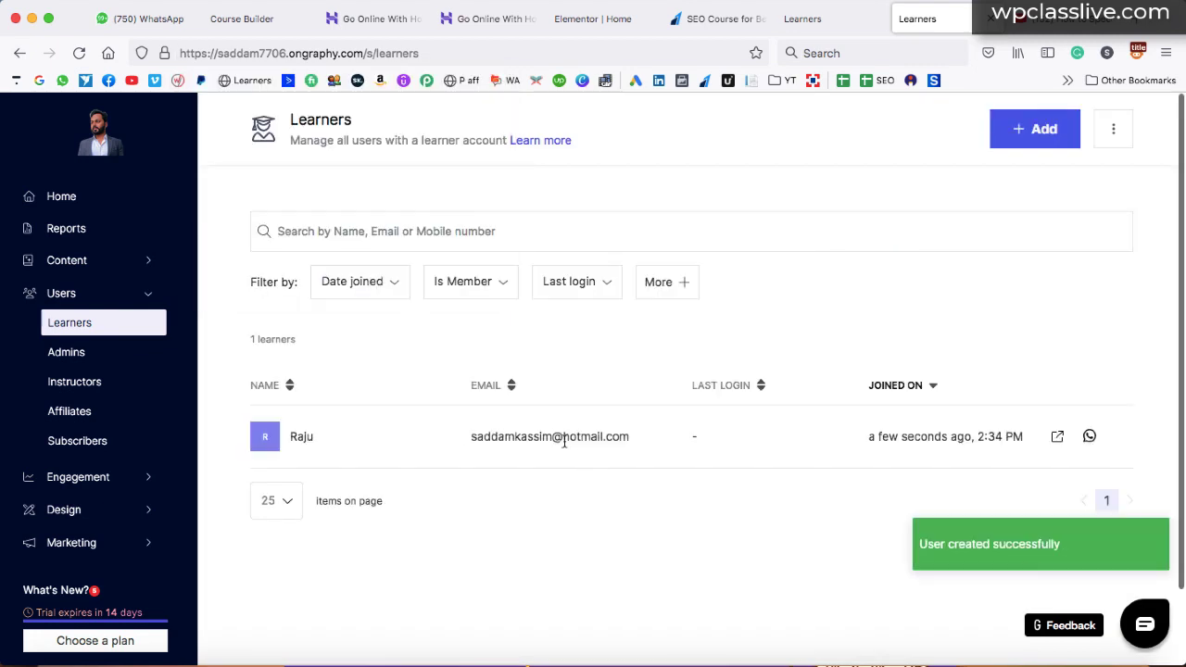
Step: Open the new learner's details in a new tab, confirm the Courses list is empty, then close it
left_click(1057, 436)
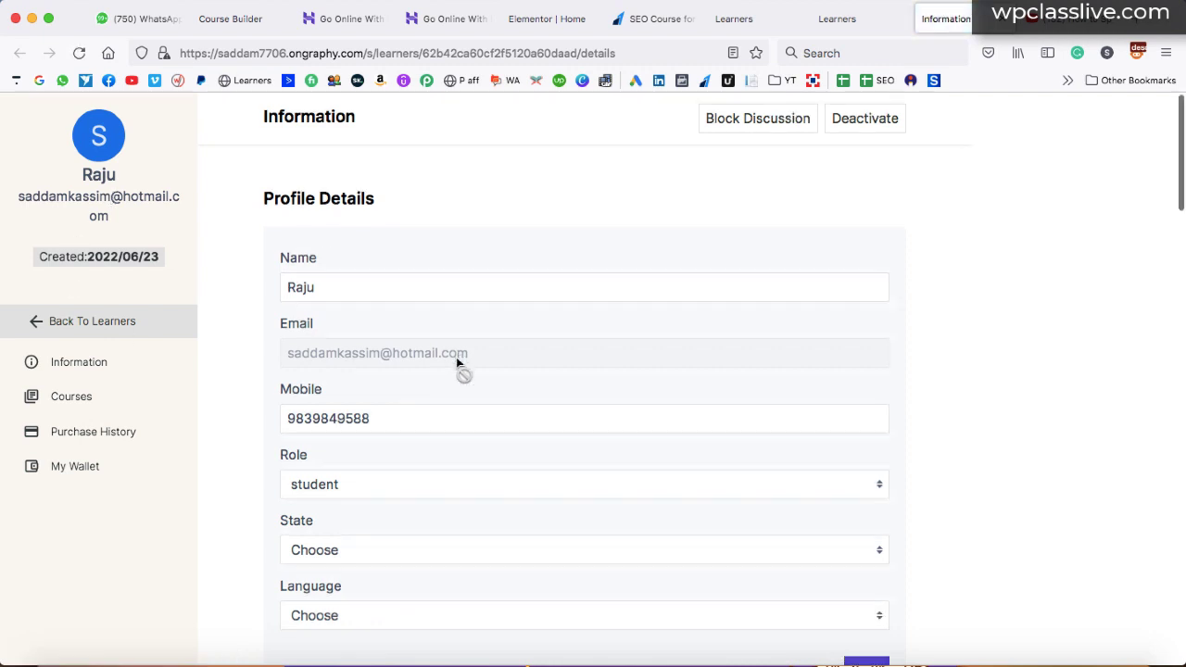
scroll(456, 363, "down", 5)
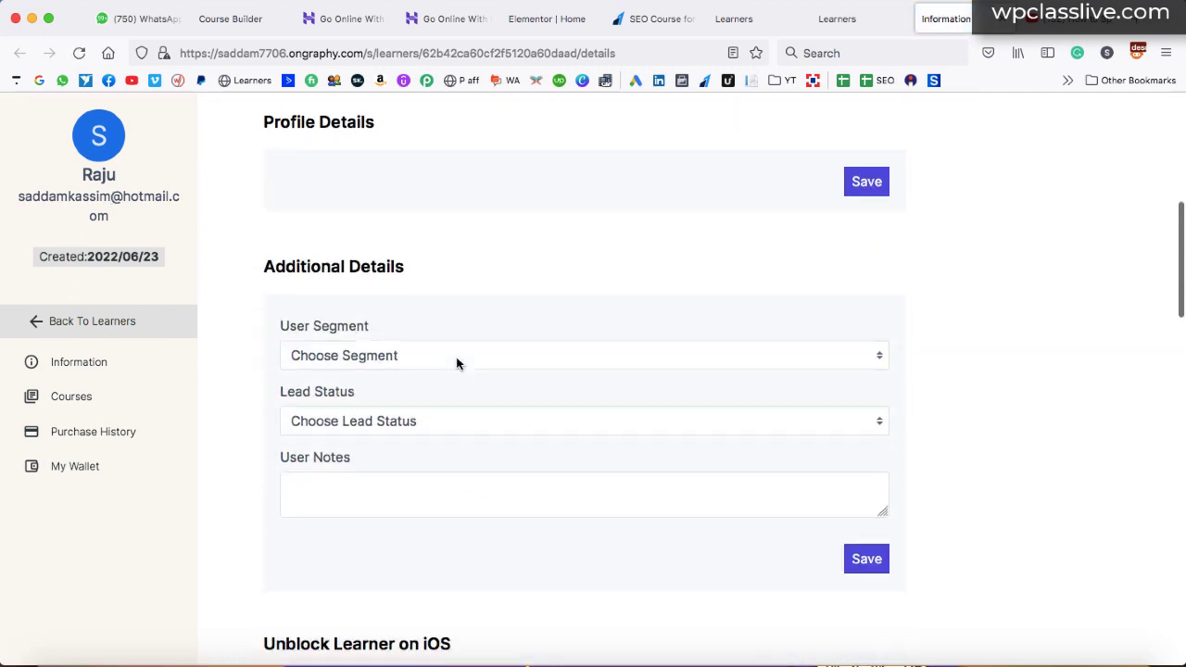
scroll(64, 395, "up", 5)
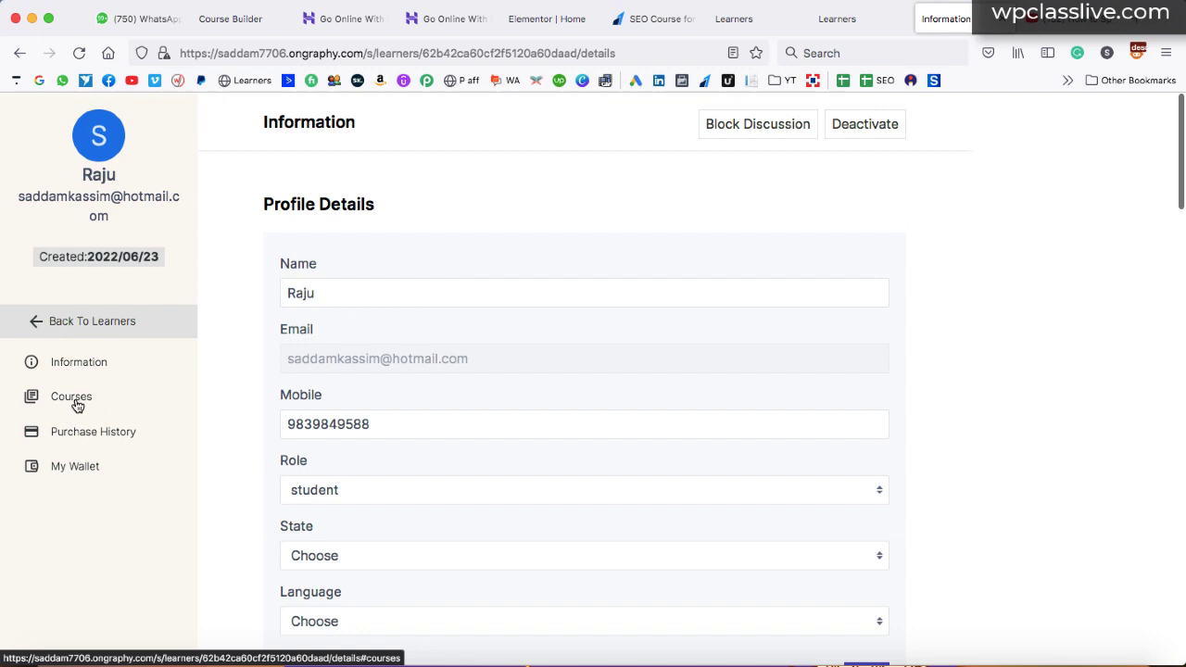
left_click(77, 406)
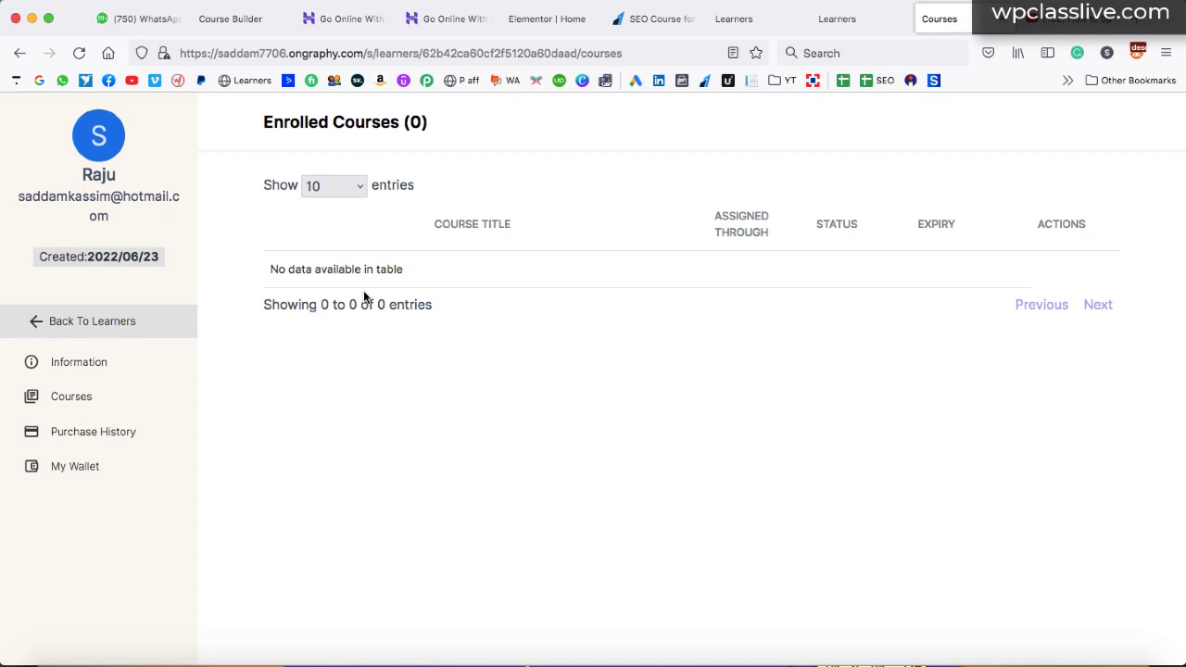
left_click(1000, 23)
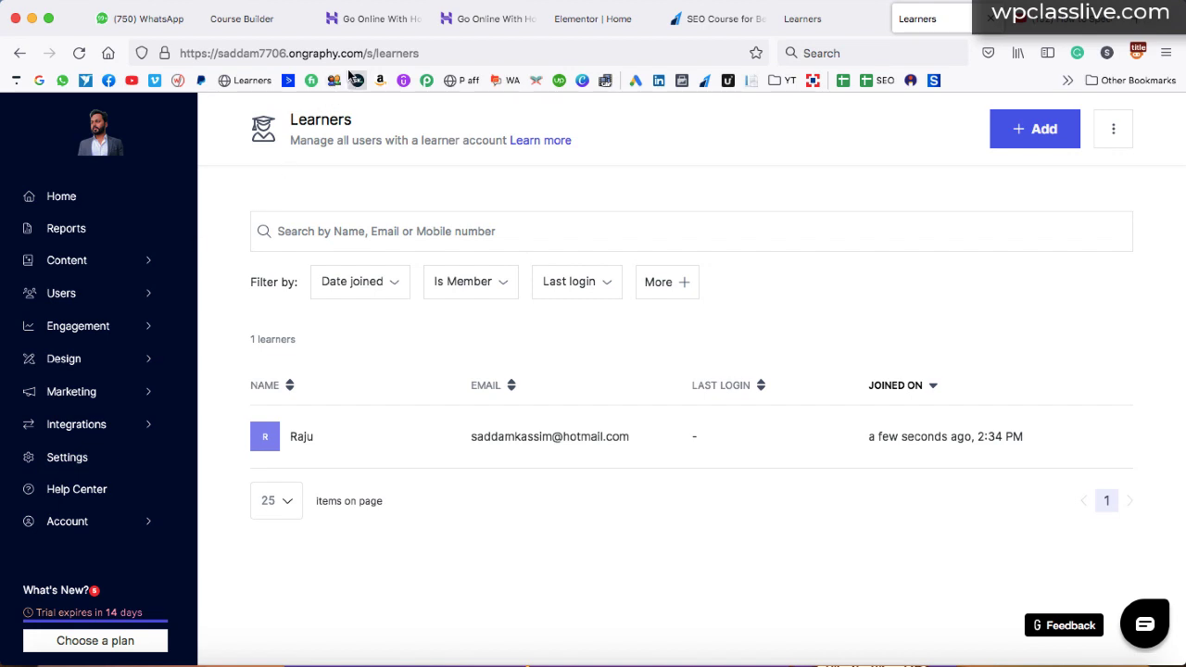
Step: Open Settings to Domain management, showing the default ongraphy.com domain and CNAME/Cloudflare options
left_click_drag(362, 53, 215, 53)
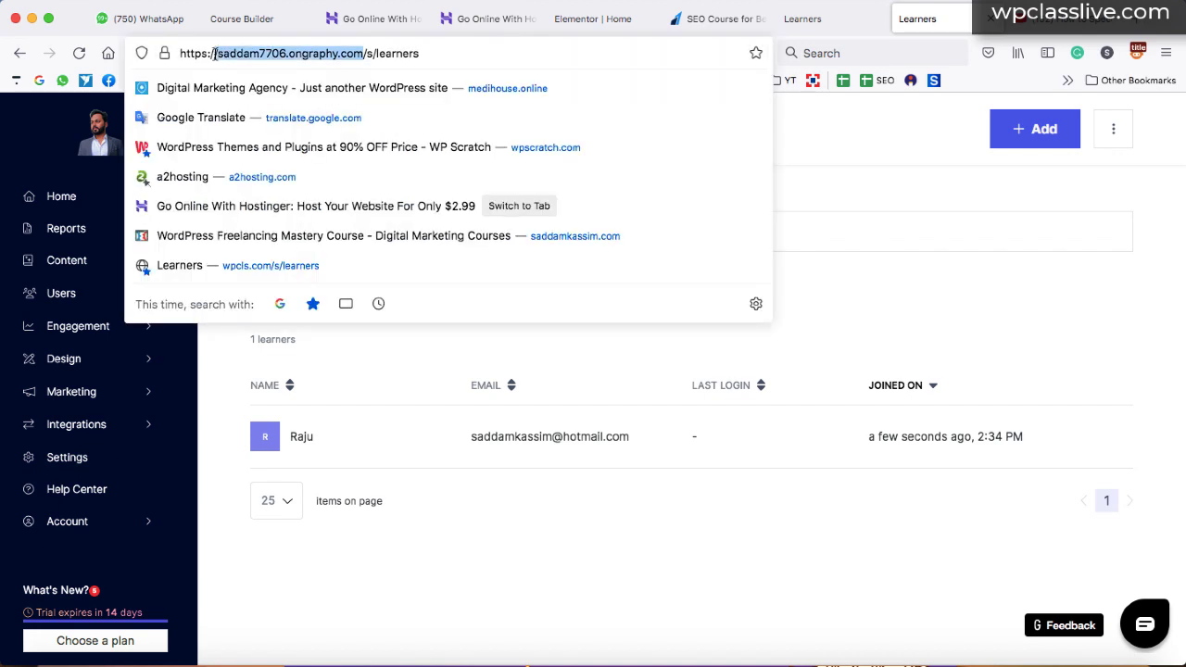
left_click(884, 190)
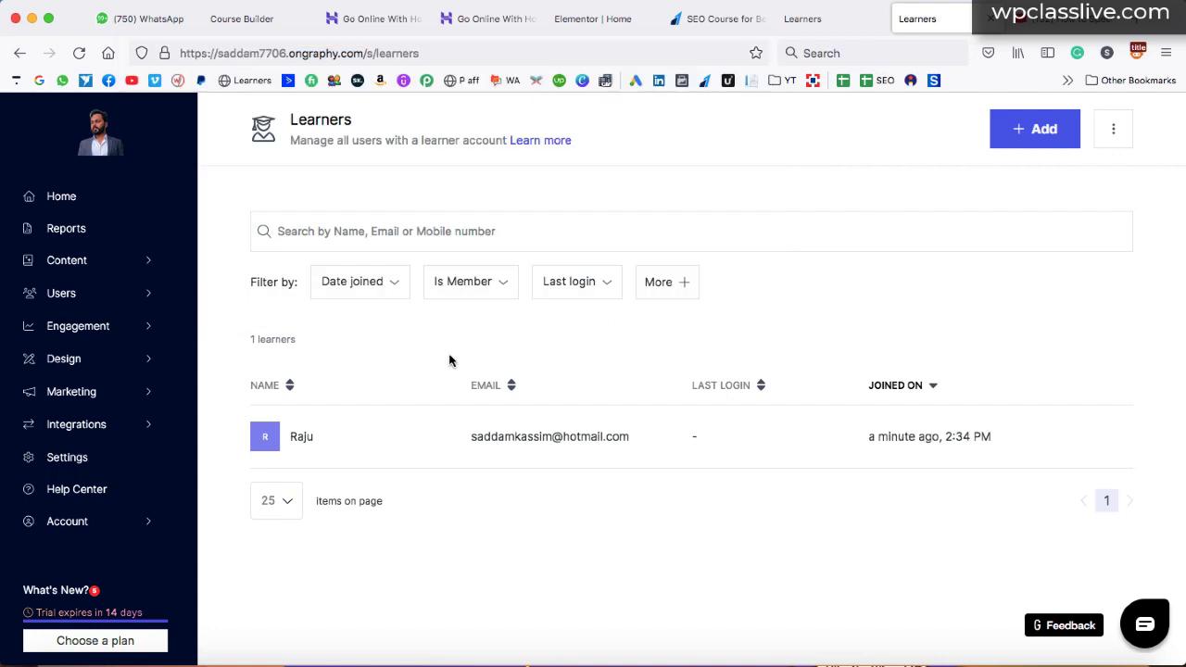
left_click(79, 459)
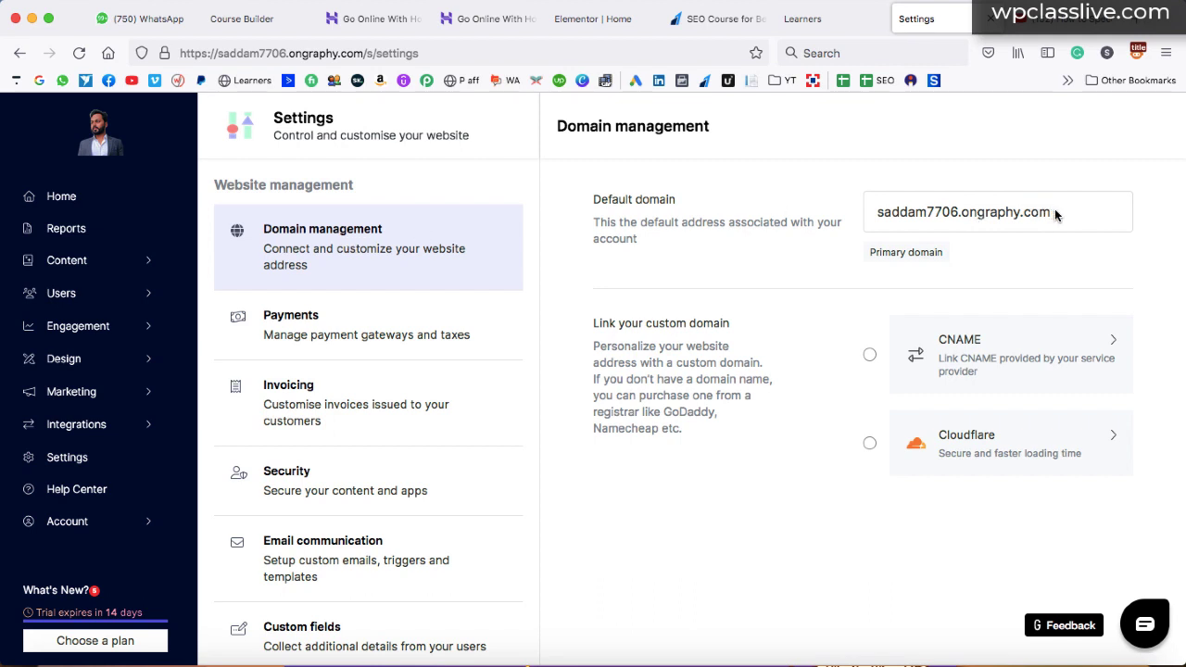
left_click_drag(1054, 212, 880, 216)
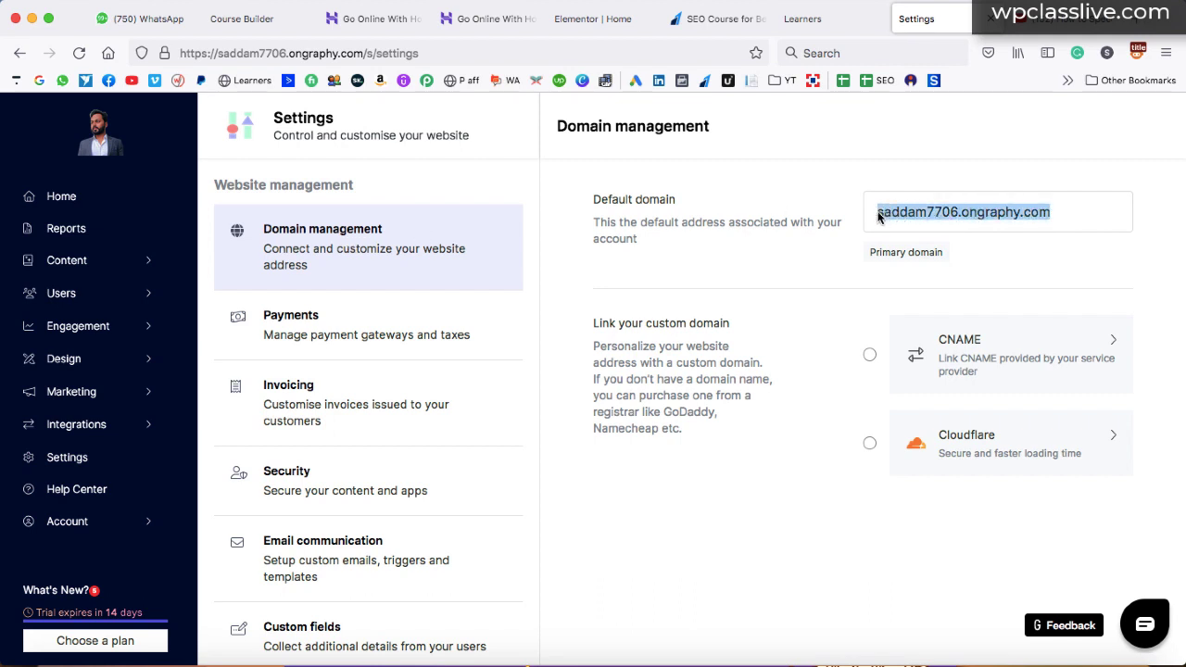
left_click(829, 290)
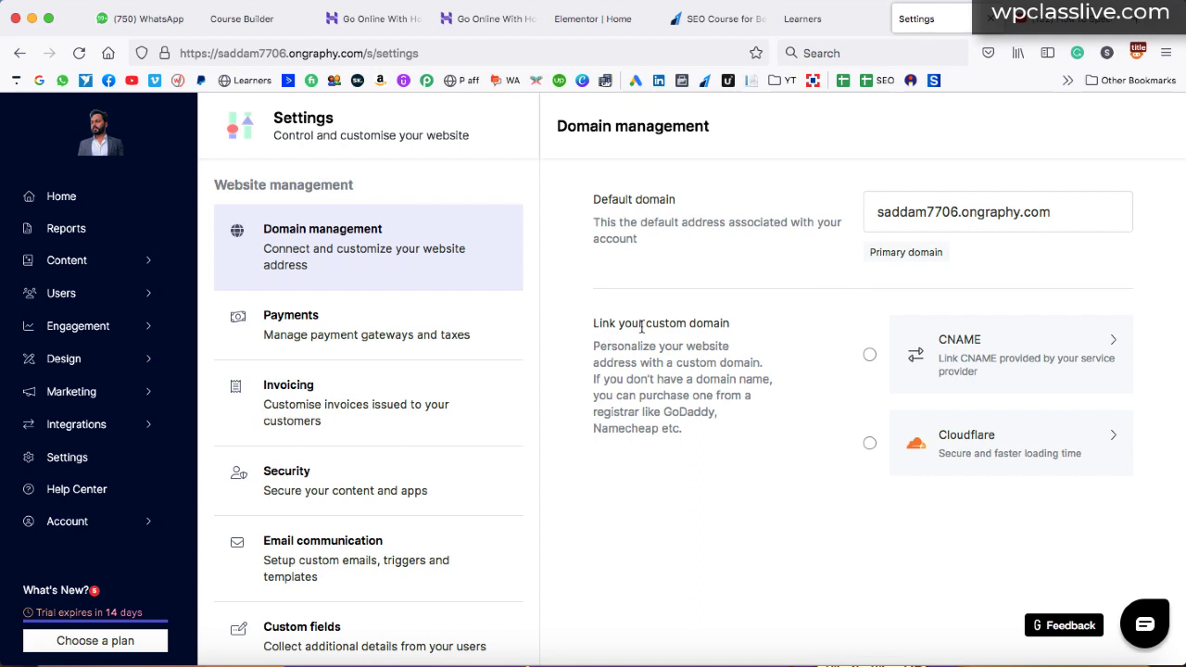
Step: Choose CNAME linking and enter seoforeveryone.com as the custom domain, continuing to the record instructions
left_click(870, 356)
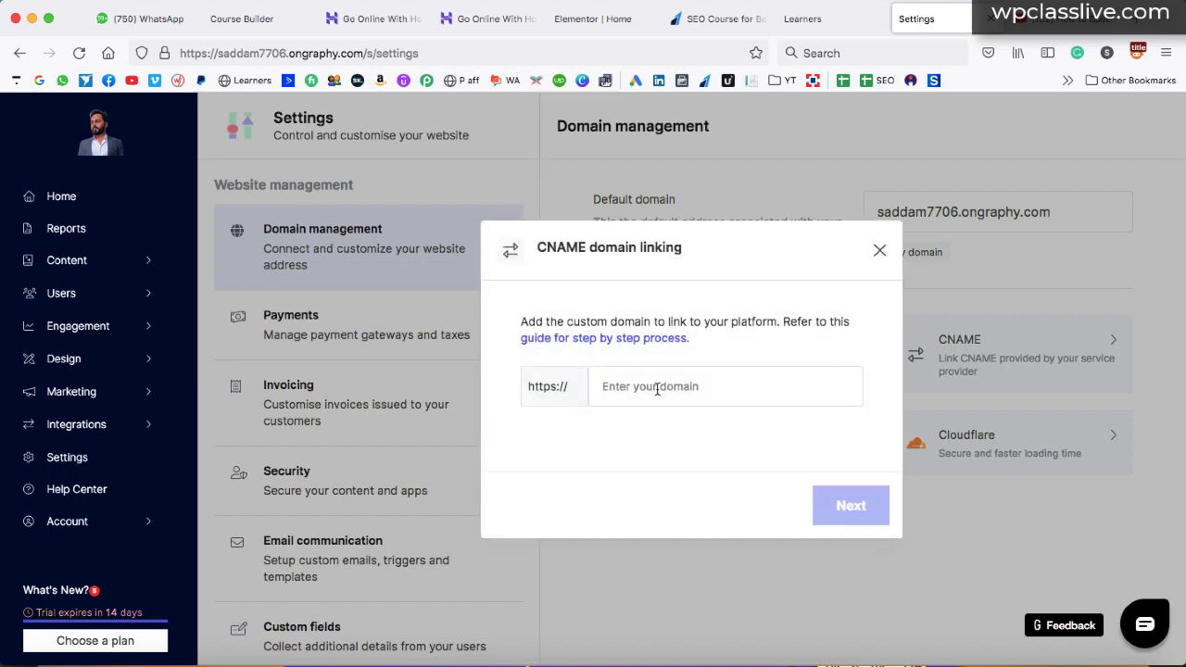
left_click(656, 387)
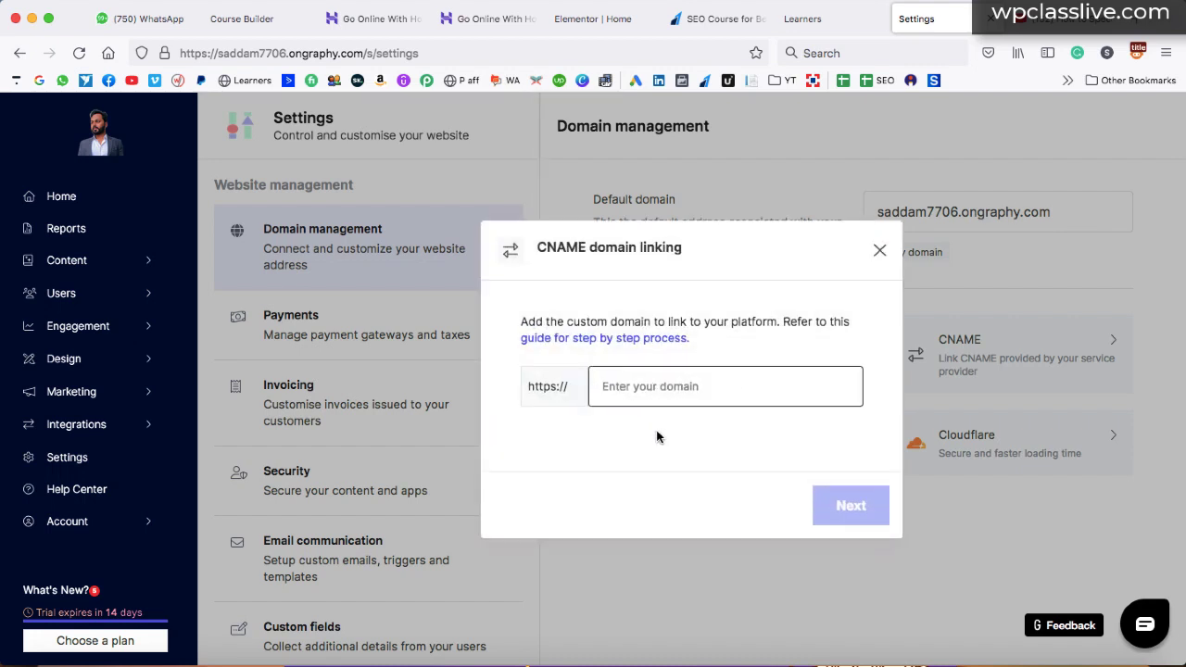
type("seo")
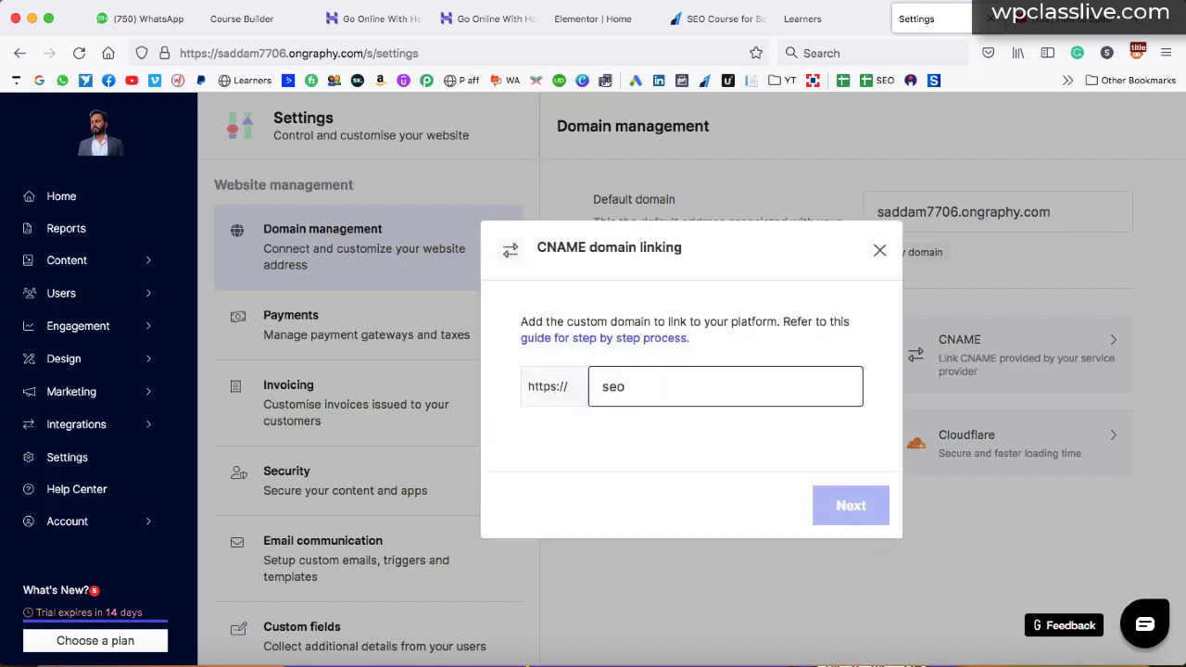
type("foreveryone.com")
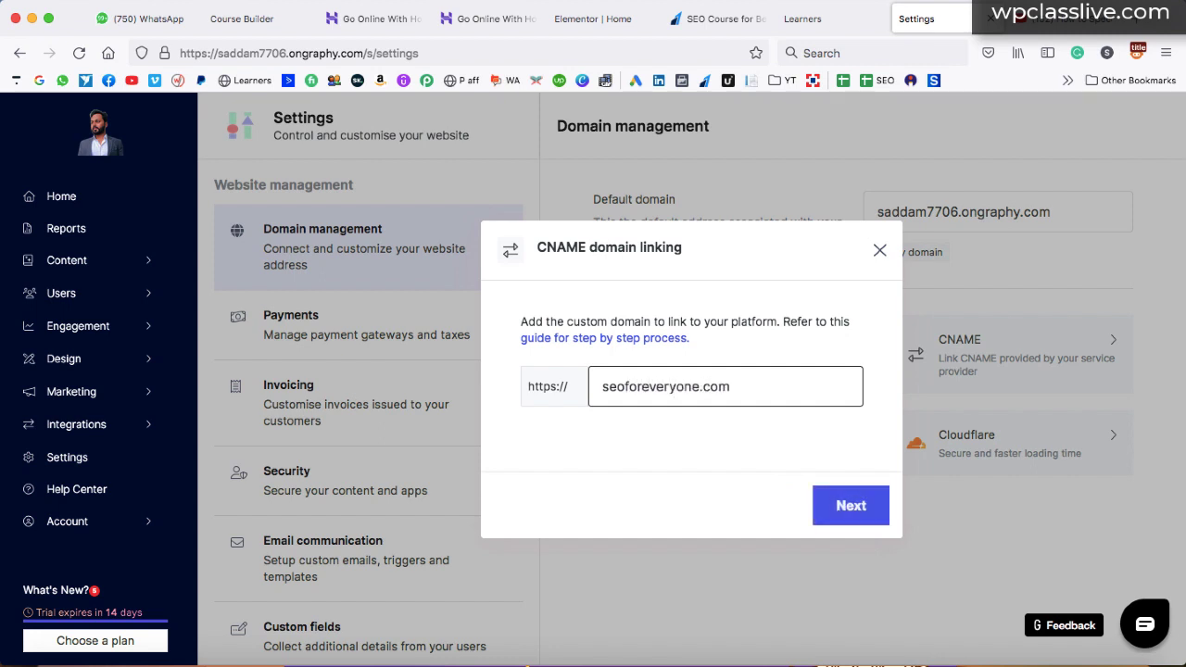
left_click(853, 508)
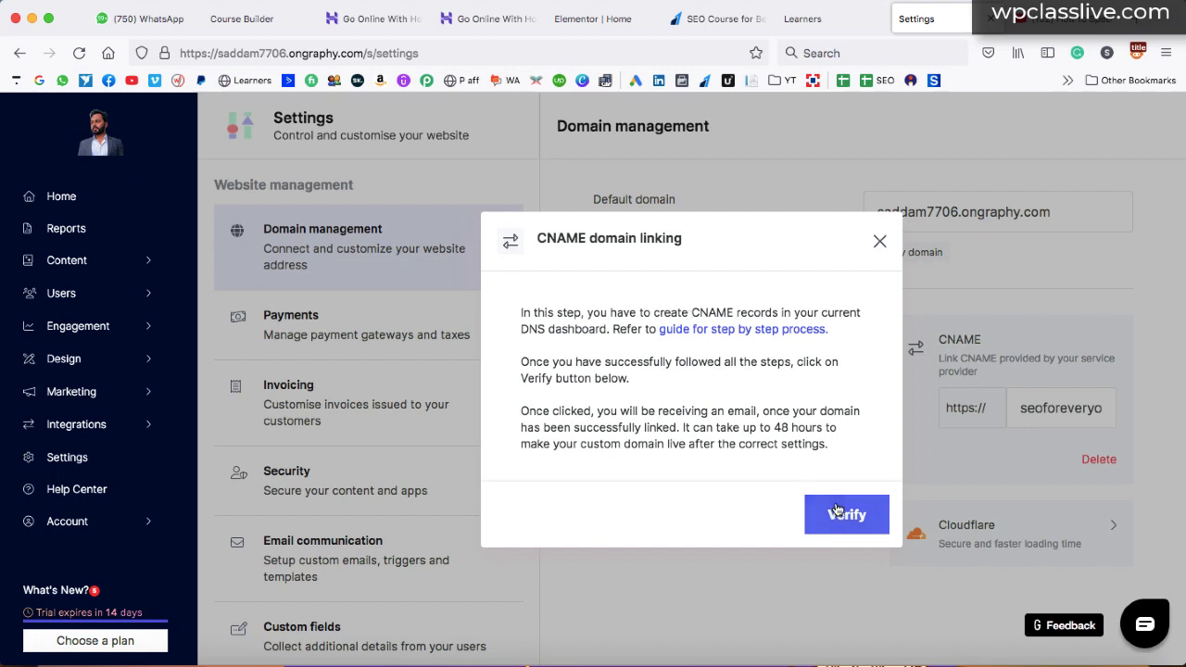
Step: Close the domain Verify dialog, then open and dismiss the support chat window
left_click(880, 241)
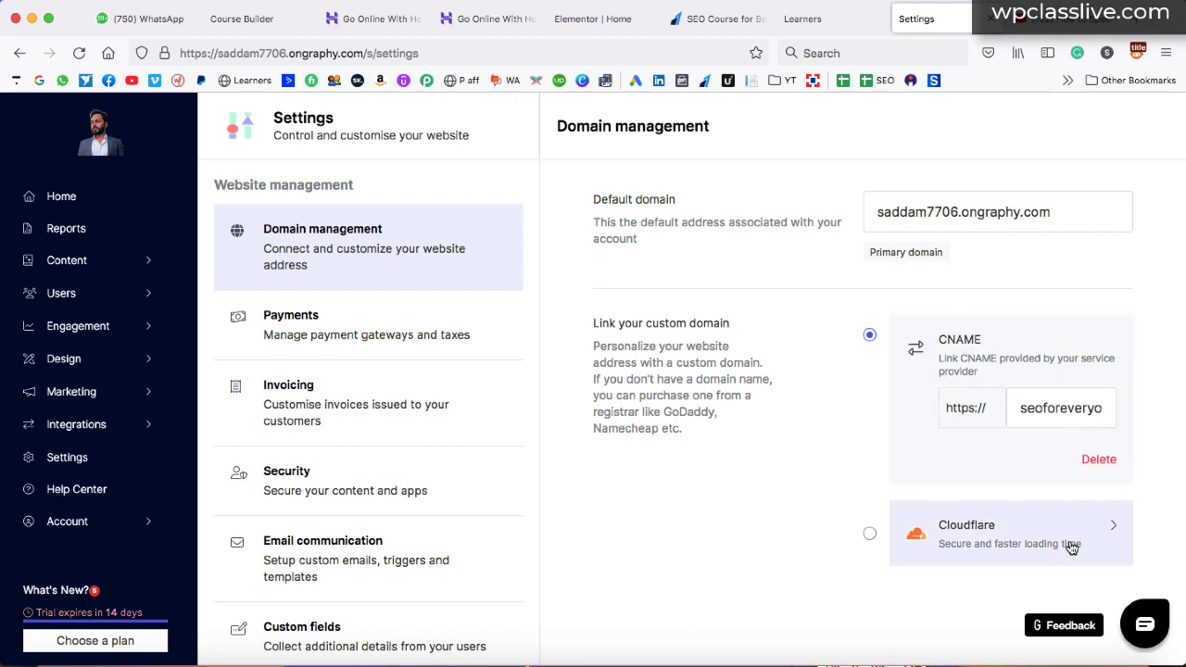
left_click(1145, 627)
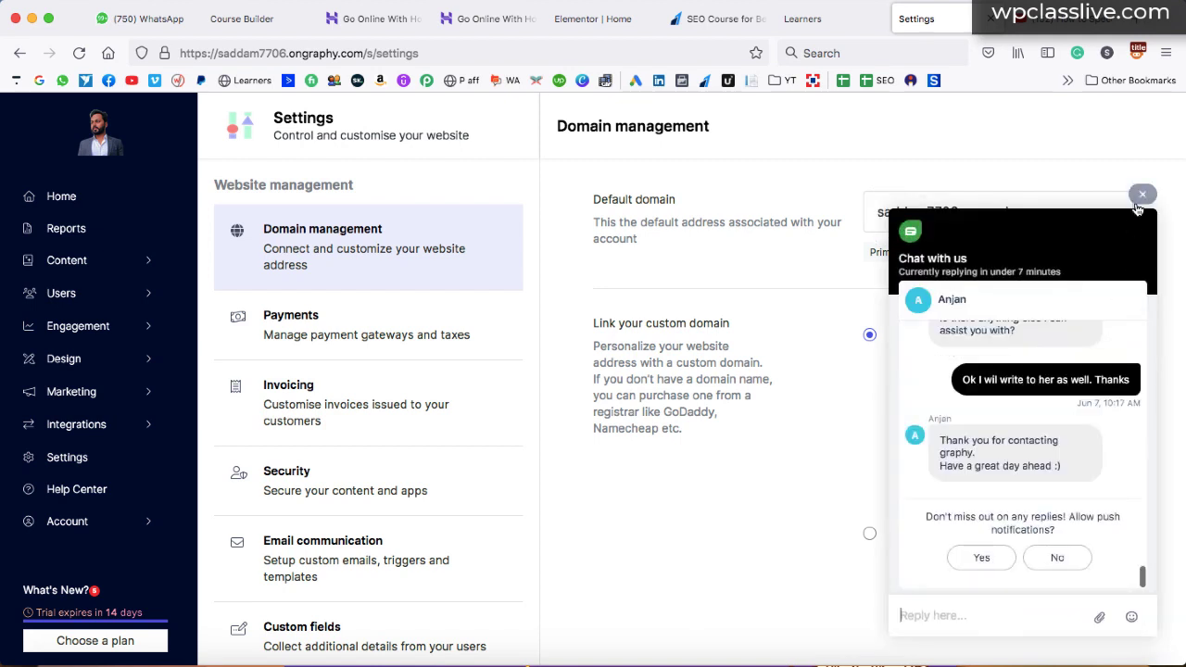
left_click(1141, 194)
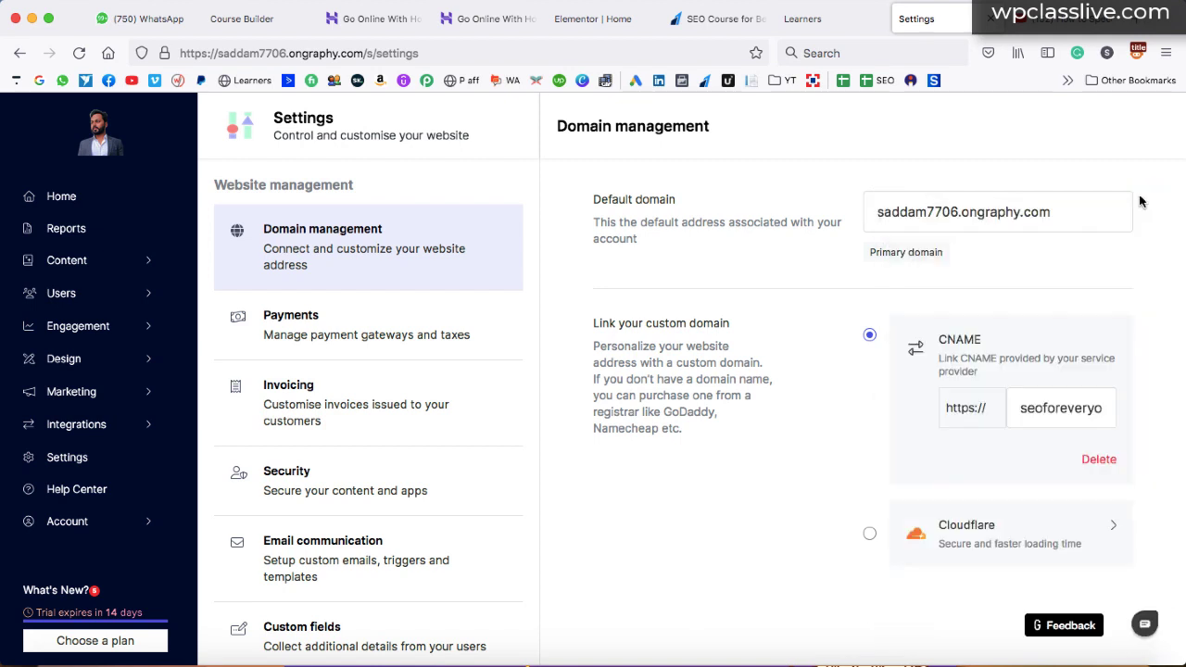
Step: In Payments settings, try switching currency to US Dollar but cancel, keeping Indian Rupee
left_click(304, 317)
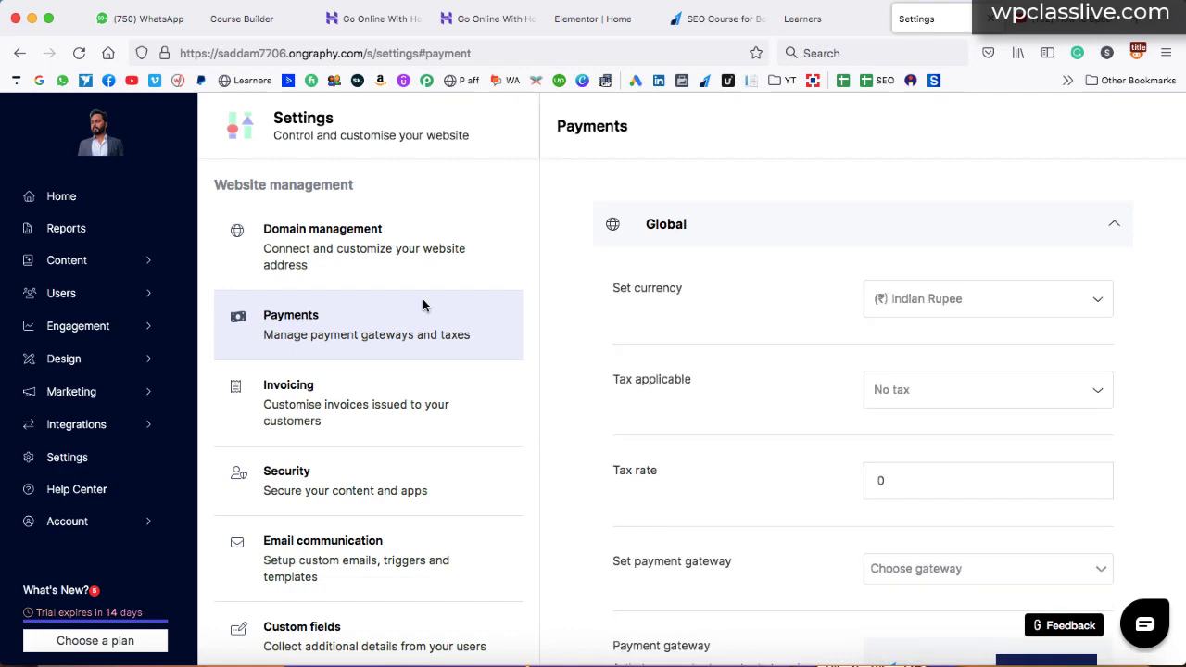
left_click(904, 304)
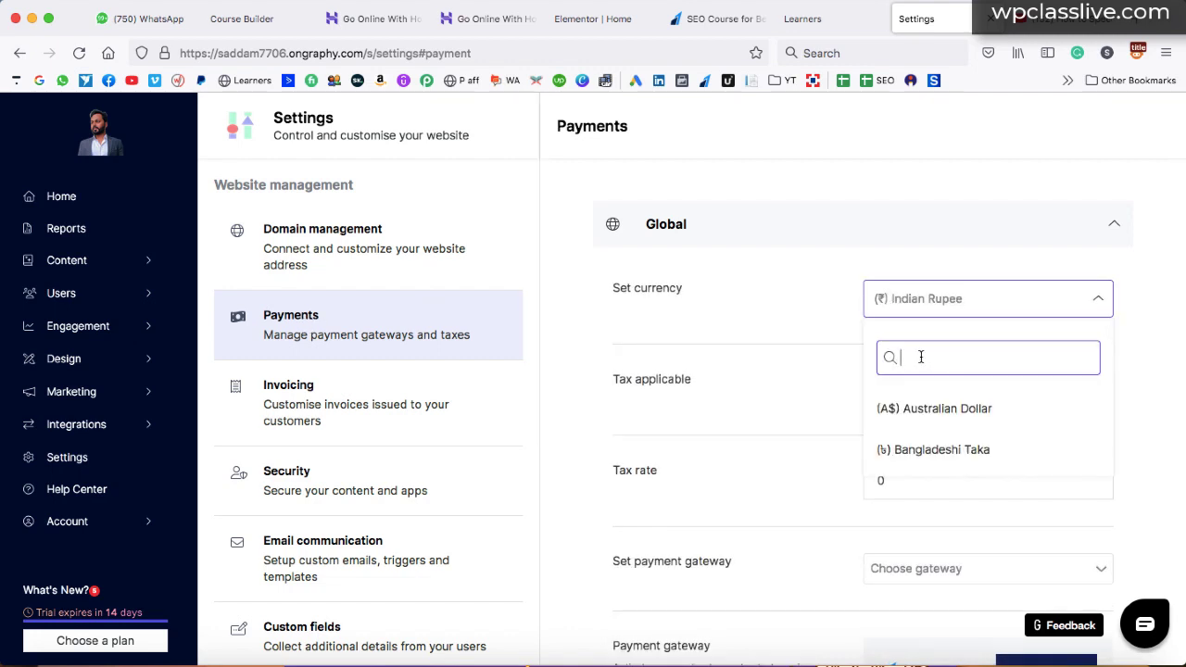
type("u")
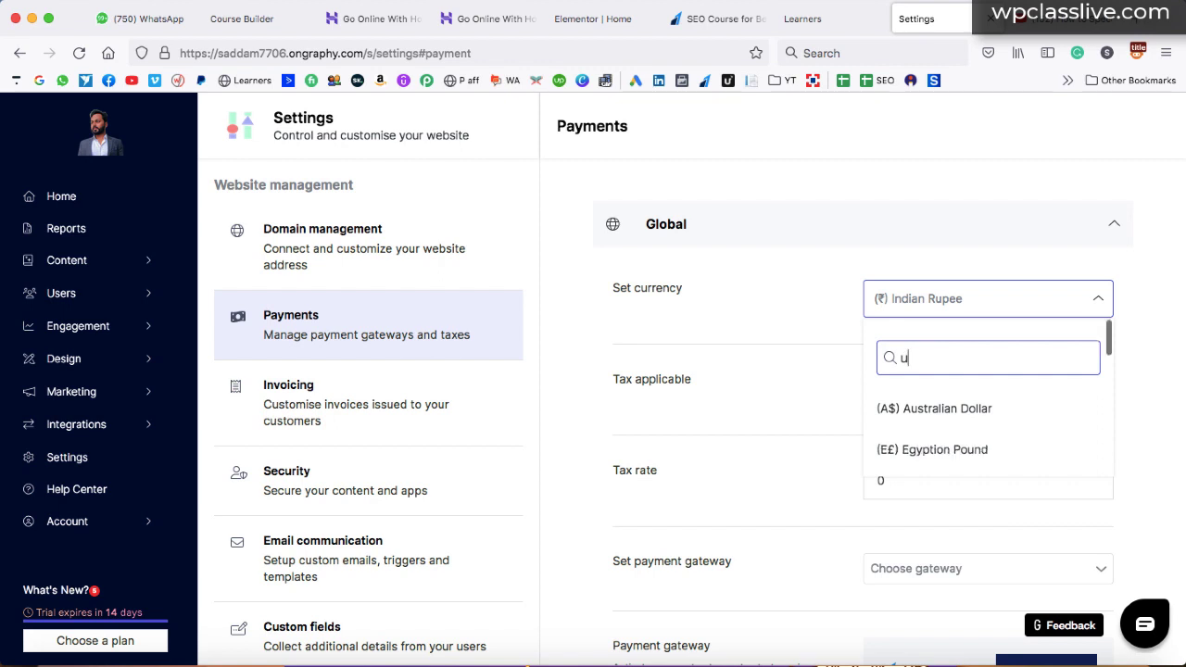
key("BackSpace")
type("us")
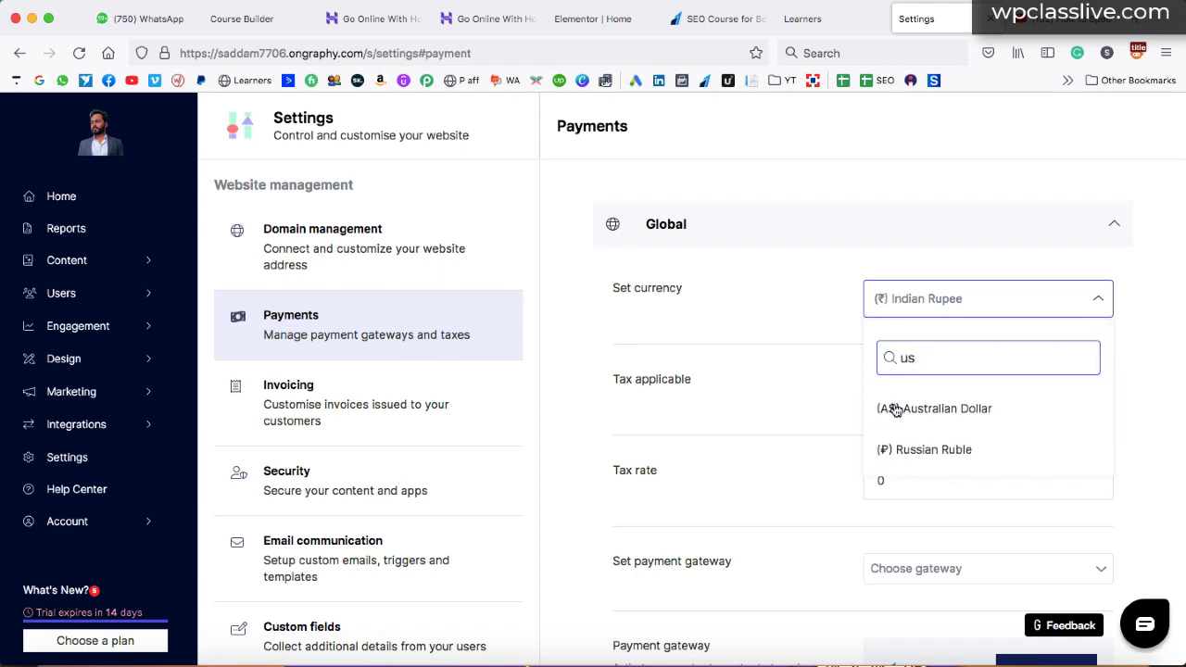
scroll(894, 412, "down", 1)
left_click(911, 452)
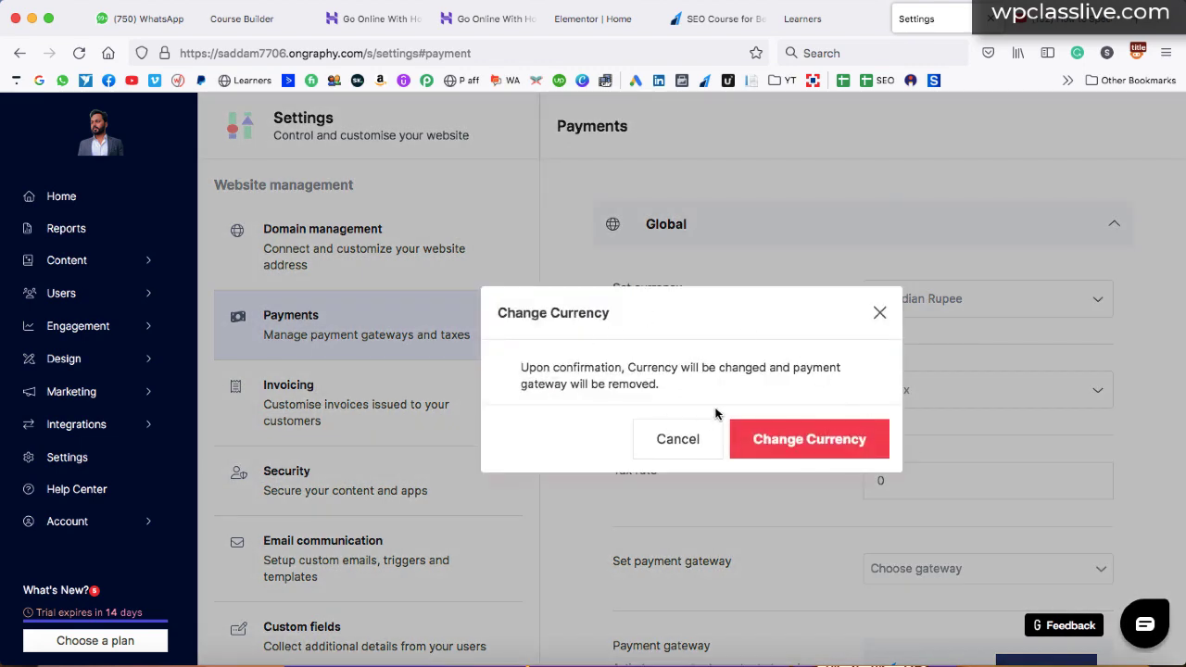
left_click(683, 437)
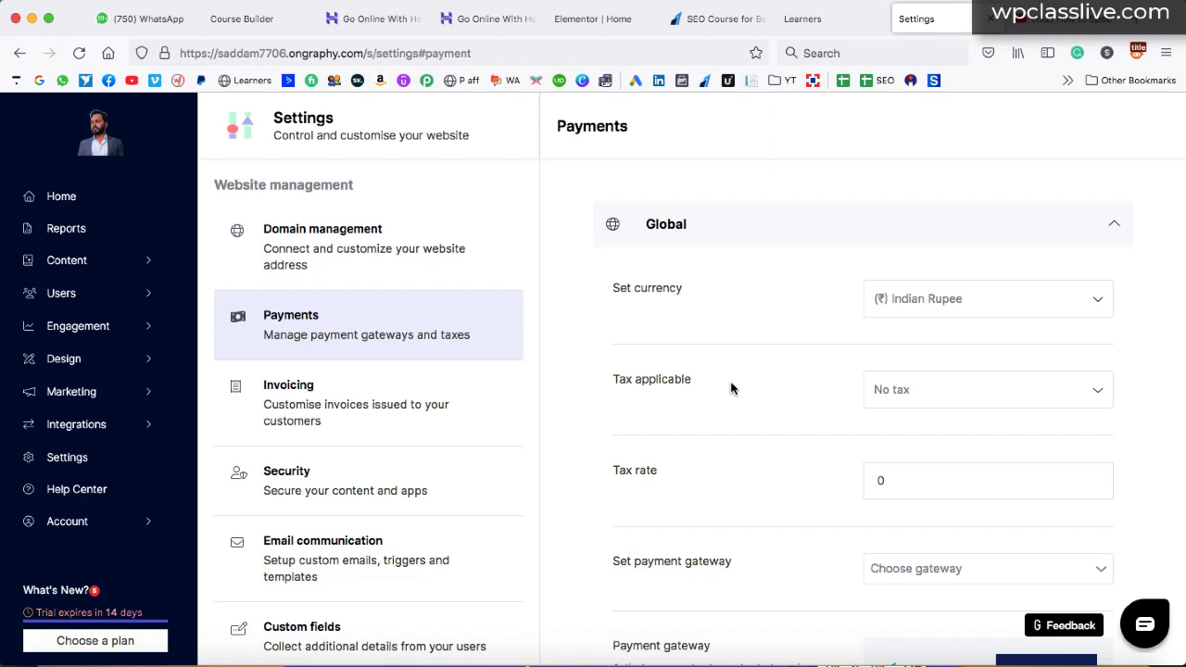
left_click(904, 389)
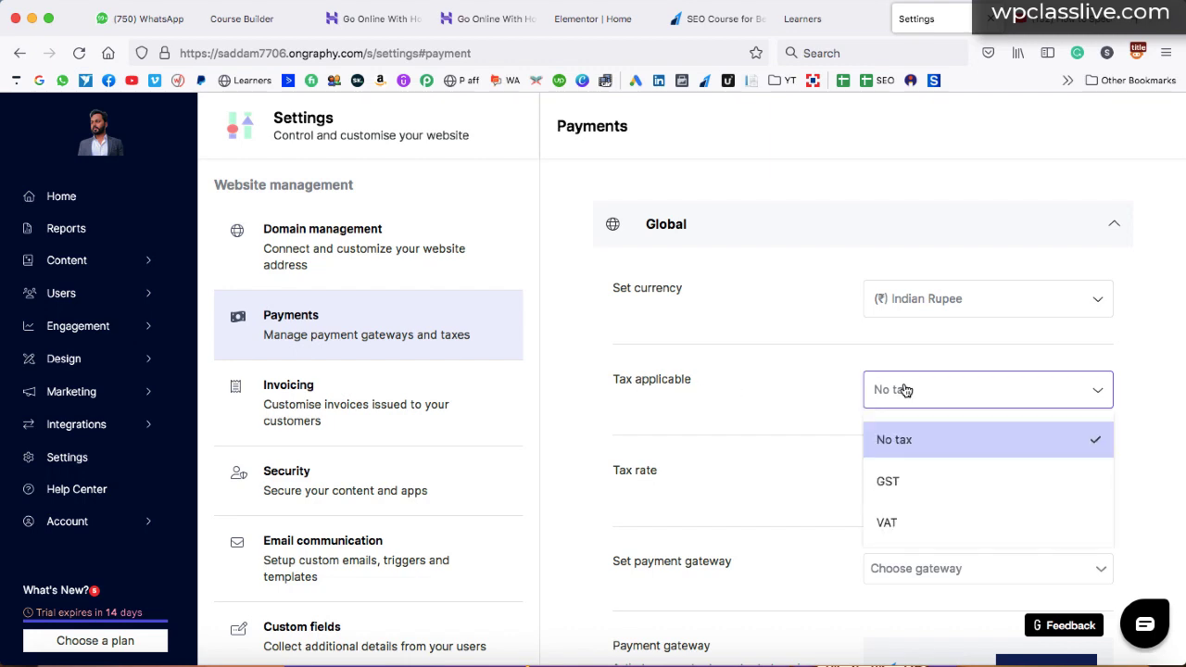
Step: Set the applicable tax to GST with an 18% tax rate
left_click(912, 488)
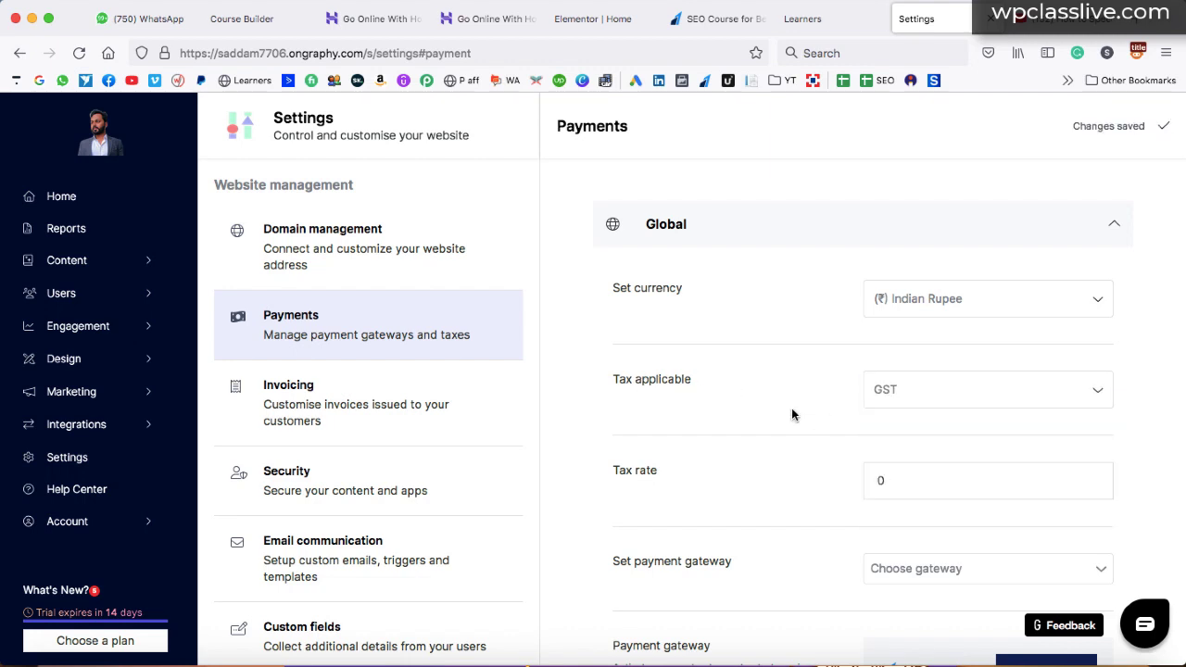
scroll(791, 414, "down", 2)
left_click_drag(895, 415, 871, 415)
type("18")
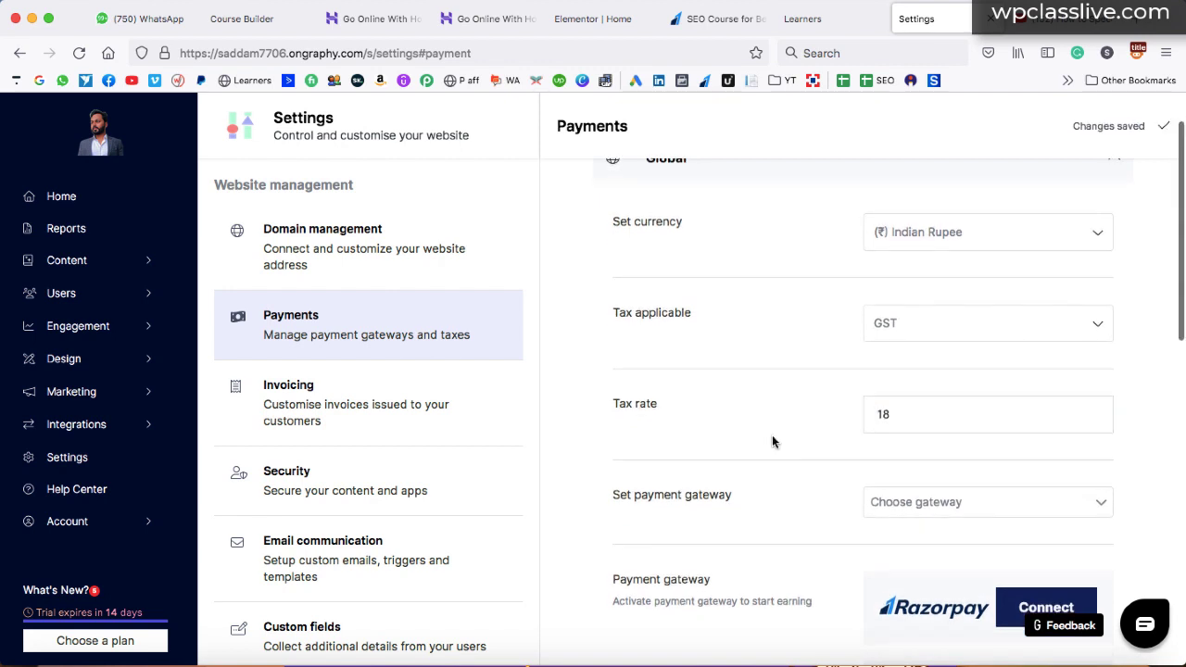
scroll(772, 434, "down", 3)
Step: Choose Razorpay as the payment gateway and review its connection options
left_click(910, 360)
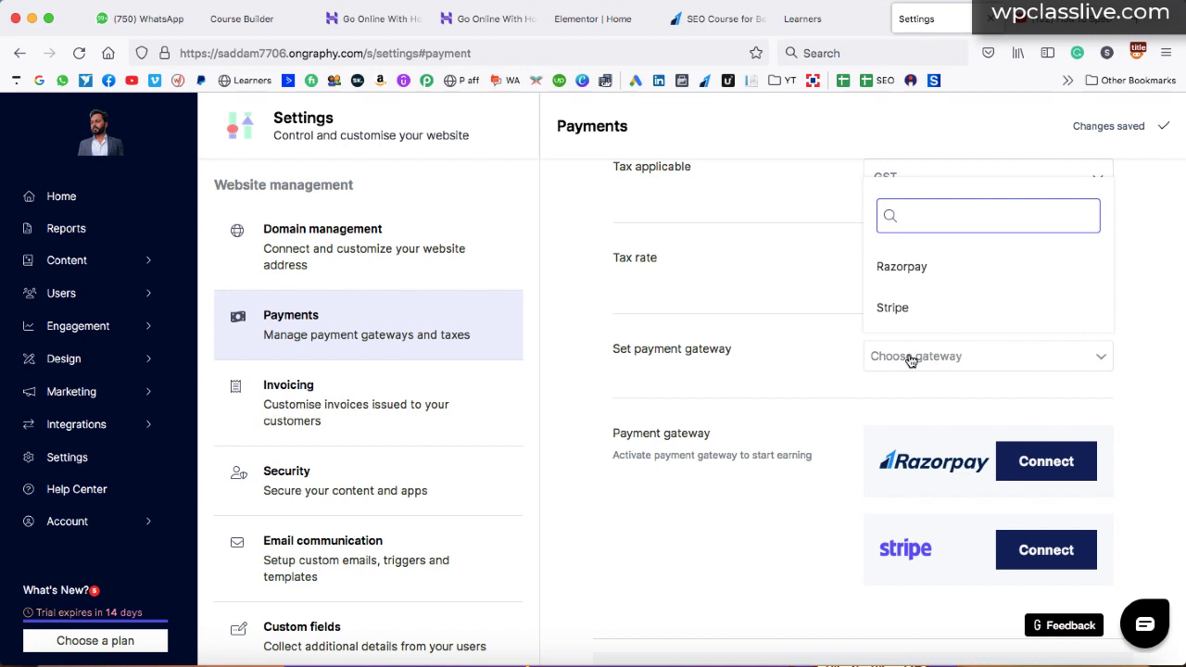
left_click(910, 271)
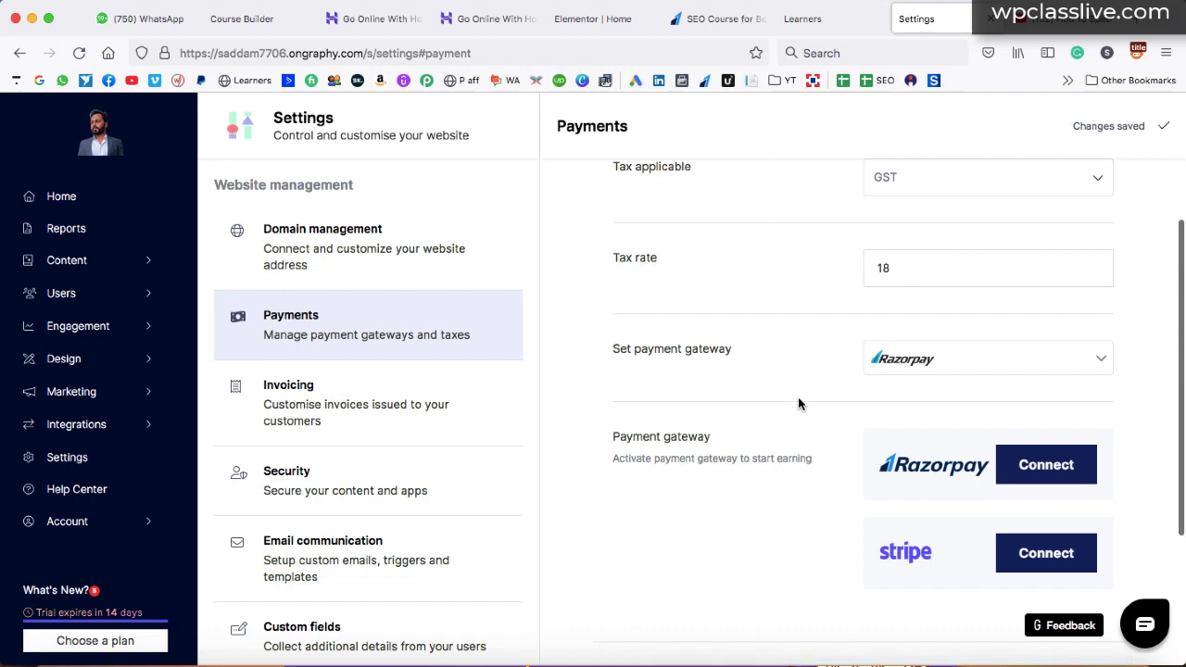
scroll(797, 399, "down", 3)
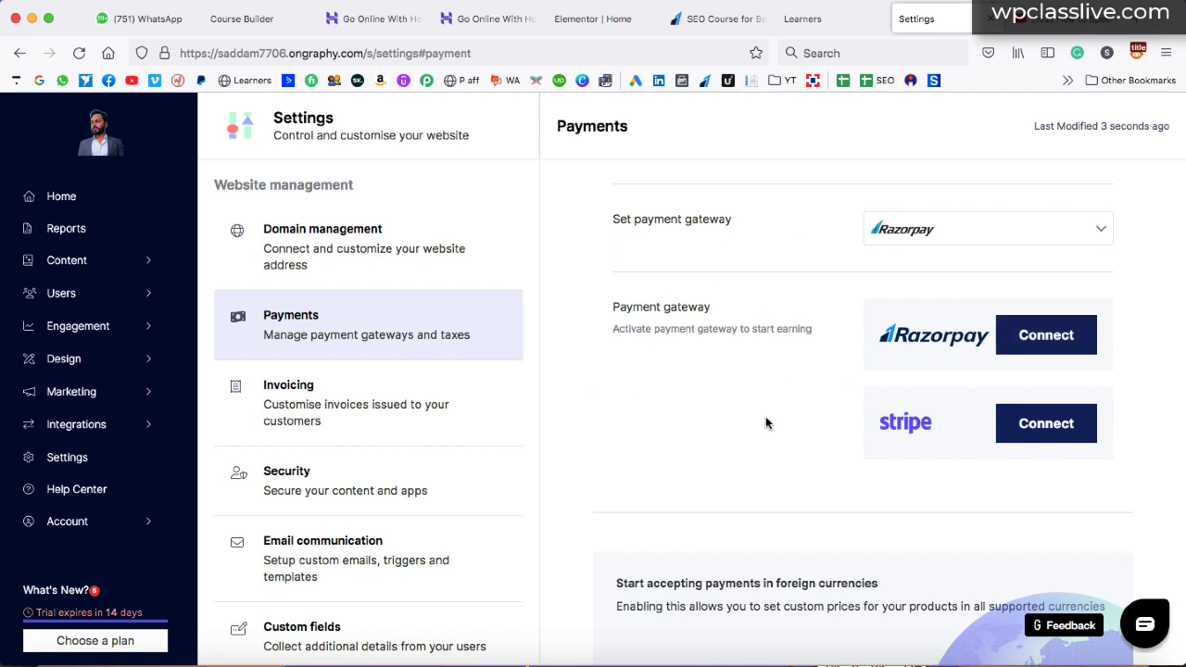
scroll(767, 440, "down", 1)
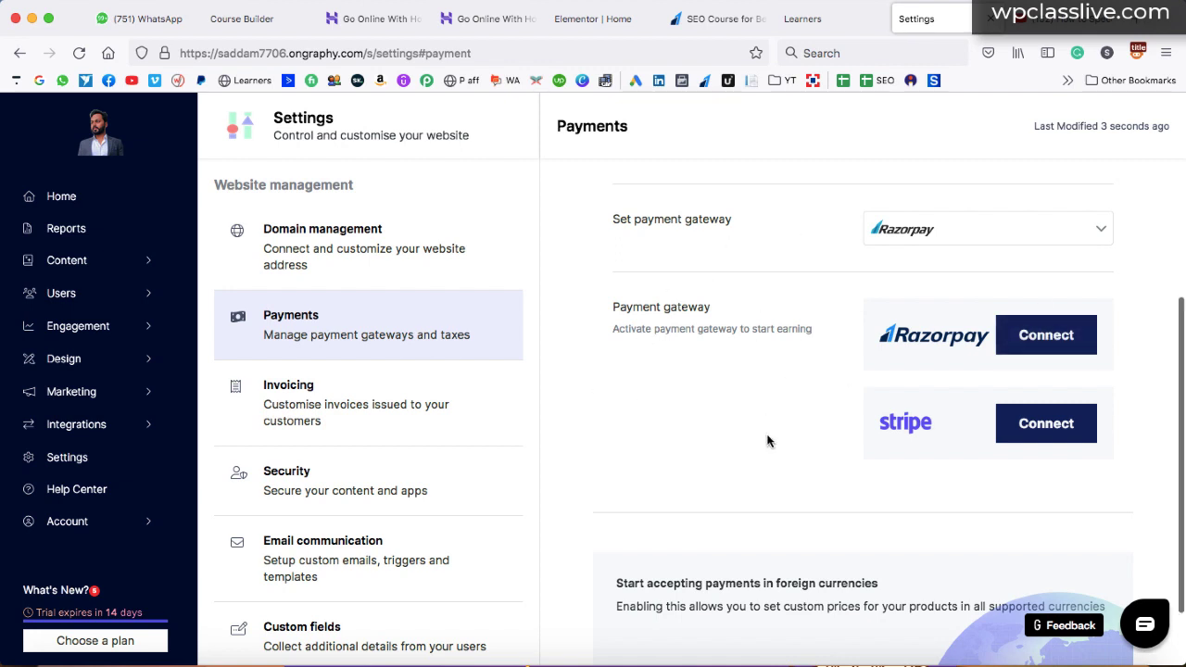
scroll(767, 440, "down", 2)
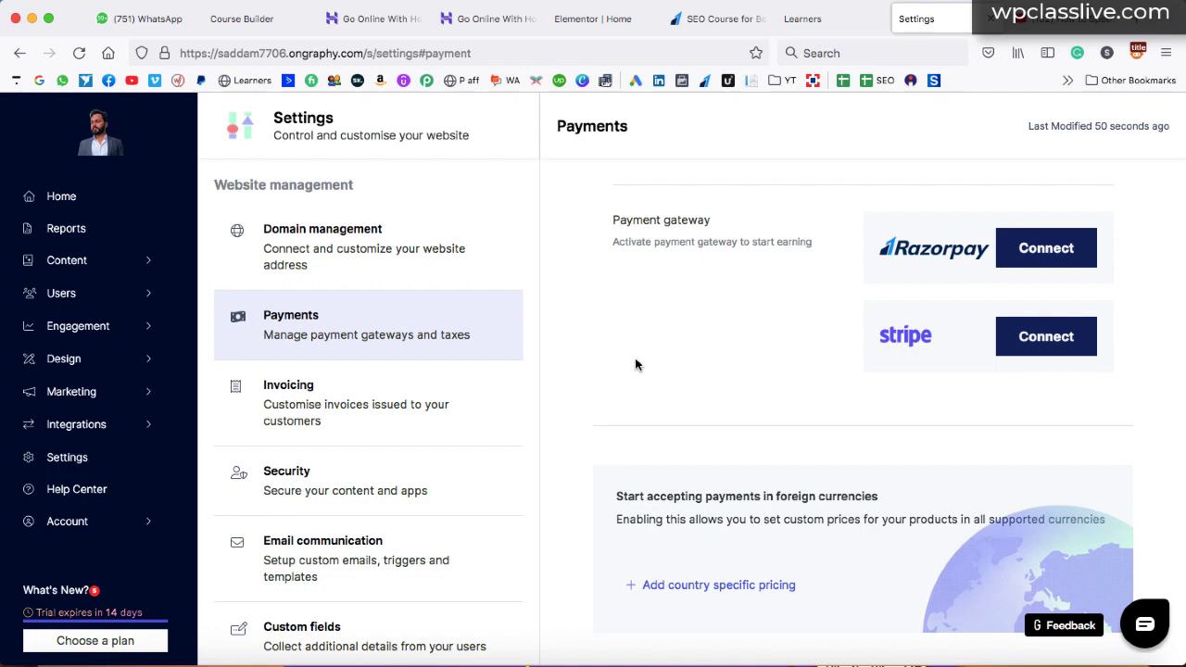
scroll(636, 365, "up", 2)
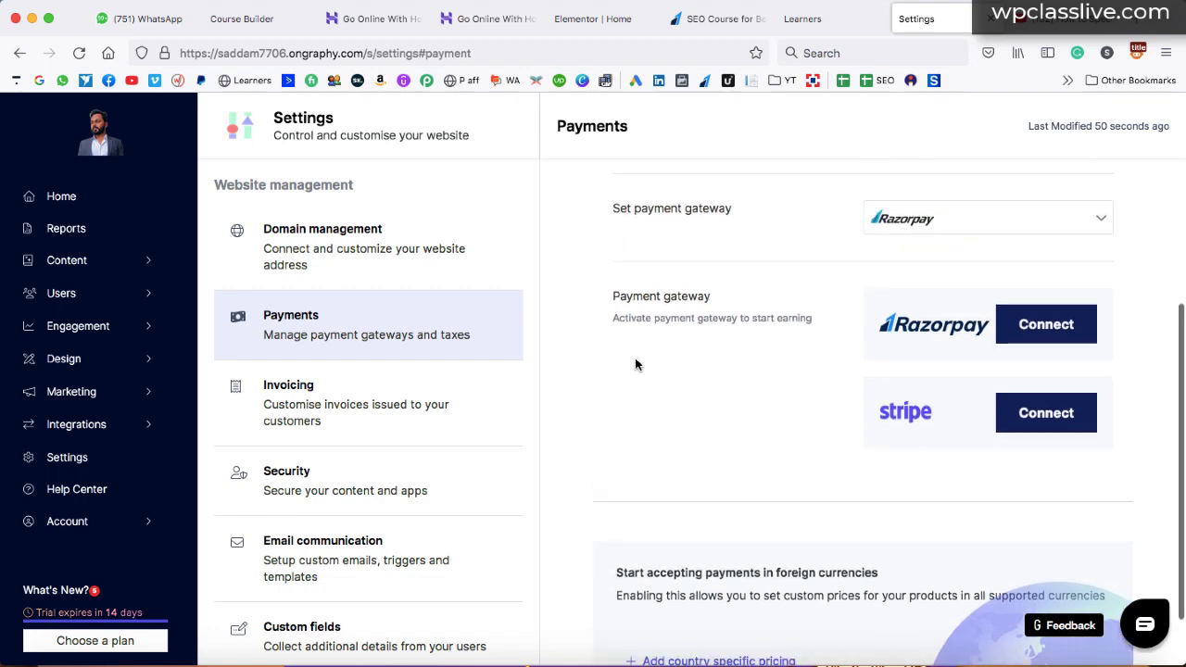
scroll(635, 365, "up", 2)
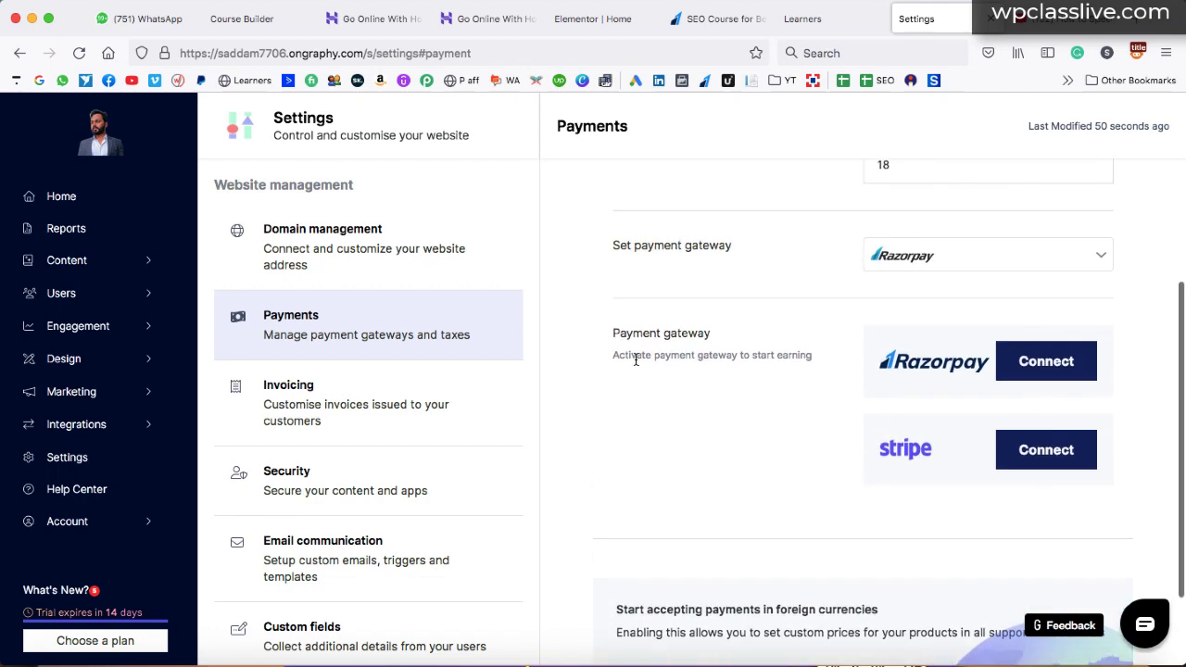